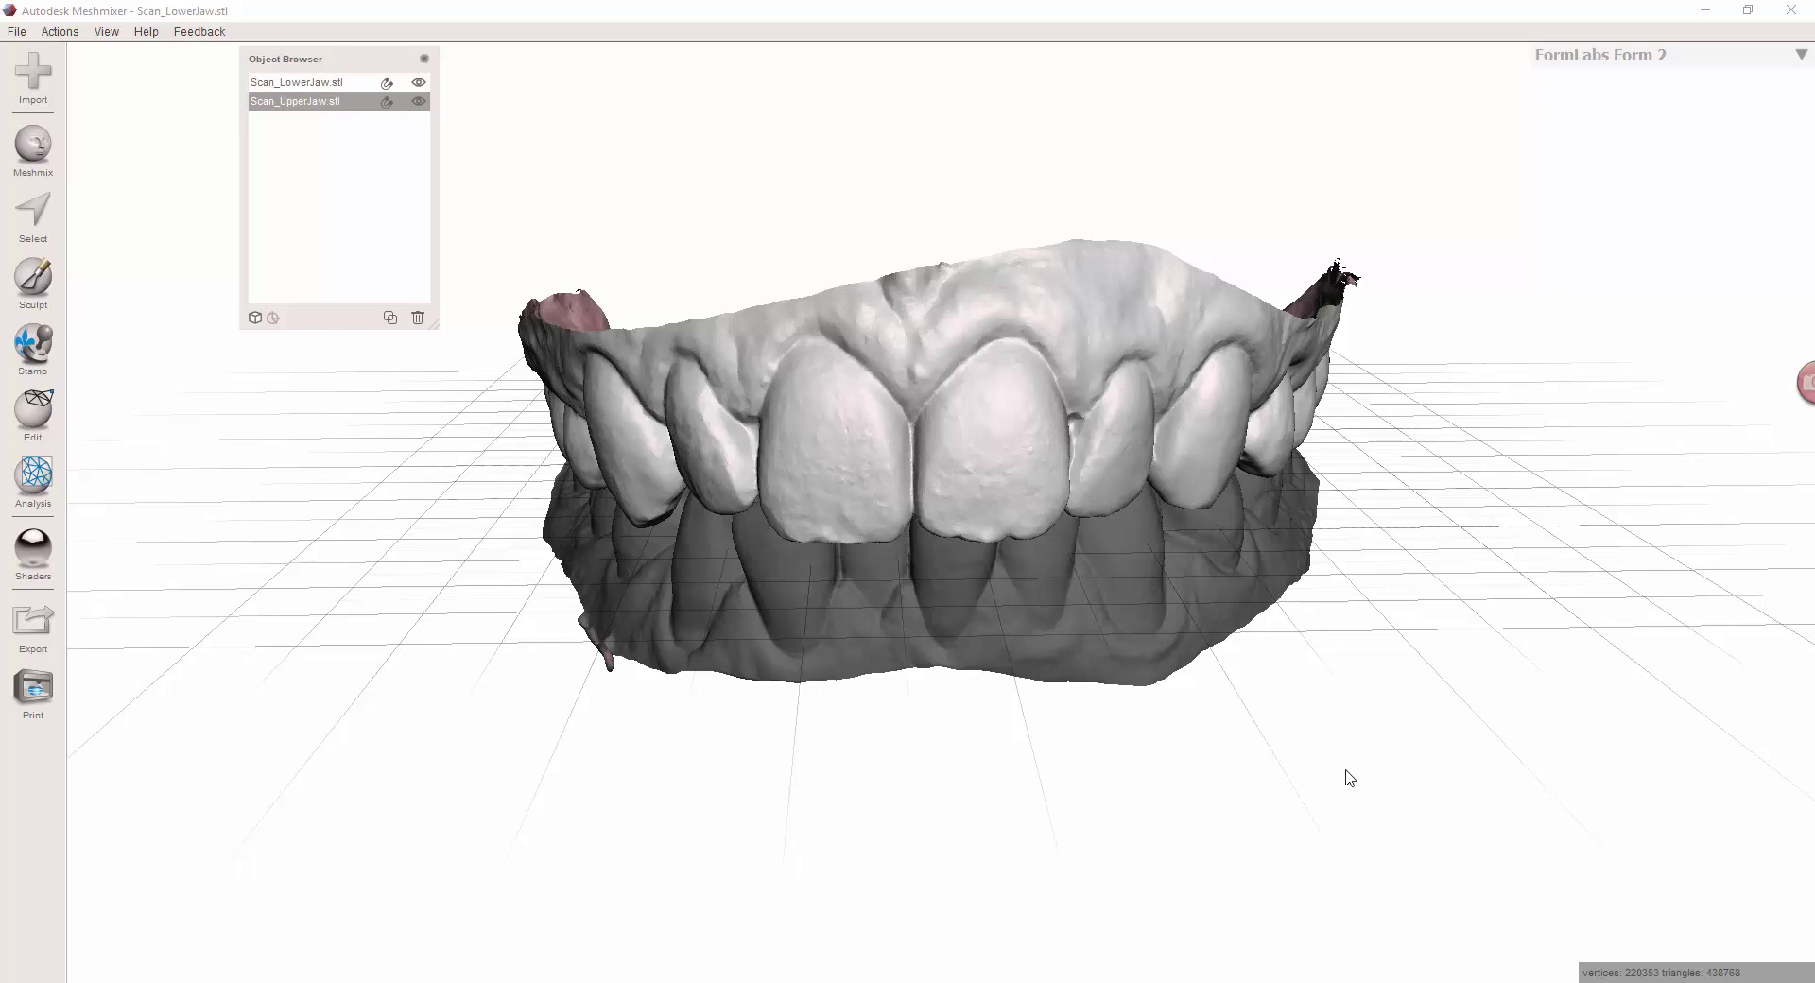
Step: Orbit around both jaw scans to inspect them from the side, front and top
{"action": "right_click_drag", "start_coordinate": [1450, 718], "coordinate": [887, 563]}
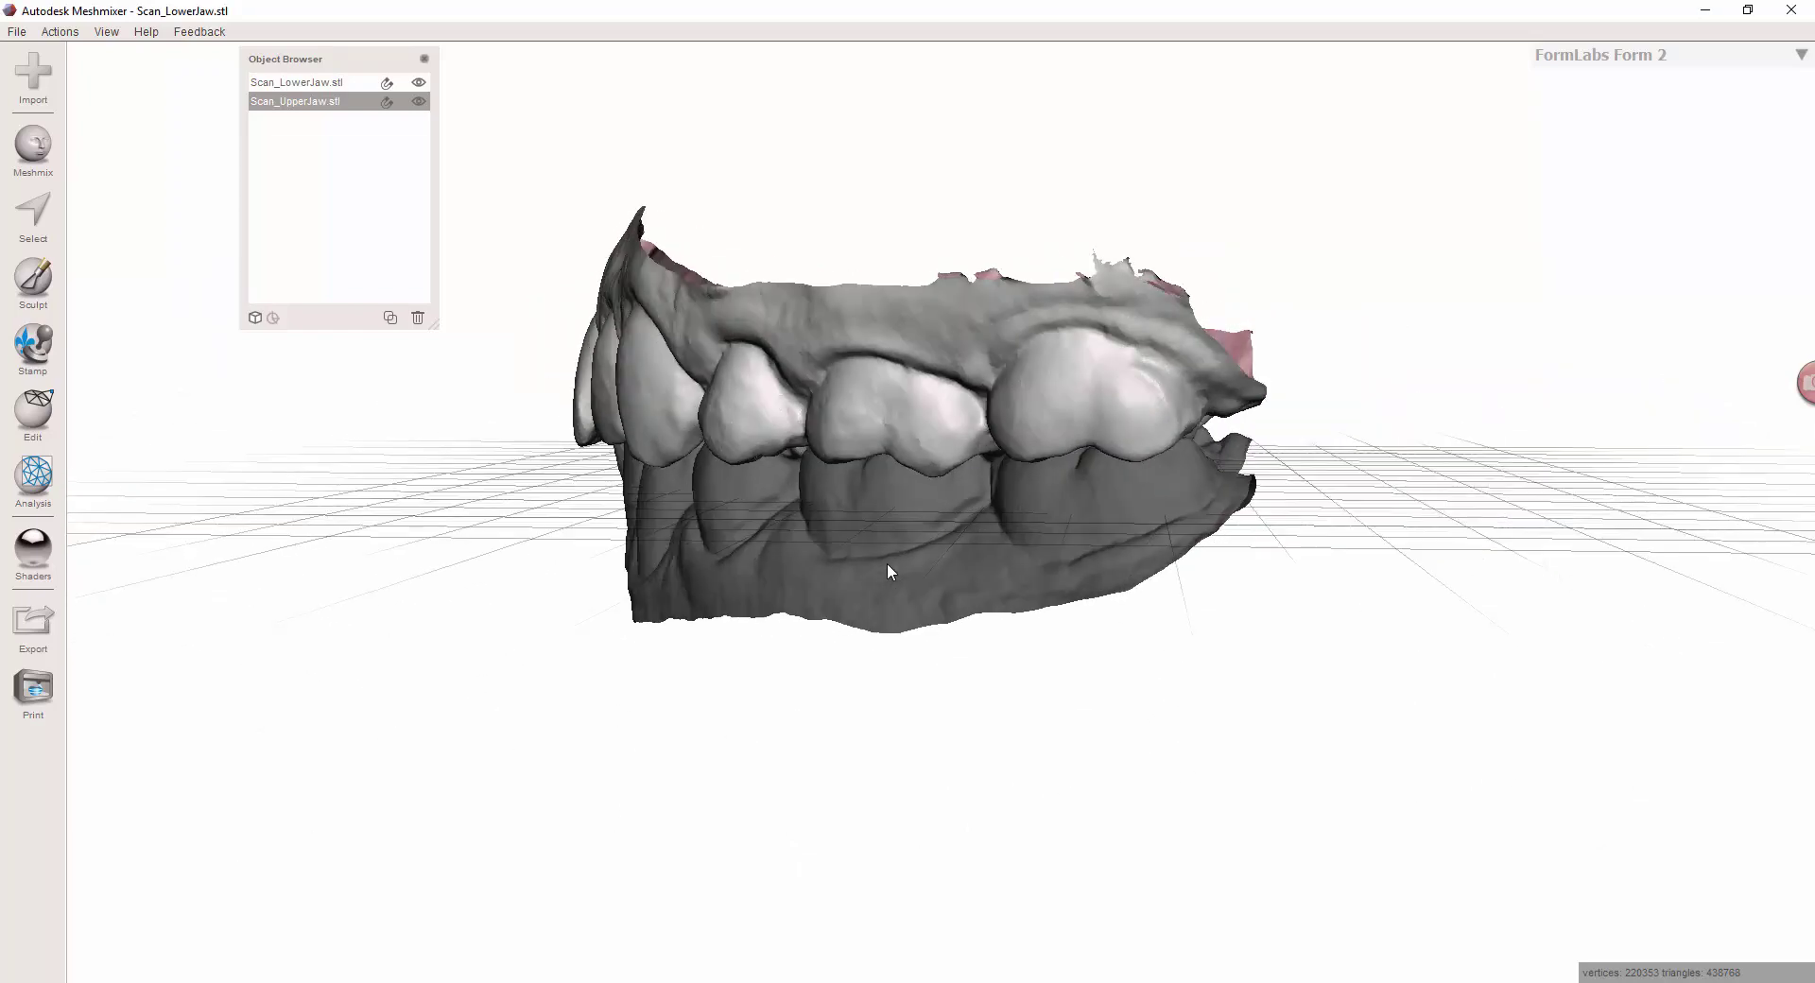
{"action": "right_click_drag", "start_coordinate": [295, 557], "coordinate": [666, 828]}
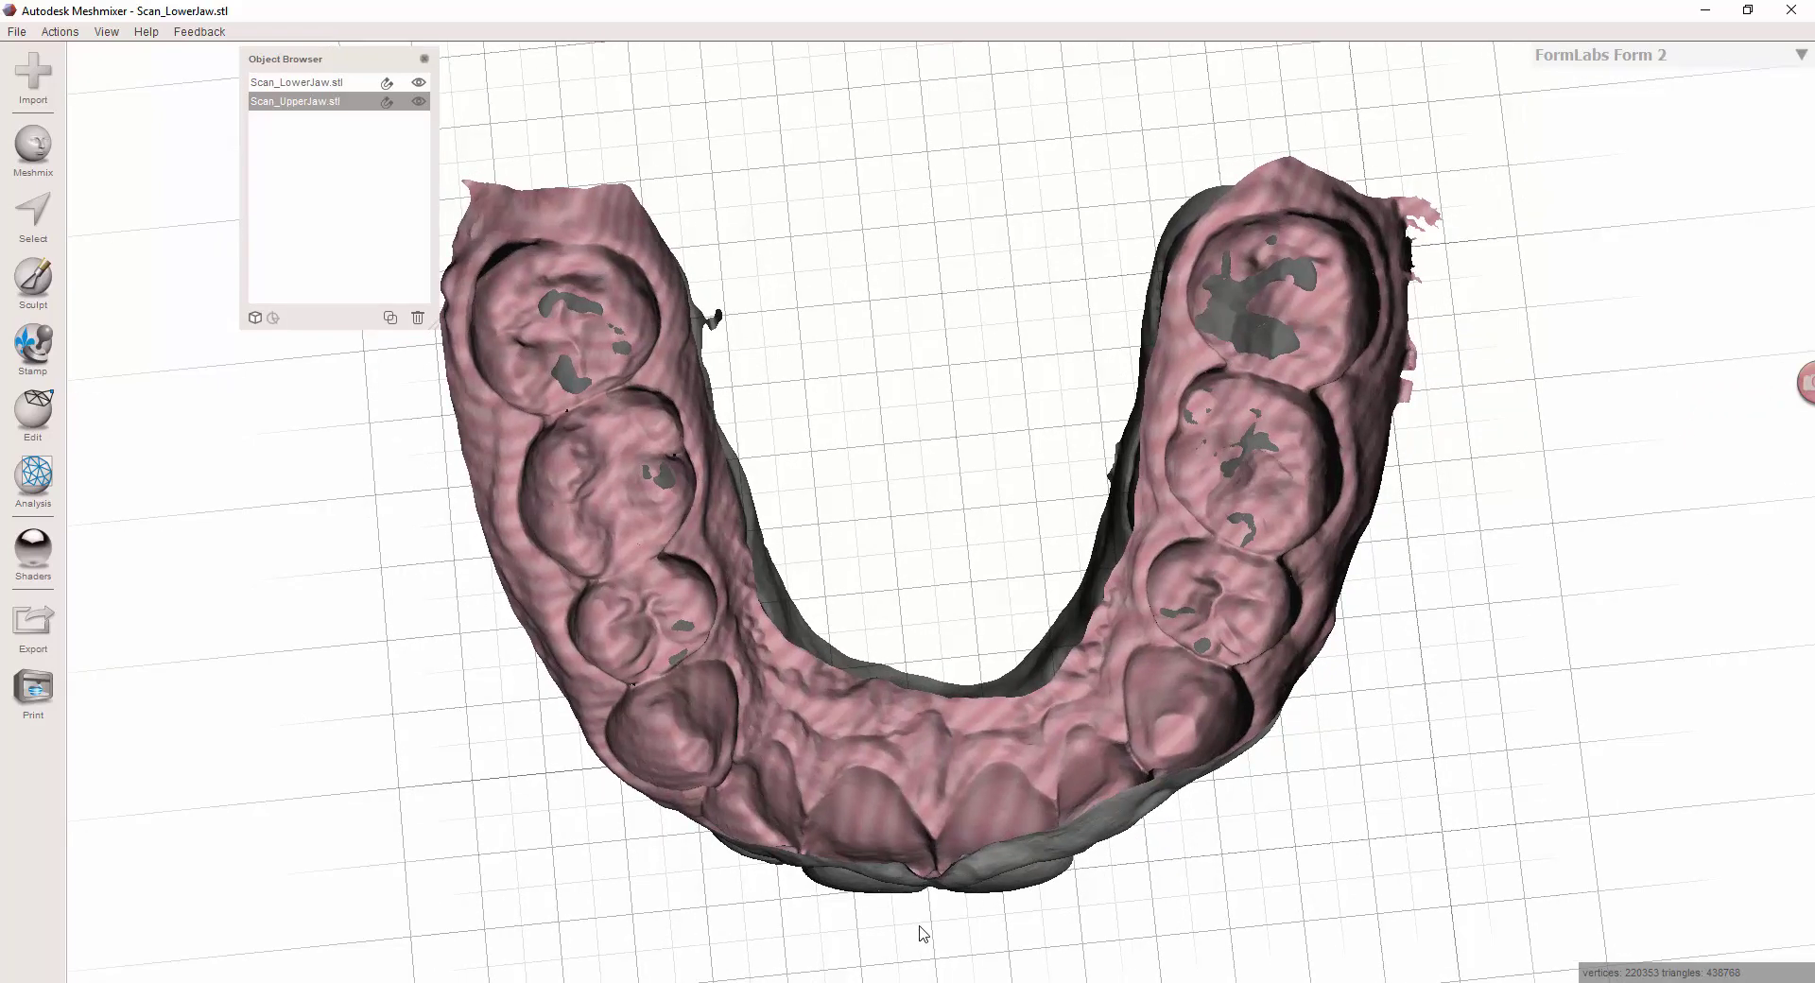
{"action": "mouse_move", "coordinate": [913, 929]}
{"action": "right_mouse_down"}
{"action": "mouse_move", "coordinate": [916, 738]}
{"action": "mouse_move", "coordinate": [896, 910]}
{"action": "right_mouse_up"}
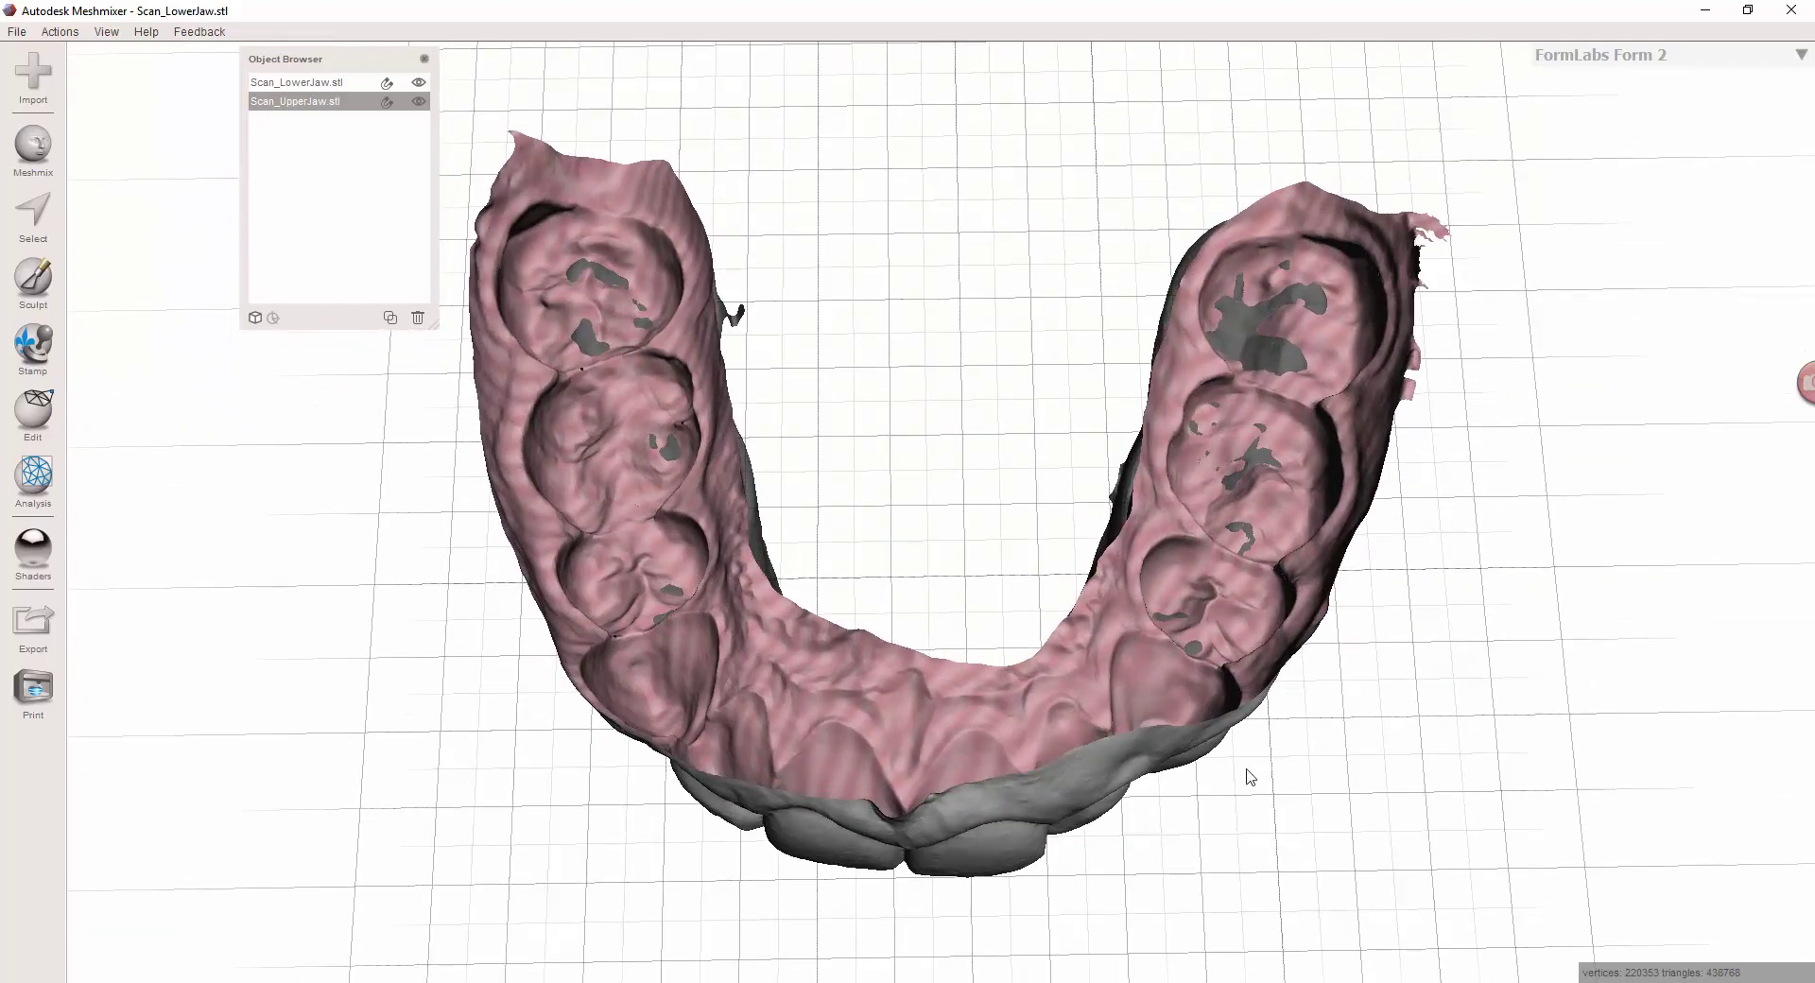
{"action": "right_click_drag", "start_coordinate": [748, 868], "coordinate": [903, 609]}
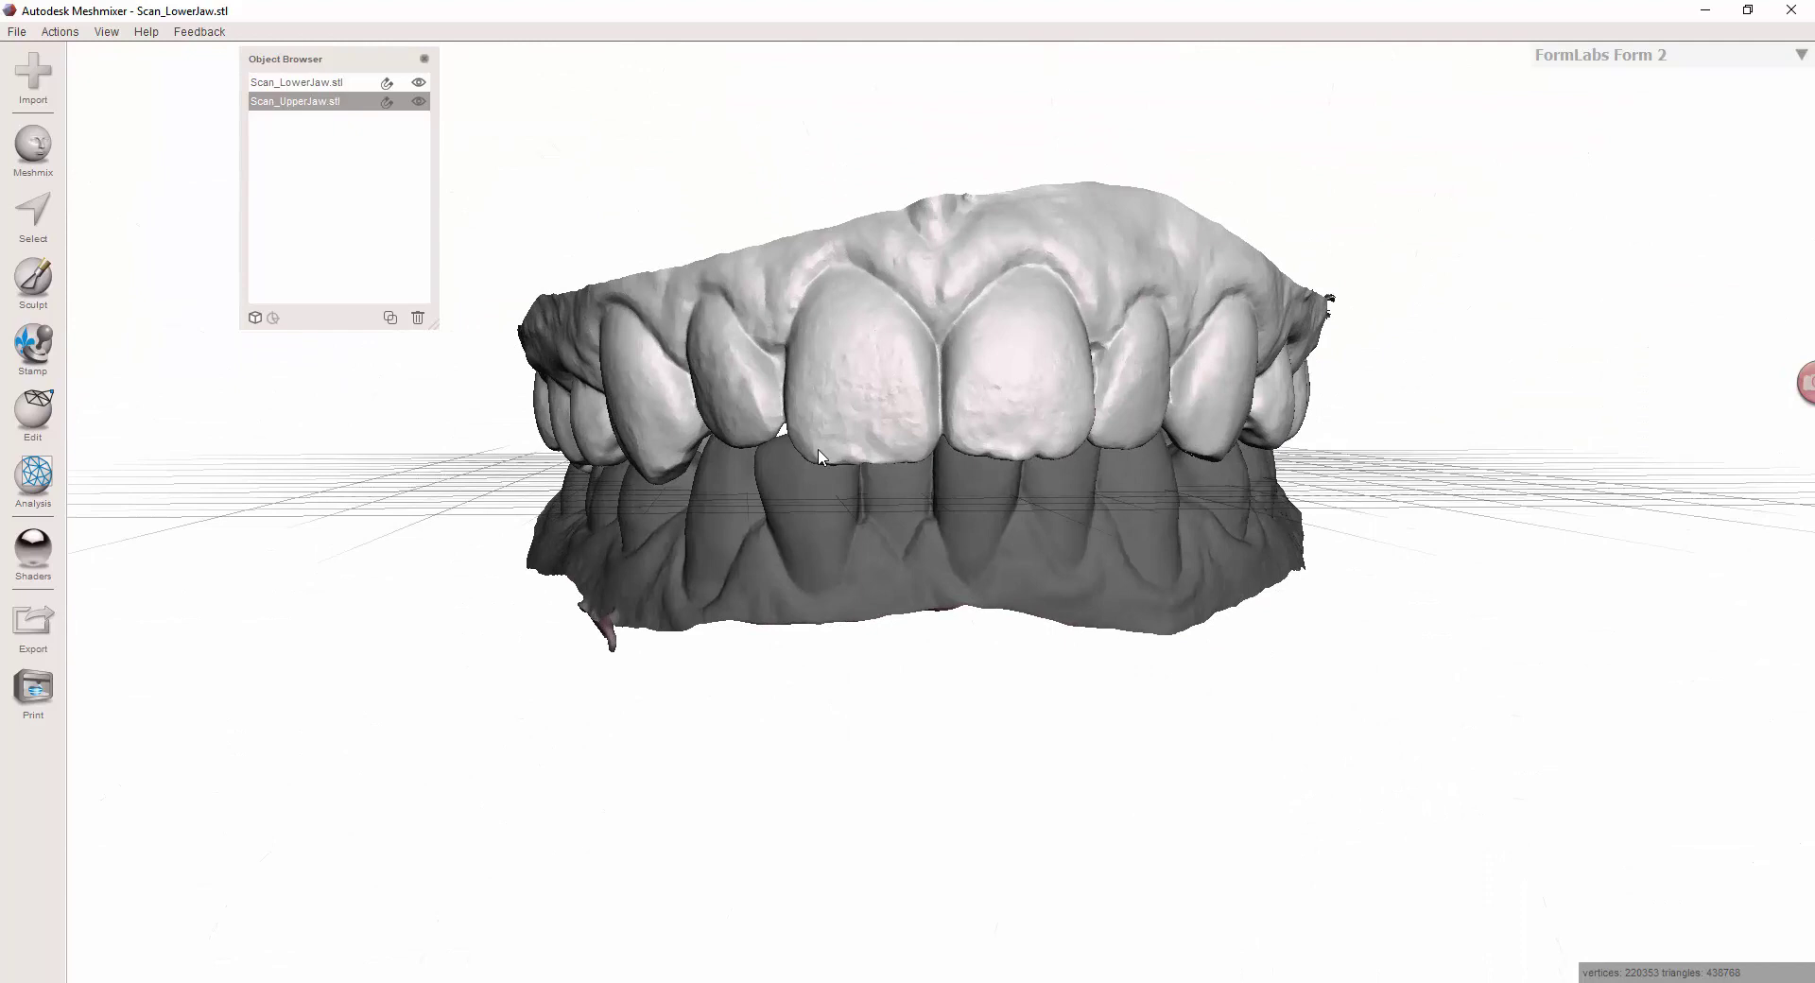
{"action": "right_click_drag", "start_coordinate": [1207, 452], "coordinate": [980, 612]}
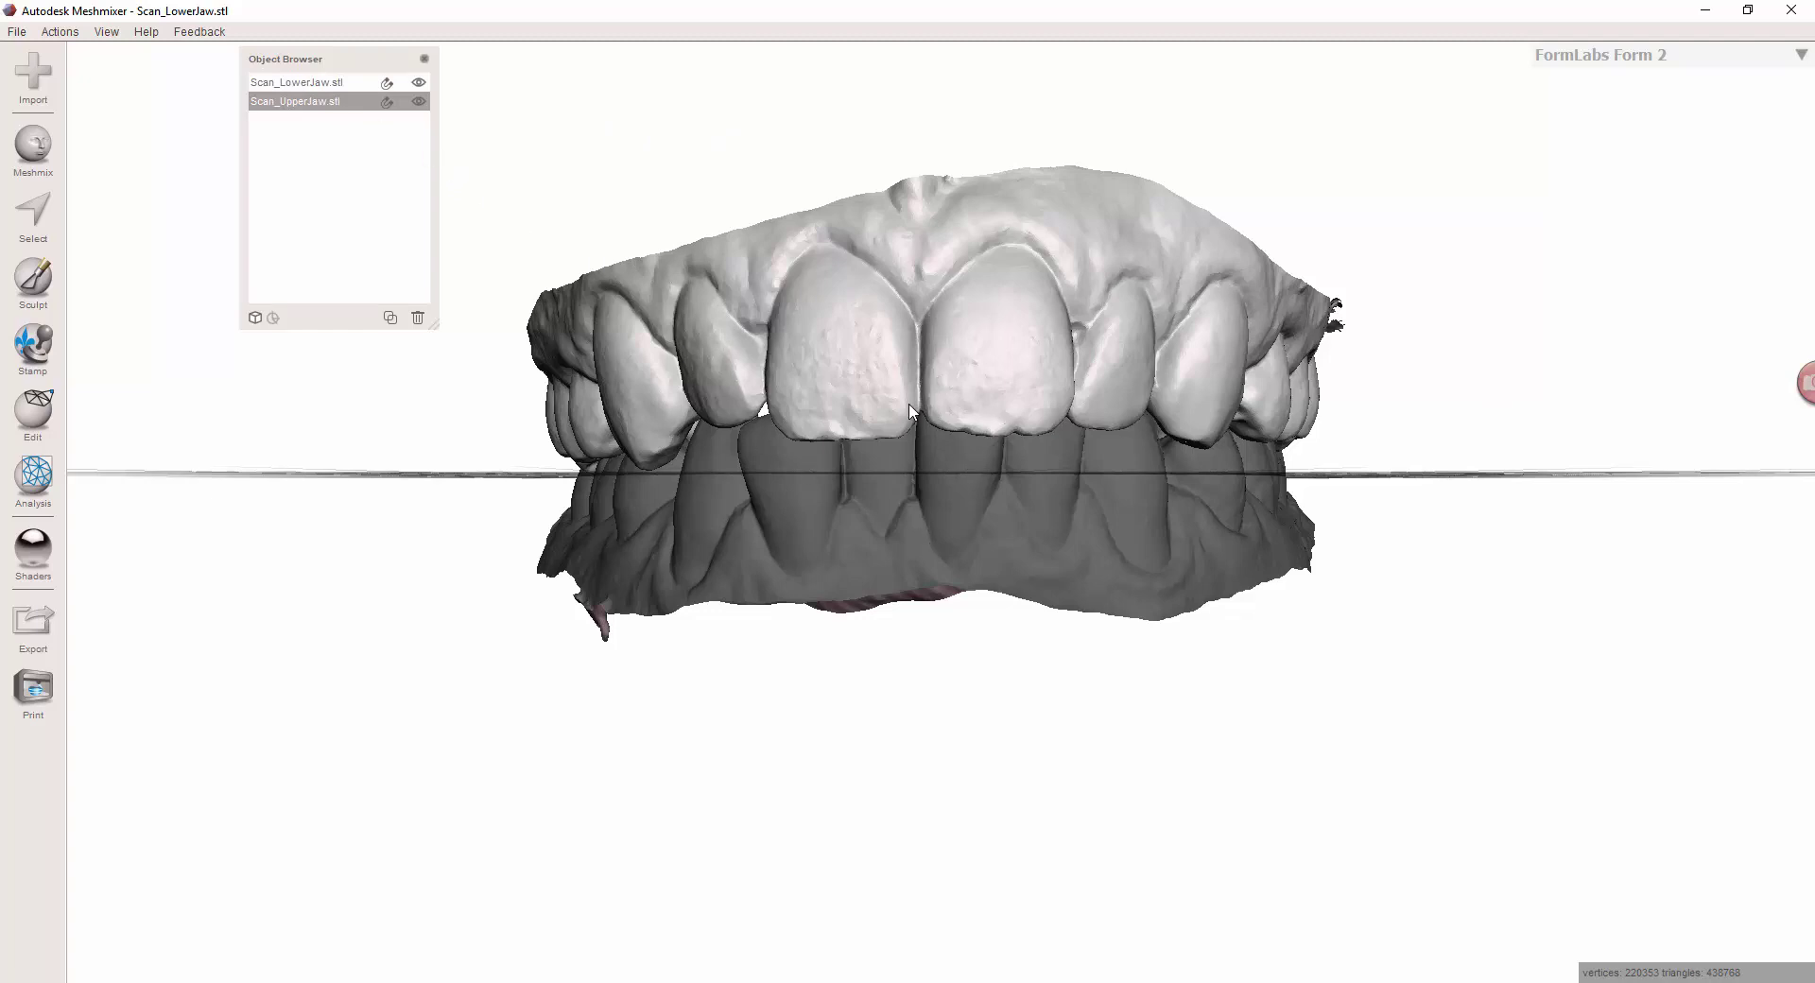
Step: Add the lower jaw to the selection and tilt both jaws about Z to -1.211
{"action": "left_click", "coordinate": [319, 83], "text": "shift"}
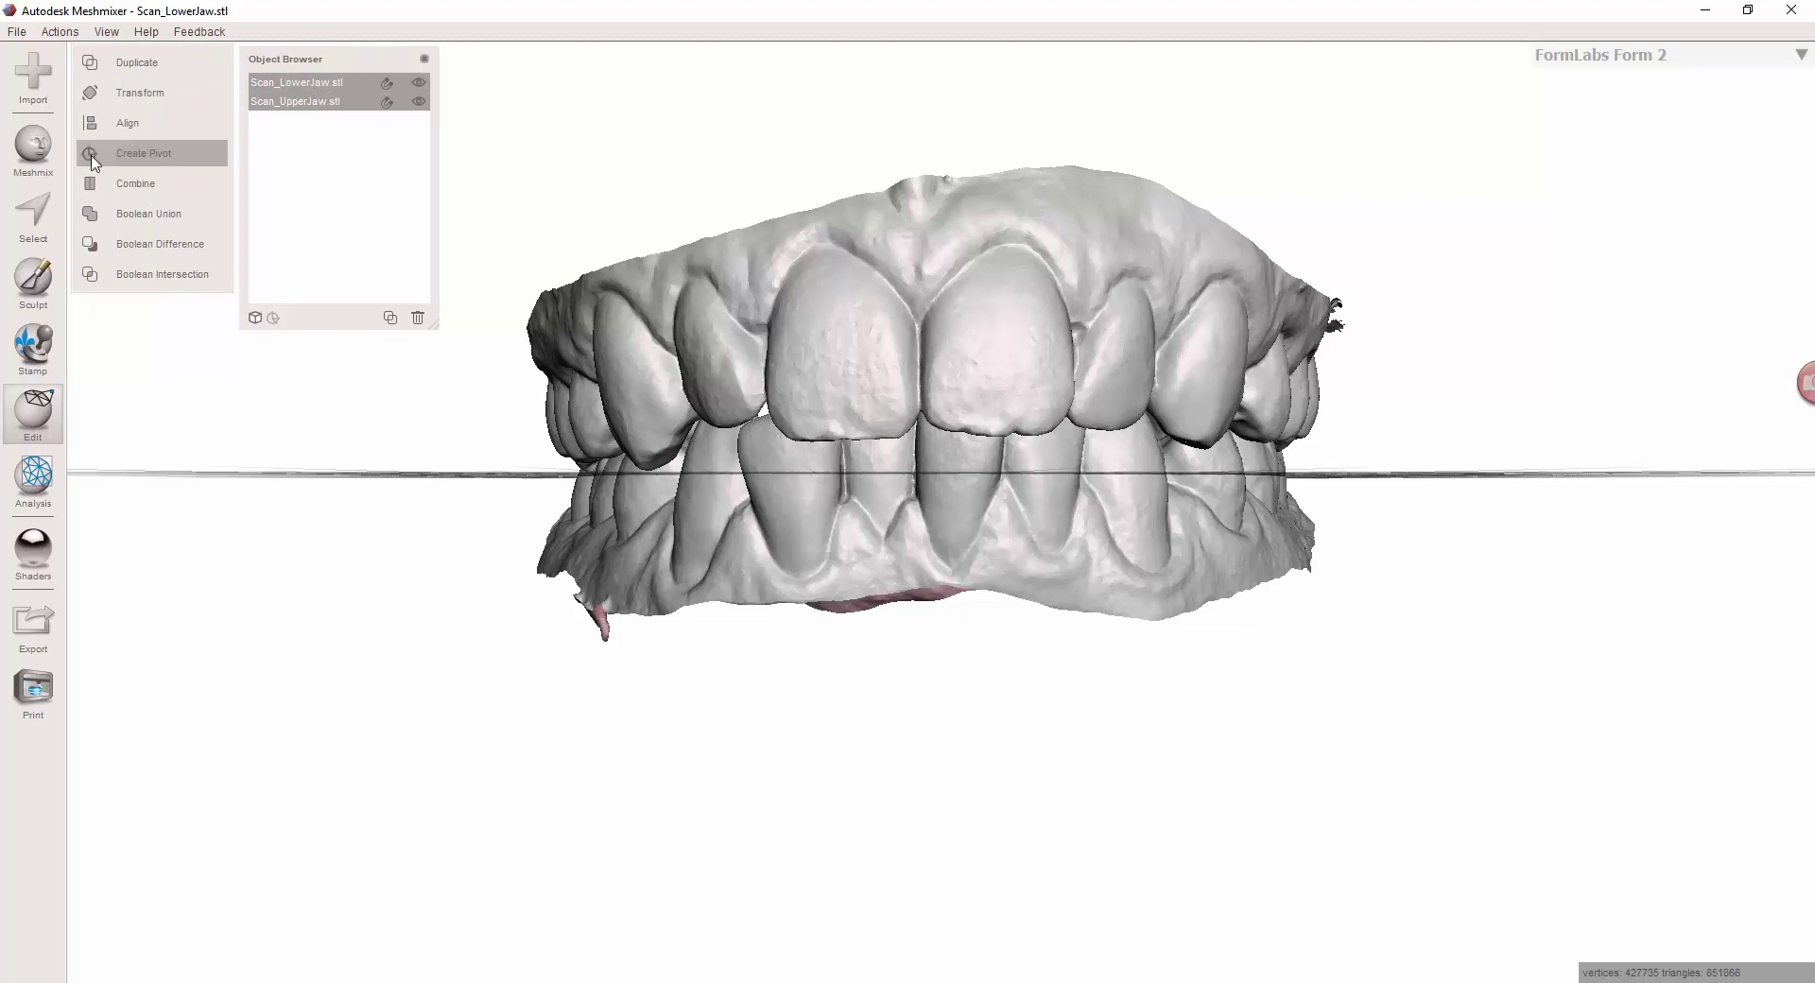
{"action": "left_click", "coordinate": [116, 93]}
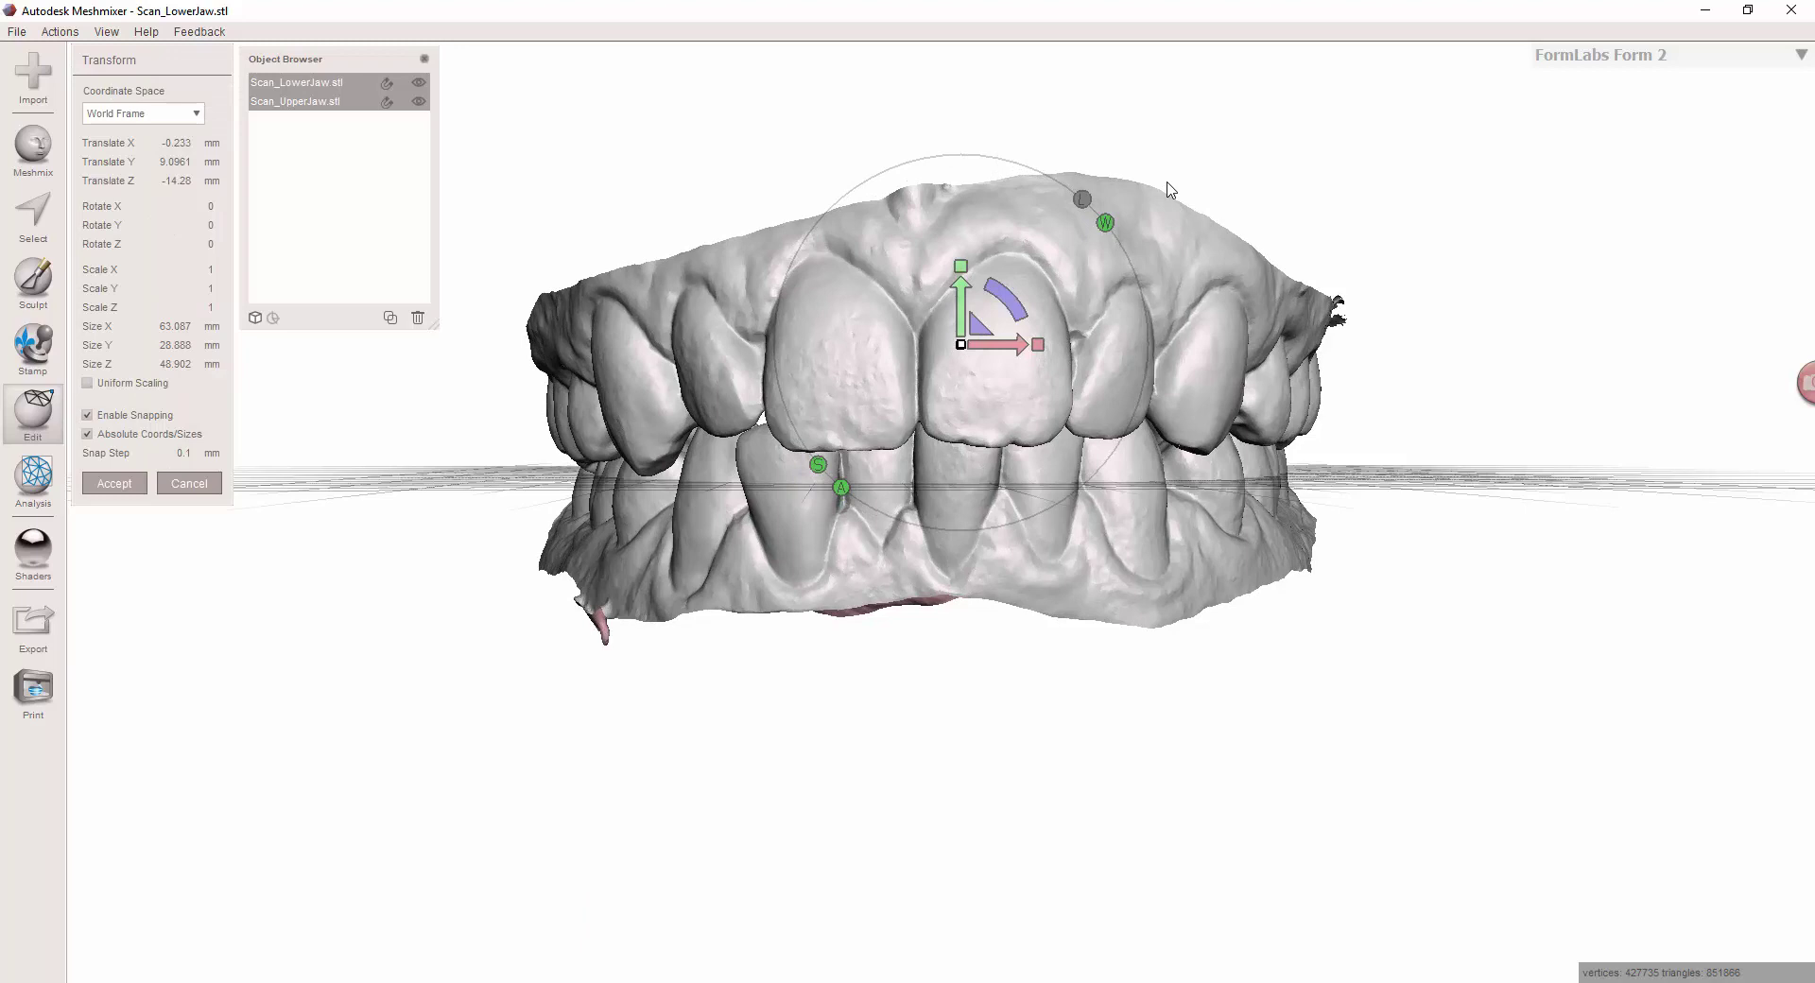
{"action": "left_click_drag", "start_coordinate": [1007, 302], "coordinate": [1010, 301]}
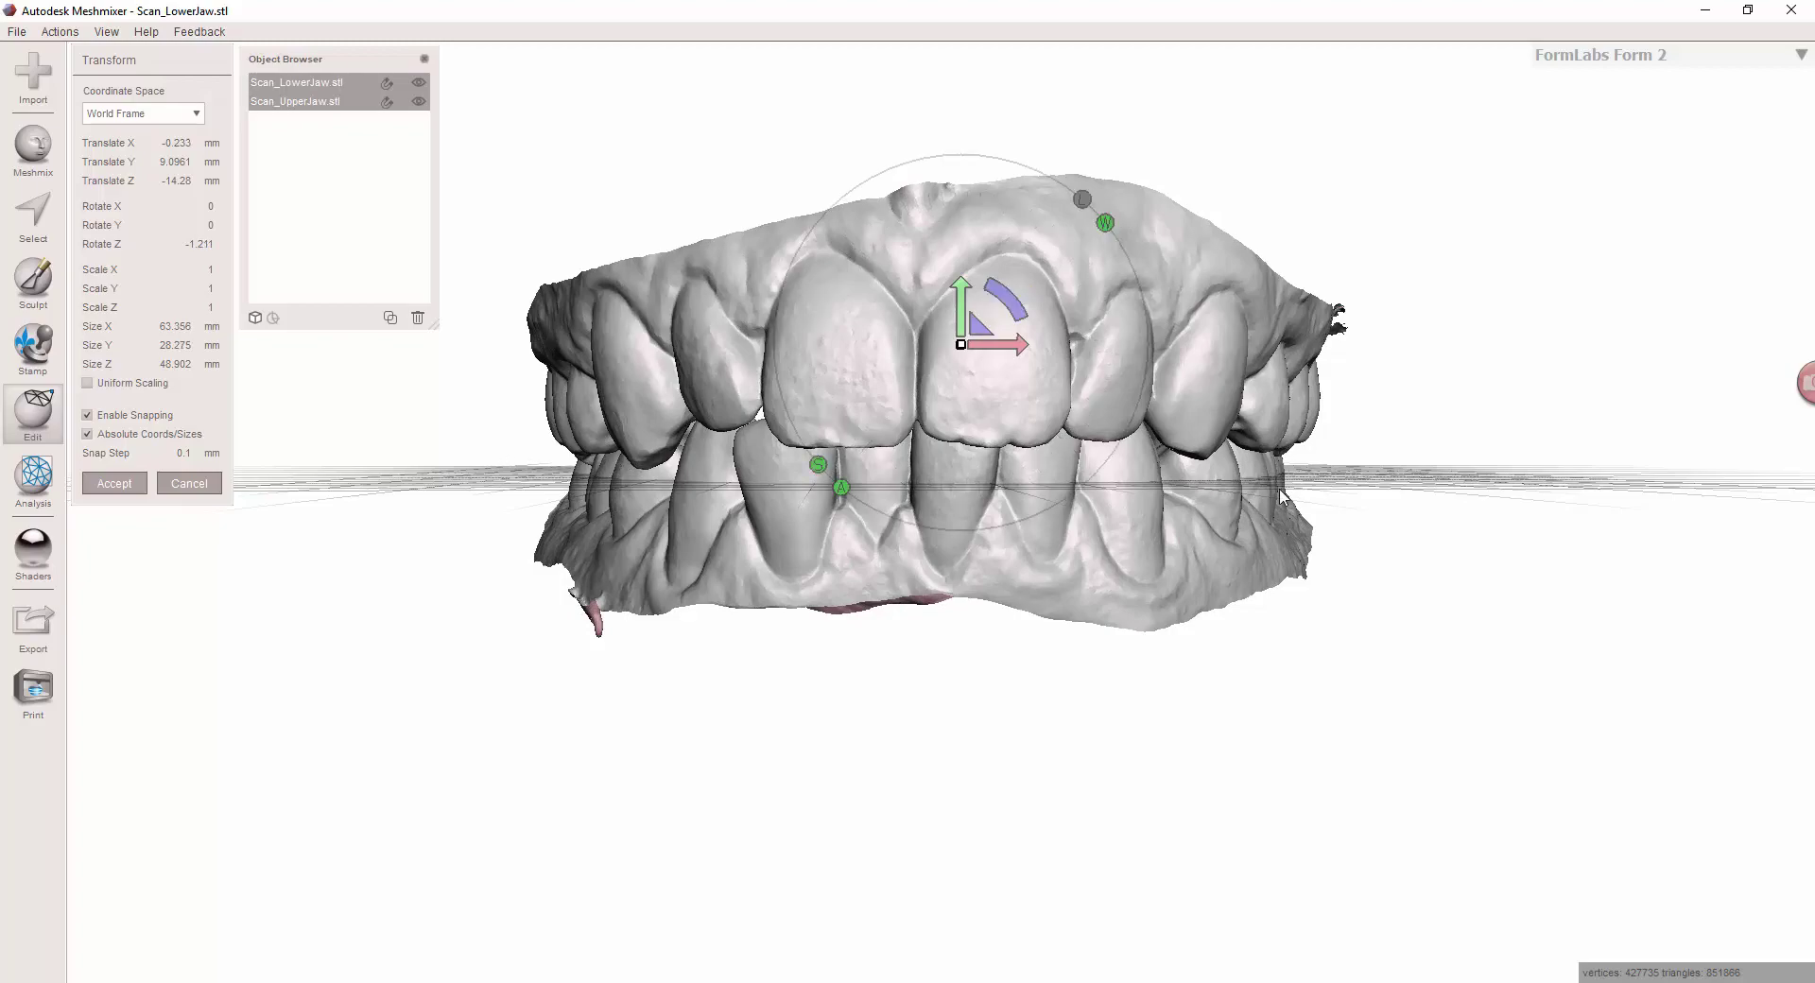
{"action": "right_click_drag", "start_coordinate": [1024, 125], "coordinate": [1012, 298]}
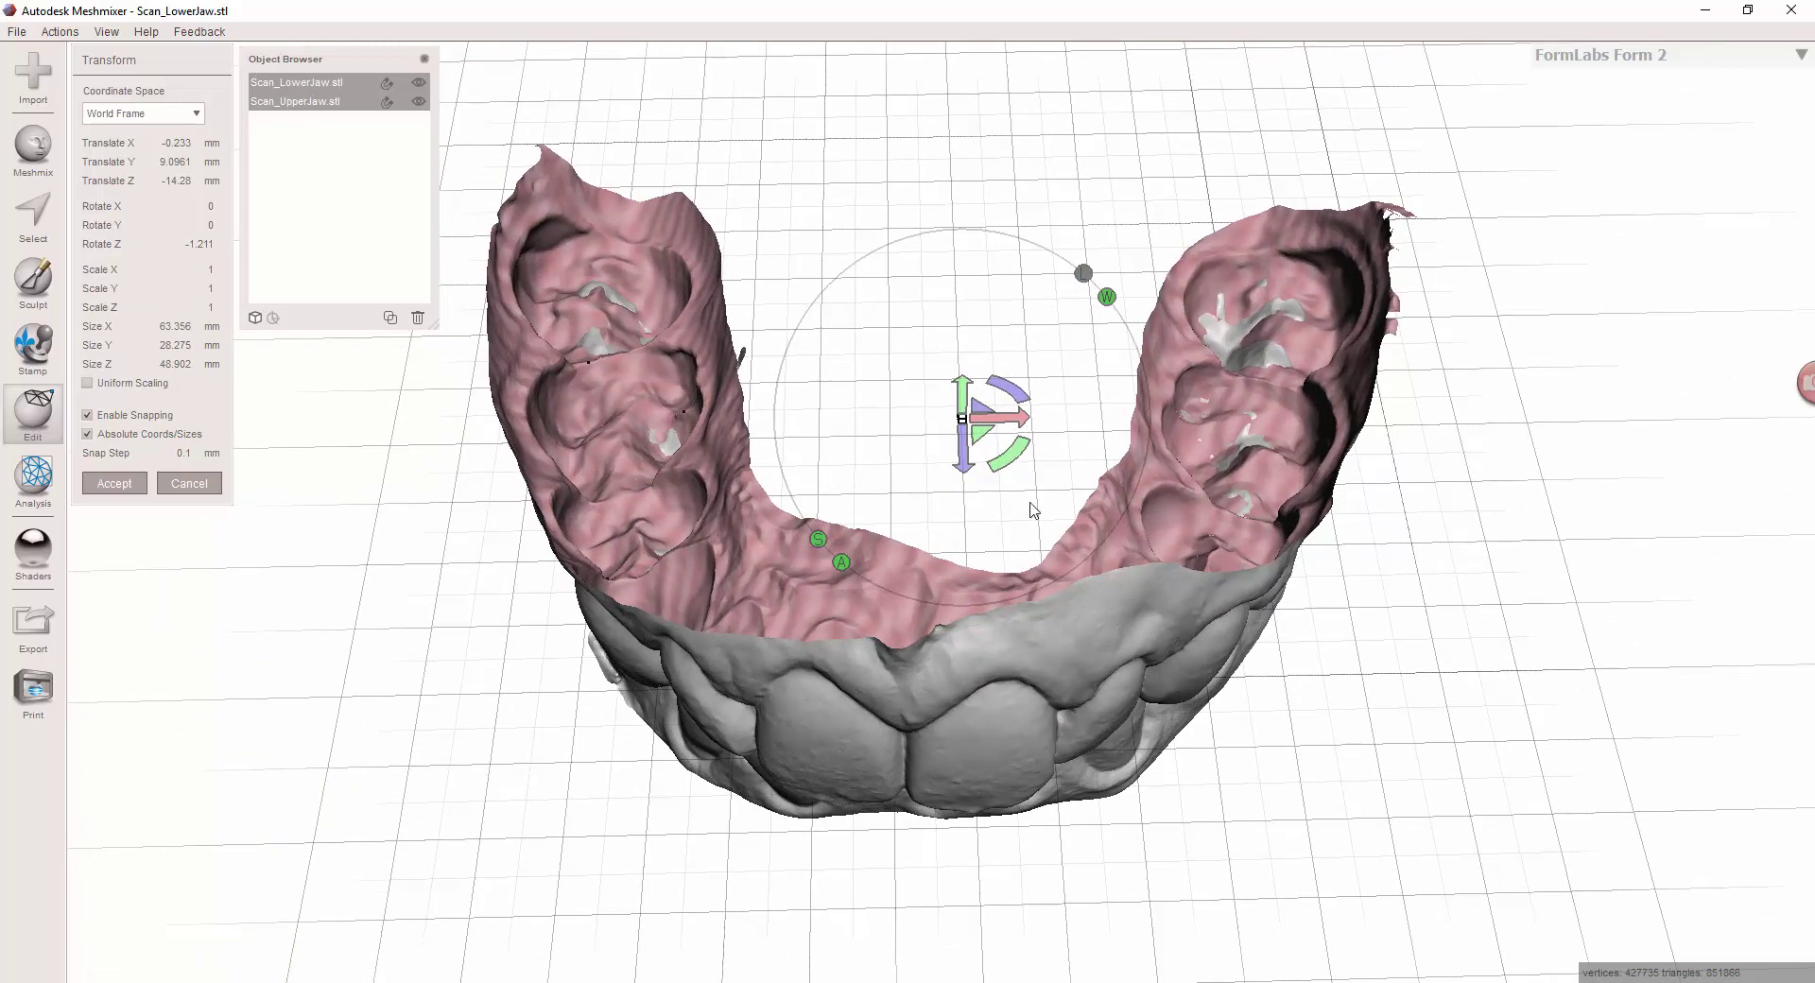
Step: Rotate both jaws about Y to 4.24 and check the arch alignment from above
{"action": "left_click_drag", "start_coordinate": [1013, 463], "coordinate": [949, 747]}
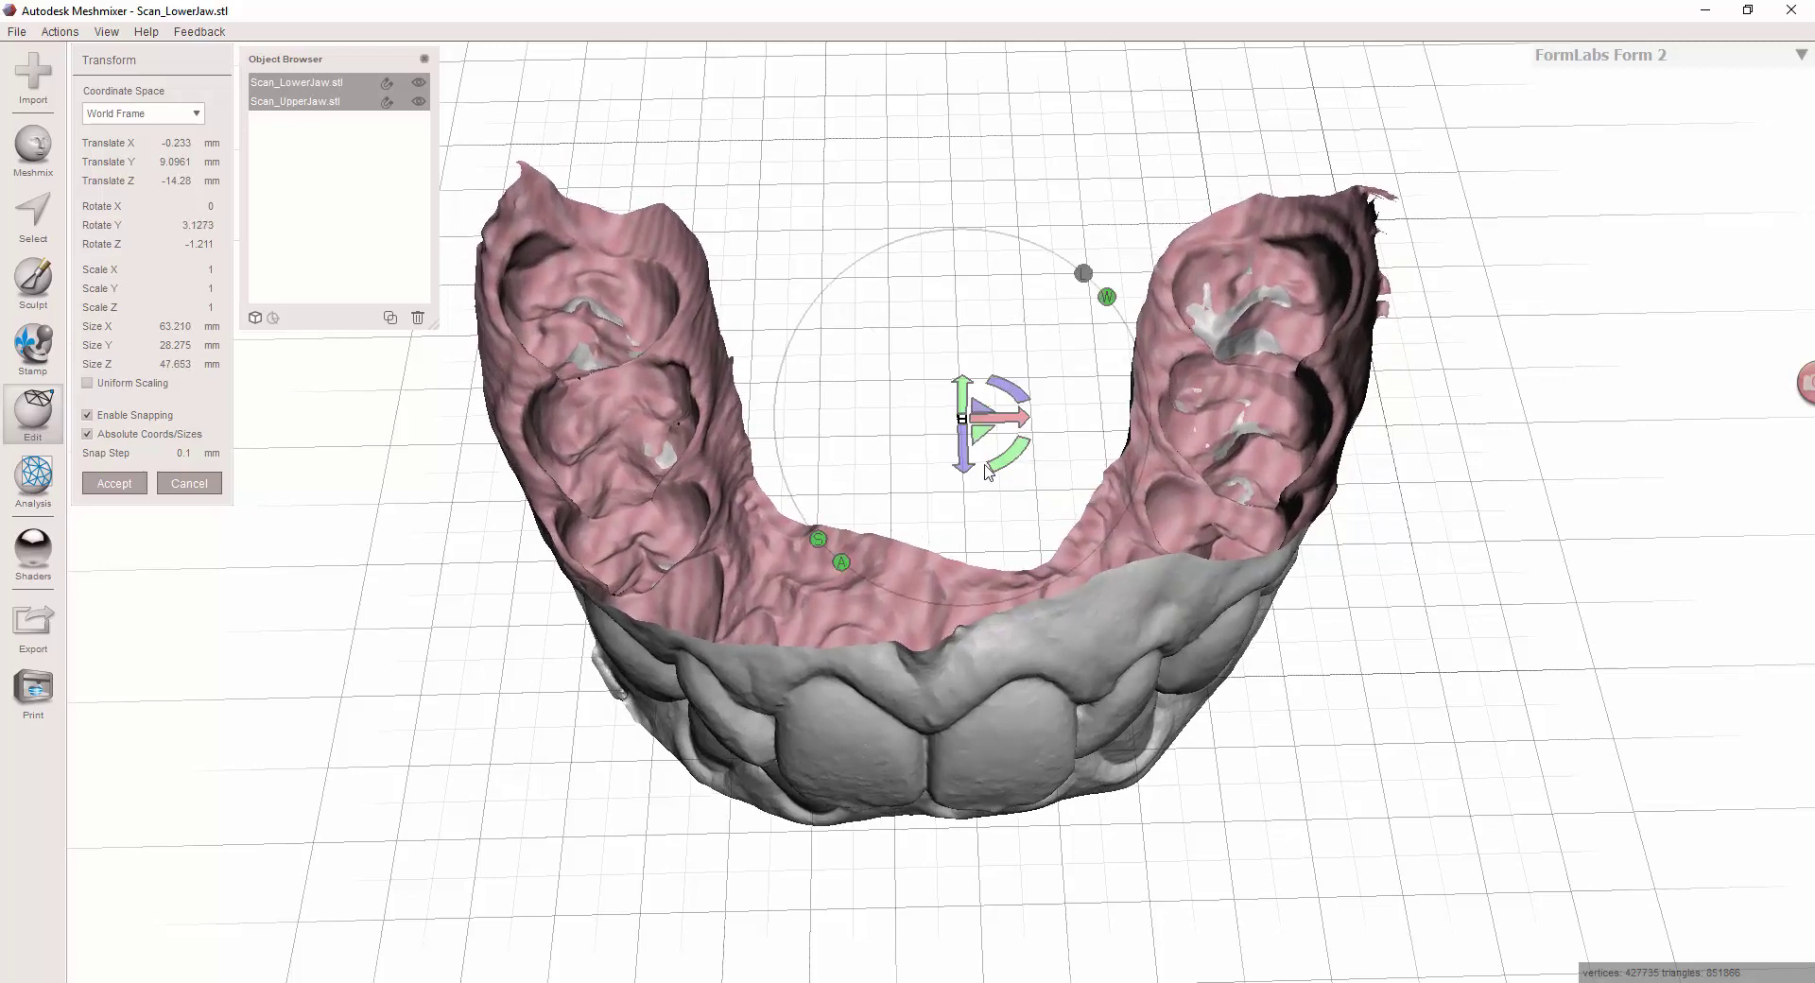
{"action": "left_click_drag", "start_coordinate": [1007, 468], "coordinate": [1011, 470]}
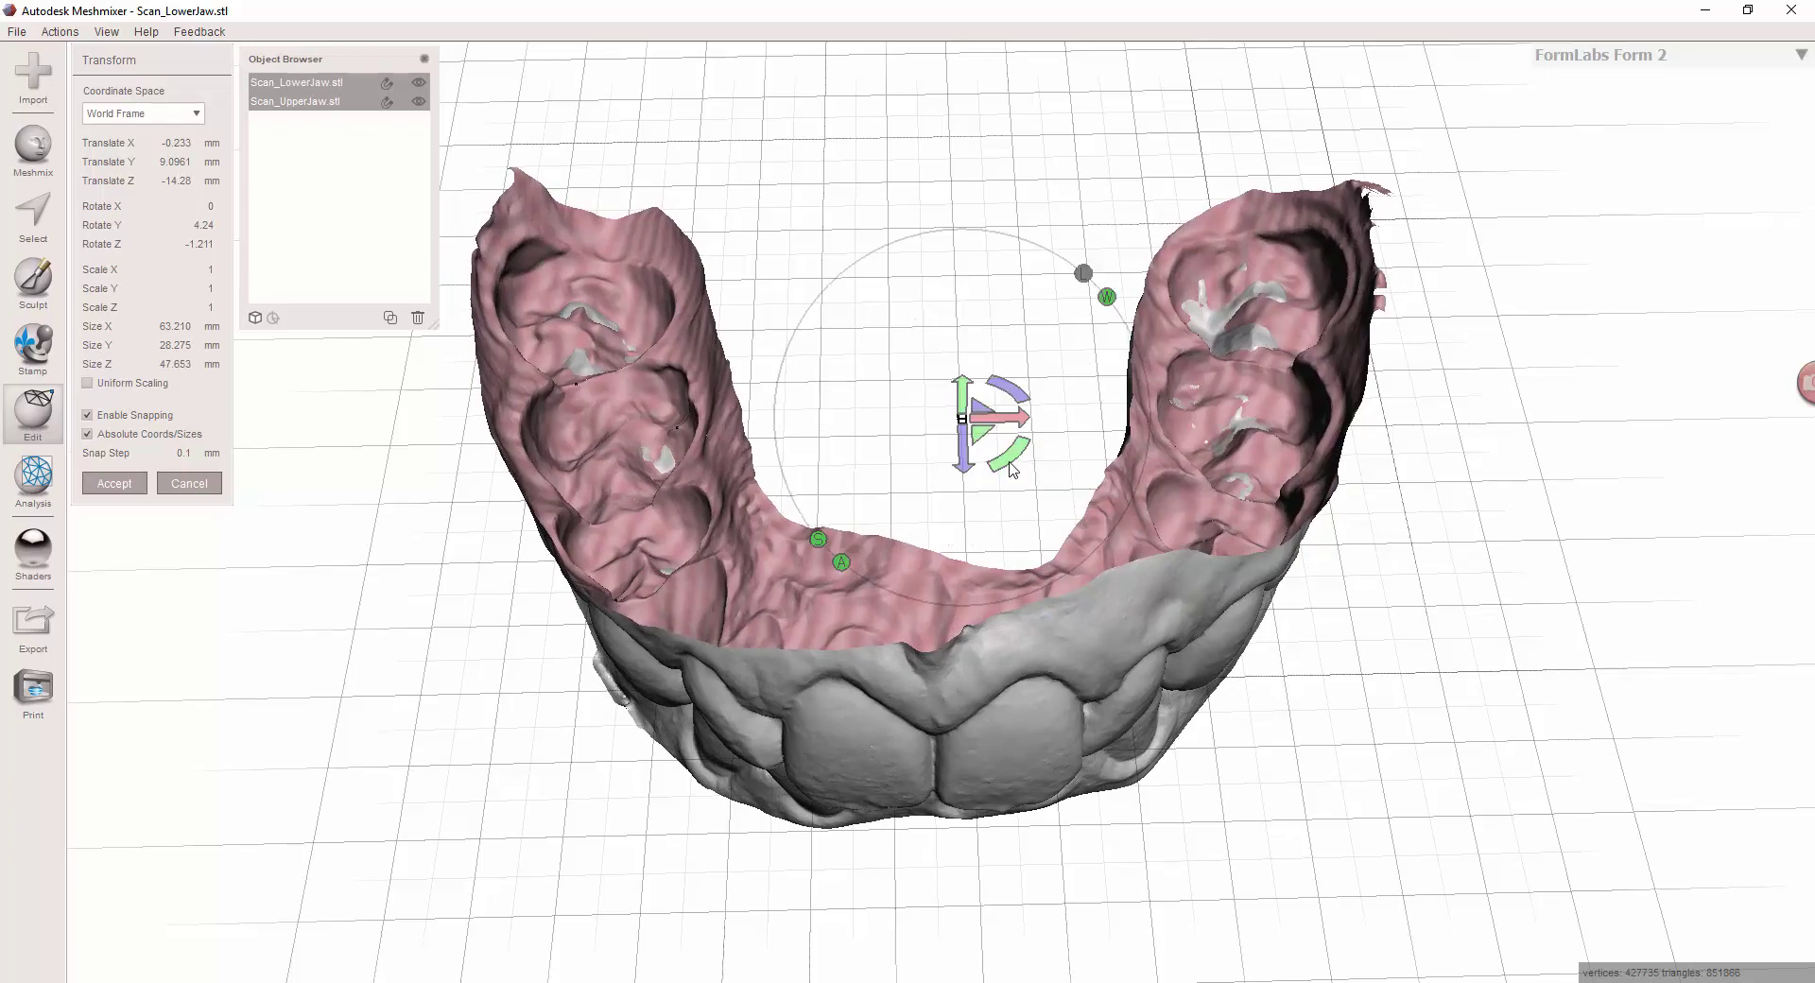
{"action": "right_click_drag", "start_coordinate": [976, 850], "coordinate": [885, 689]}
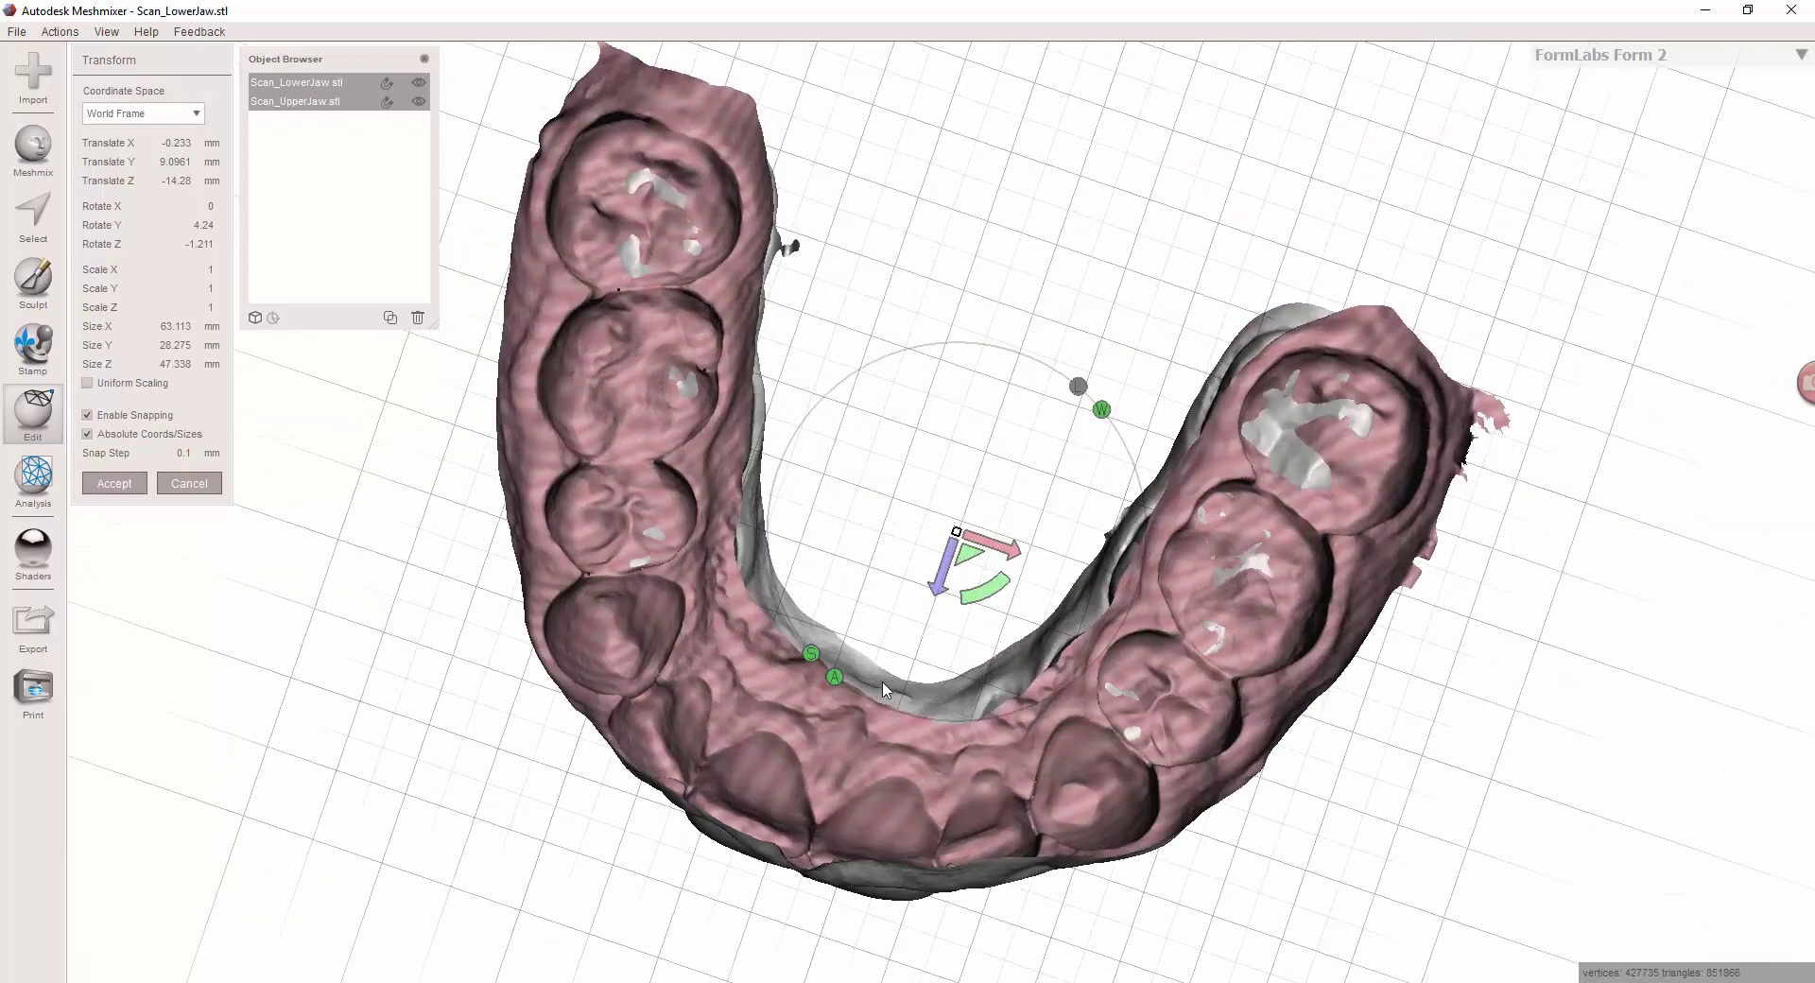
{"action": "right_click_drag", "start_coordinate": [782, 296], "coordinate": [853, 272]}
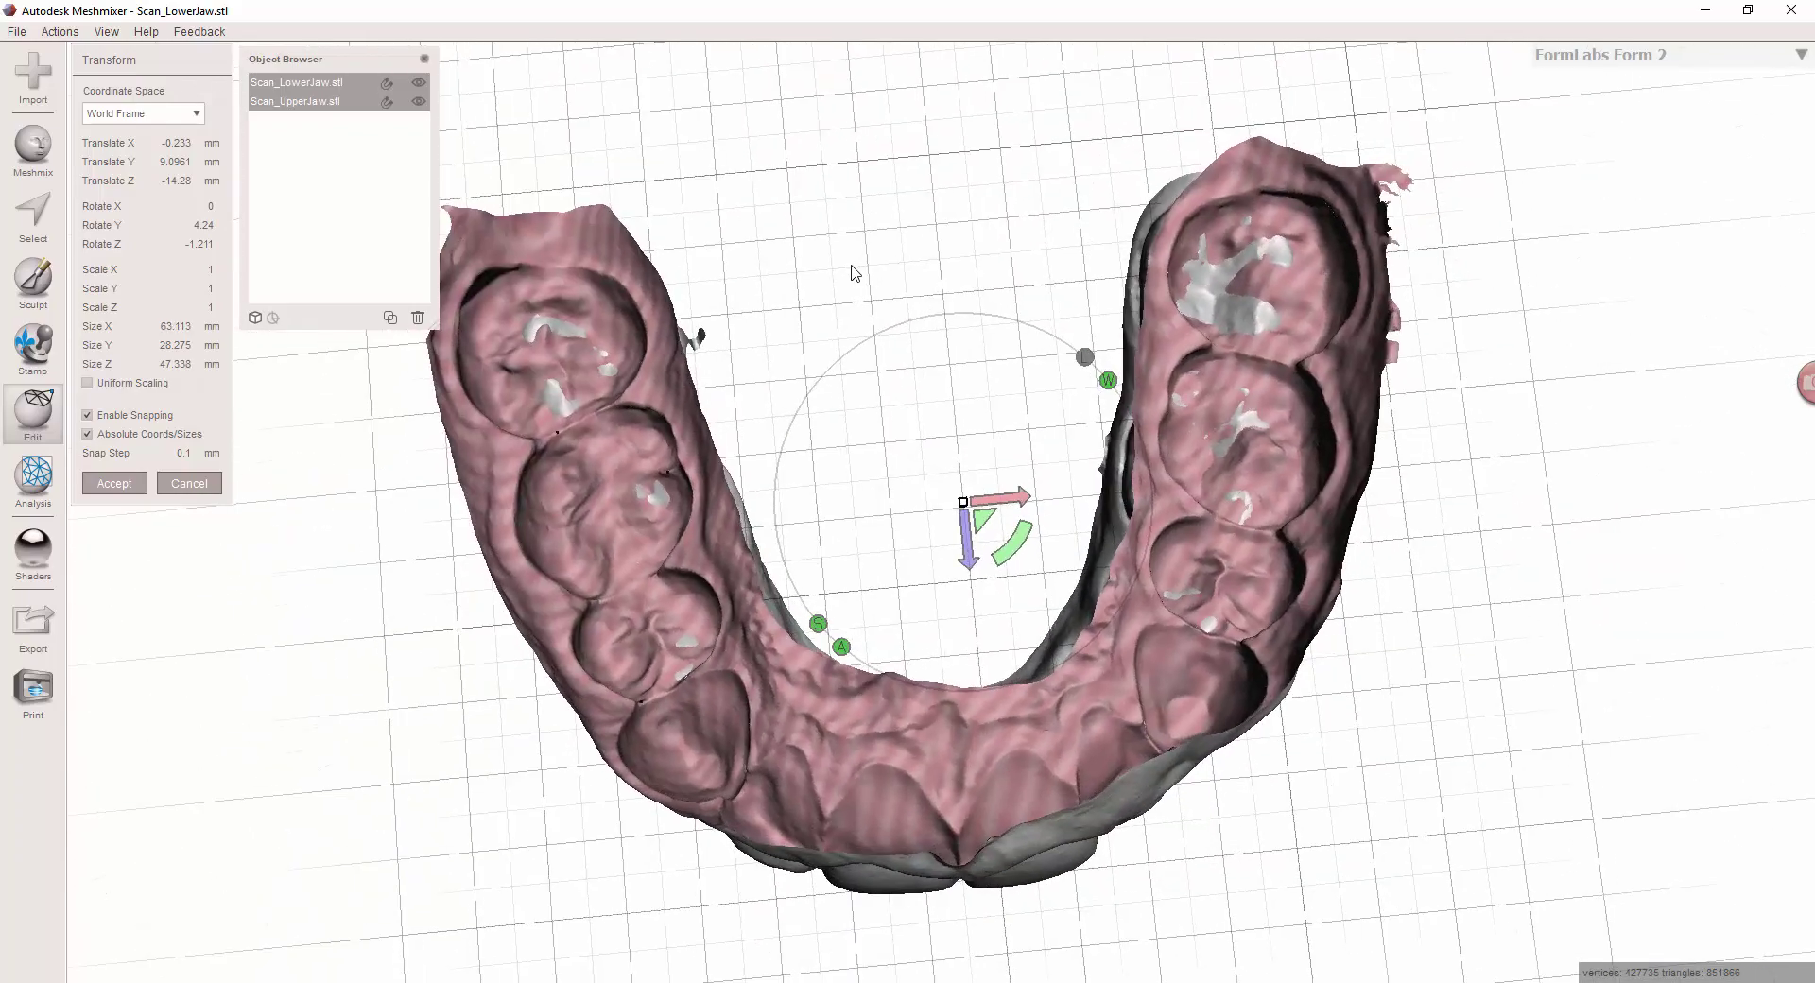
{"action": "right_click_drag", "start_coordinate": [1310, 211], "coordinate": [1295, 253]}
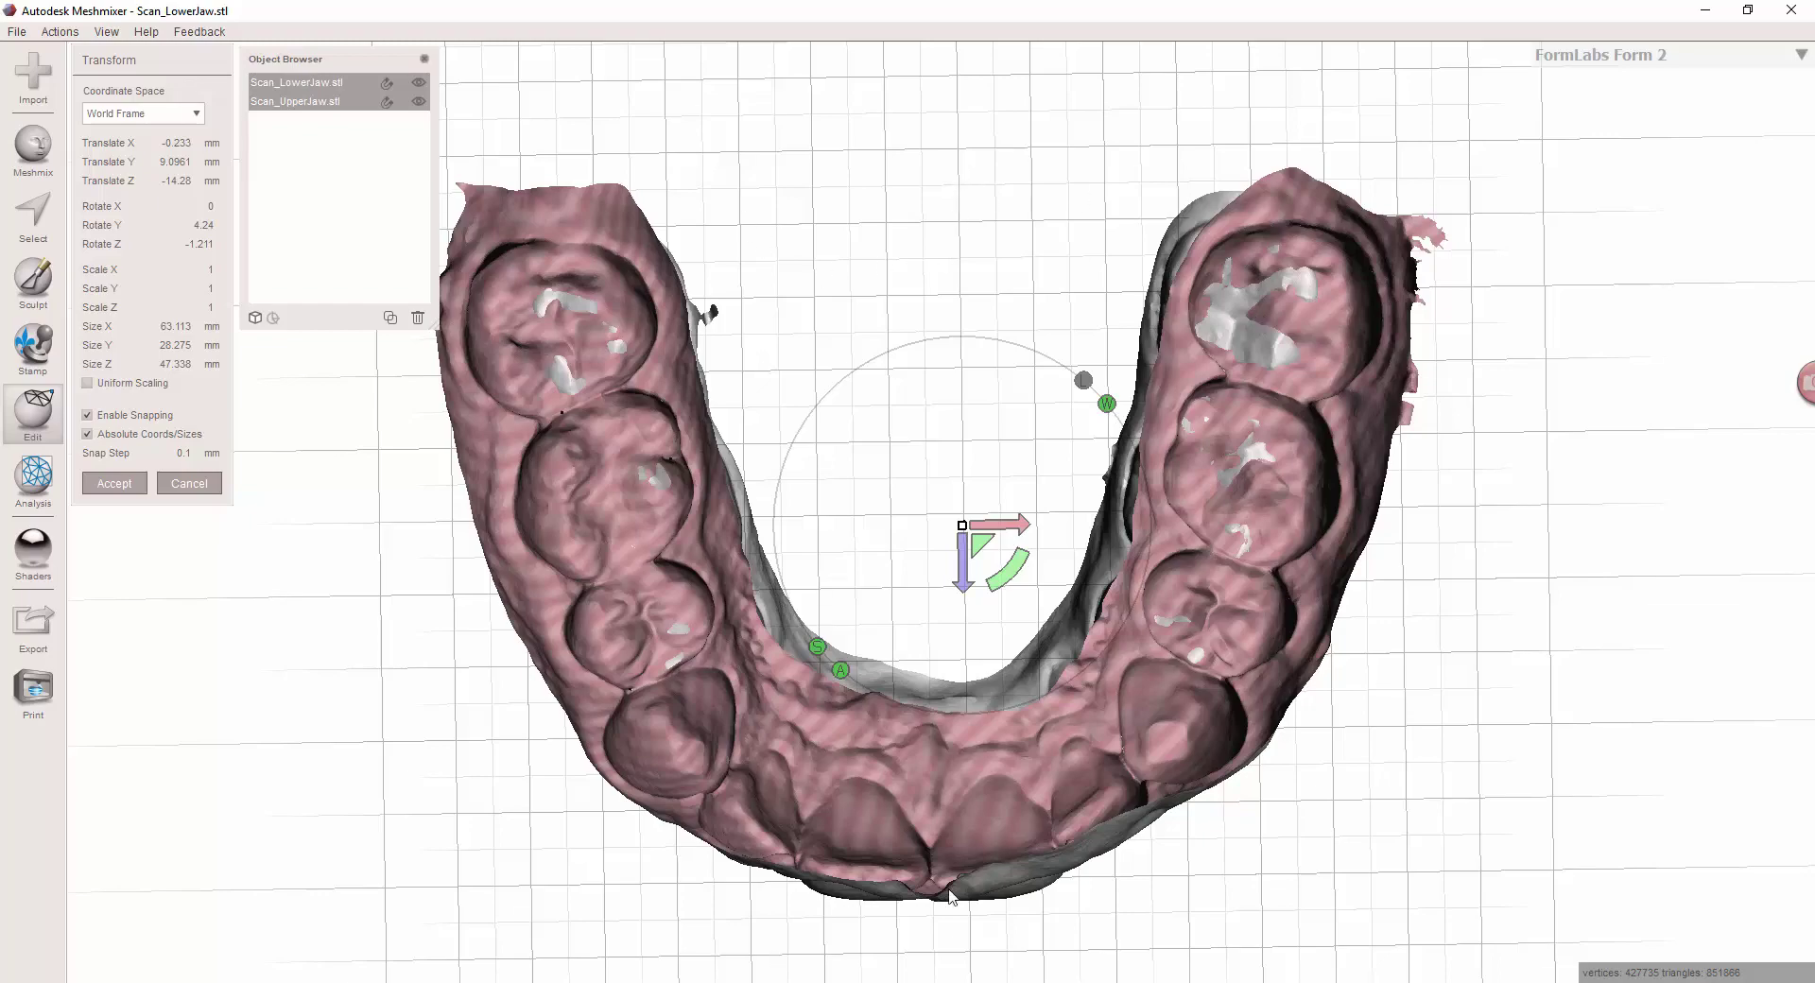
{"action": "right_click_drag", "start_coordinate": [950, 896], "coordinate": [934, 711]}
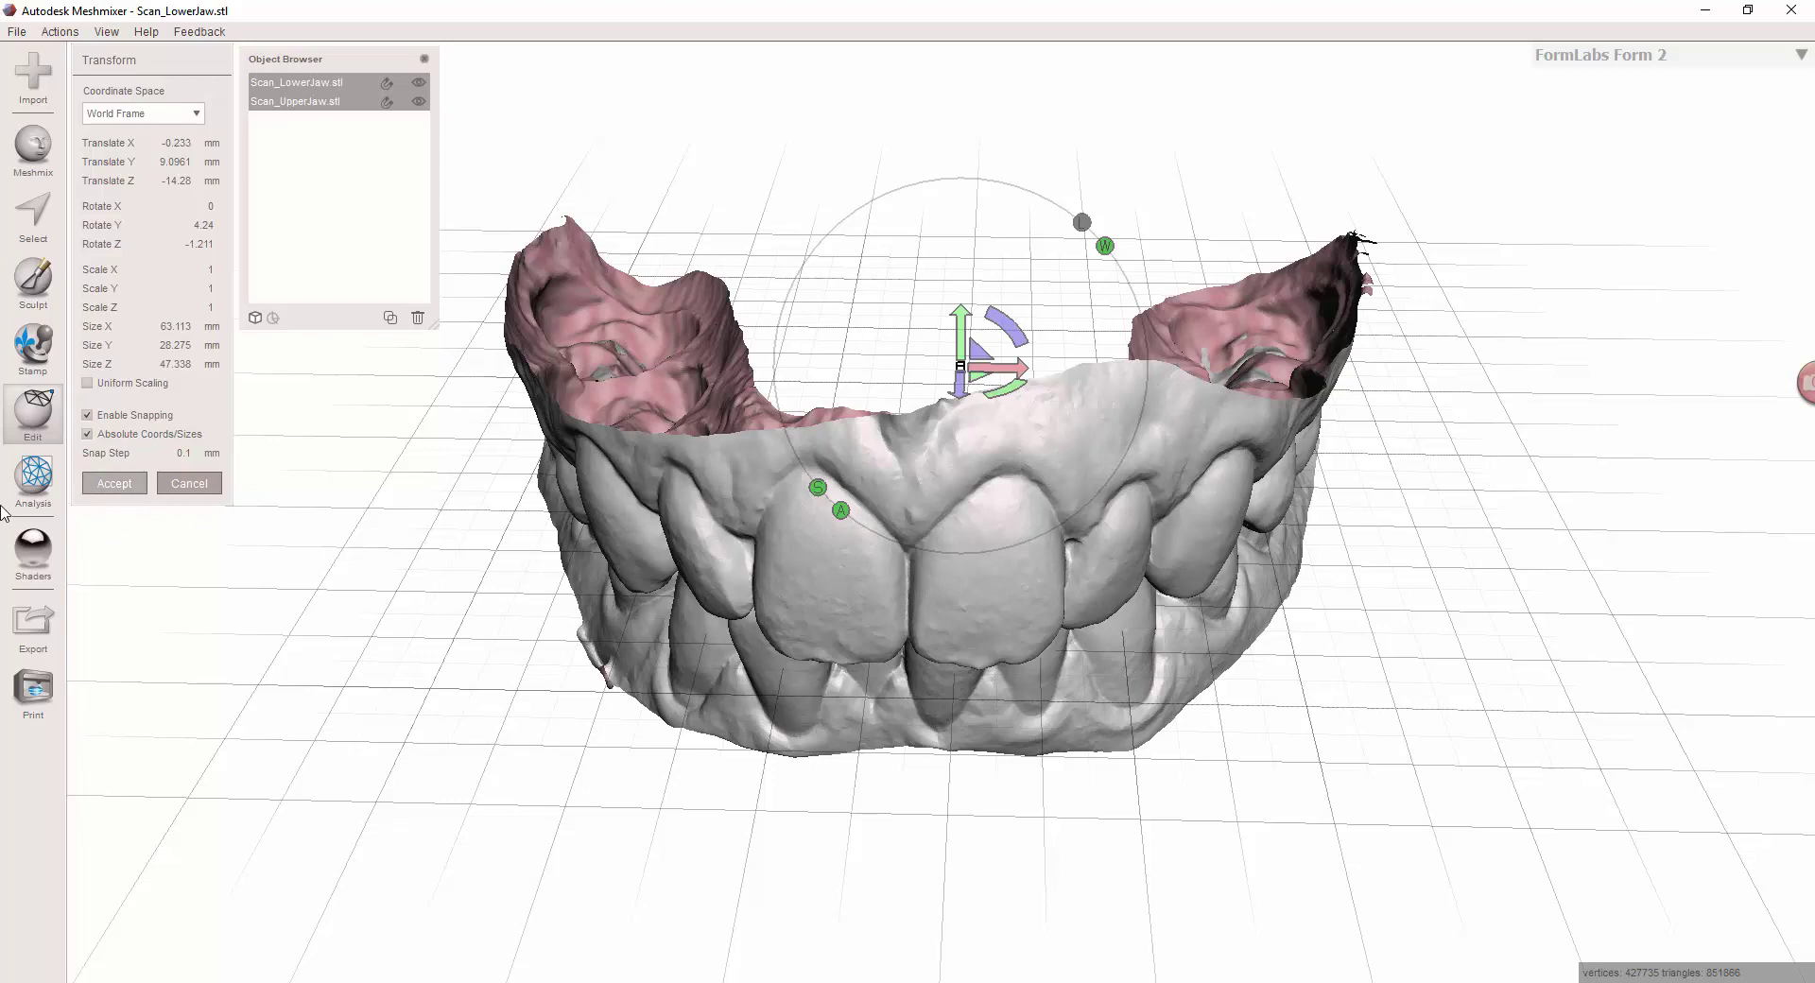
Step: Apply the rotation, select the upper jaw alone and hide Scan_LowerJaw
{"action": "left_click", "coordinate": [114, 483]}
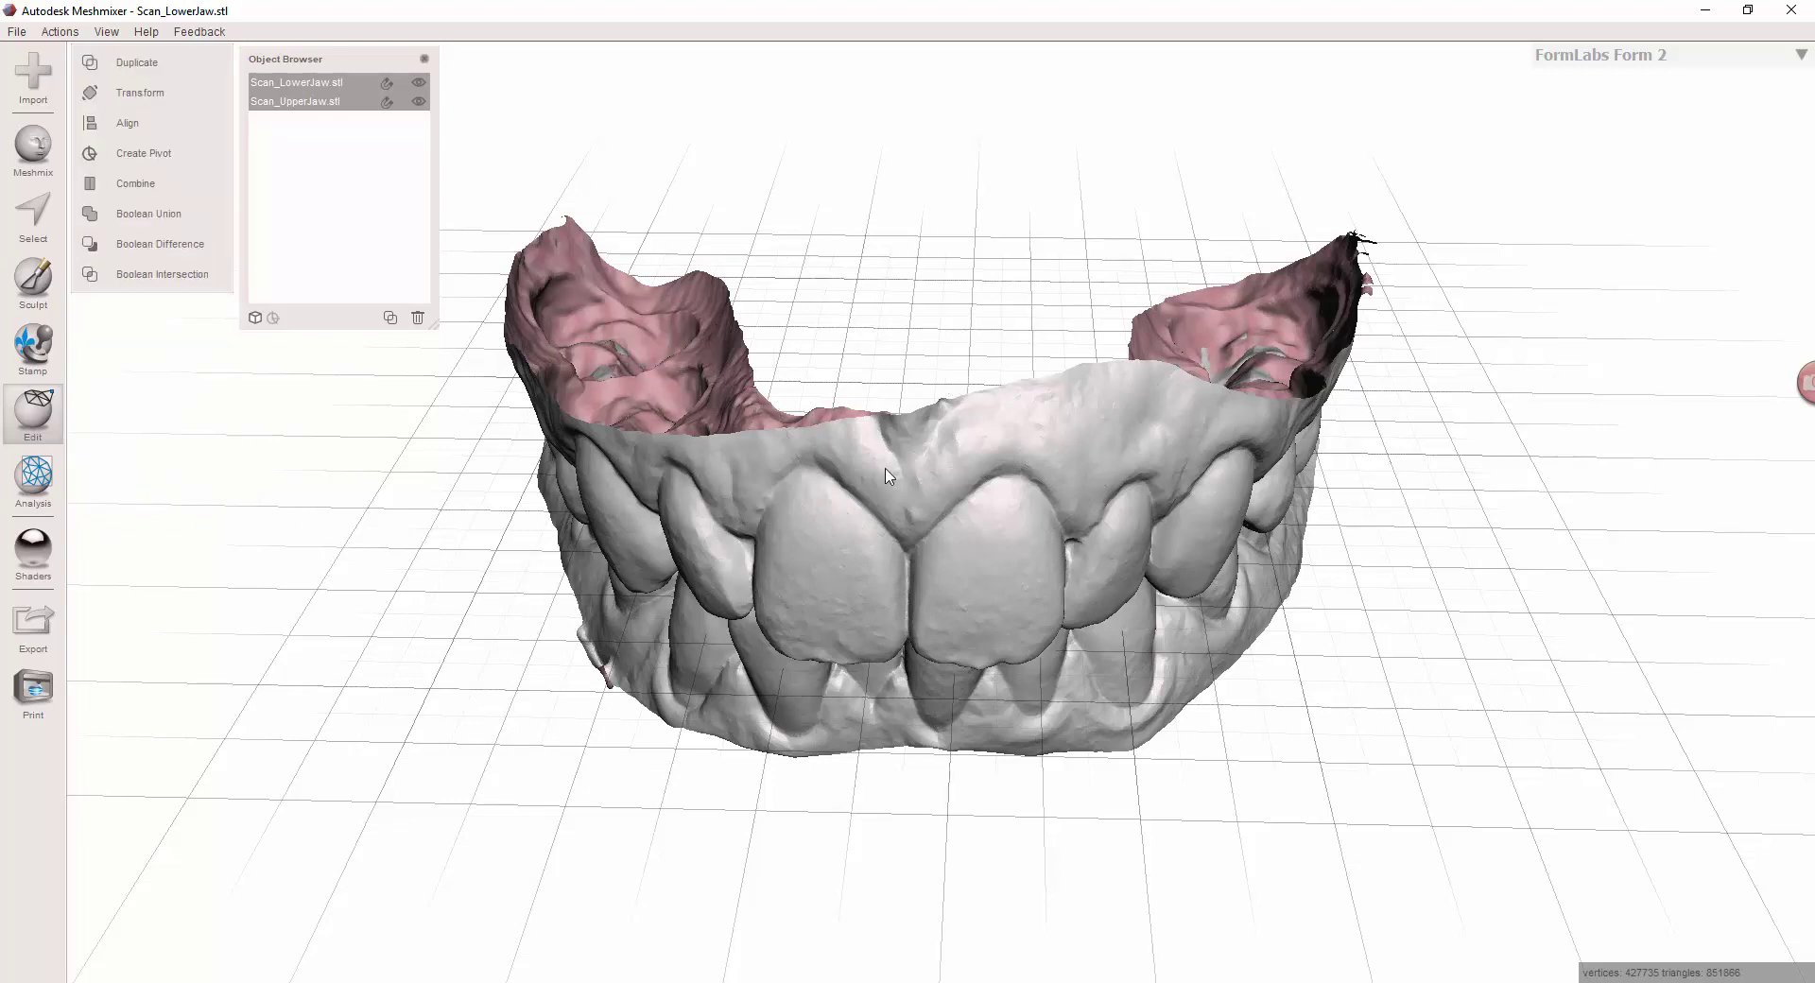
{"action": "left_click", "coordinate": [862, 540]}
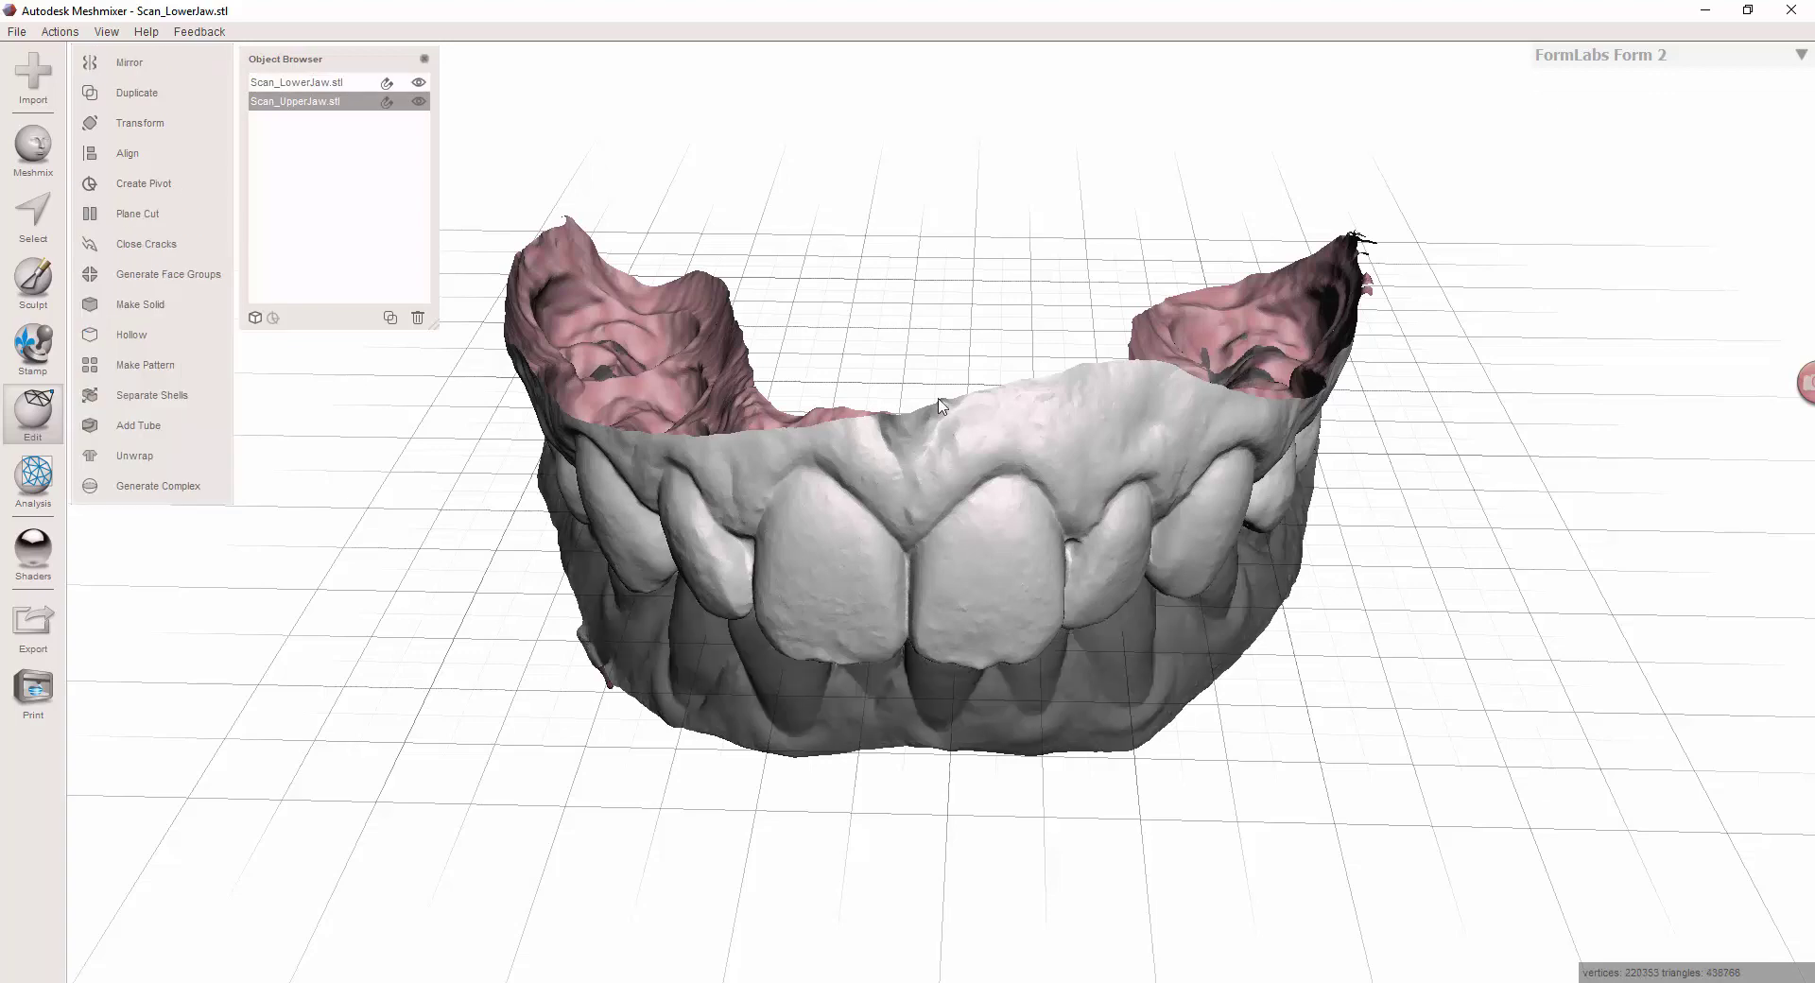
{"action": "right_click_drag", "start_coordinate": [944, 409], "coordinate": [909, 480]}
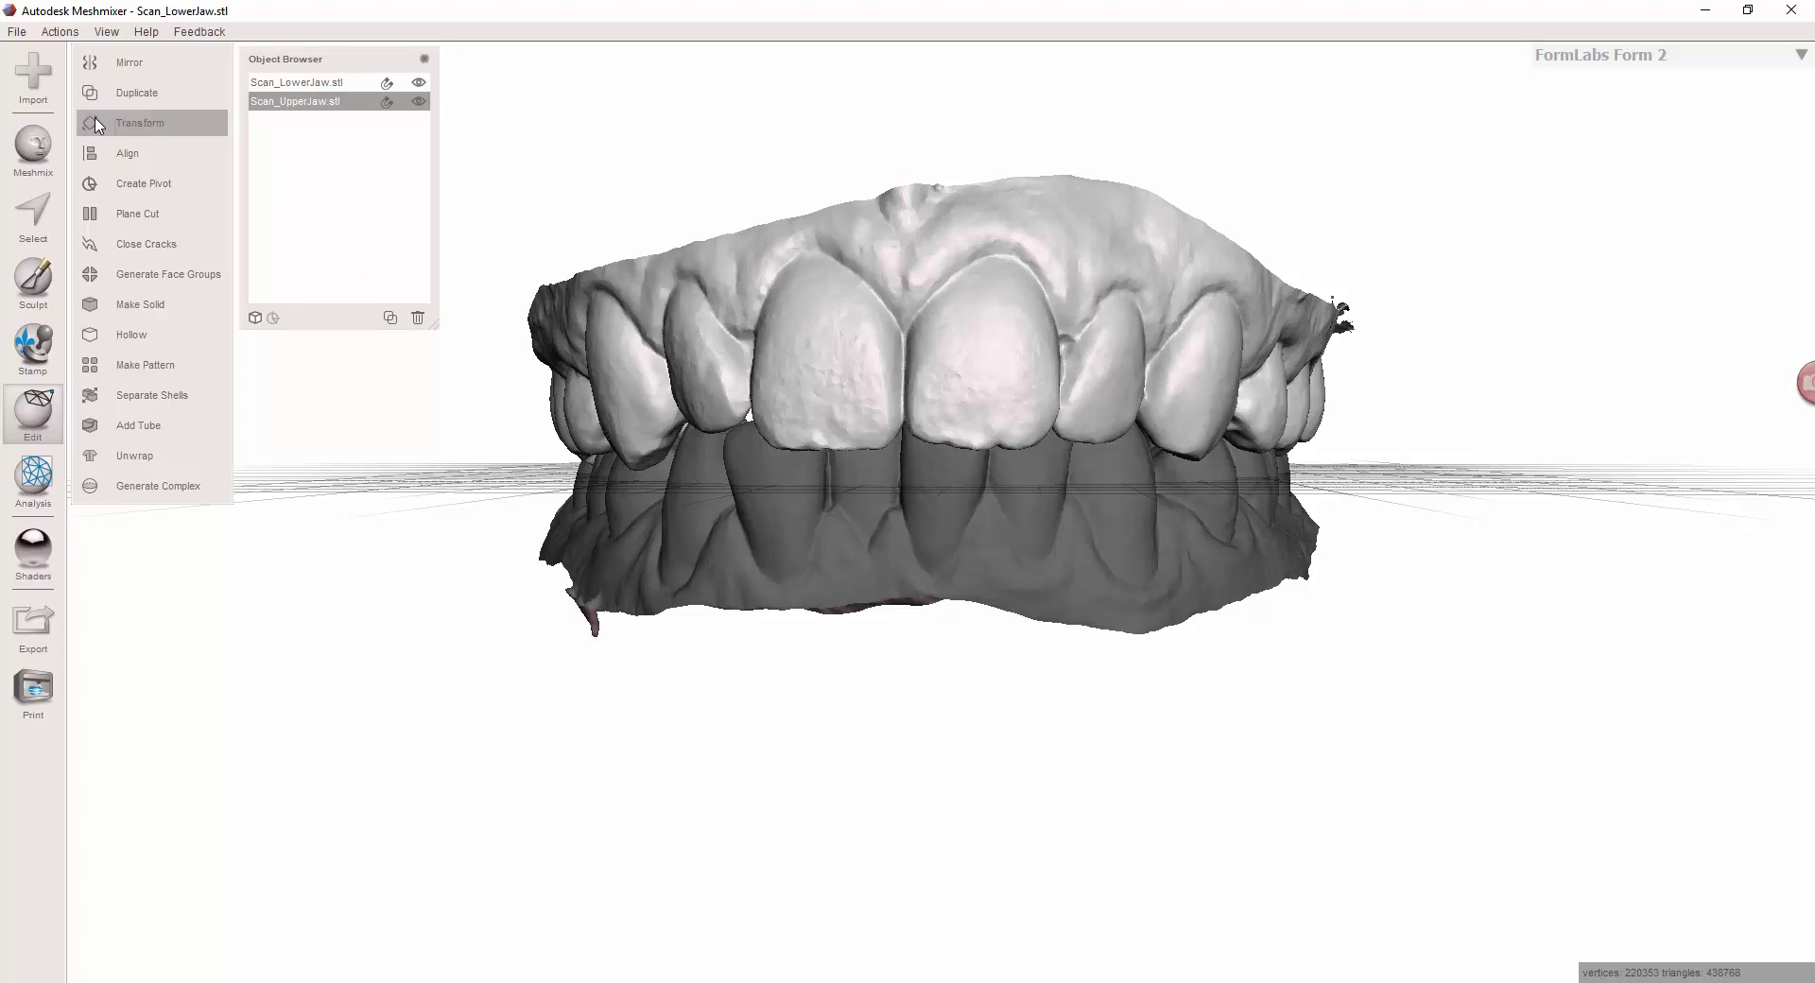
{"action": "left_click", "coordinate": [419, 83]}
{"action": "right_click_drag", "start_coordinate": [544, 175], "coordinate": [556, 241]}
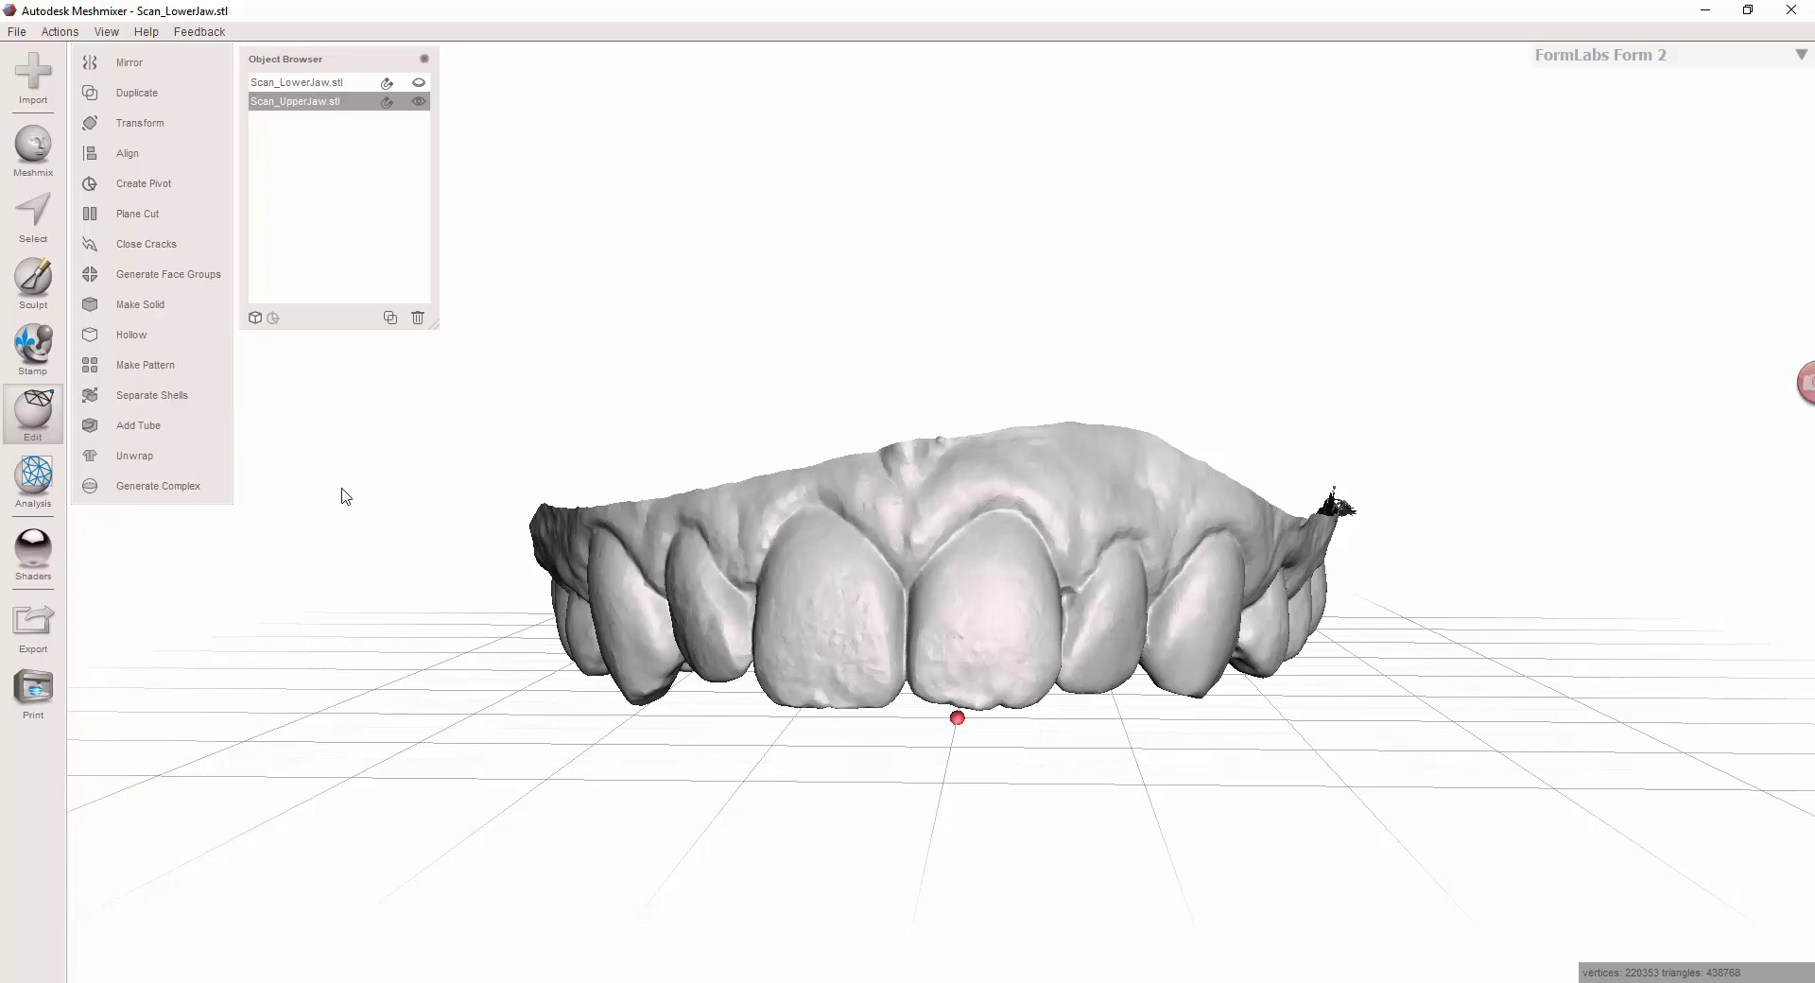
Step: Select the whole upper jaw mesh, inspect the arch, then clear the selection and zoom in
{"action": "key", "text": "ctrl+a"}
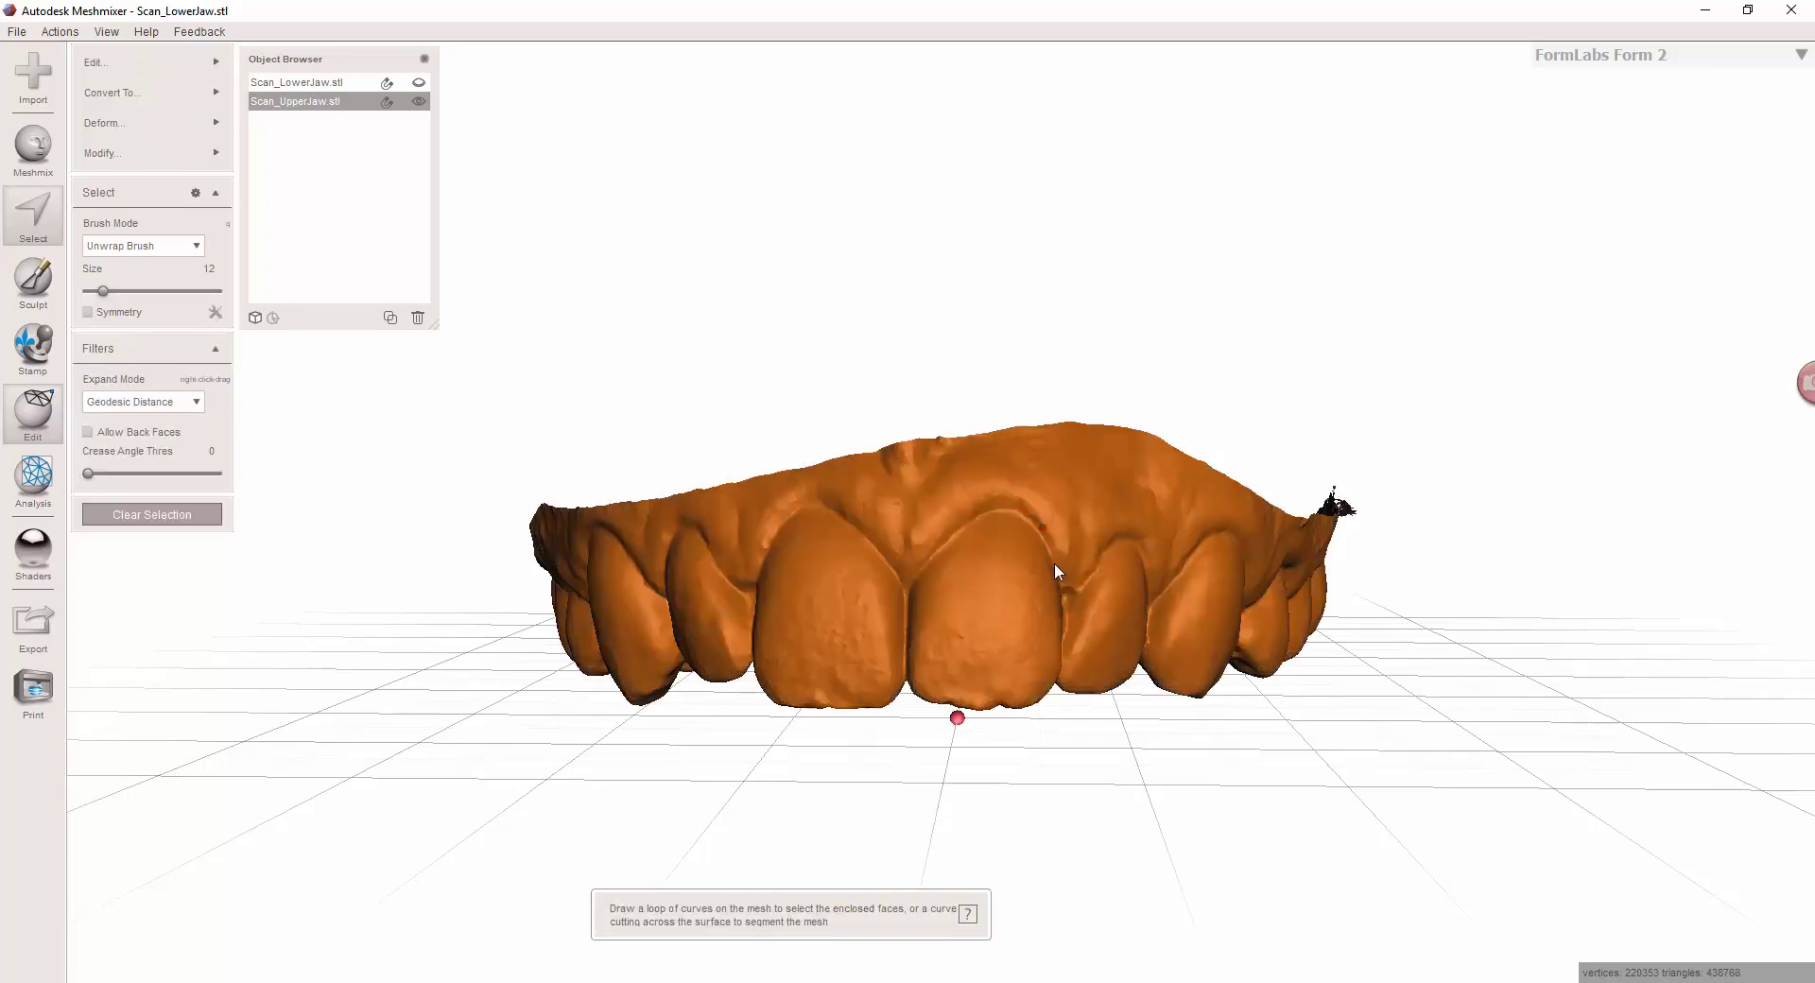
{"action": "right_click_drag", "start_coordinate": [955, 513], "coordinate": [1068, 218]}
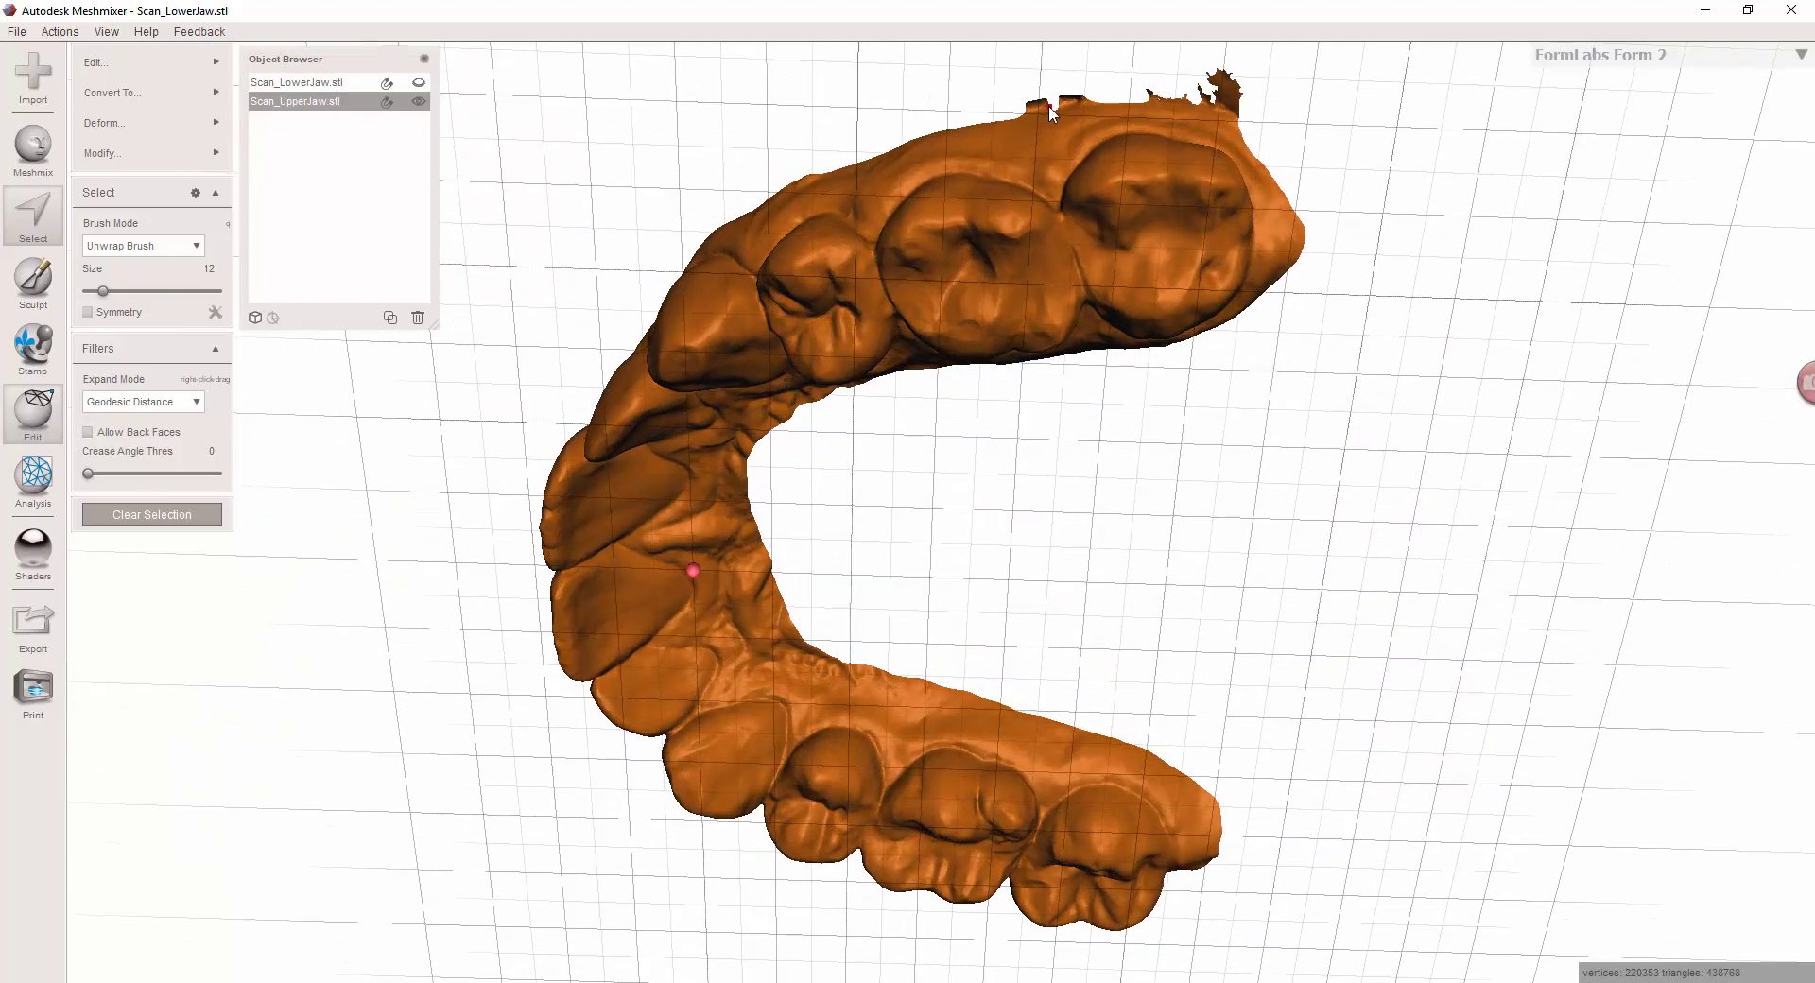
{"action": "right_click_drag", "start_coordinate": [1048, 105], "coordinate": [930, 219]}
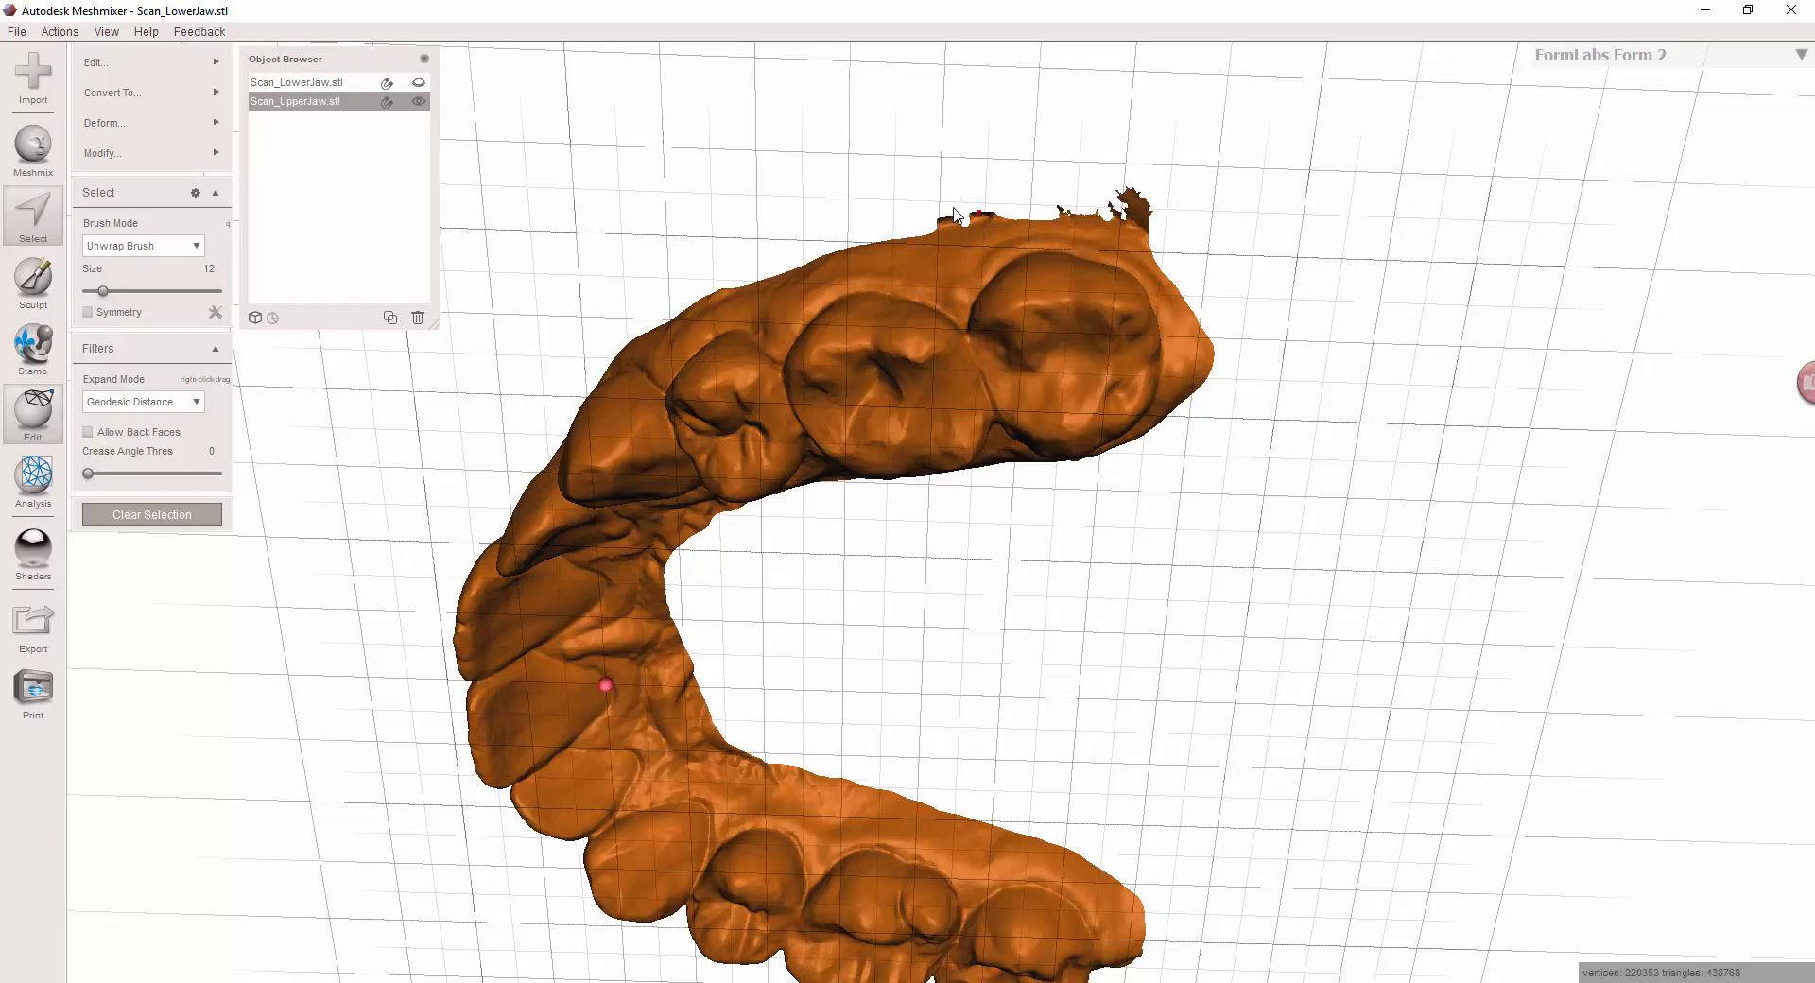
{"action": "key", "text": "Escape"}
{"action": "right_click_drag", "start_coordinate": [893, 227], "coordinate": [948, 288]}
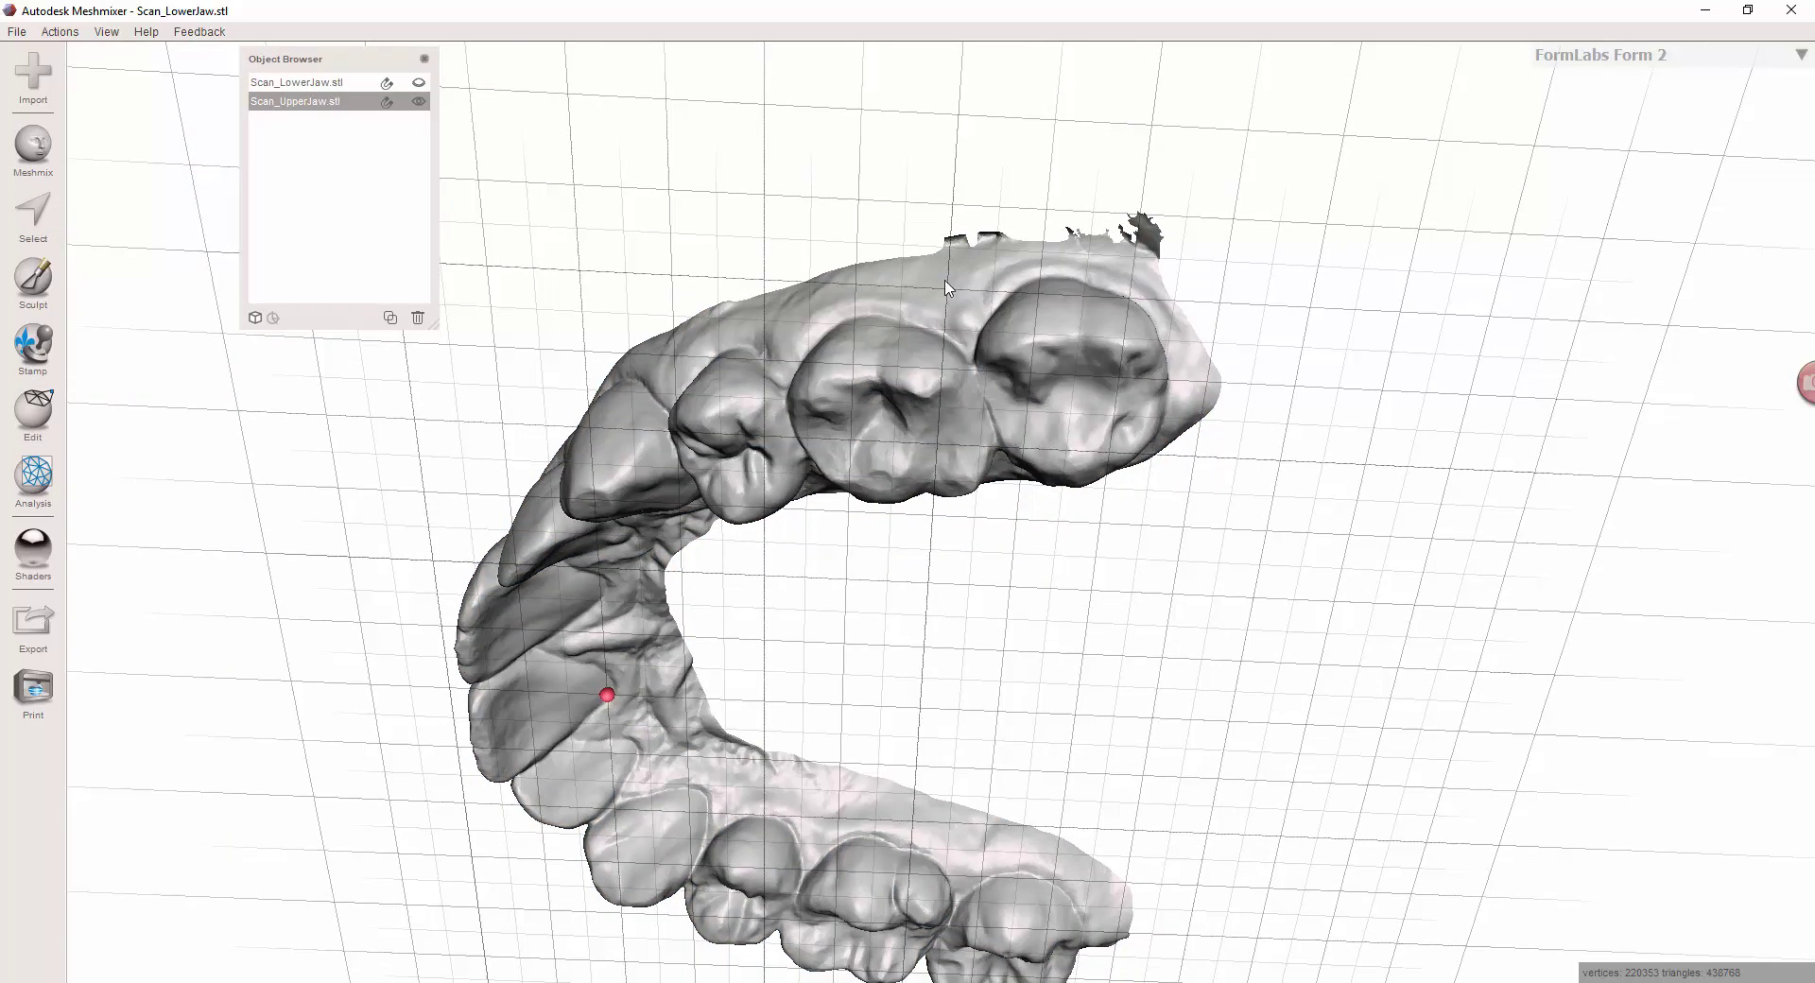
{"action": "right_click_drag", "start_coordinate": [820, 228], "coordinate": [950, 312]}
{"action": "scroll", "coordinate": [969, 295], "scroll_direction": "up", "scroll_amount": 5}
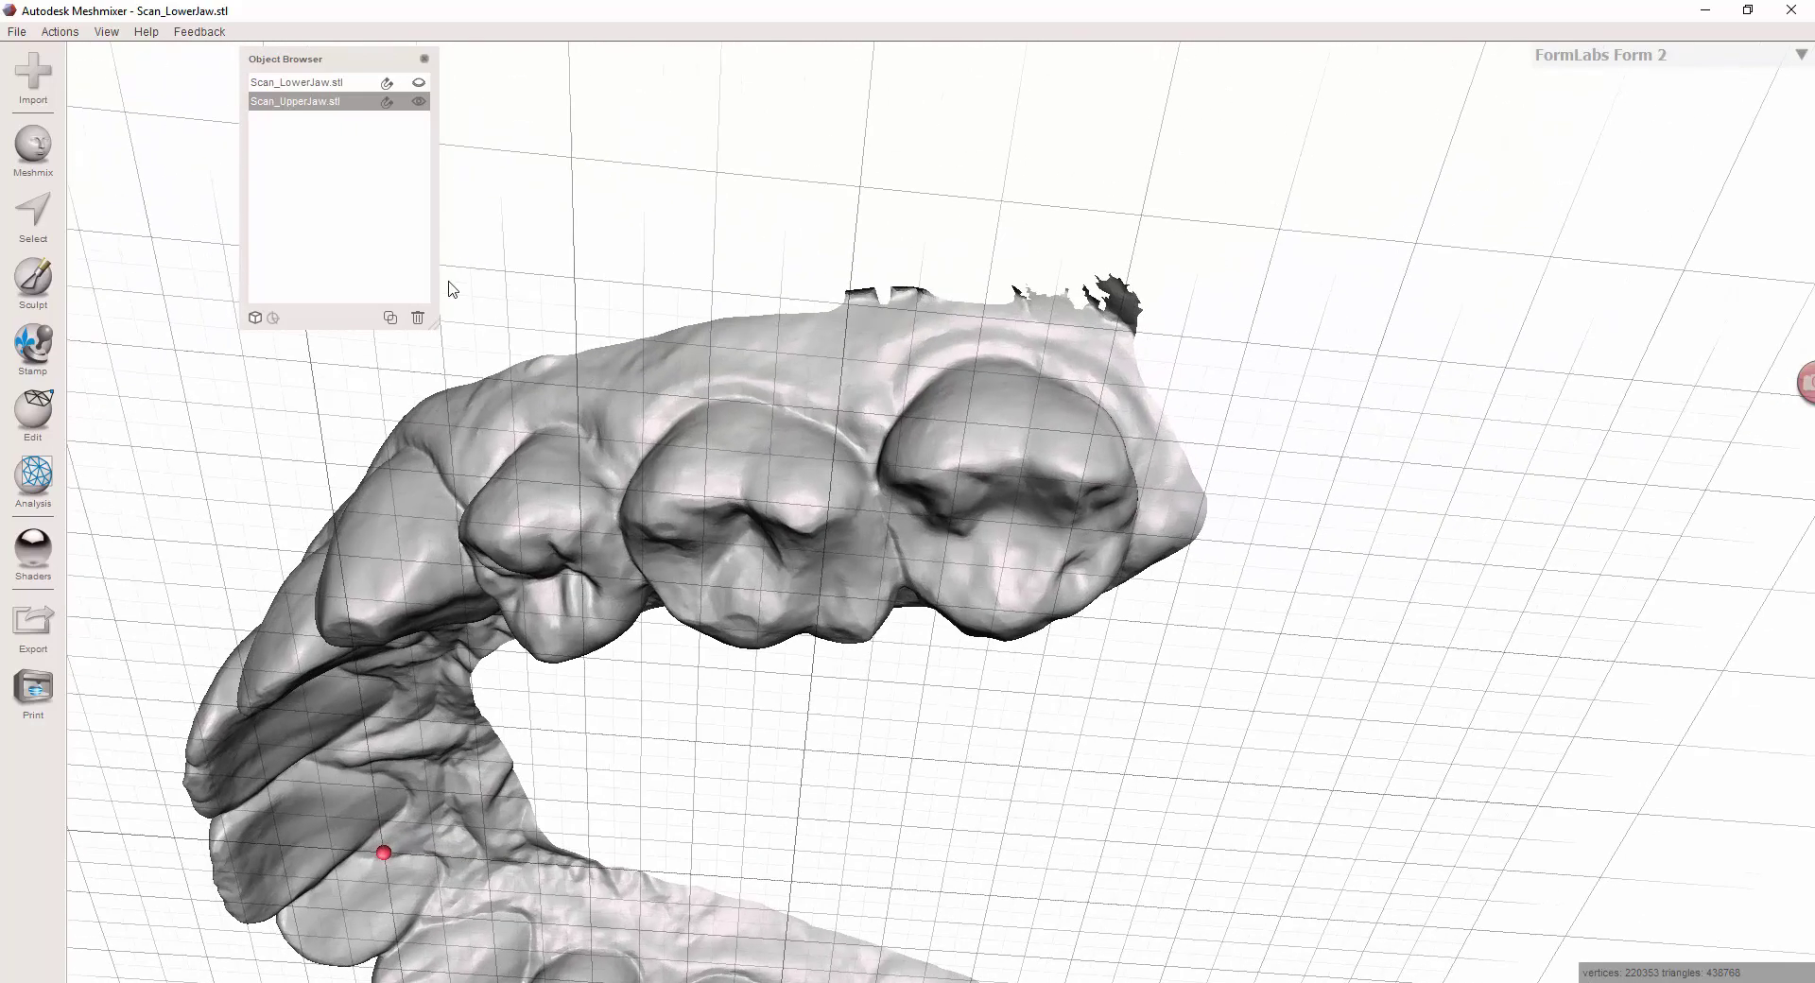
Step: Brush-select and delete the ragged back edge, then the stray spike at the jaw's corner
{"action": "key", "text": "s"}
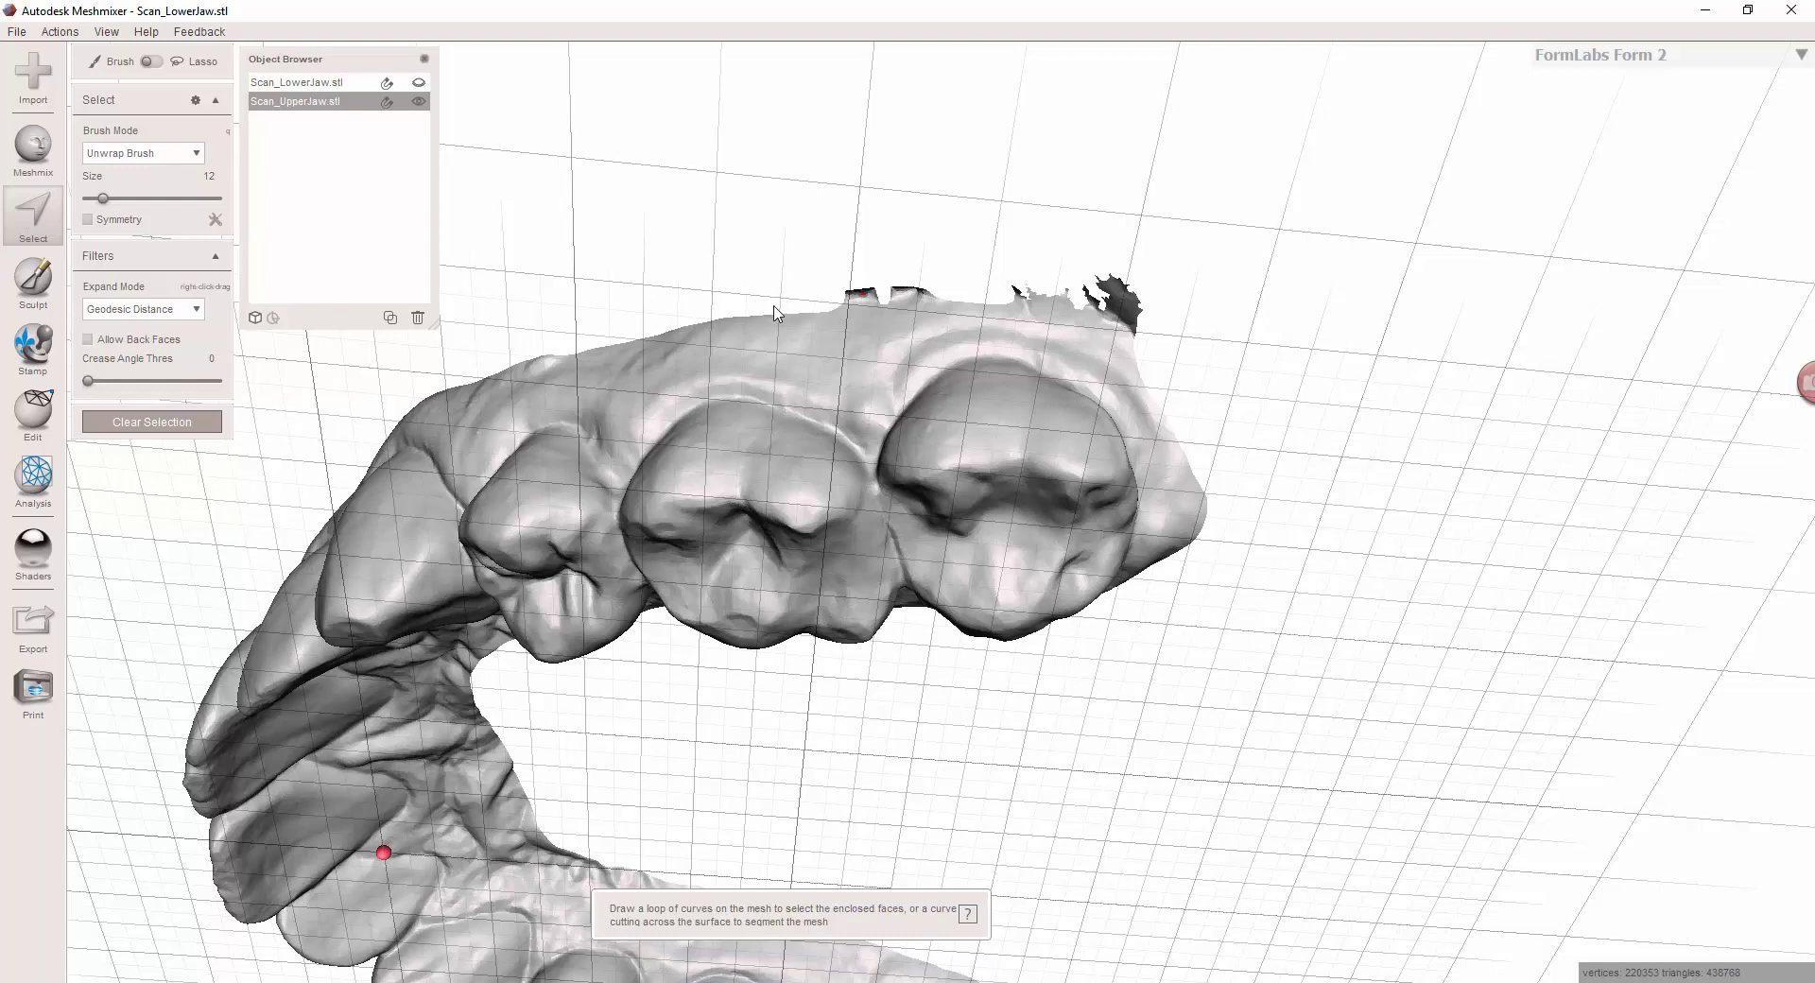
{"action": "mouse_move", "coordinate": [774, 306]}
{"action": "left_mouse_down"}
{"action": "mouse_move", "coordinate": [1044, 314]}
{"action": "mouse_move", "coordinate": [1128, 343]}
{"action": "mouse_move", "coordinate": [1145, 370]}
{"action": "mouse_move", "coordinate": [1217, 375]}
{"action": "mouse_move", "coordinate": [1388, 329]}
{"action": "mouse_move", "coordinate": [1236, 123]}
{"action": "mouse_move", "coordinate": [1094, 117]}
{"action": "mouse_move", "coordinate": [669, 220]}
{"action": "mouse_move", "coordinate": [773, 305]}
{"action": "left_mouse_up"}
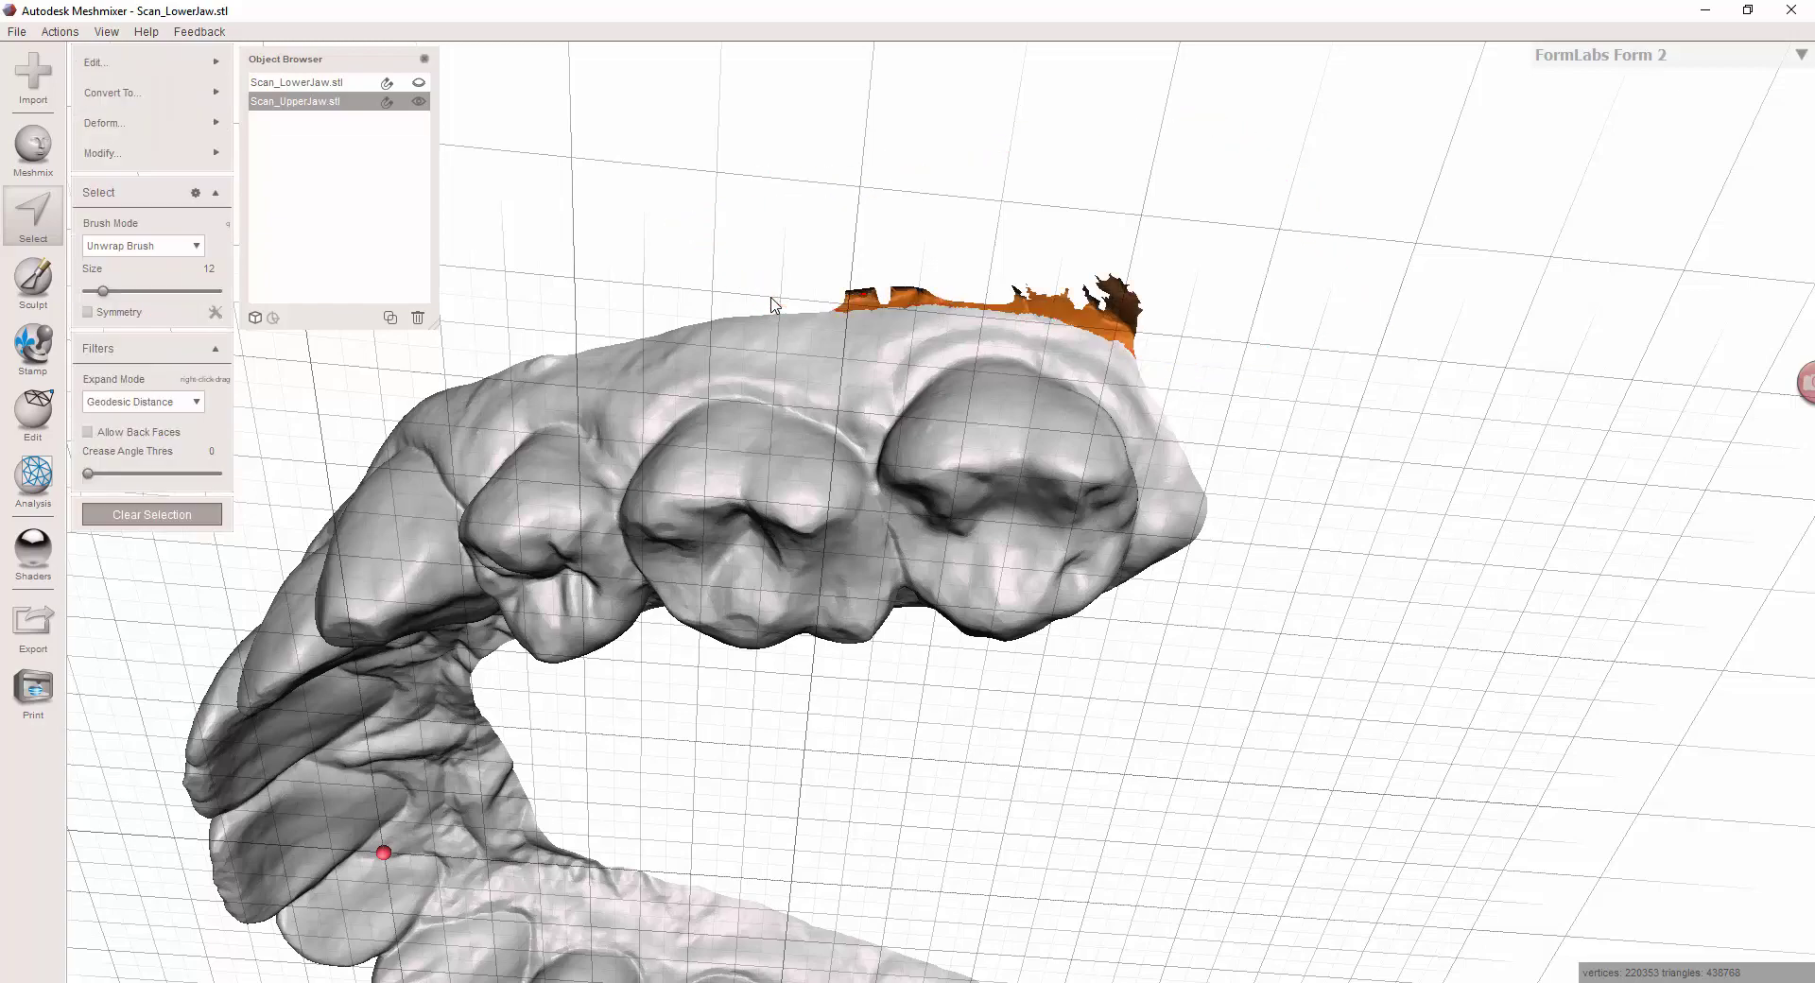
{"action": "key", "text": "Delete"}
{"action": "right_click_drag", "start_coordinate": [760, 300], "coordinate": [739, 503]}
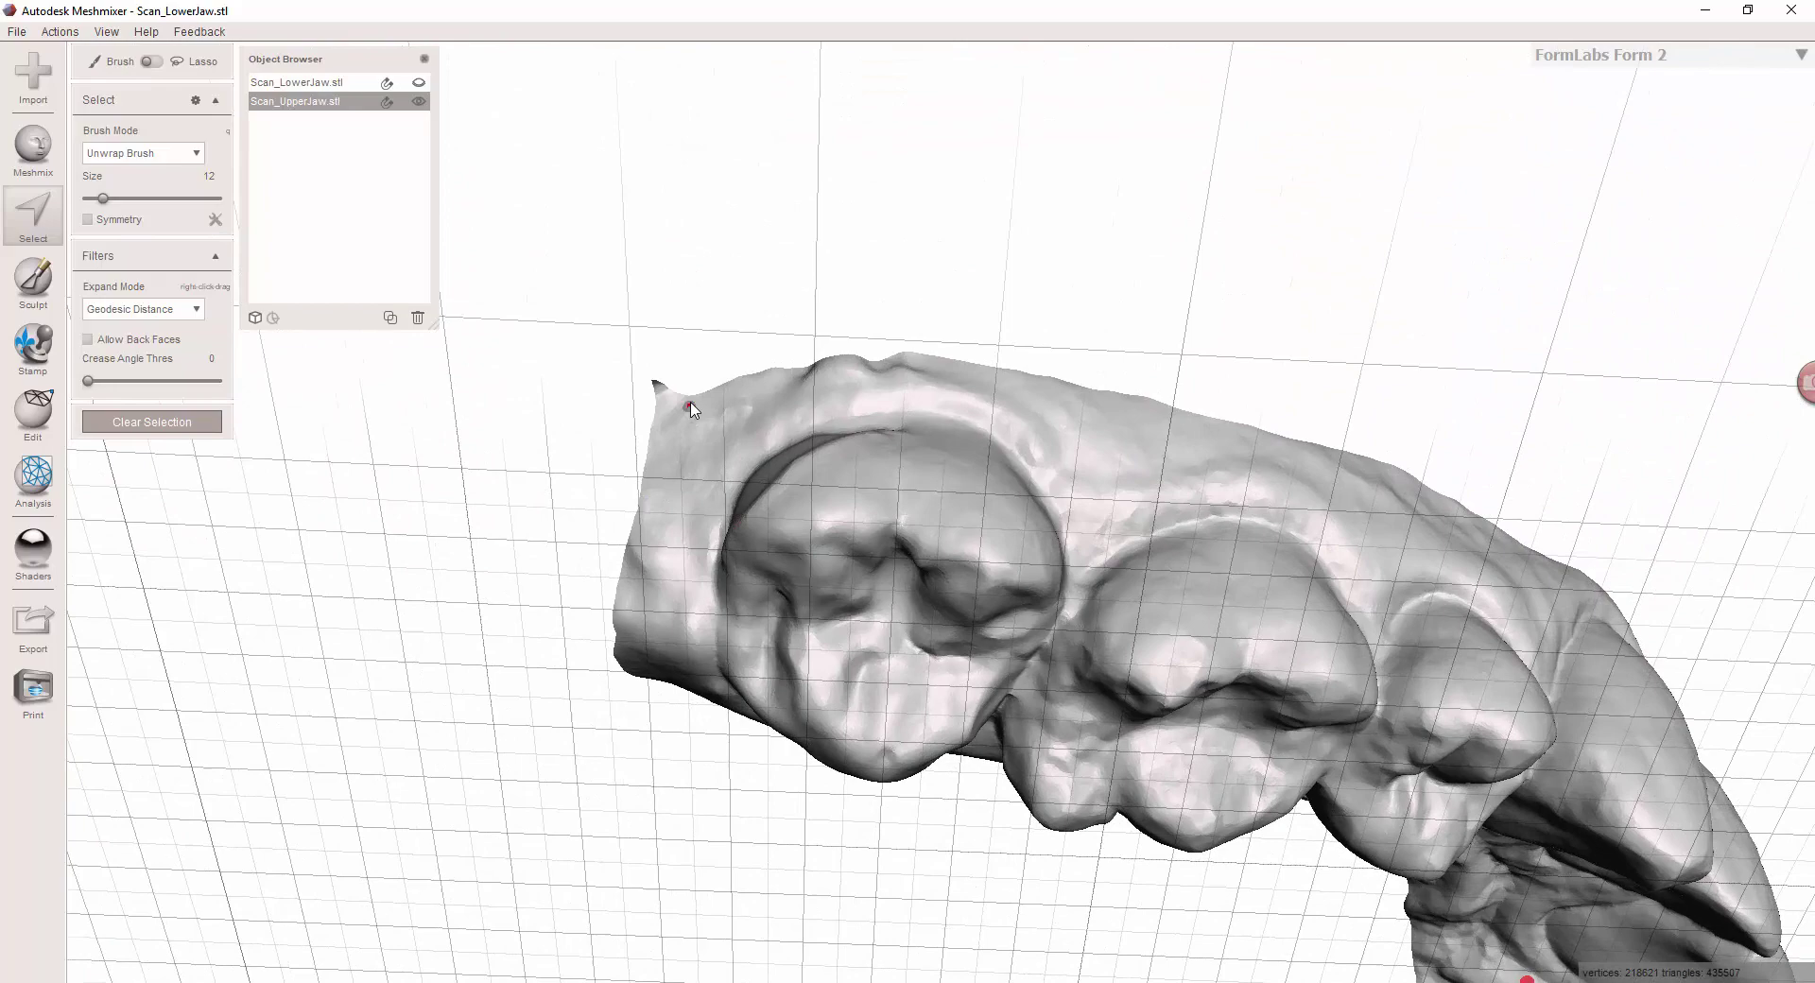
{"action": "mouse_move", "coordinate": [704, 376]}
{"action": "left_mouse_down"}
{"action": "mouse_move", "coordinate": [633, 459]}
{"action": "mouse_move", "coordinate": [562, 445]}
{"action": "mouse_move", "coordinate": [537, 370]}
{"action": "mouse_move", "coordinate": [662, 313]}
{"action": "mouse_move", "coordinate": [705, 377]}
{"action": "left_mouse_up"}
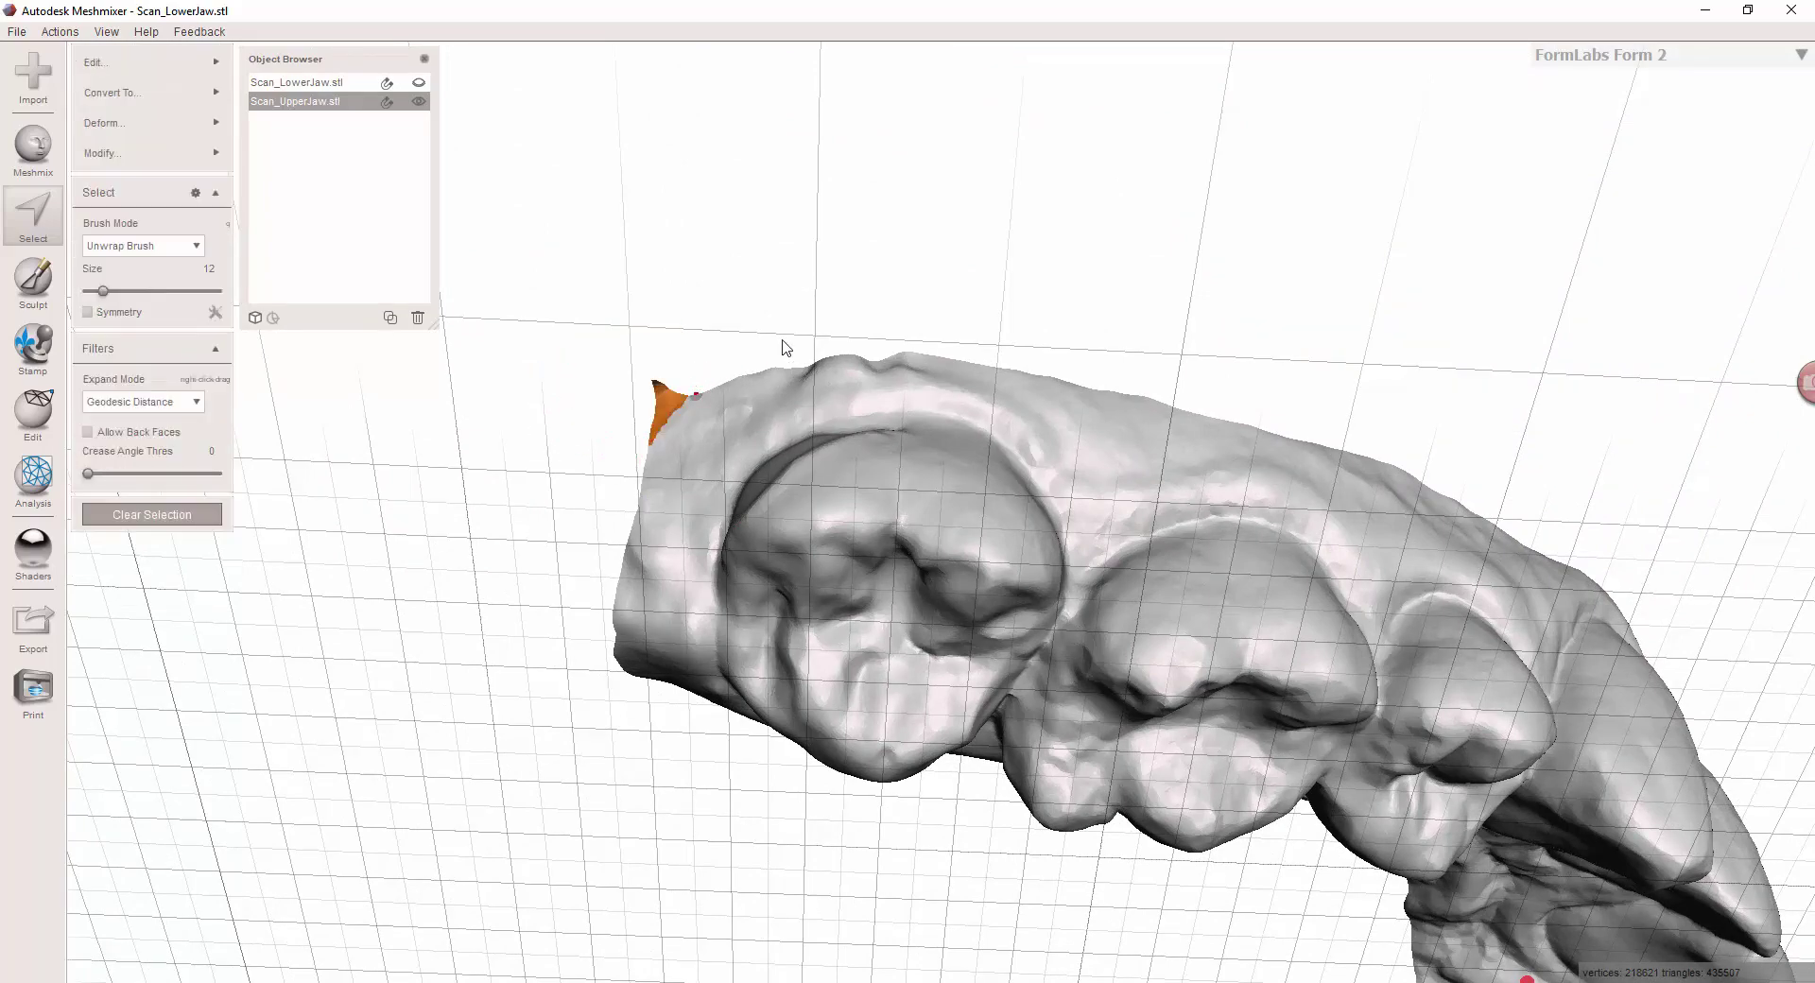
{"action": "key", "text": "Delete"}
{"action": "right_click_drag", "start_coordinate": [1288, 280], "coordinate": [896, 433]}
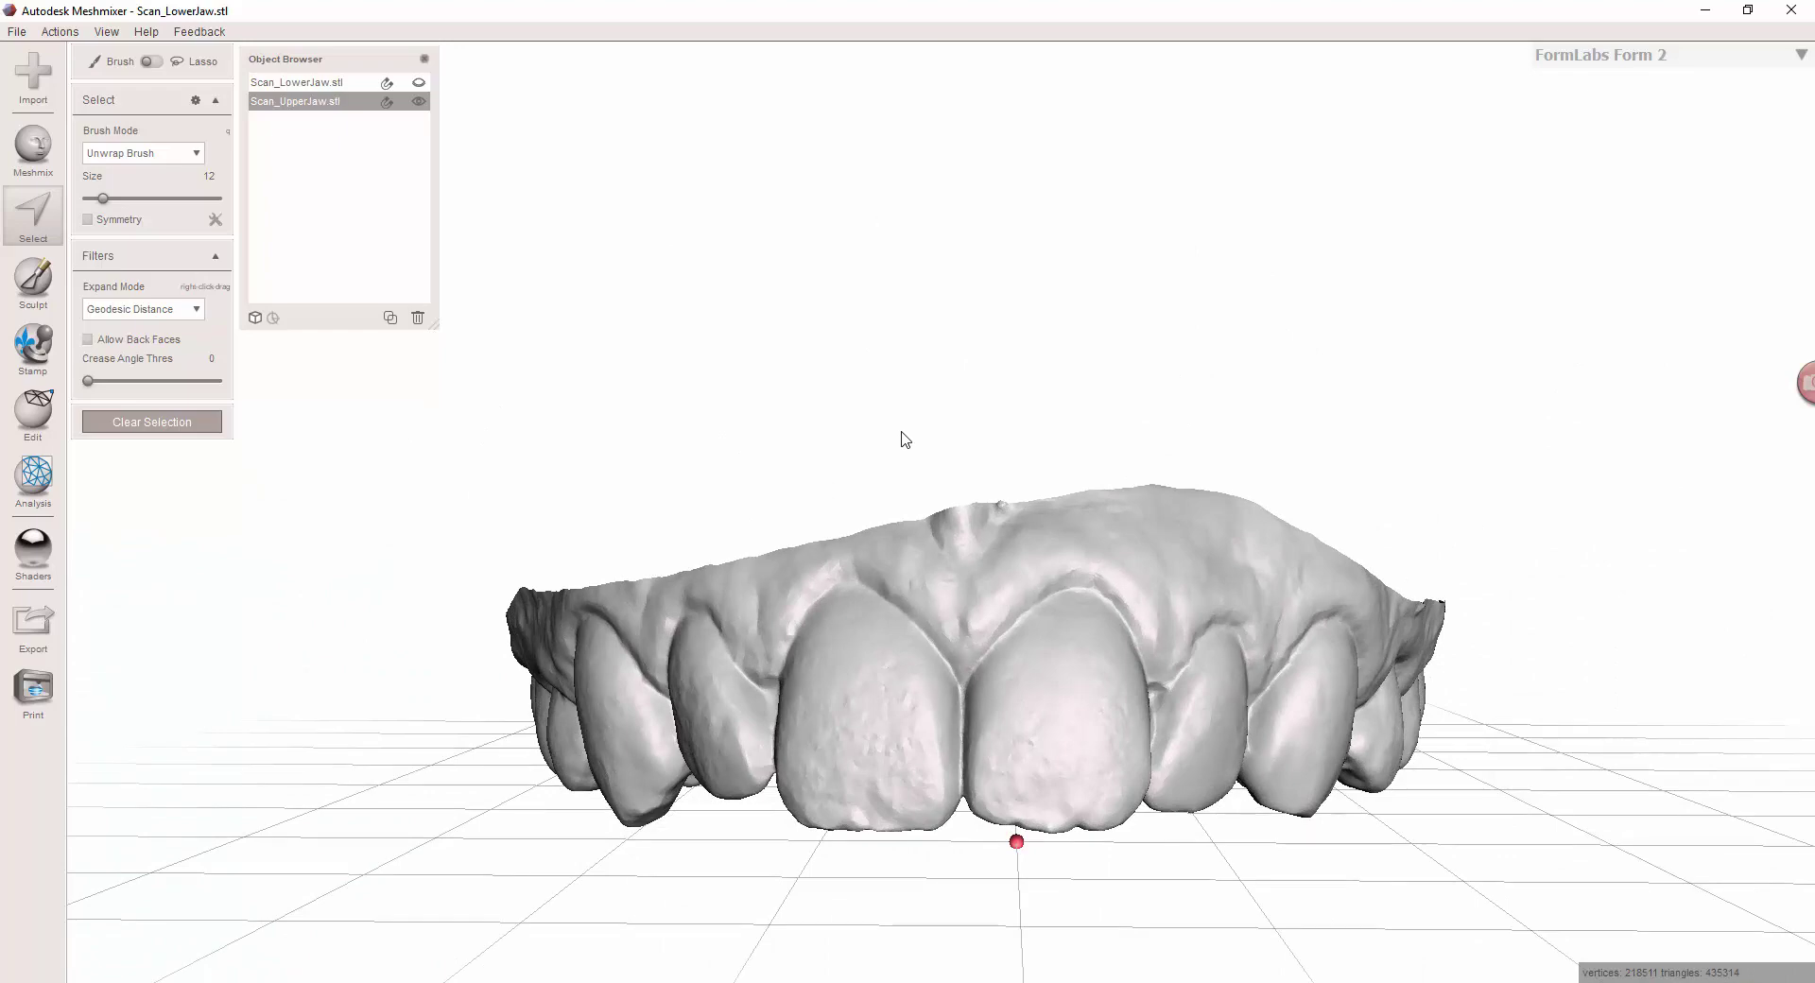
Step: Select the entire upper jaw mesh and accept a smoothed selection boundary
{"action": "double_click", "coordinate": [967, 508]}
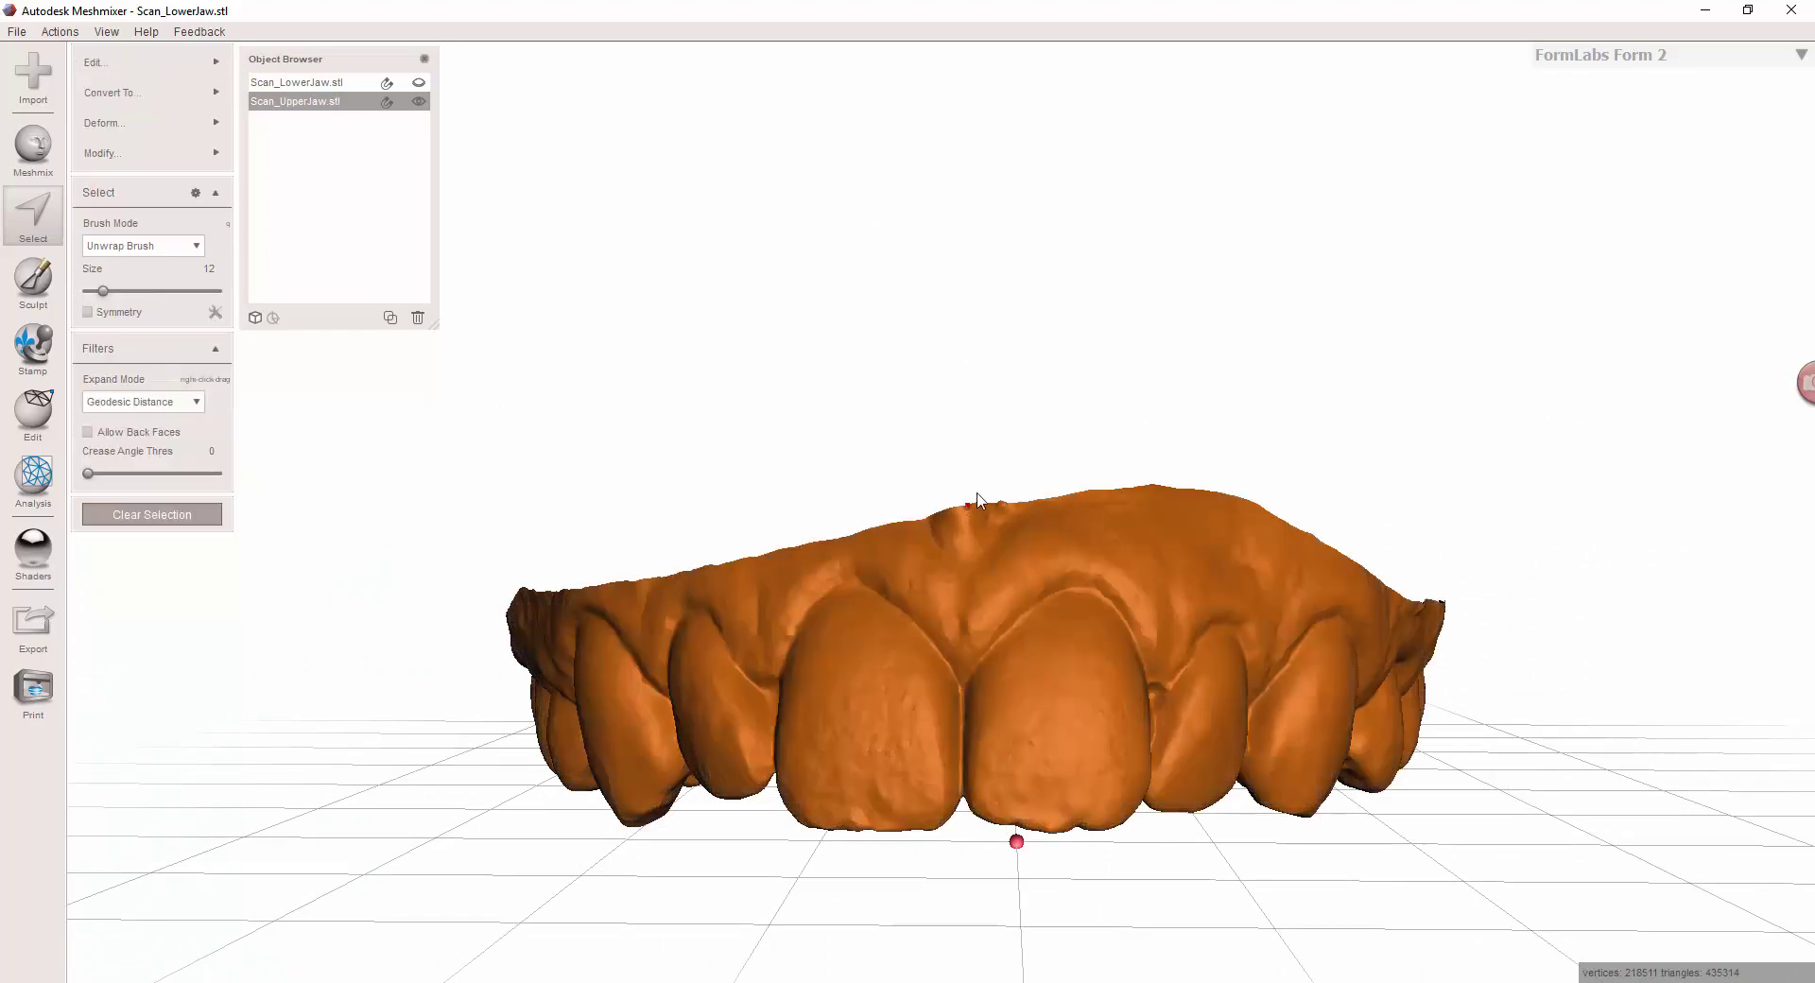
{"action": "right_click_drag", "start_coordinate": [977, 502], "coordinate": [667, 379]}
{"action": "scroll", "coordinate": [735, 367], "scroll_direction": "up", "scroll_amount": 4}
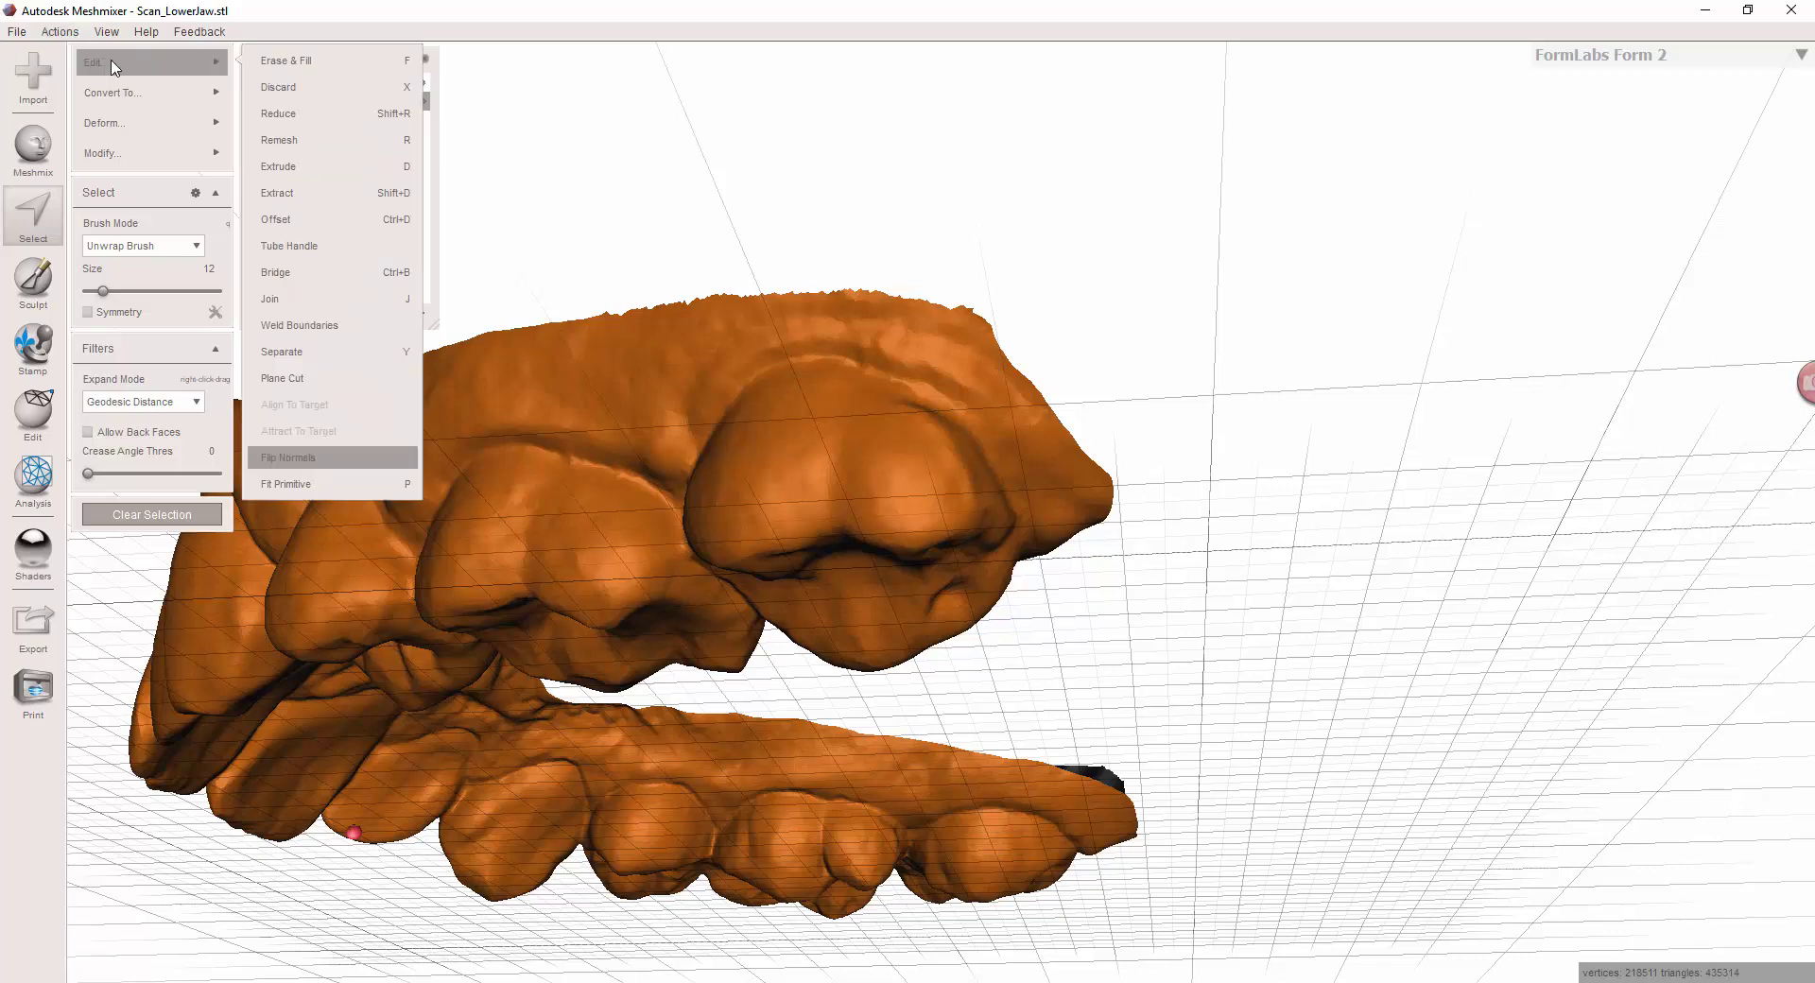
{"action": "mouse_move", "coordinate": [152, 153]}
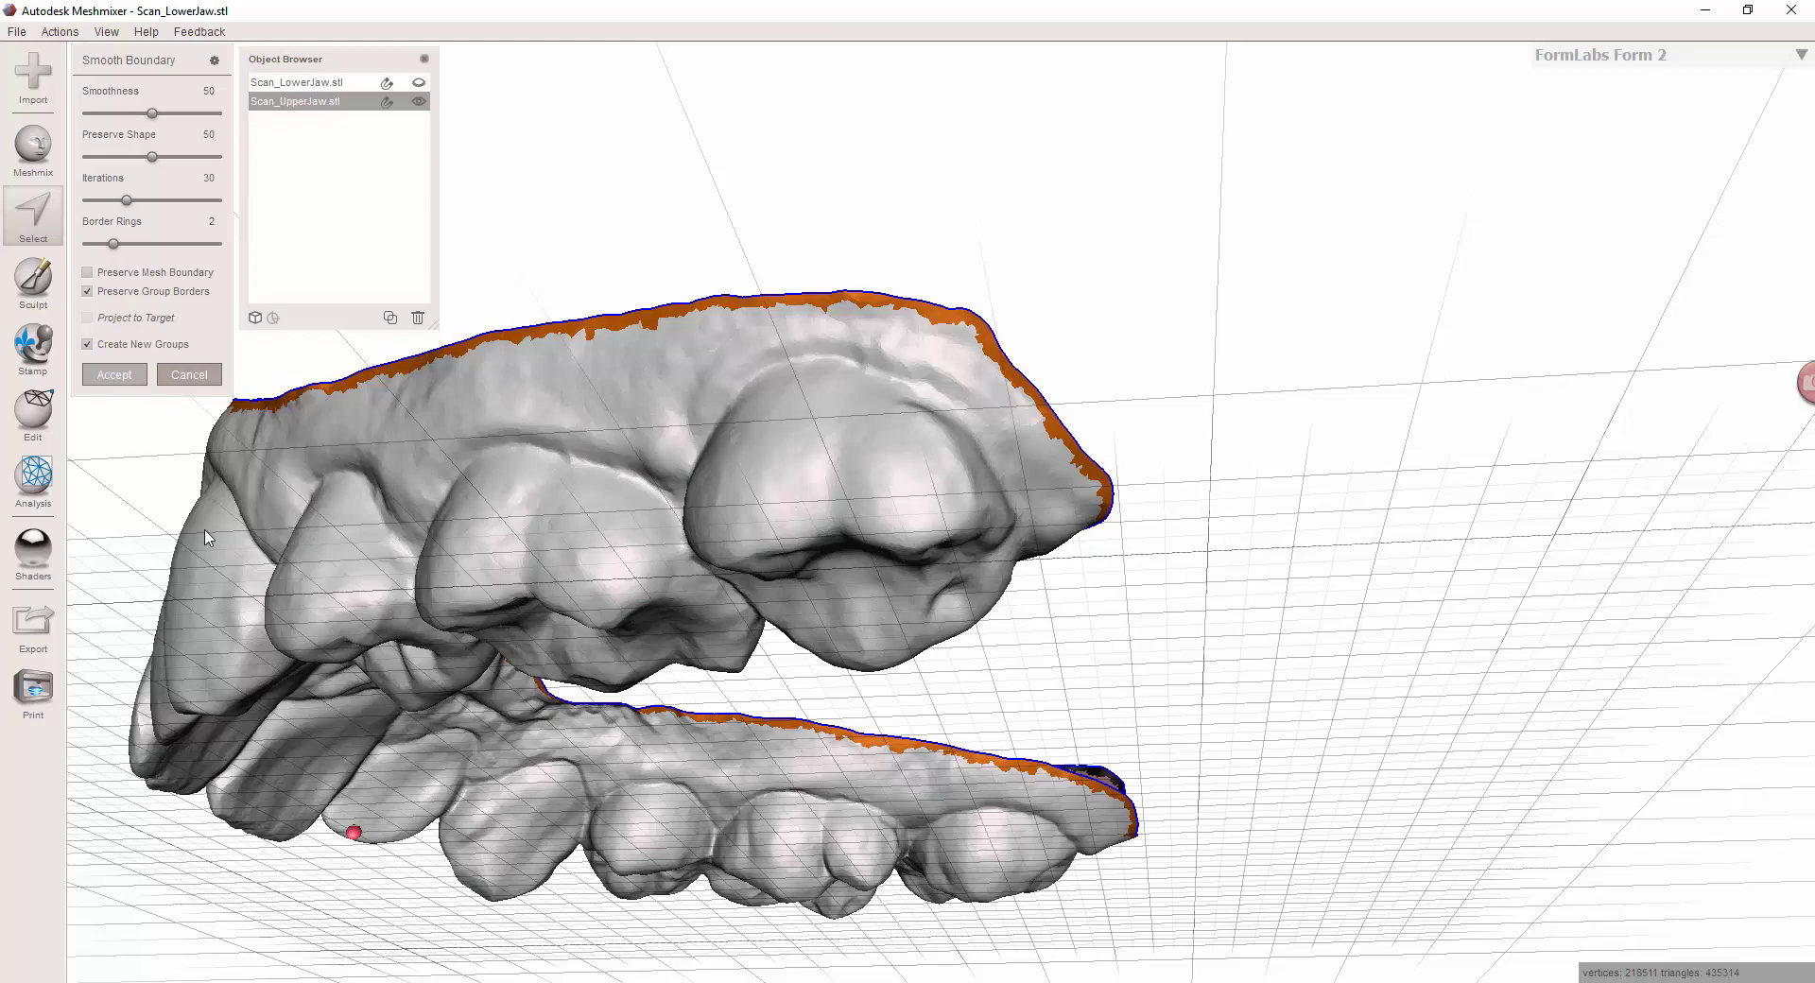
{"action": "key", "text": "Return"}
Step: Orbit, zoom and centre the view on the front teeth of the upper arch
{"action": "right_click_drag", "start_coordinate": [207, 536], "coordinate": [643, 436]}
{"action": "scroll", "coordinate": [456, 412], "scroll_direction": "up", "scroll_amount": 3}
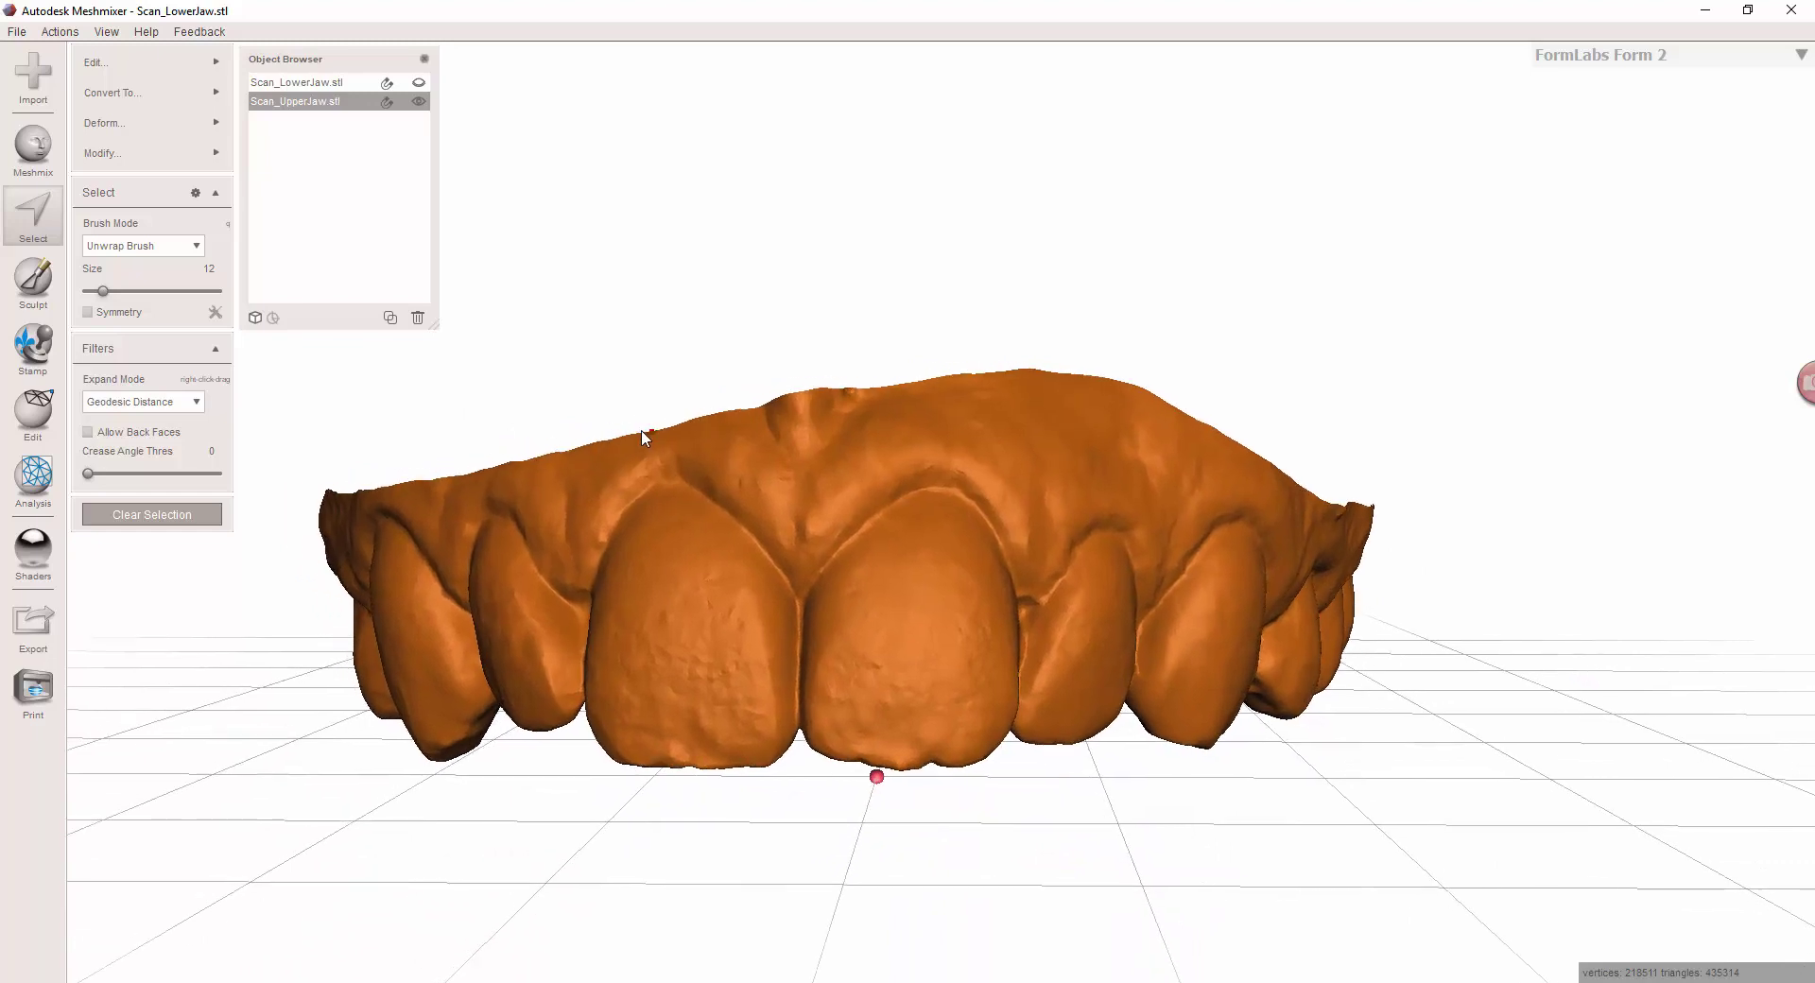
{"action": "middle_click_drag", "start_coordinate": [644, 437], "coordinate": [661, 441]}
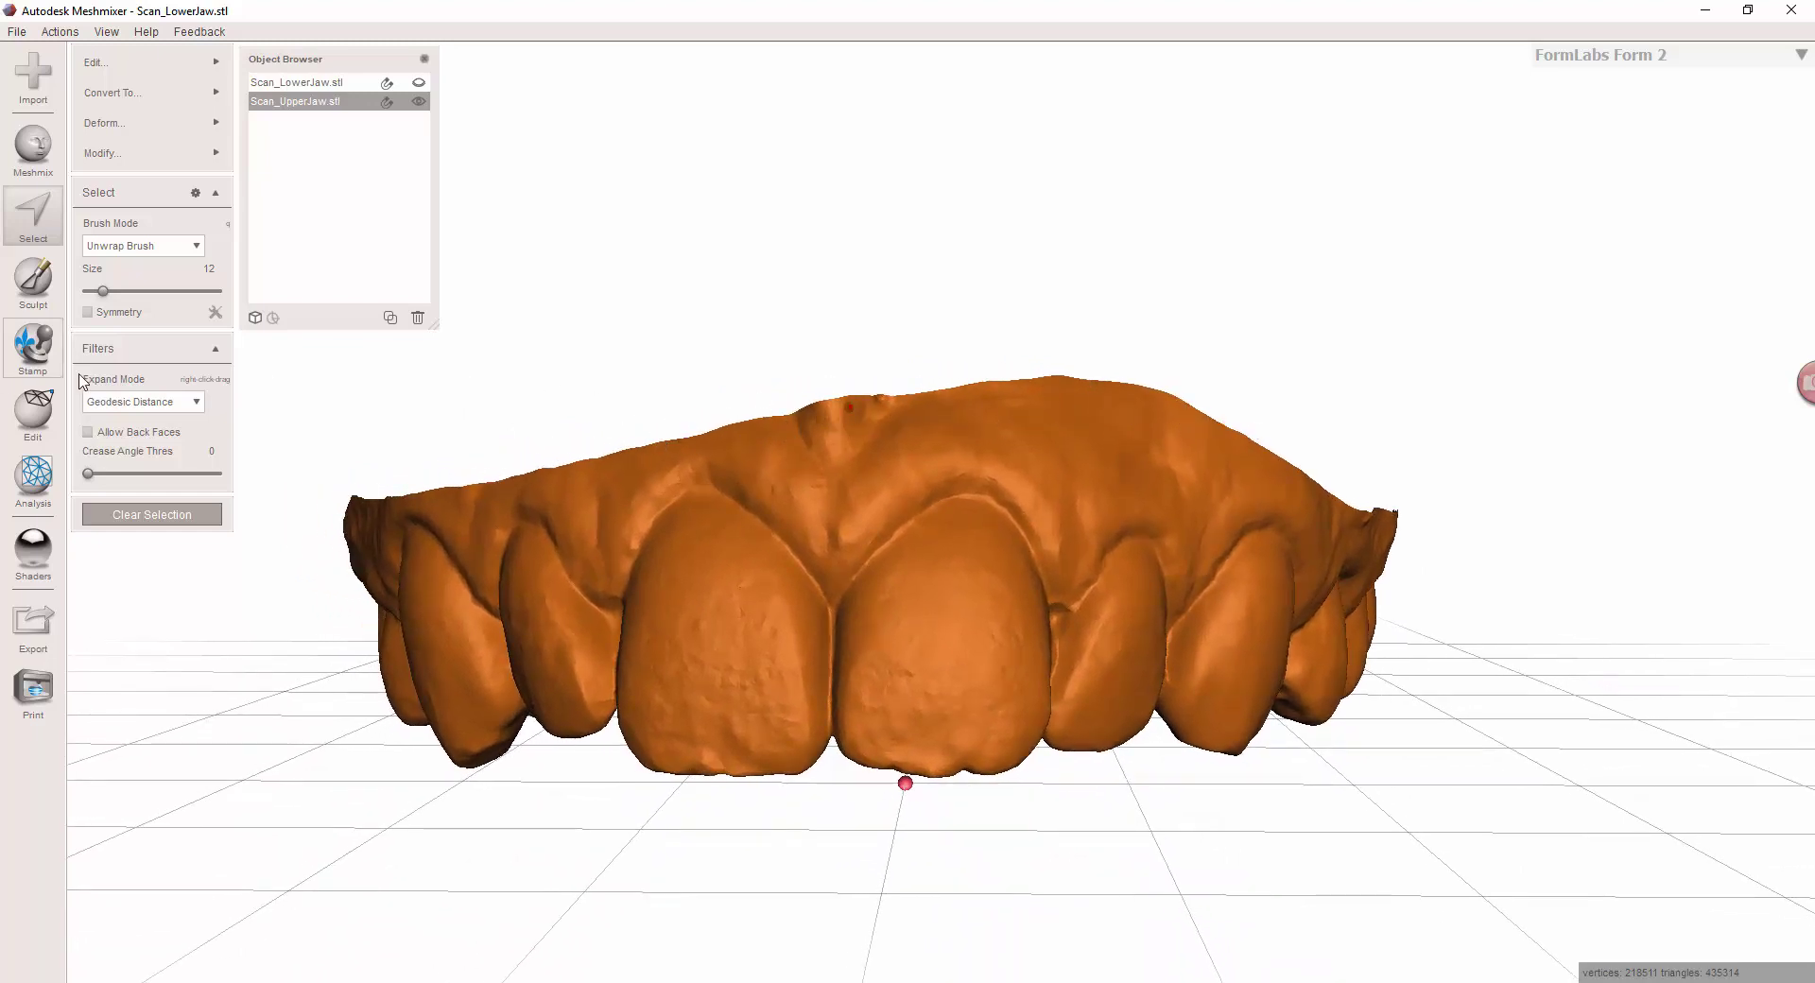
Step: Extrude the selected arch with Offset 16, Direction Y Axis and EndType Flat, then accept
{"action": "left_click", "coordinate": [175, 158]}
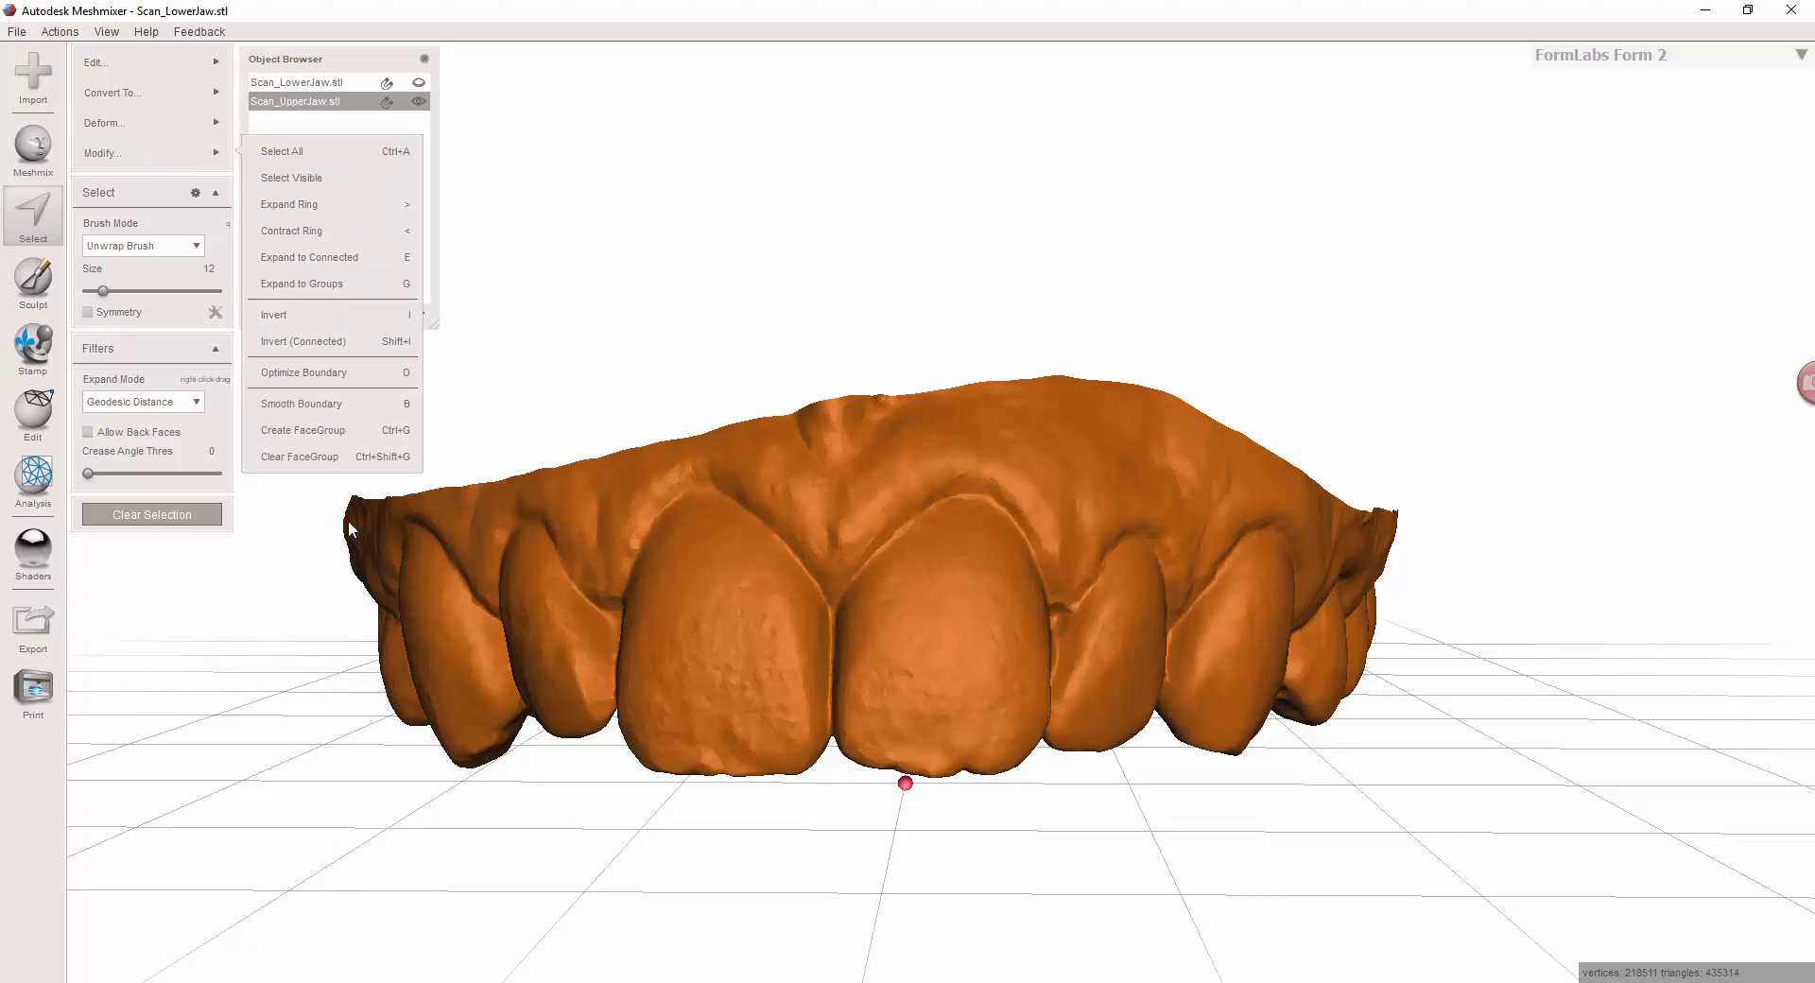
{"action": "left_click", "coordinate": [132, 62]}
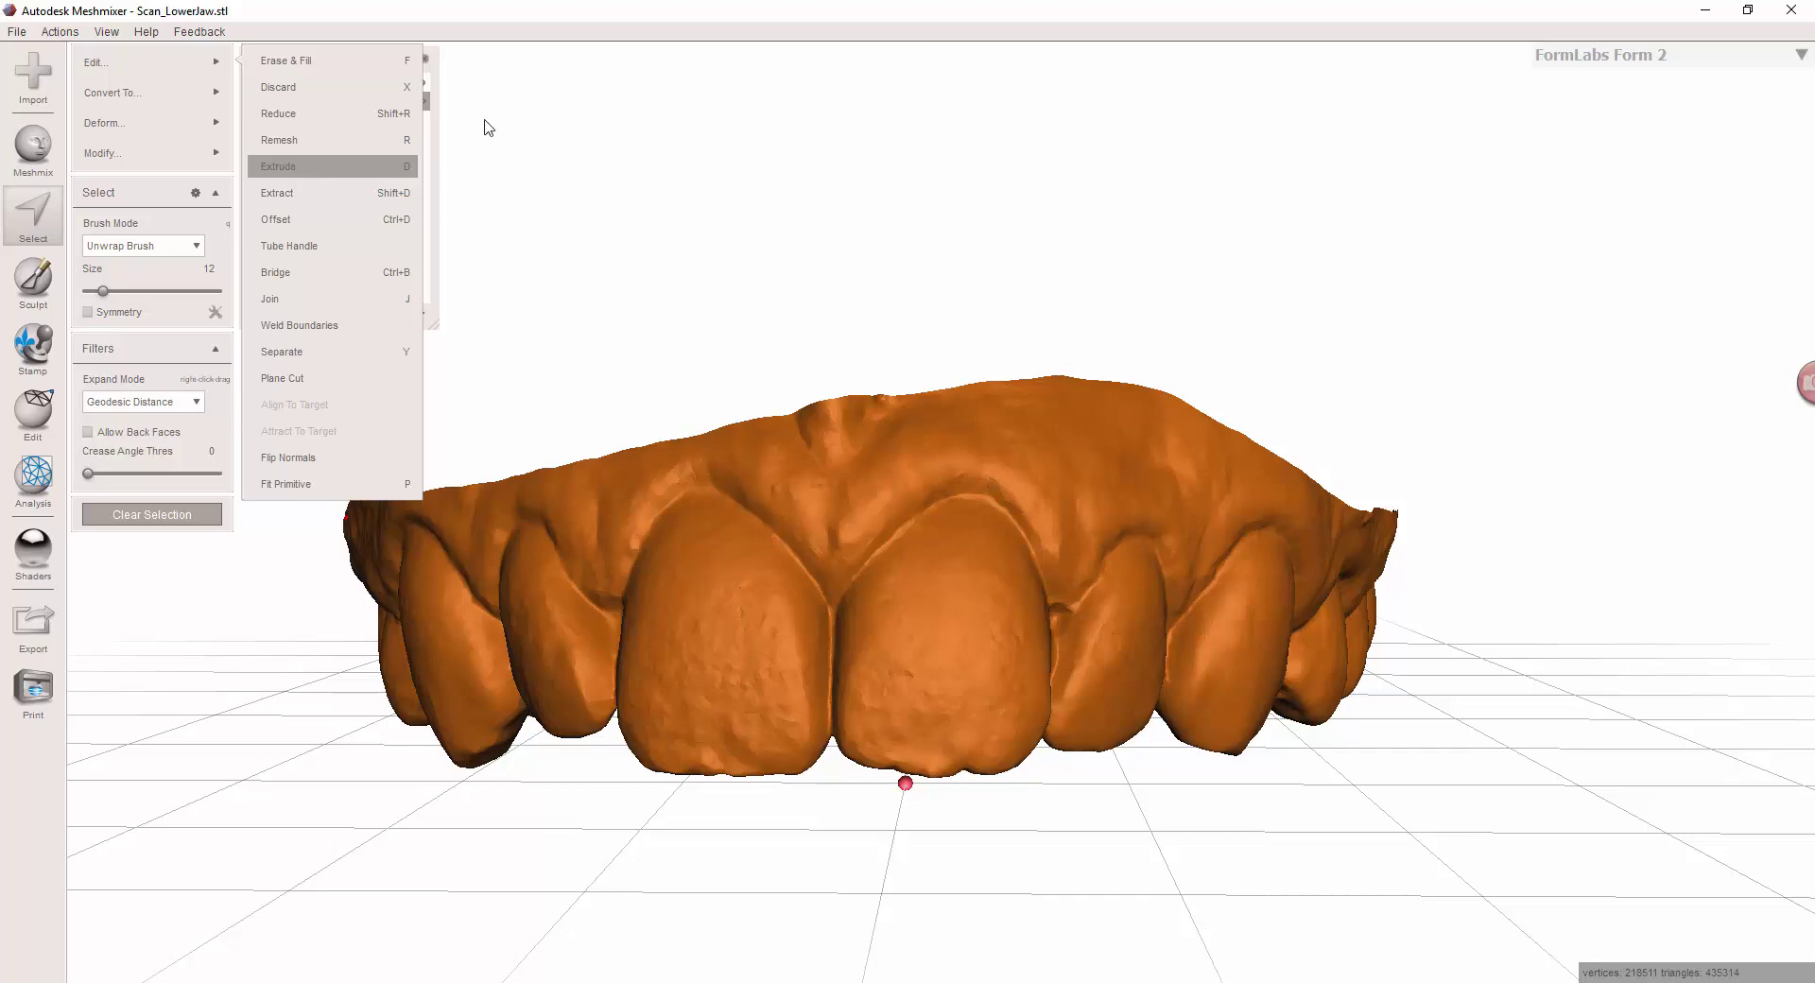
{"action": "key", "text": "d"}
{"action": "double_click", "coordinate": [164, 88]}
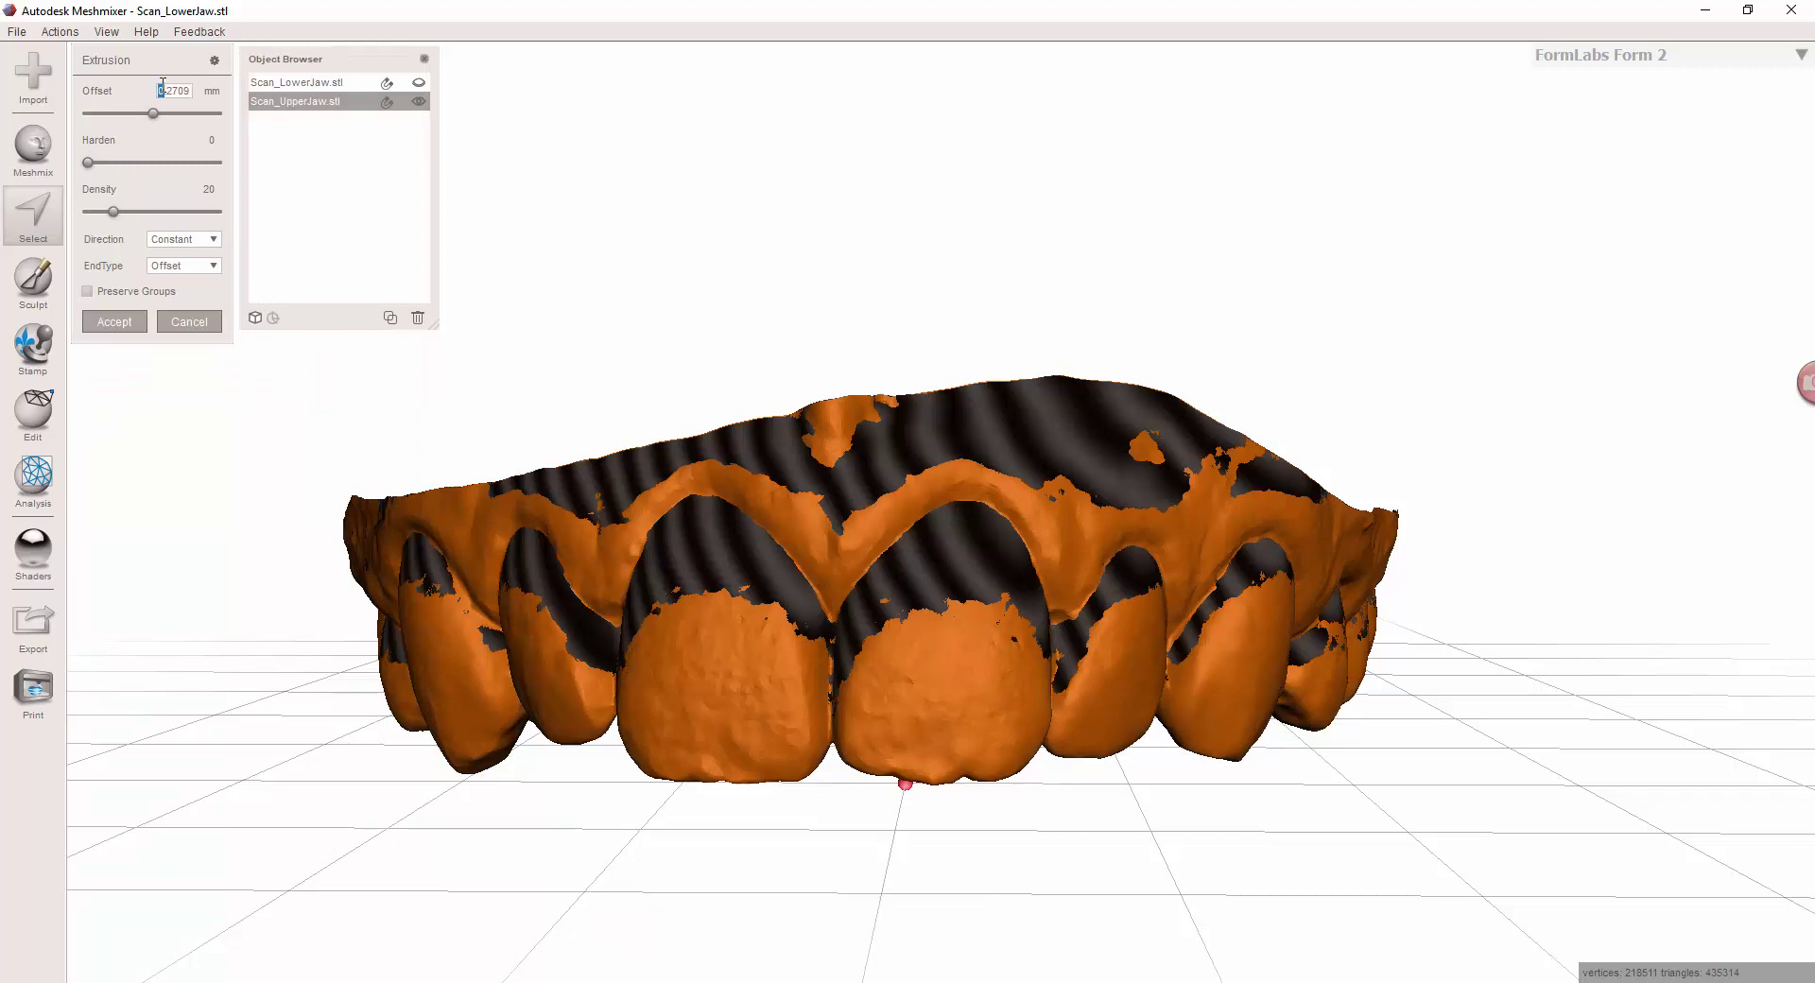
{"action": "double_click", "coordinate": [163, 90]}
{"action": "type", "text": "16"}
{"action": "left_click", "coordinate": [189, 241]}
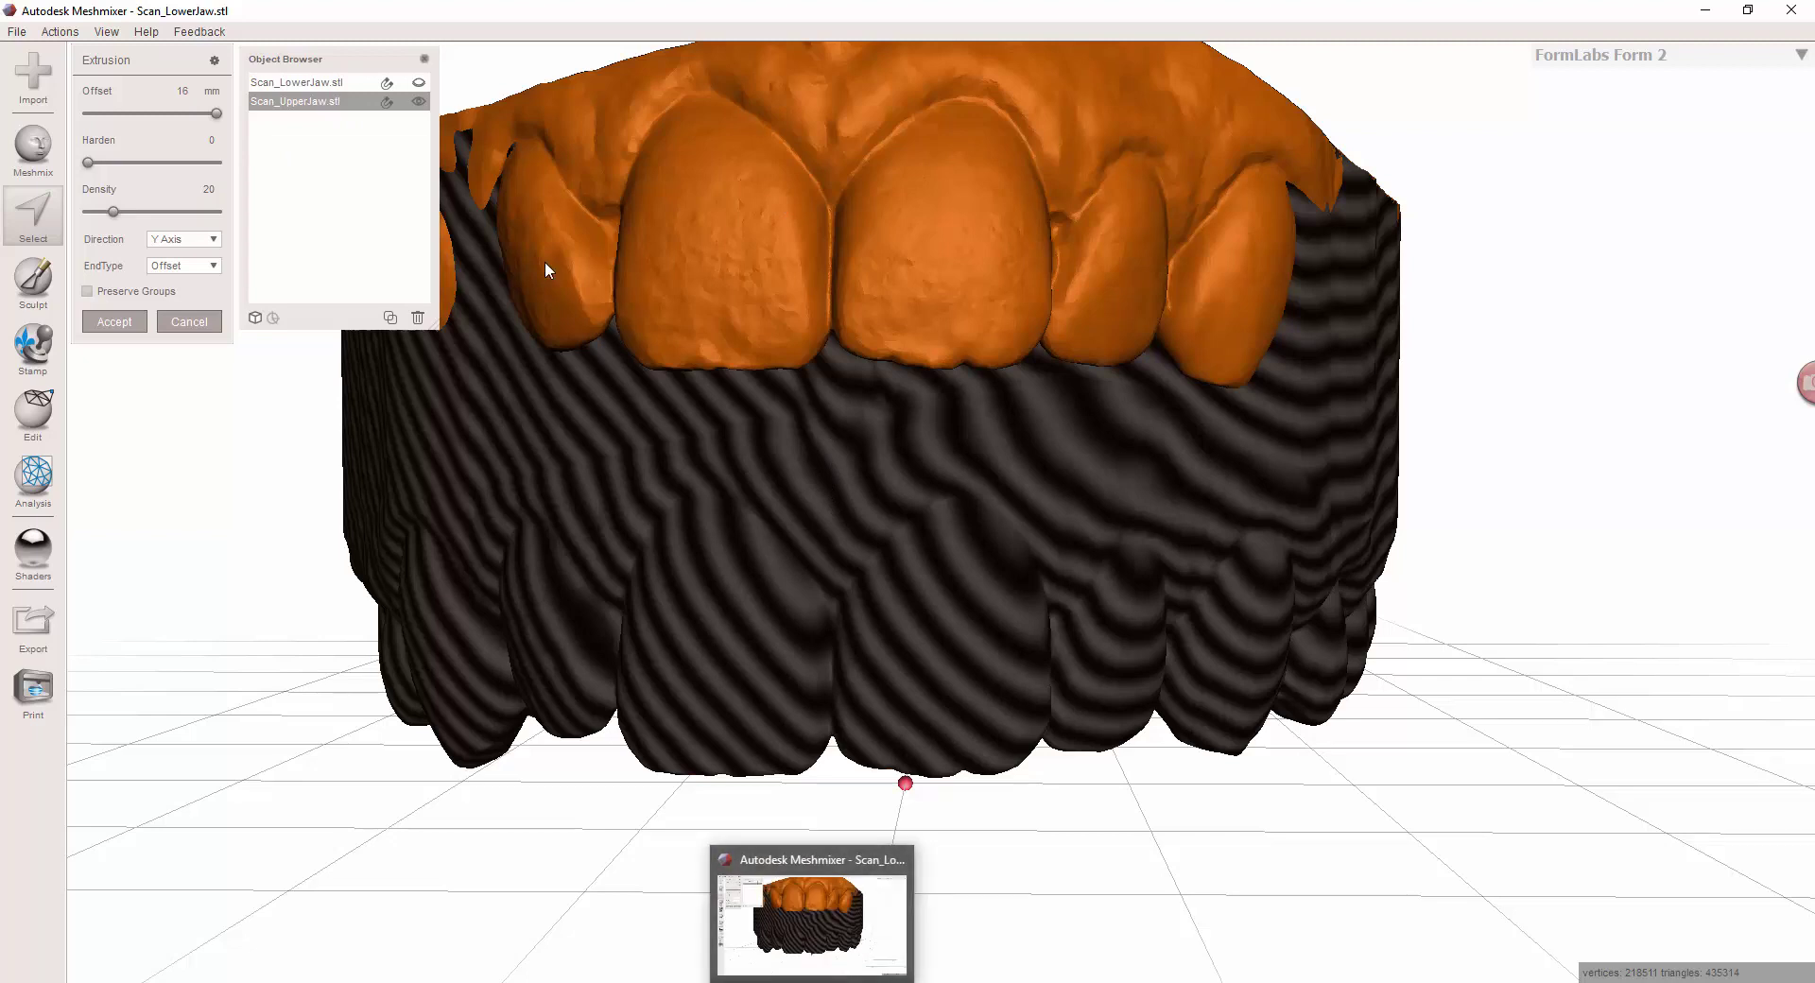
{"action": "left_click", "coordinate": [189, 265]}
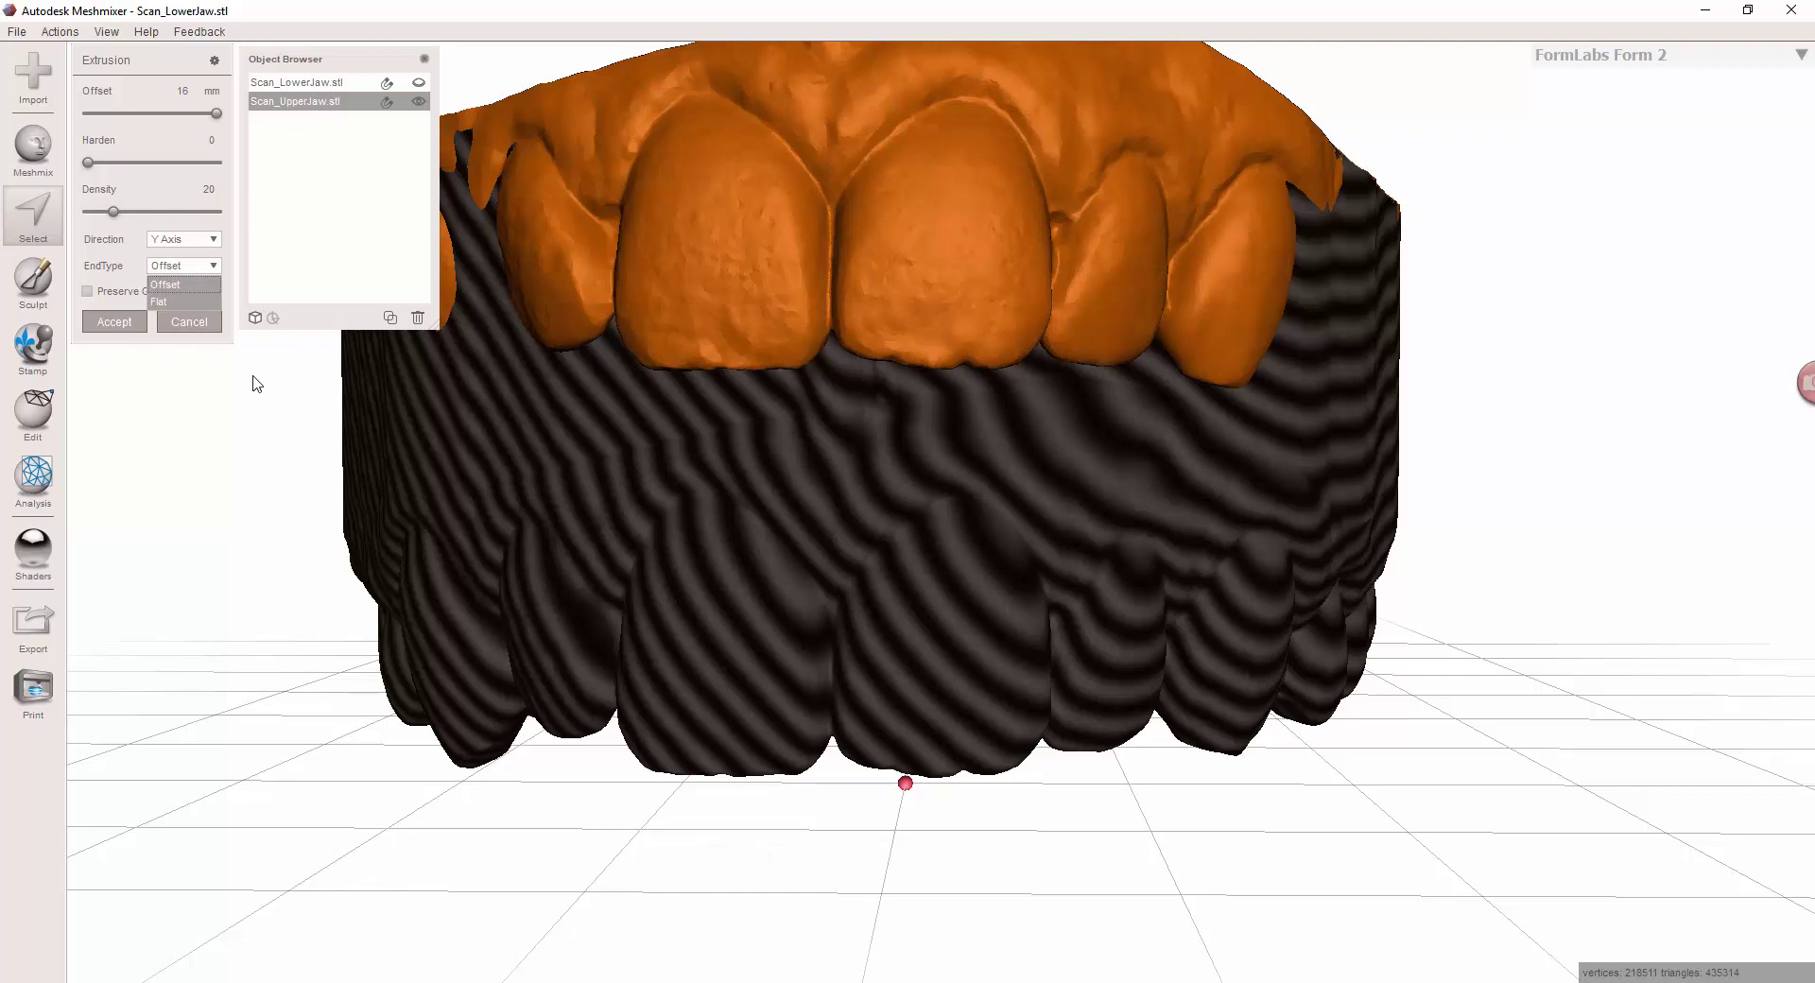
{"action": "left_click", "coordinate": [161, 301]}
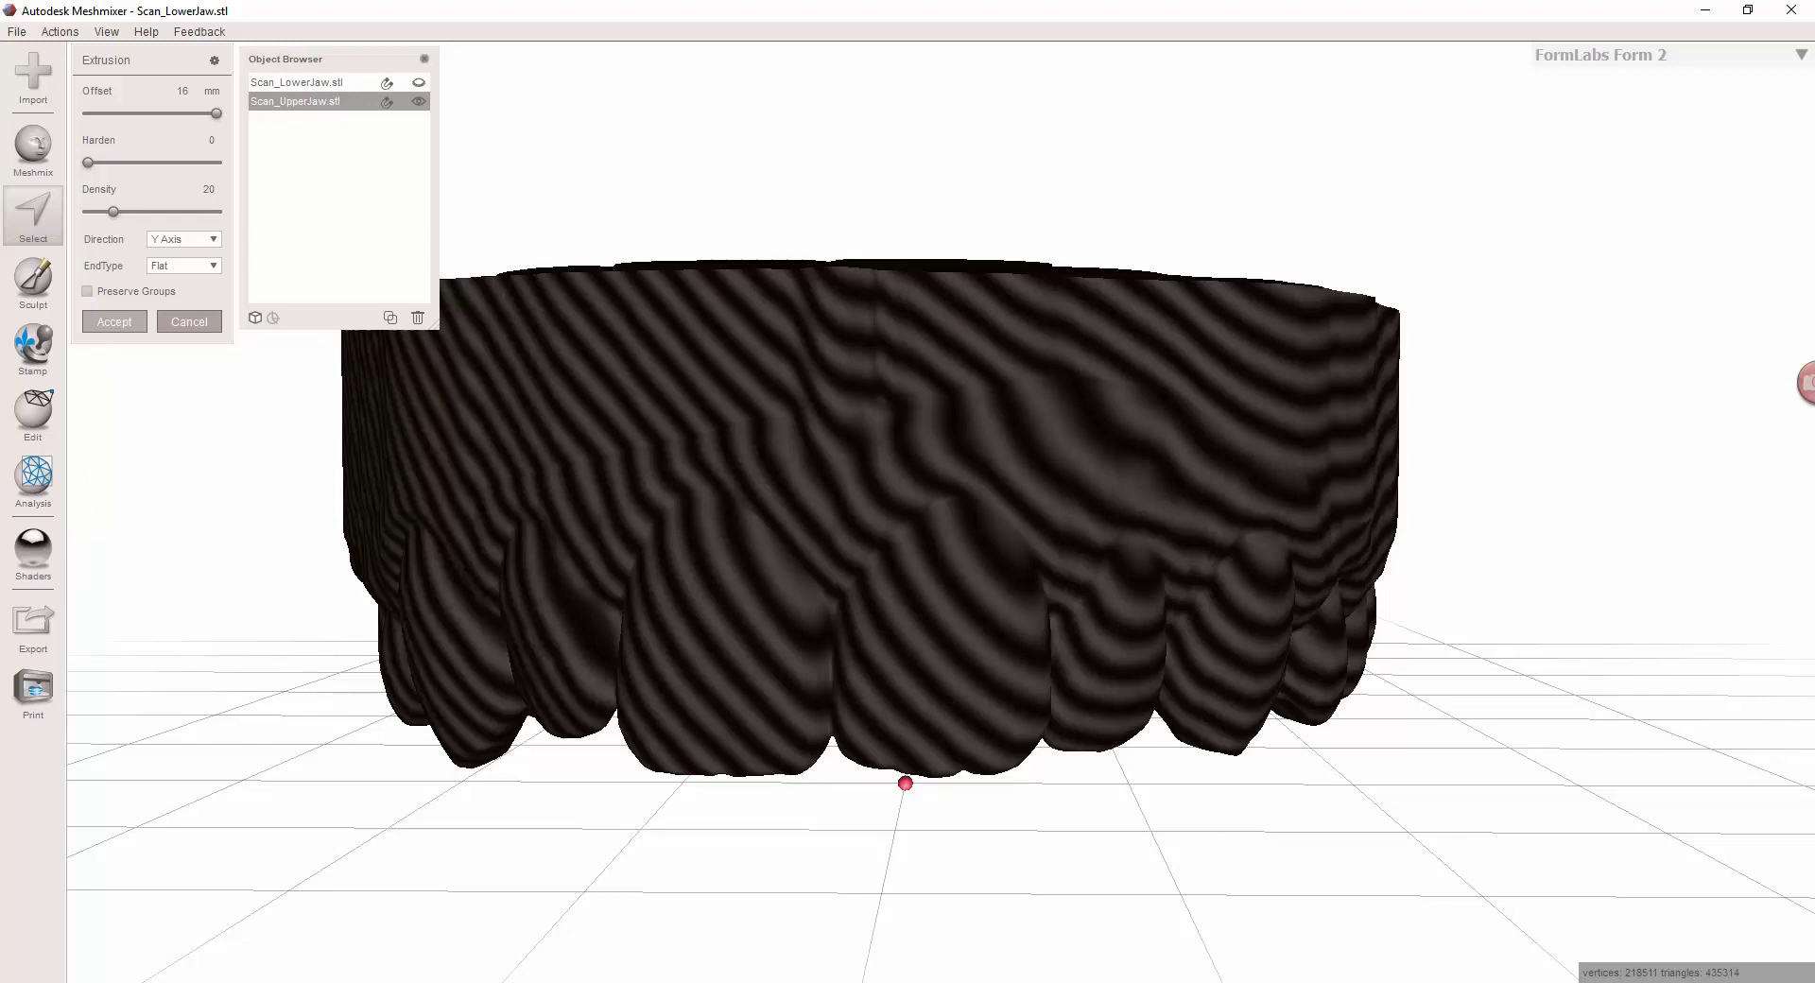
{"action": "key", "text": "Return"}
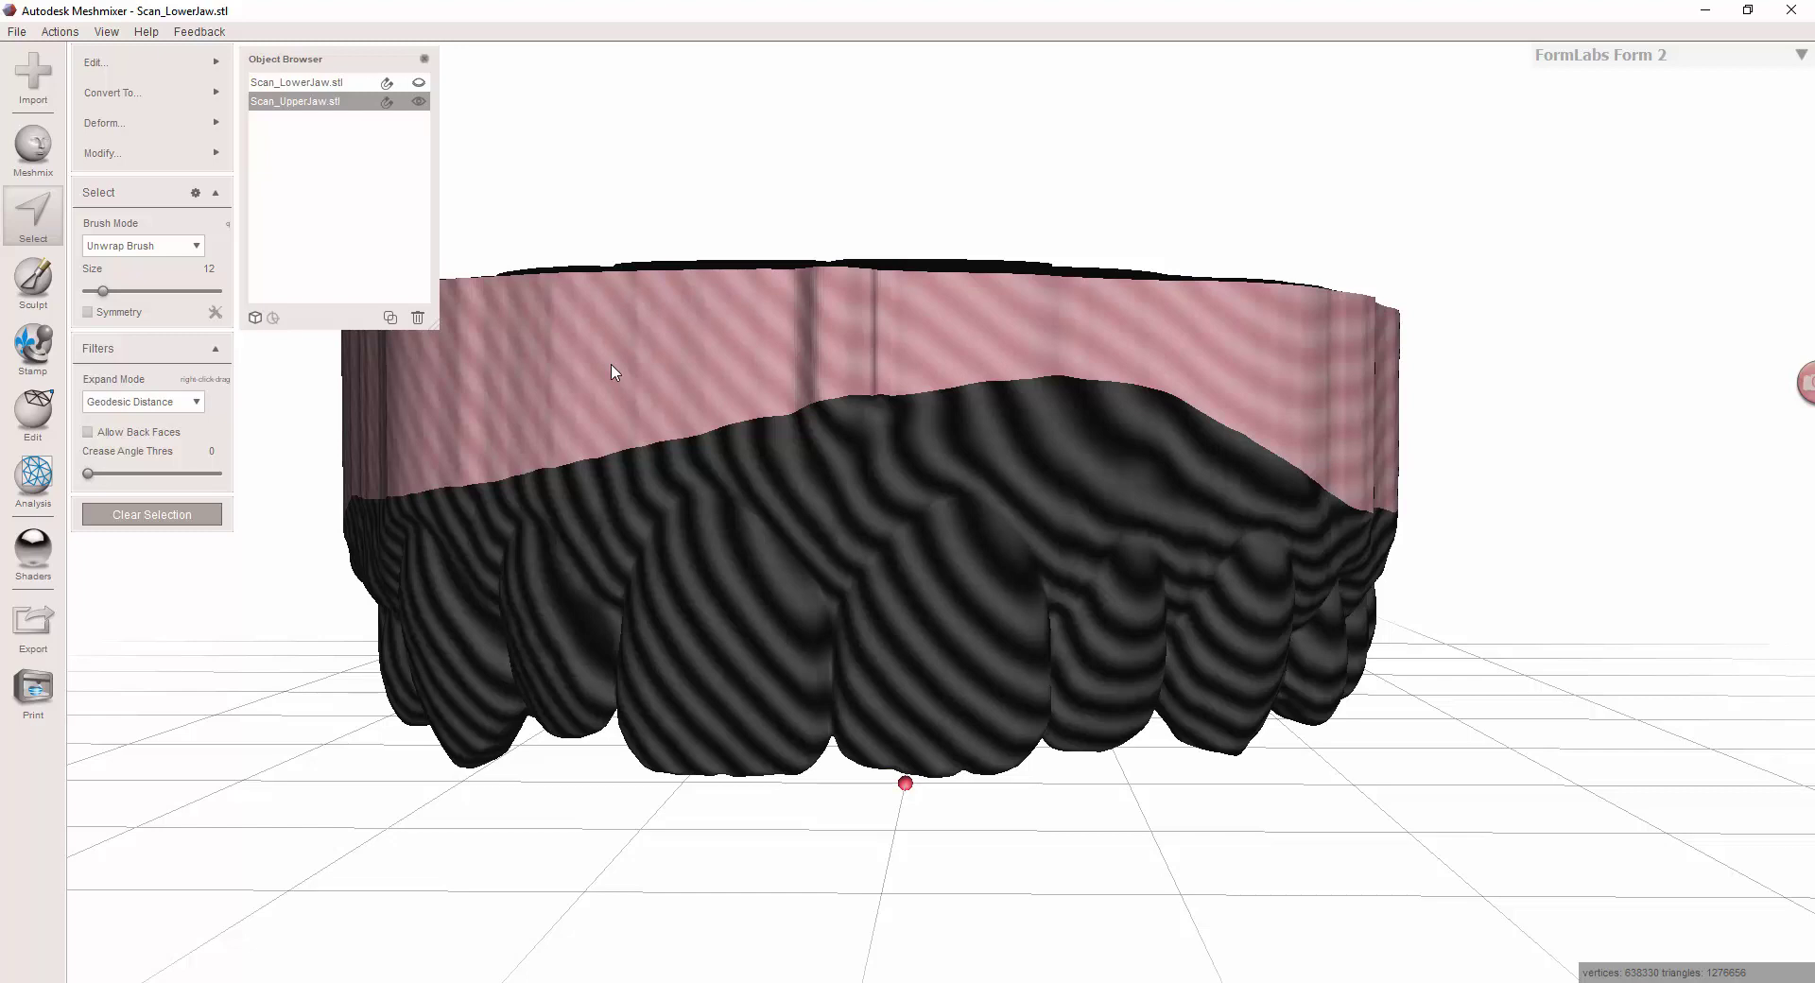
Step: Clear the selection on the extruded base and bring up the Edit operations submenu
{"action": "key", "text": "Escape"}
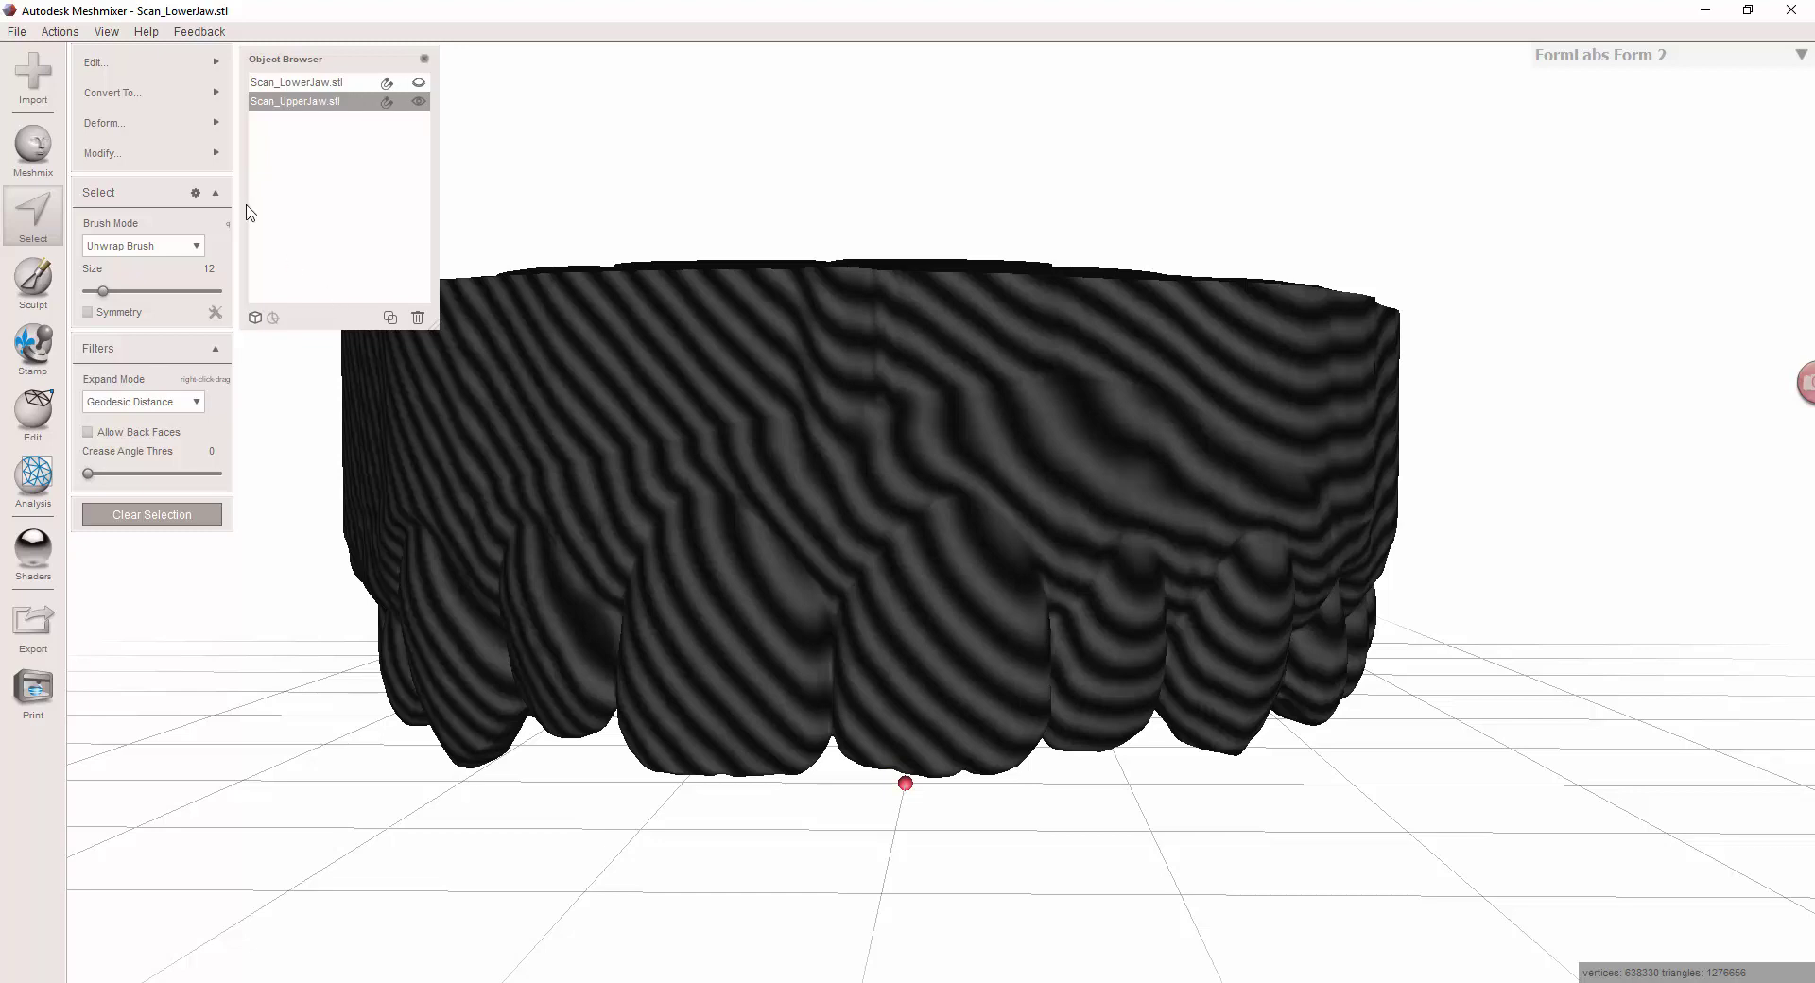
{"action": "mouse_move", "coordinate": [192, 74]}
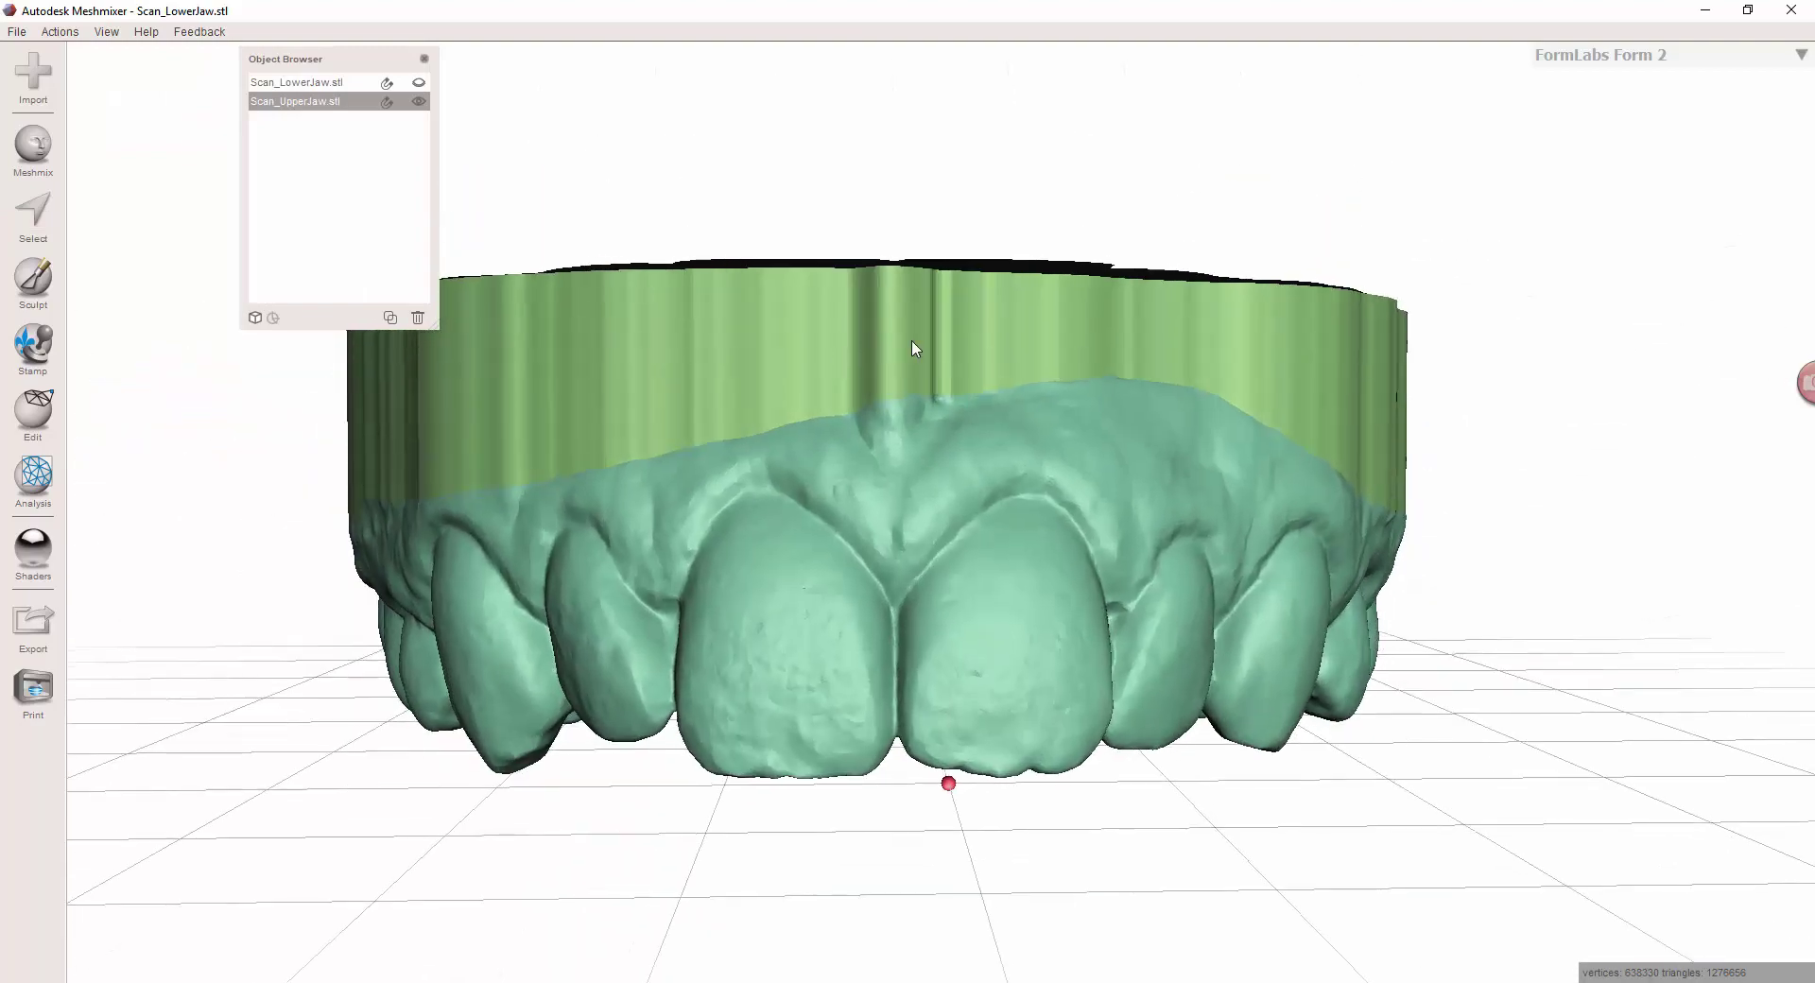
Step: Inspect the extruded upper arch from the side and above, then open the Edit tools
{"action": "right_click_drag", "start_coordinate": [1430, 408], "coordinate": [841, 382]}
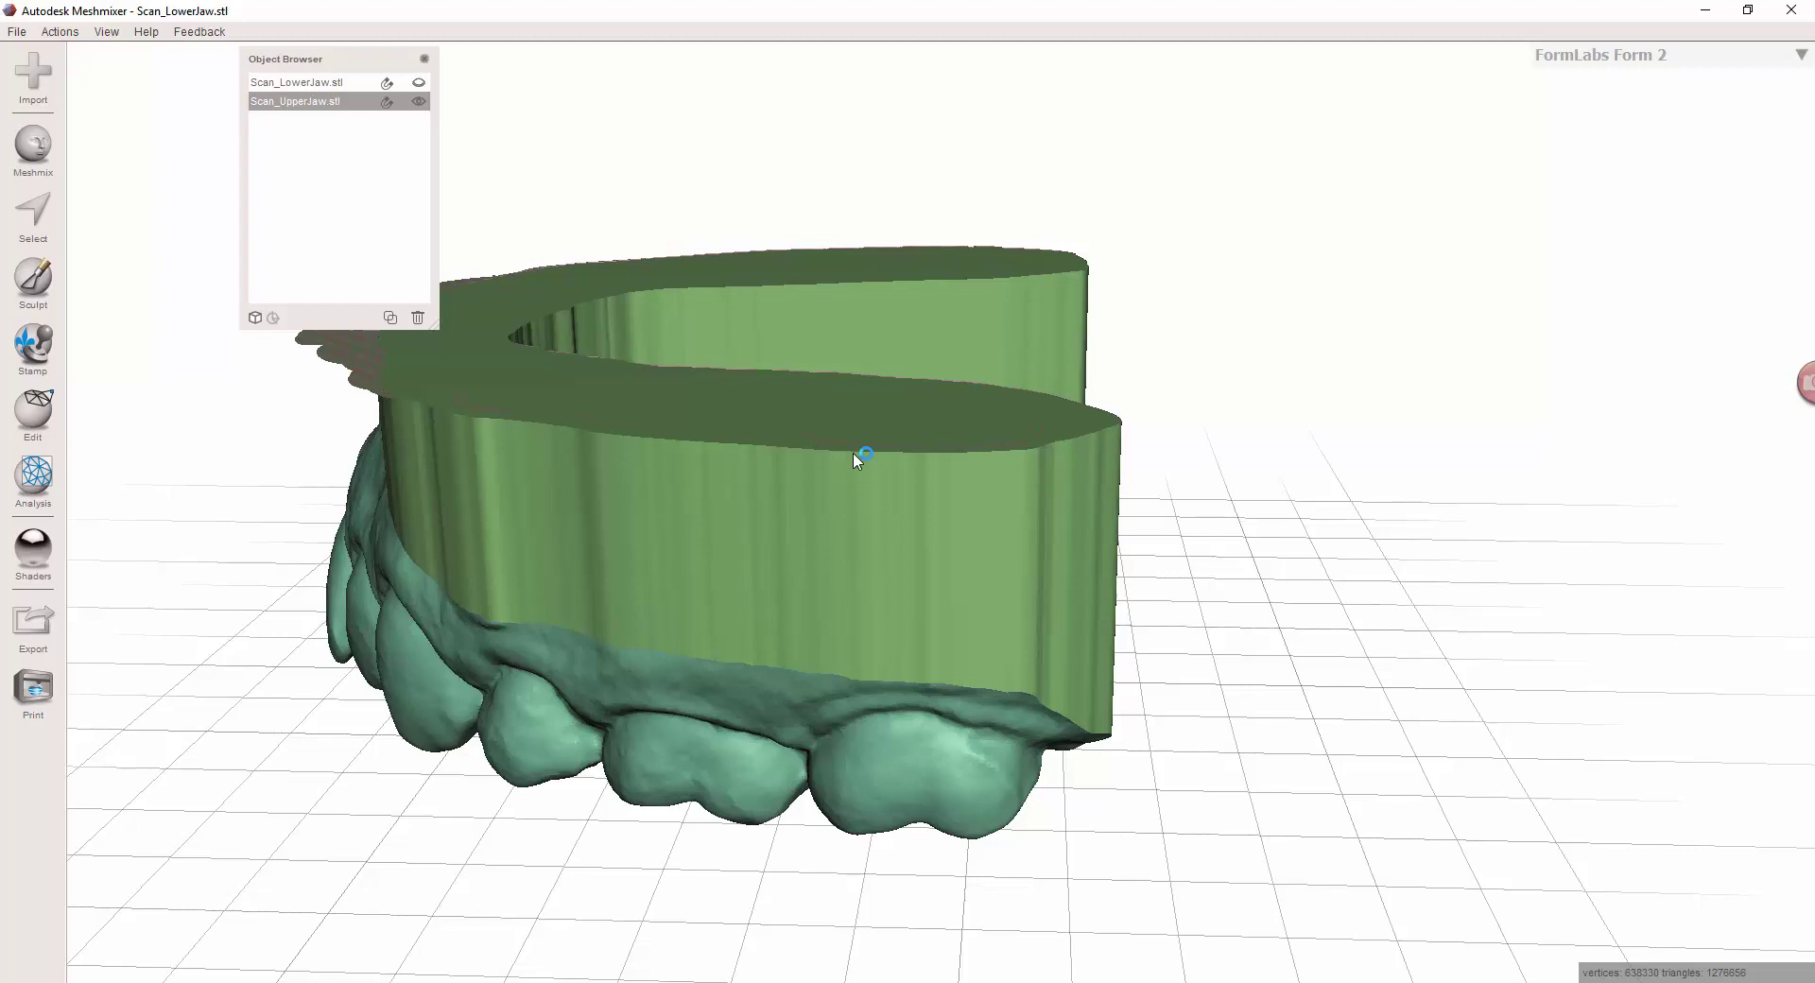
{"action": "right_click_drag", "start_coordinate": [769, 450], "coordinate": [696, 484]}
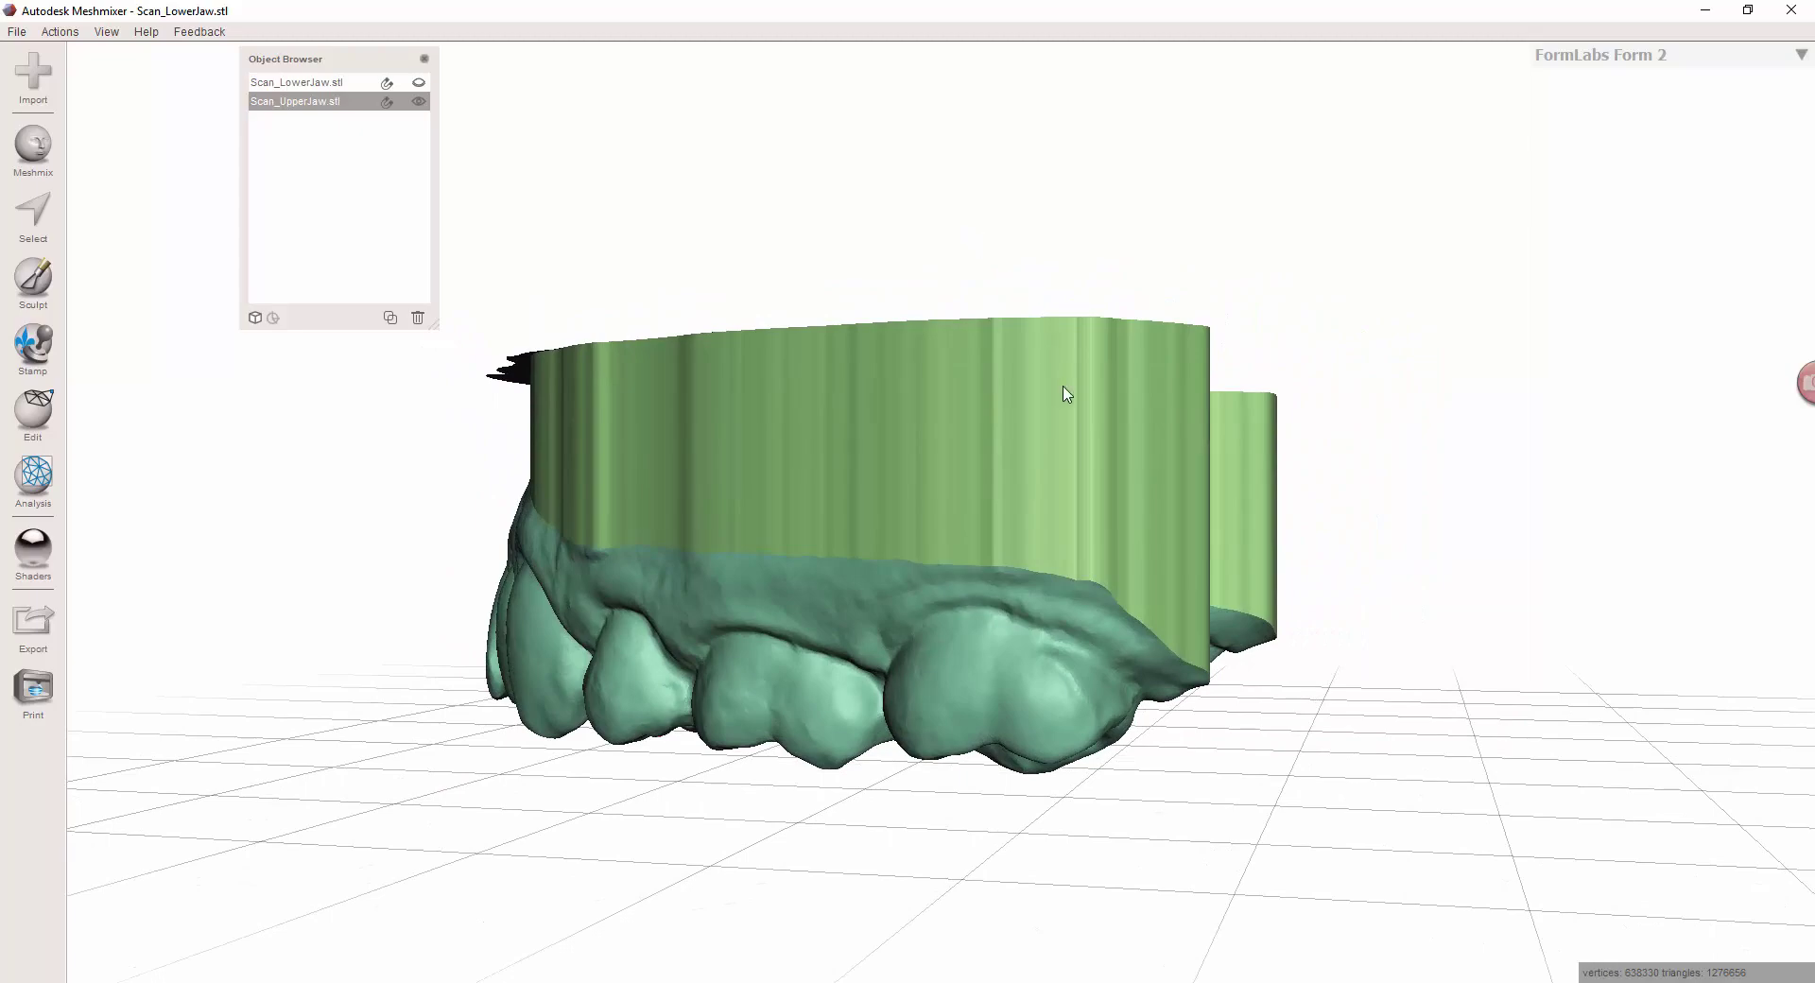
{"action": "right_click_drag", "start_coordinate": [1200, 699], "coordinate": [934, 138]}
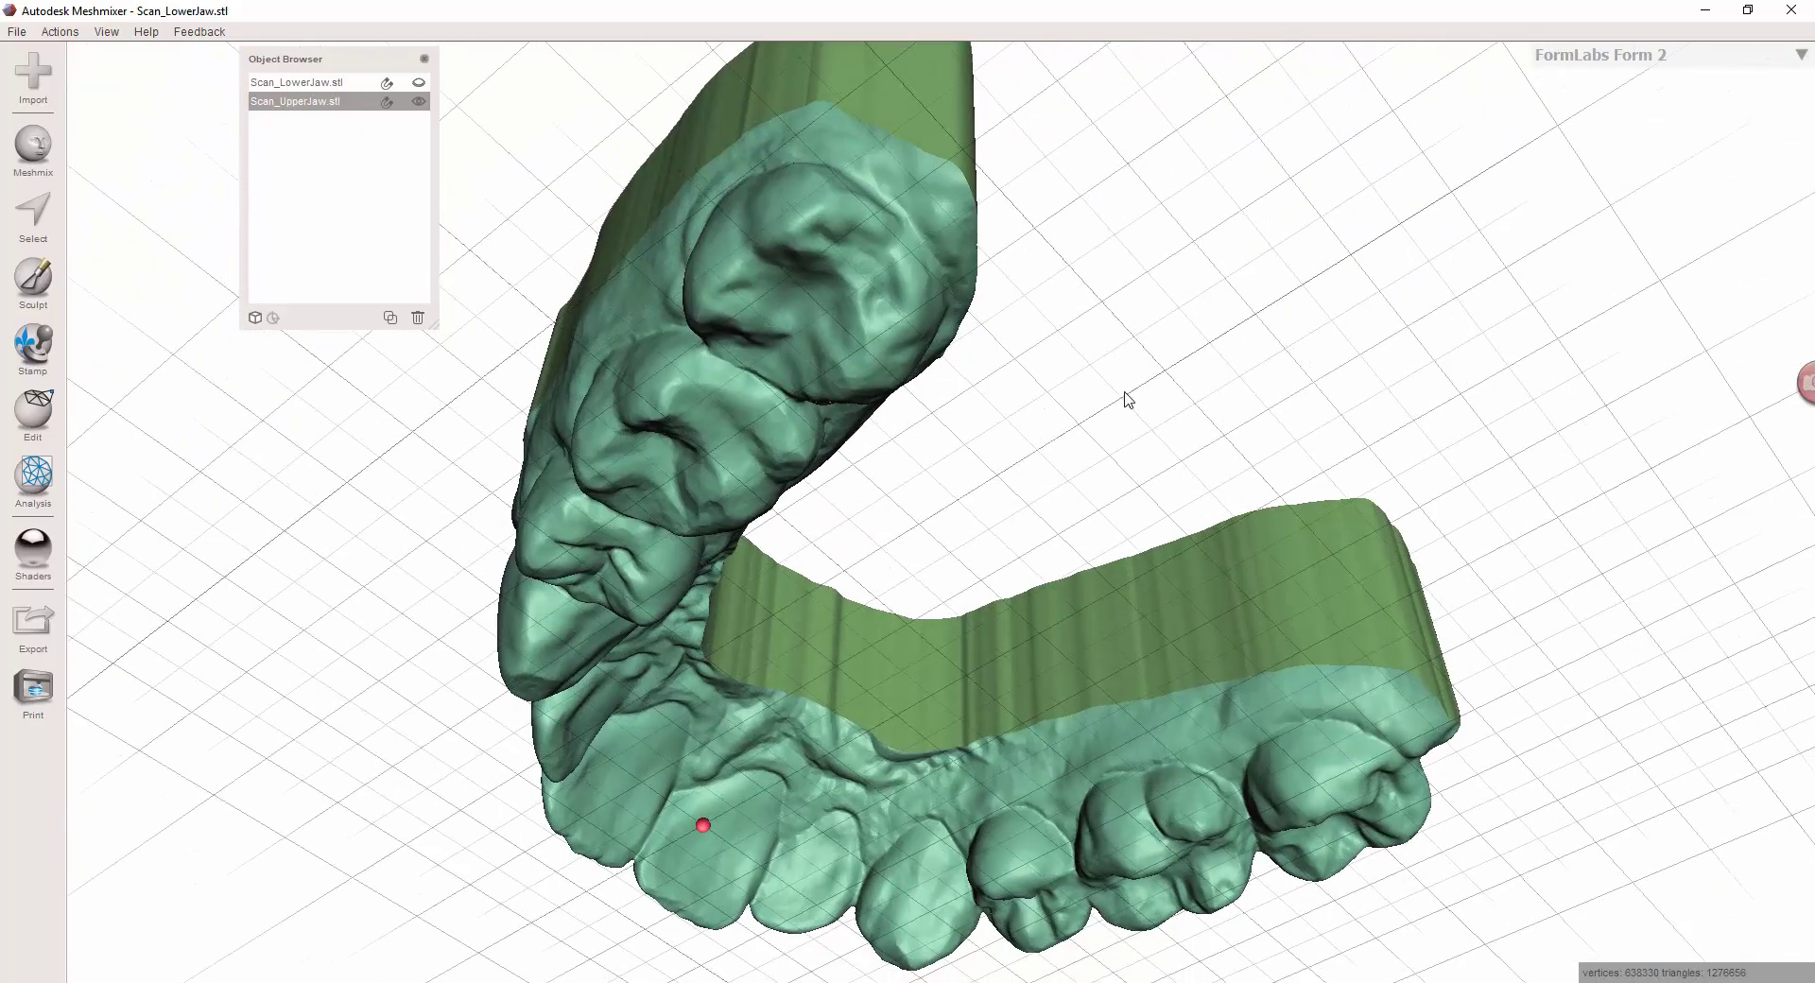
{"action": "mouse_move", "coordinate": [850, 366]}
{"action": "right_mouse_down"}
{"action": "mouse_move", "coordinate": [955, 427]}
{"action": "mouse_move", "coordinate": [854, 381]}
{"action": "right_mouse_up"}
{"action": "left_click", "coordinate": [43, 413]}
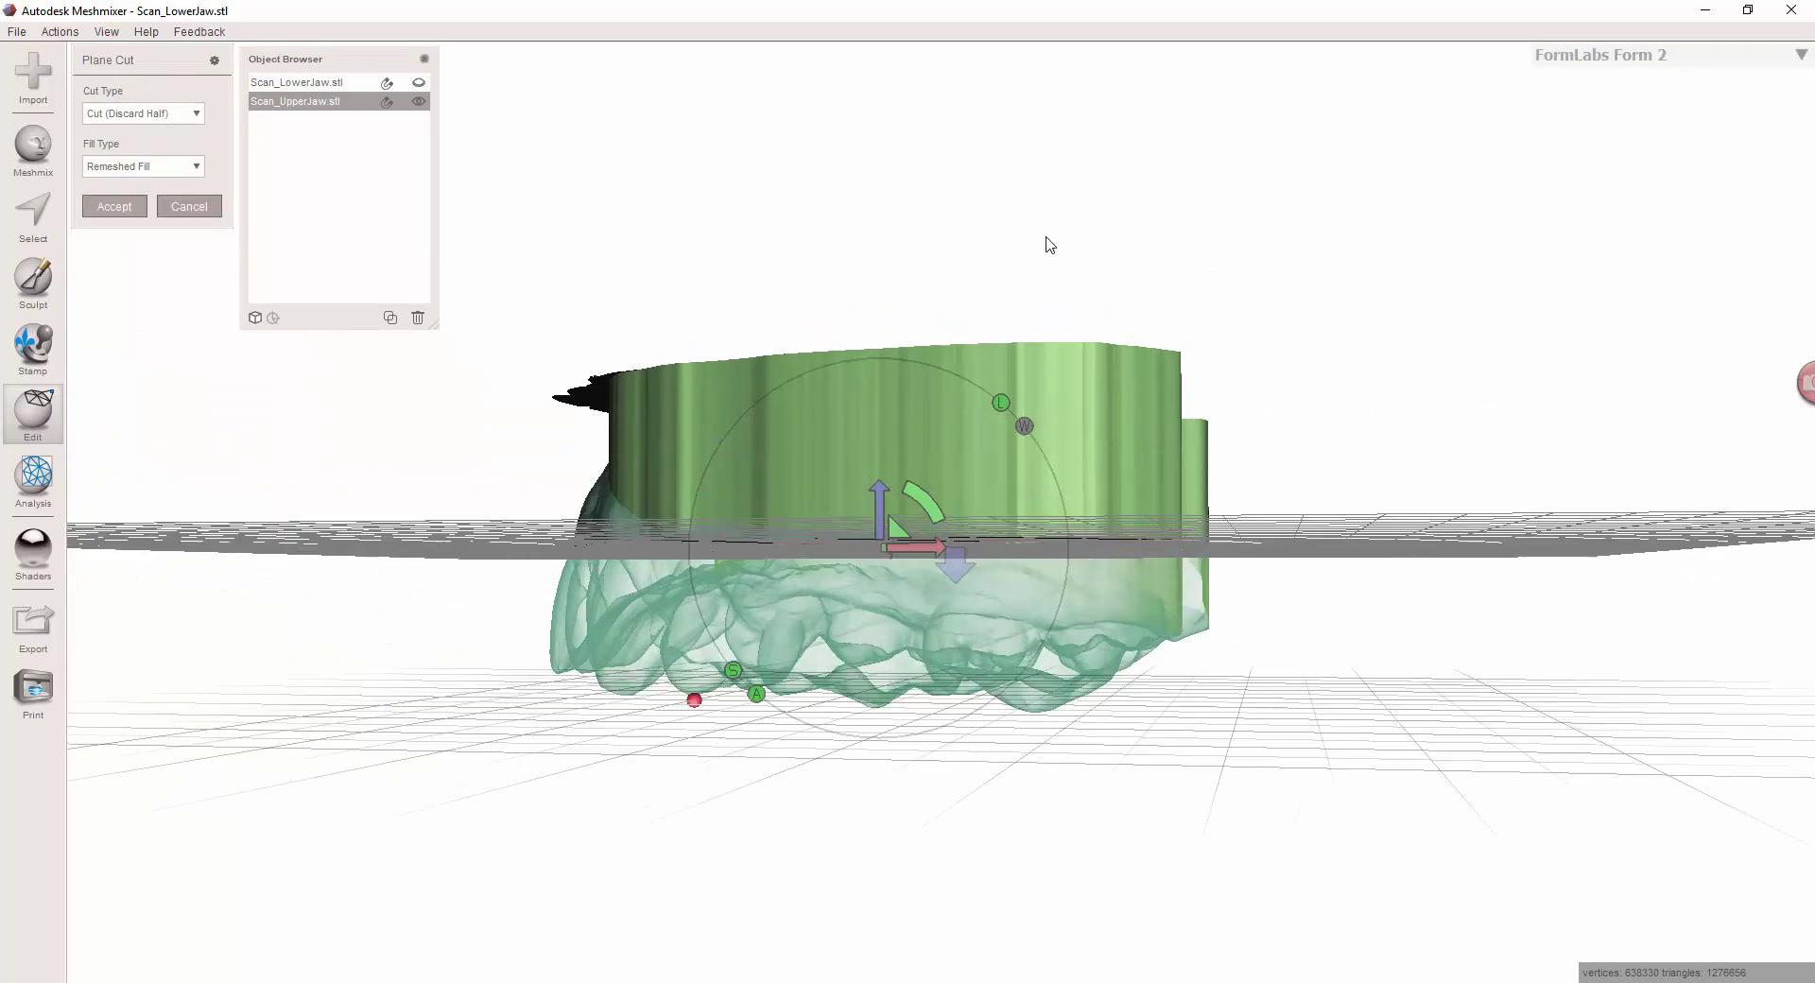
Step: Flip the plane cut to keep the teeth side and rotate the cutting plane upright to 90°
{"action": "right_click_drag", "start_coordinate": [1051, 252], "coordinate": [965, 518]}
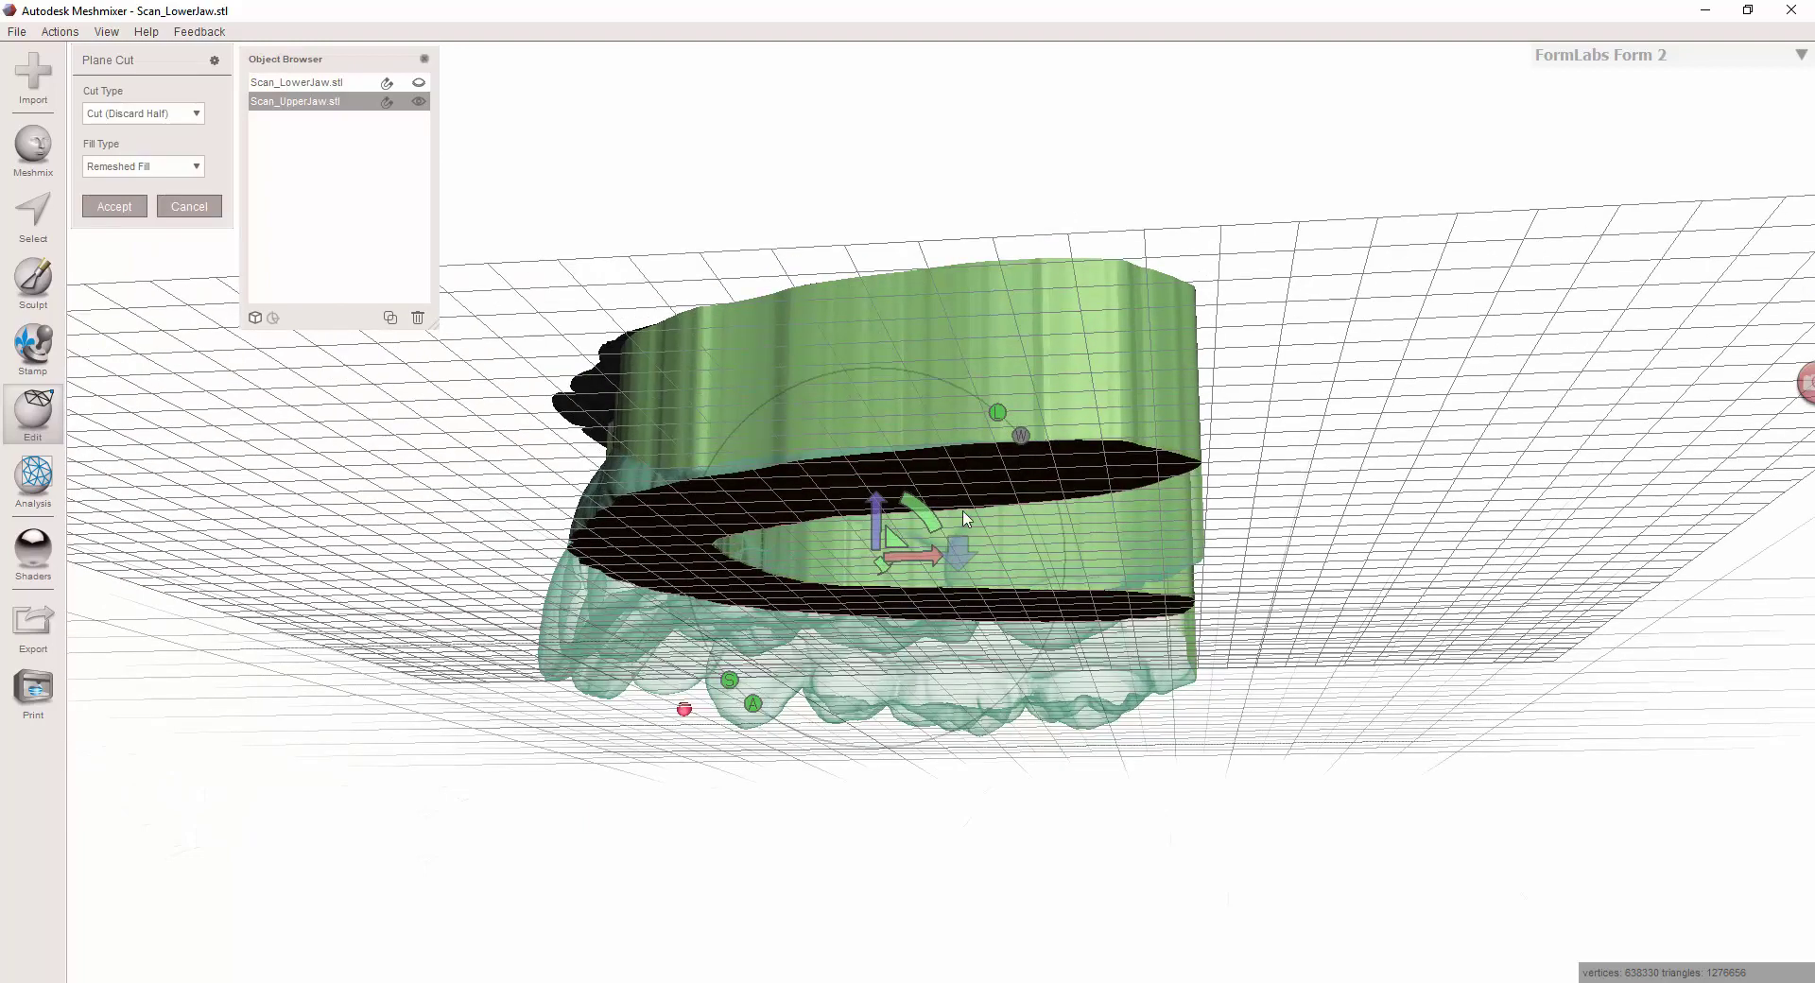
{"action": "right_click_drag", "start_coordinate": [888, 276], "coordinate": [883, 311]}
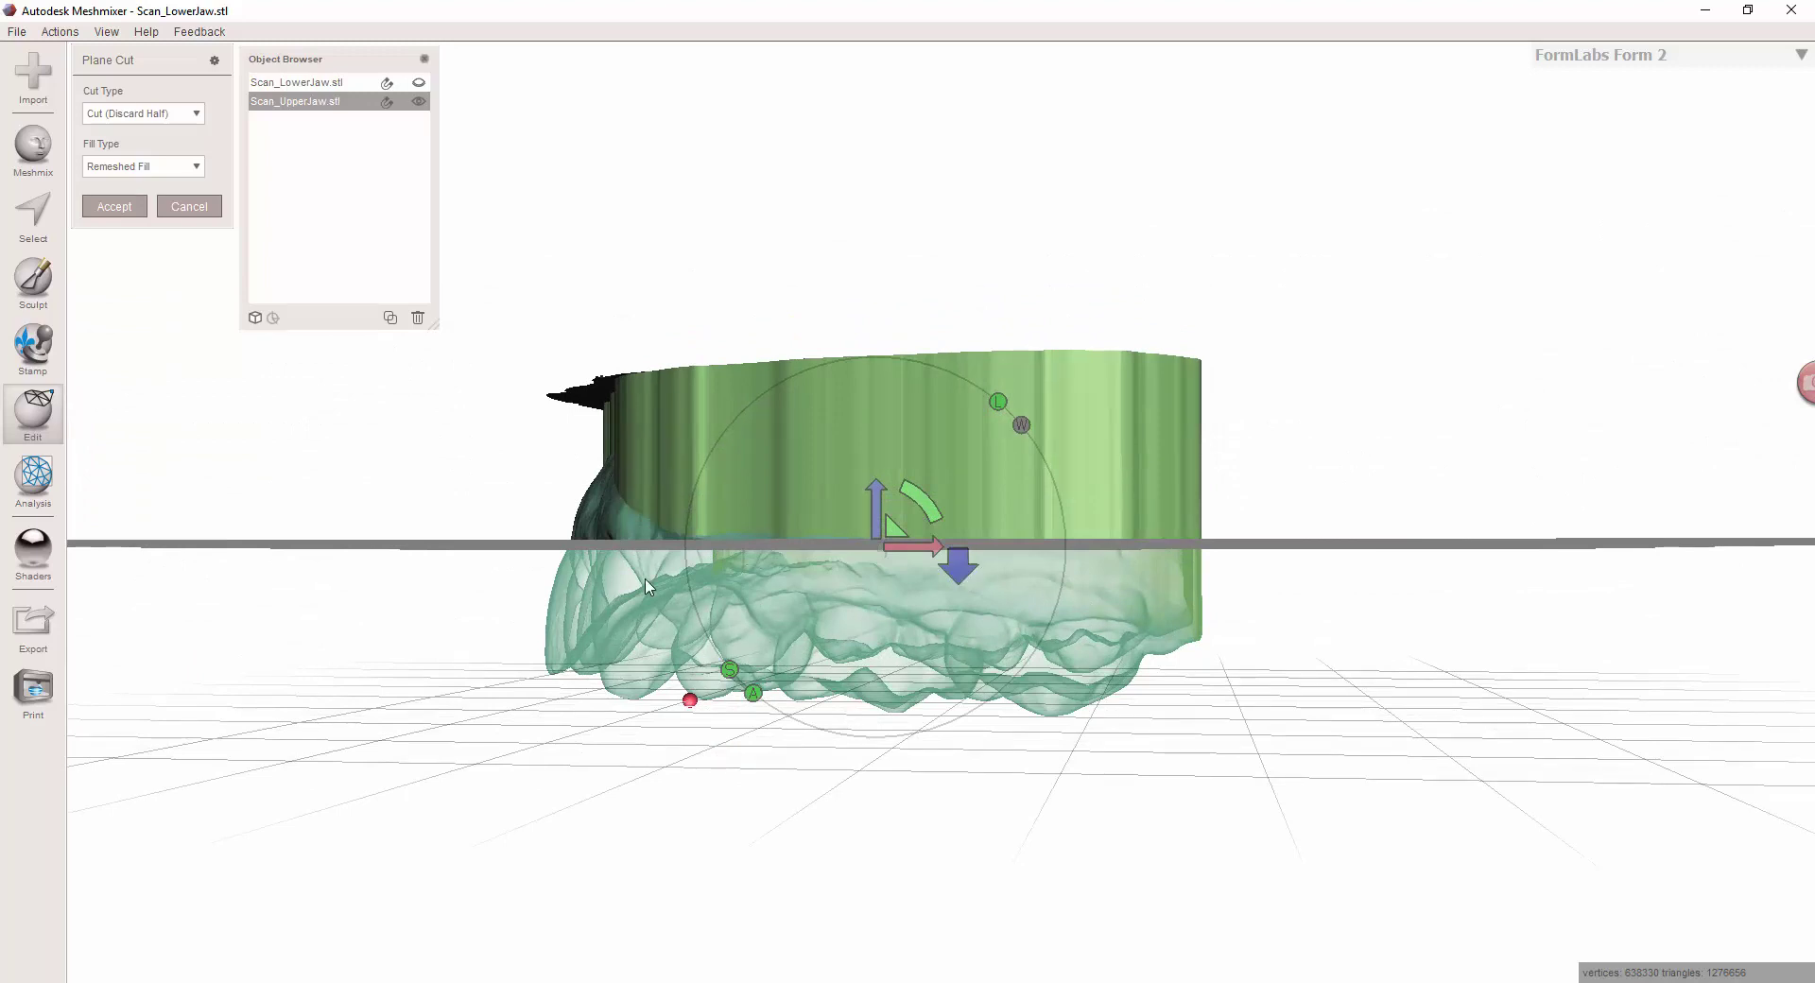
{"action": "left_click", "coordinate": [742, 650]}
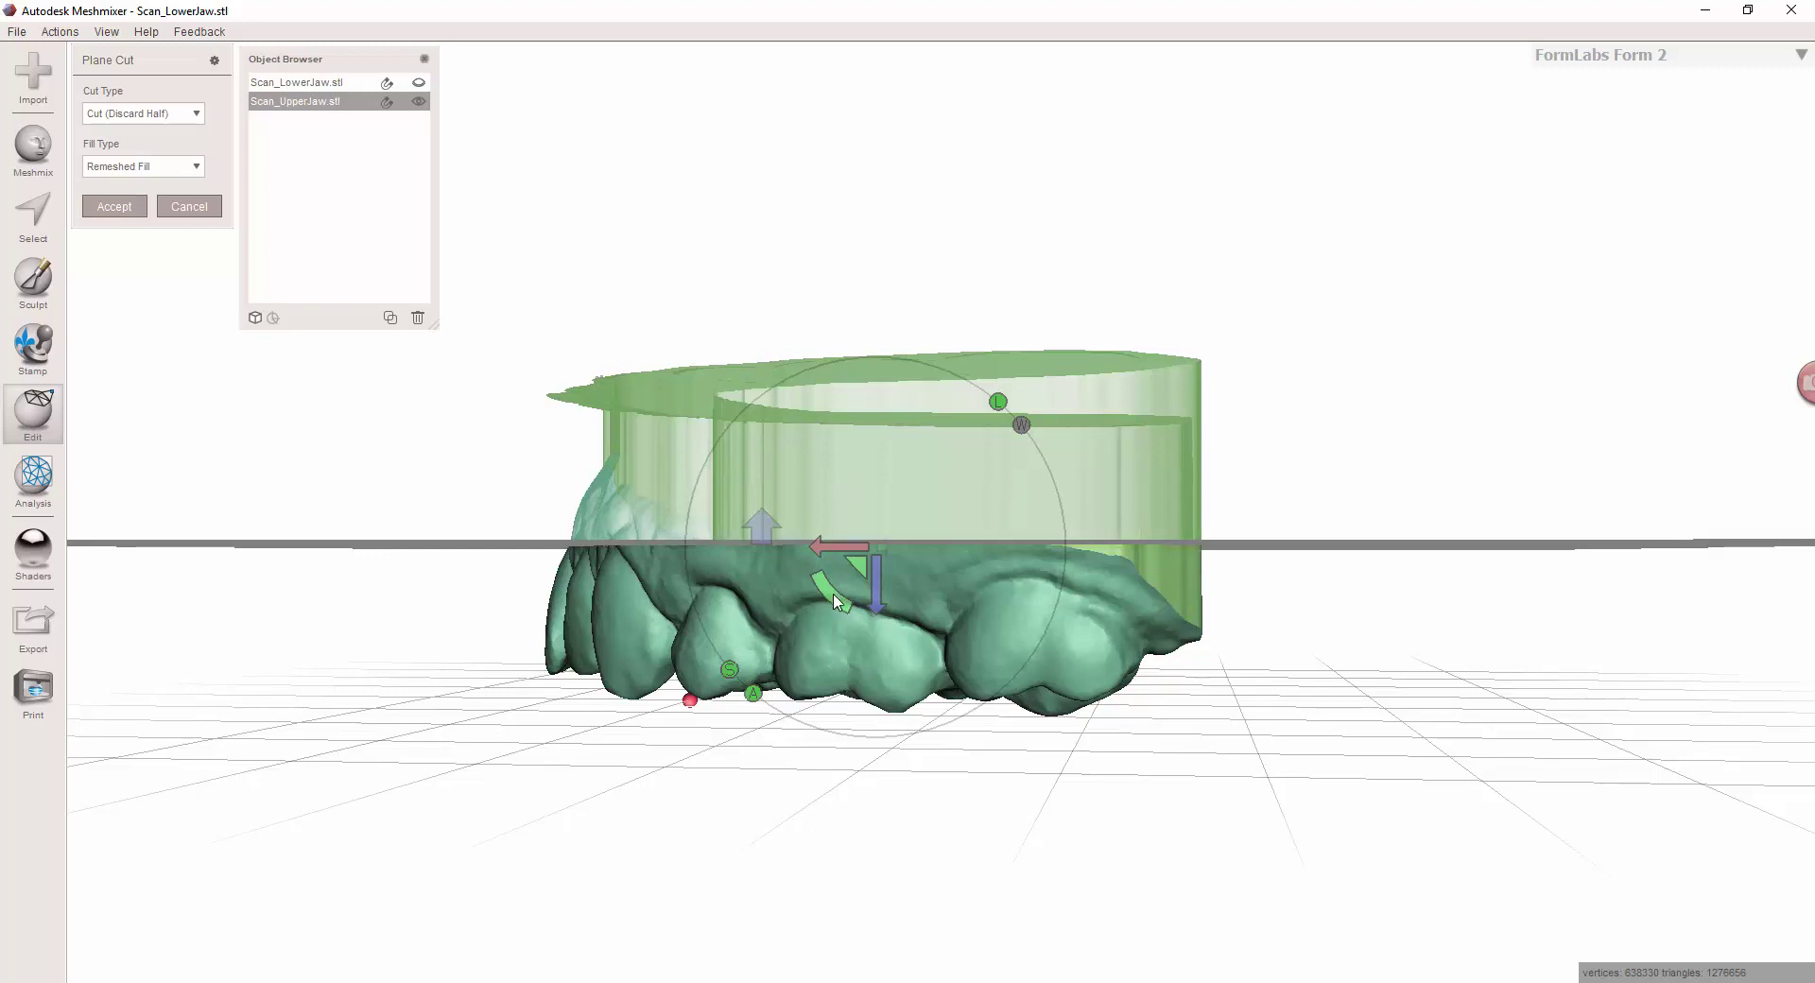
{"action": "left_click_drag", "start_coordinate": [835, 601], "coordinate": [835, 602]}
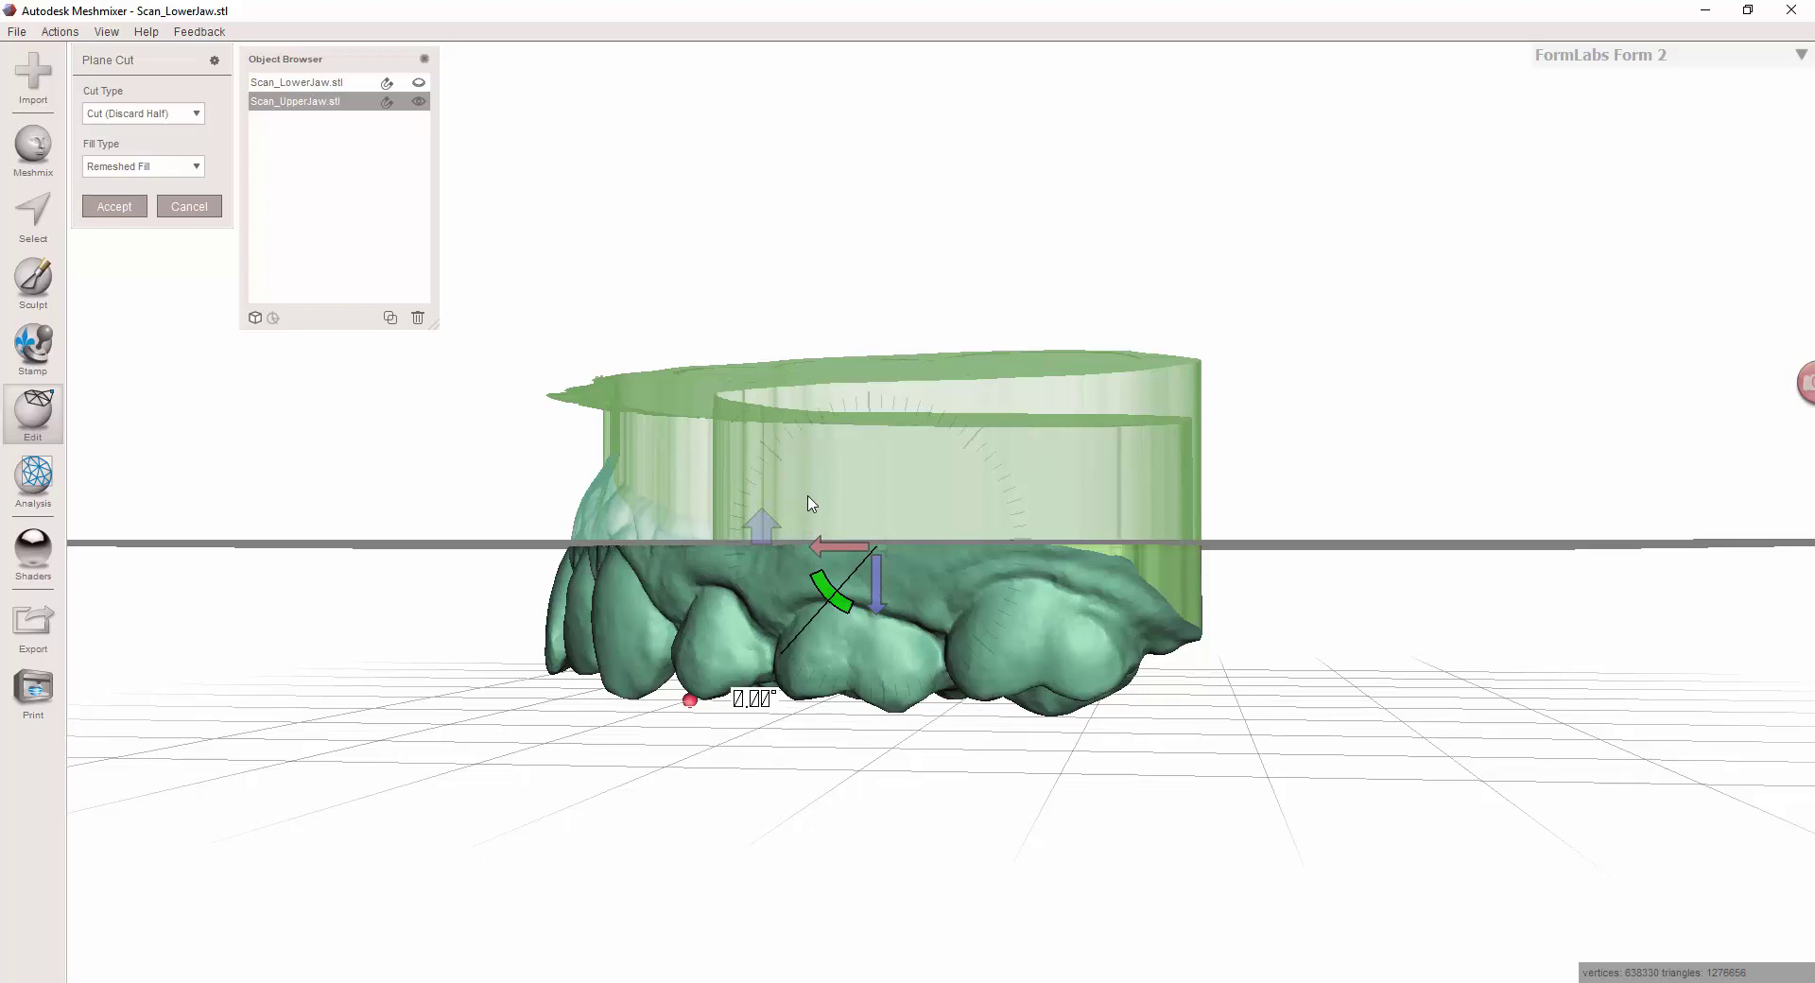
{"action": "left_click_drag", "start_coordinate": [810, 503], "coordinate": [768, 446]}
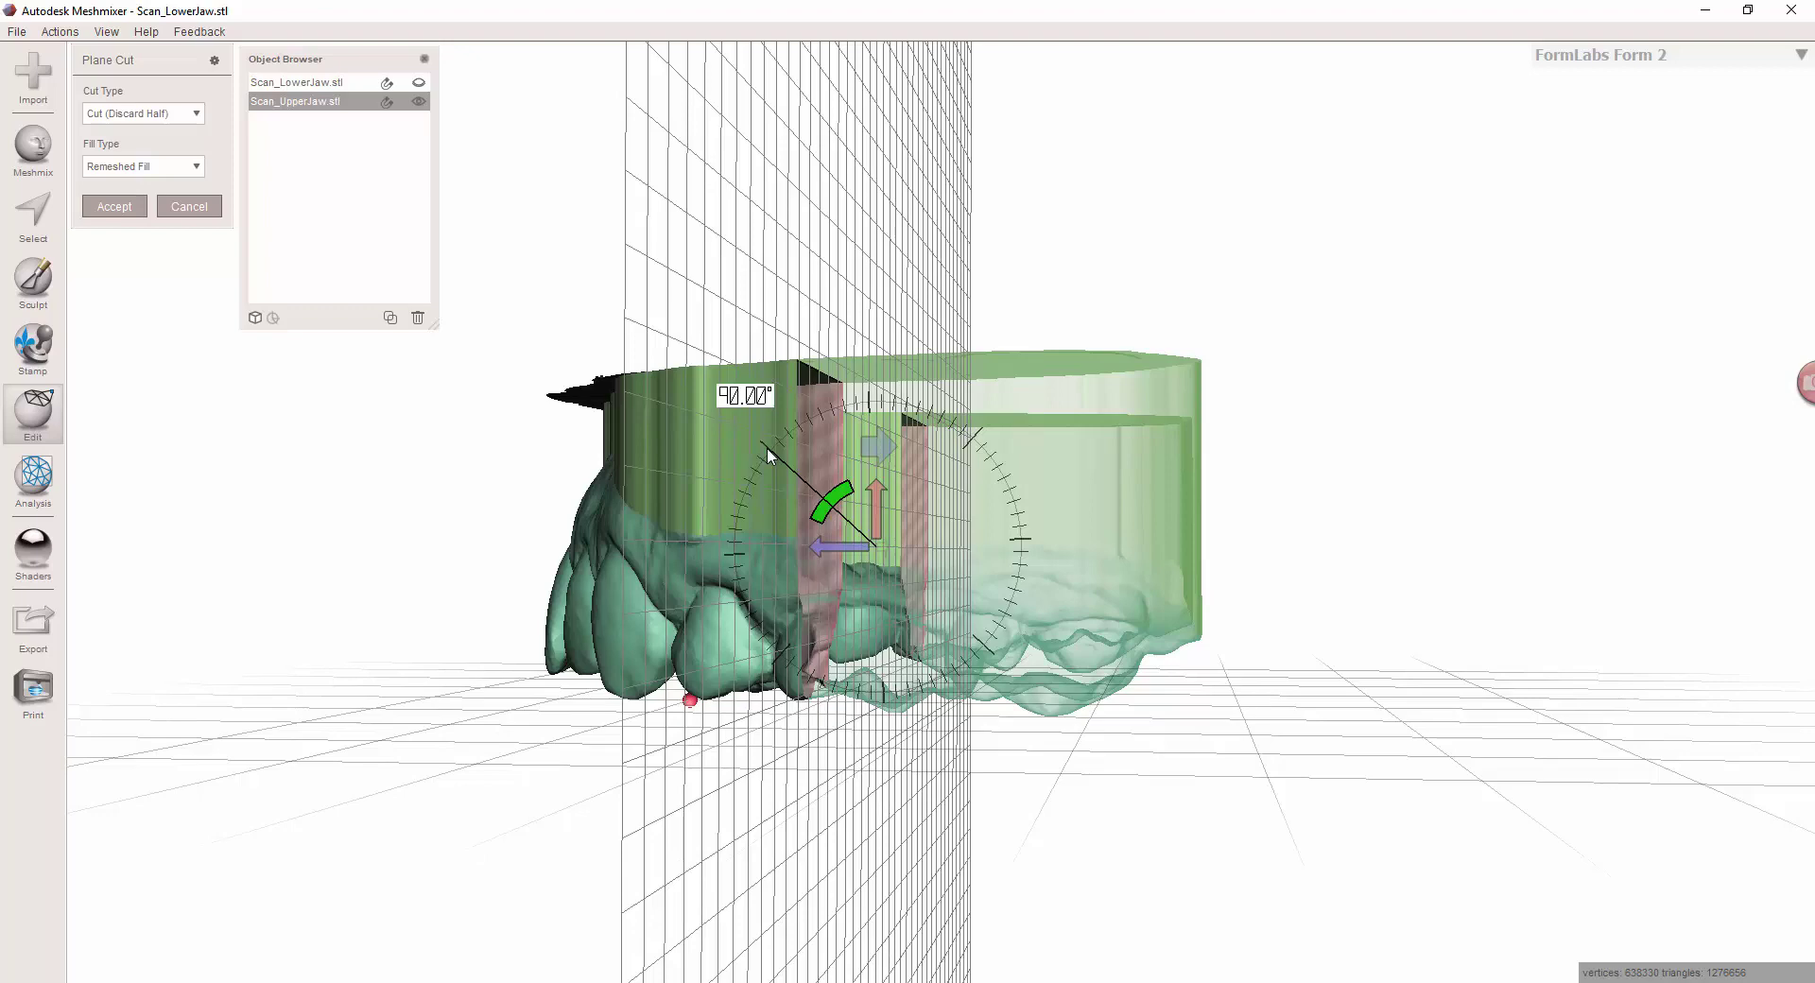
Step: Slide the upright cutting plane to about -33 near the arch's back end and check its position
{"action": "right_click_drag", "start_coordinate": [748, 454], "coordinate": [747, 487]}
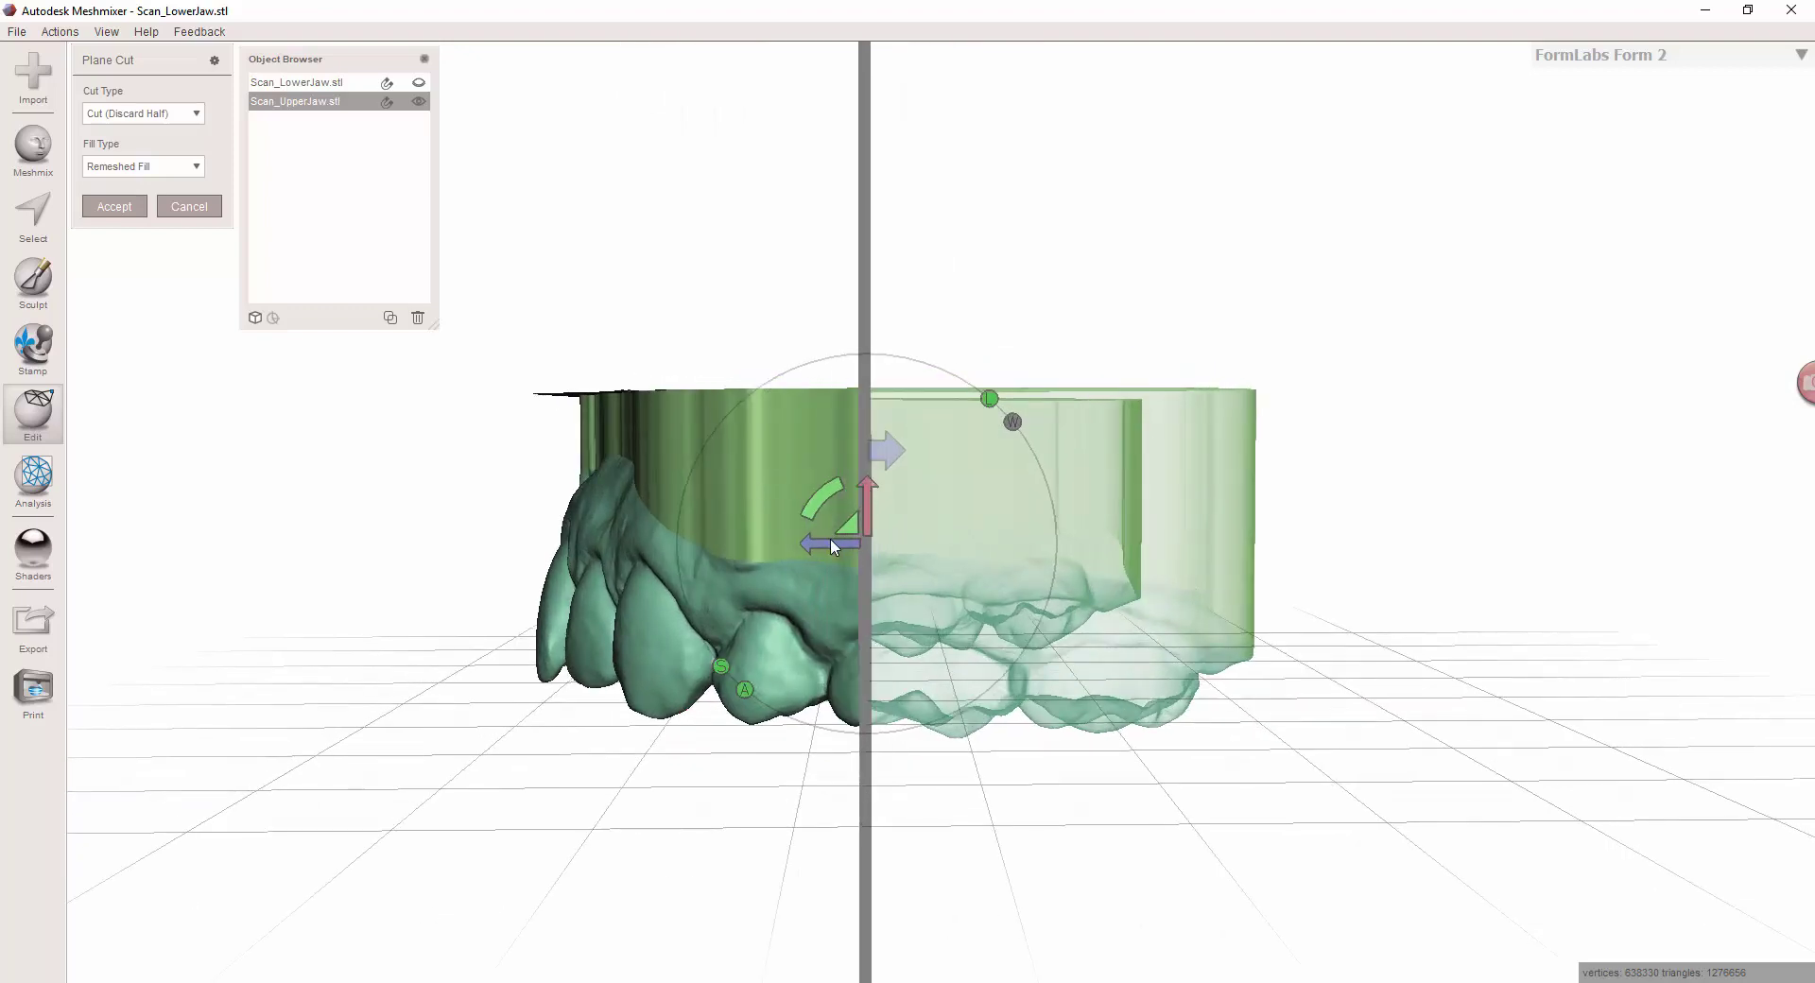
{"action": "left_click_drag", "start_coordinate": [831, 540], "coordinate": [1089, 545]}
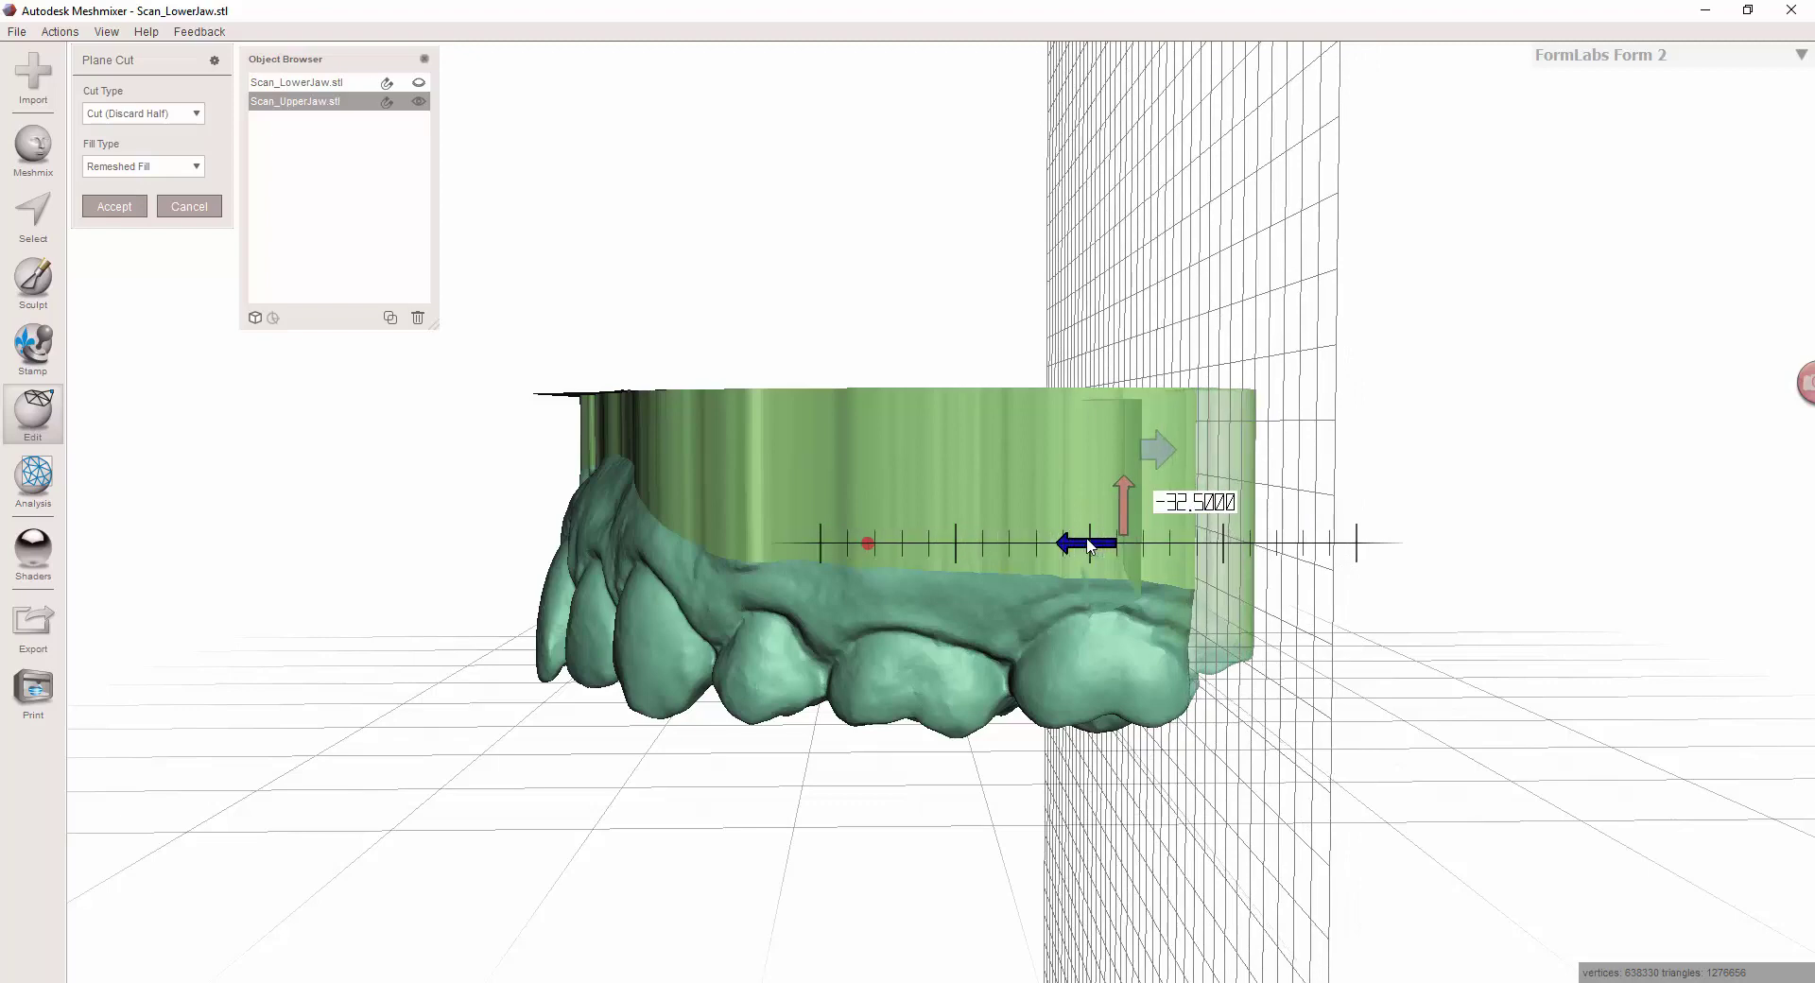
{"action": "left_click_drag", "start_coordinate": [1089, 545], "coordinate": [1125, 547]}
{"action": "mouse_move", "coordinate": [1092, 607]}
{"action": "right_mouse_down"}
{"action": "mouse_move", "coordinate": [938, 569]}
{"action": "mouse_move", "coordinate": [807, 582]}
{"action": "mouse_move", "coordinate": [1041, 561]}
{"action": "mouse_move", "coordinate": [1071, 593]}
{"action": "right_mouse_up"}
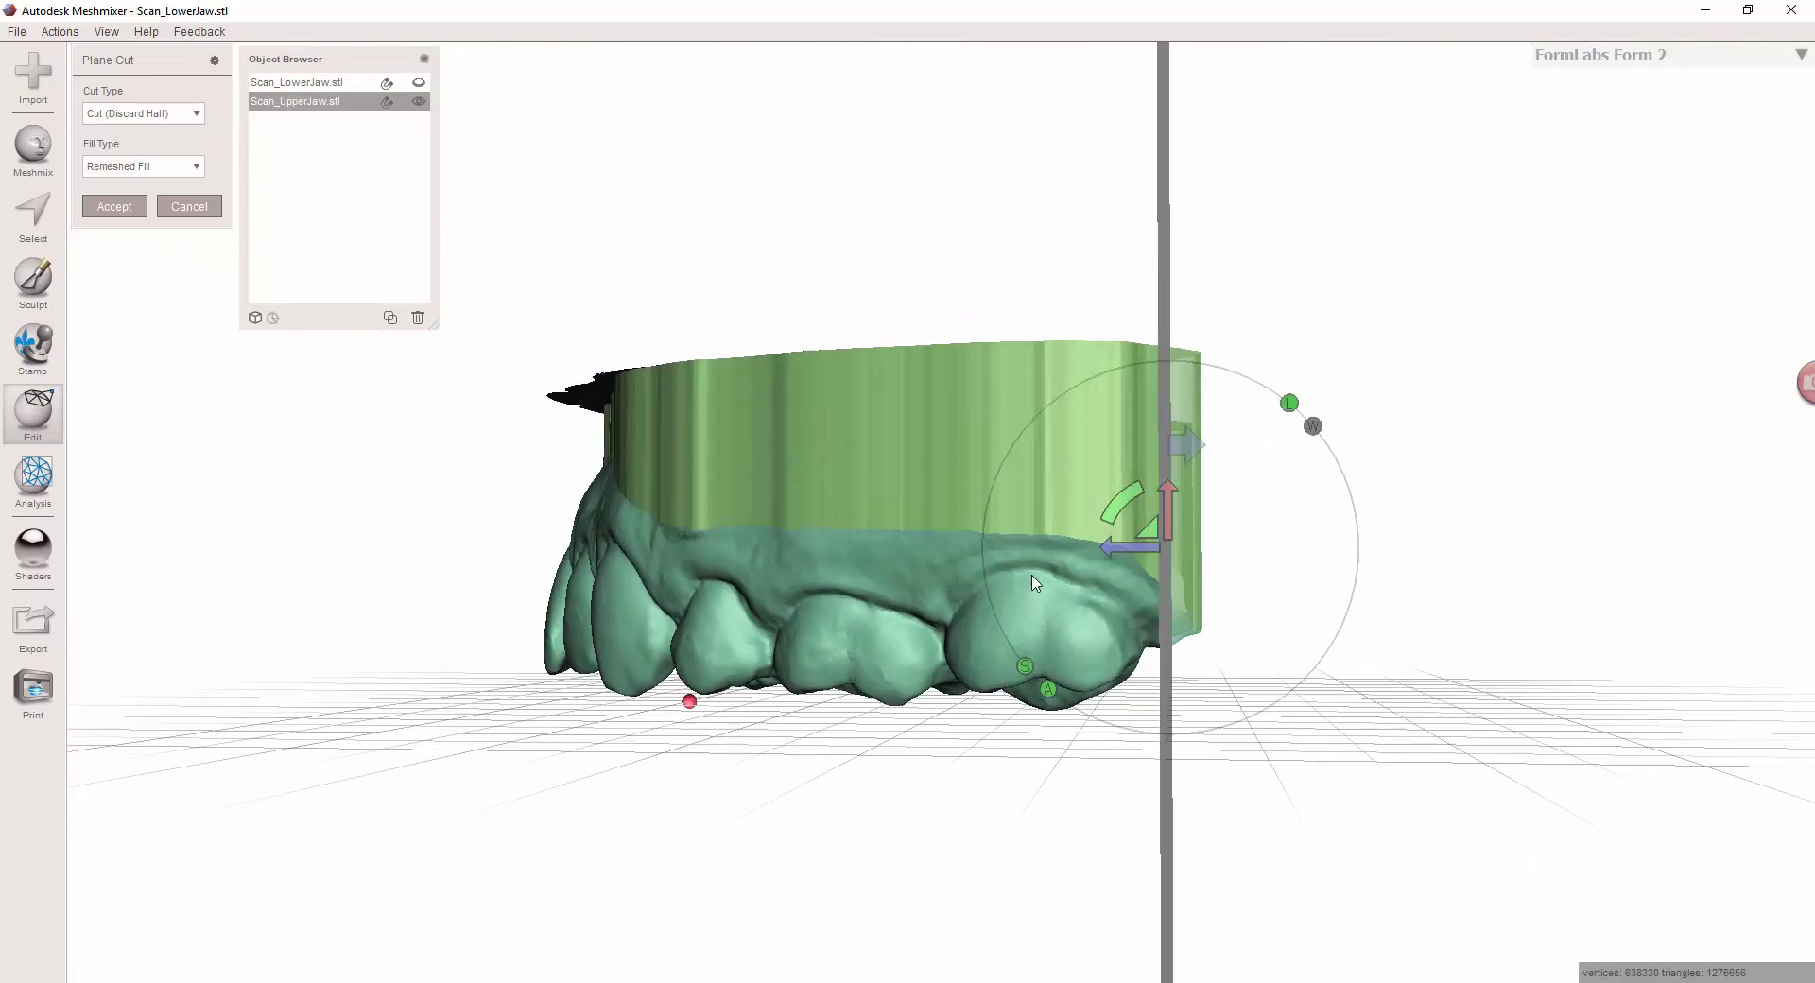
{"action": "right_click_drag", "start_coordinate": [839, 530], "coordinate": [1226, 357]}
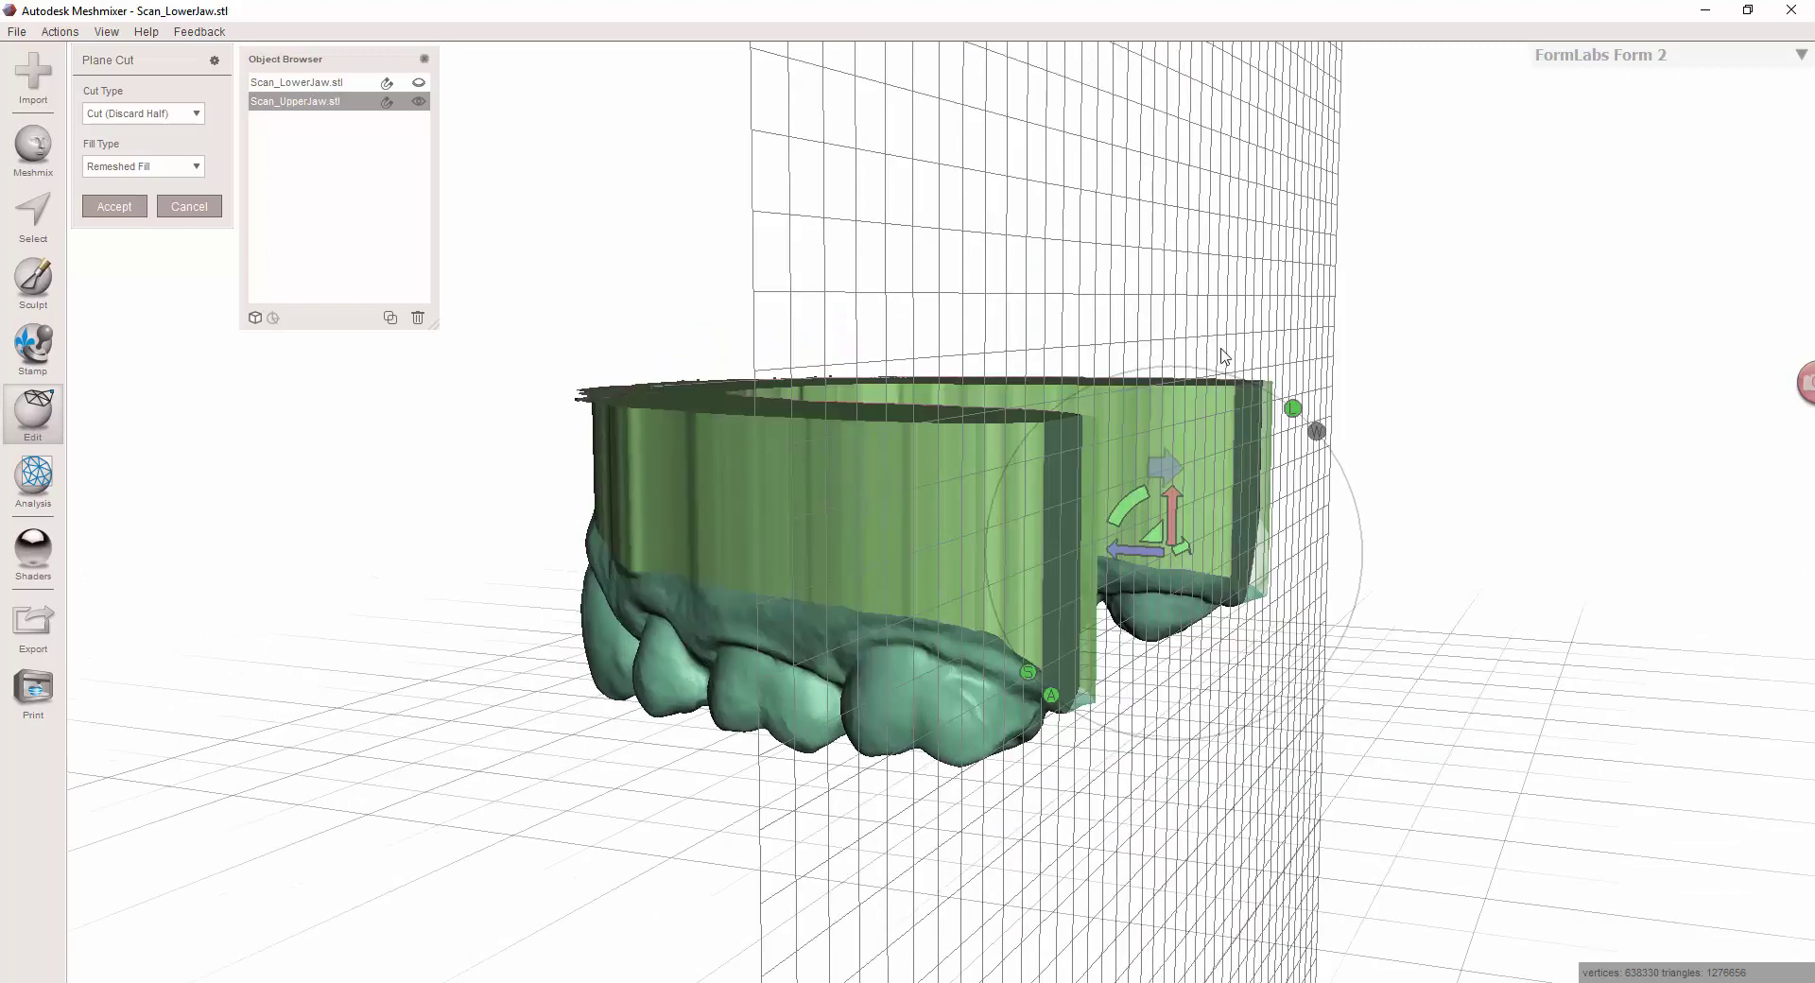
{"action": "right_click_drag", "start_coordinate": [1113, 638], "coordinate": [1128, 407]}
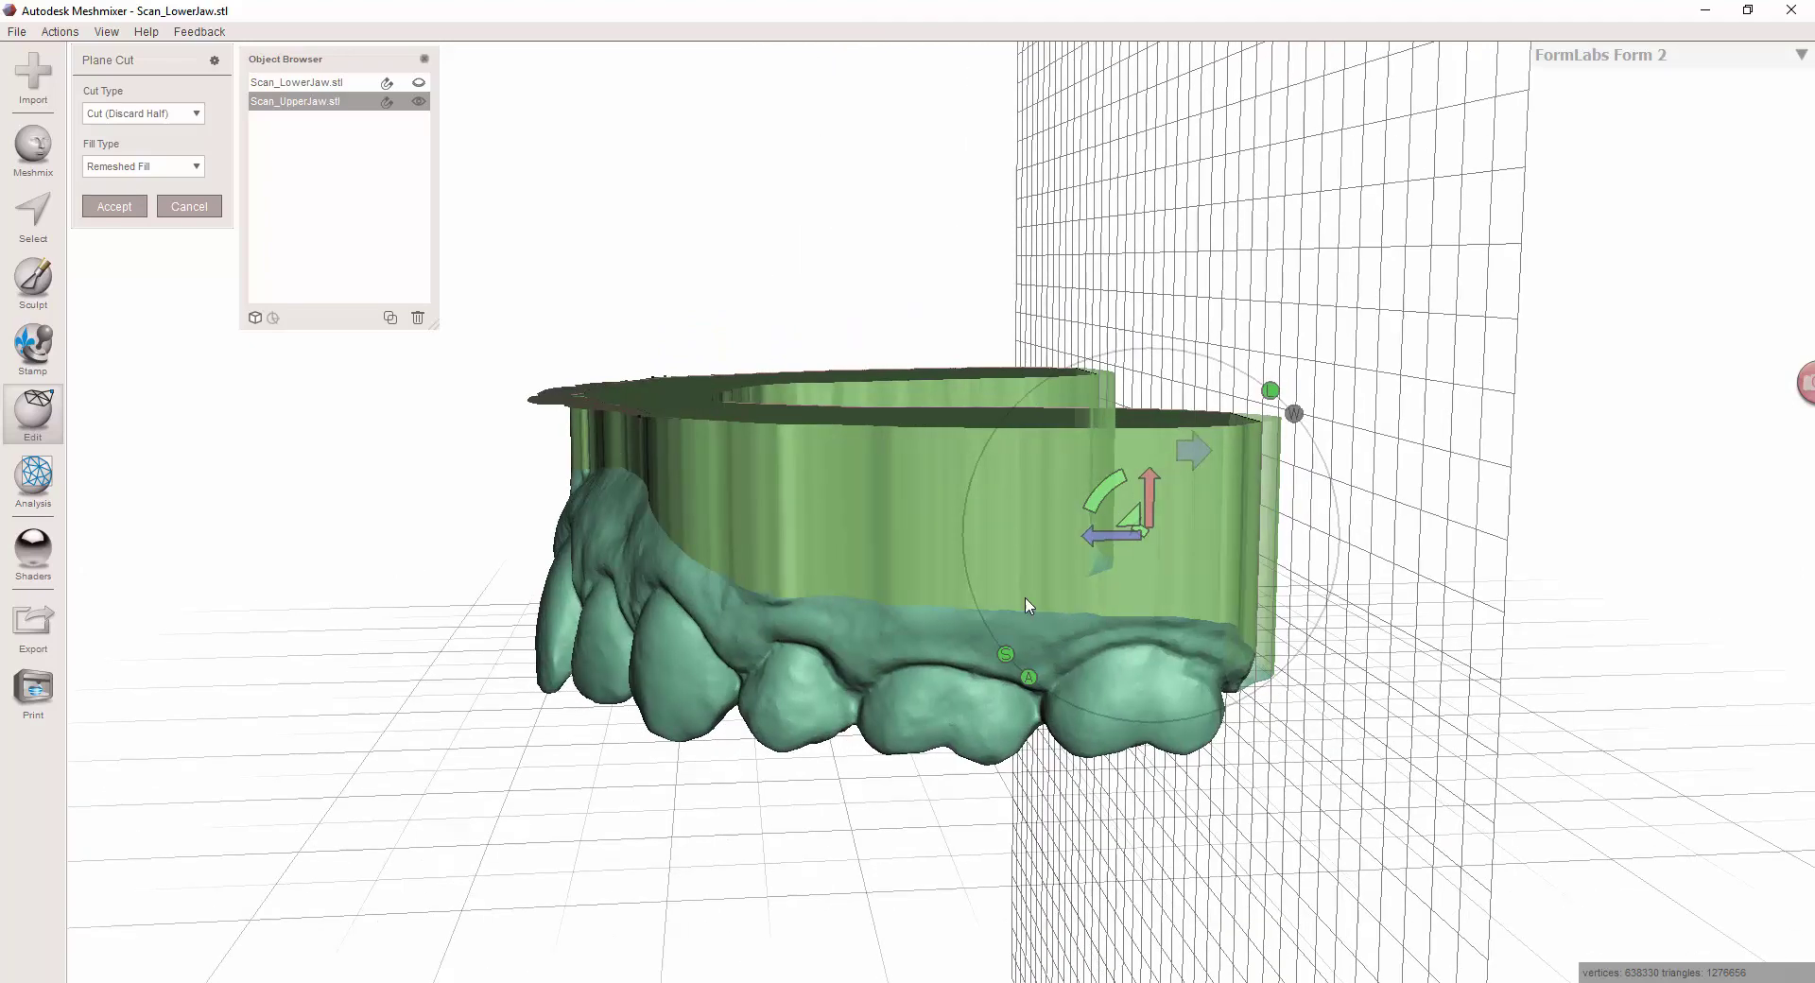
{"action": "right_click_drag", "start_coordinate": [1028, 606], "coordinate": [1141, 532]}
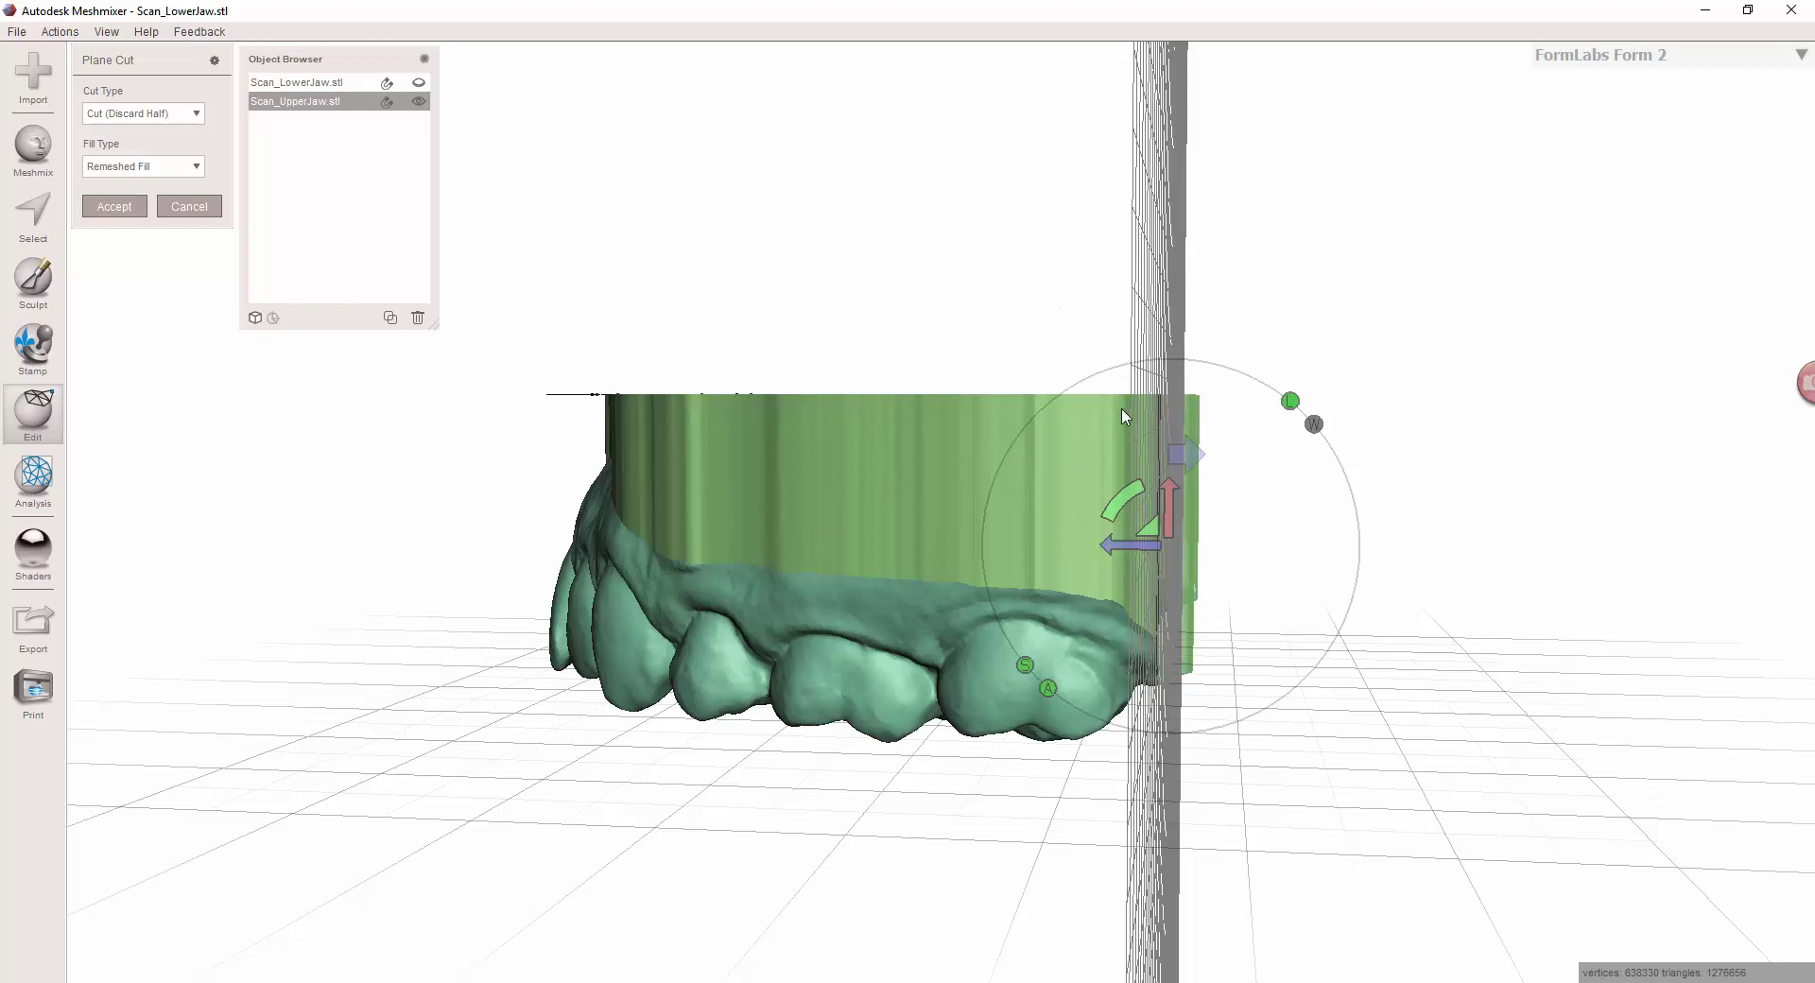
Step: Tilt the cutting plane at the back of the upper arch to -5.00° with the green rotation arc
{"action": "left_click_drag", "start_coordinate": [1122, 511], "coordinate": [1045, 476]}
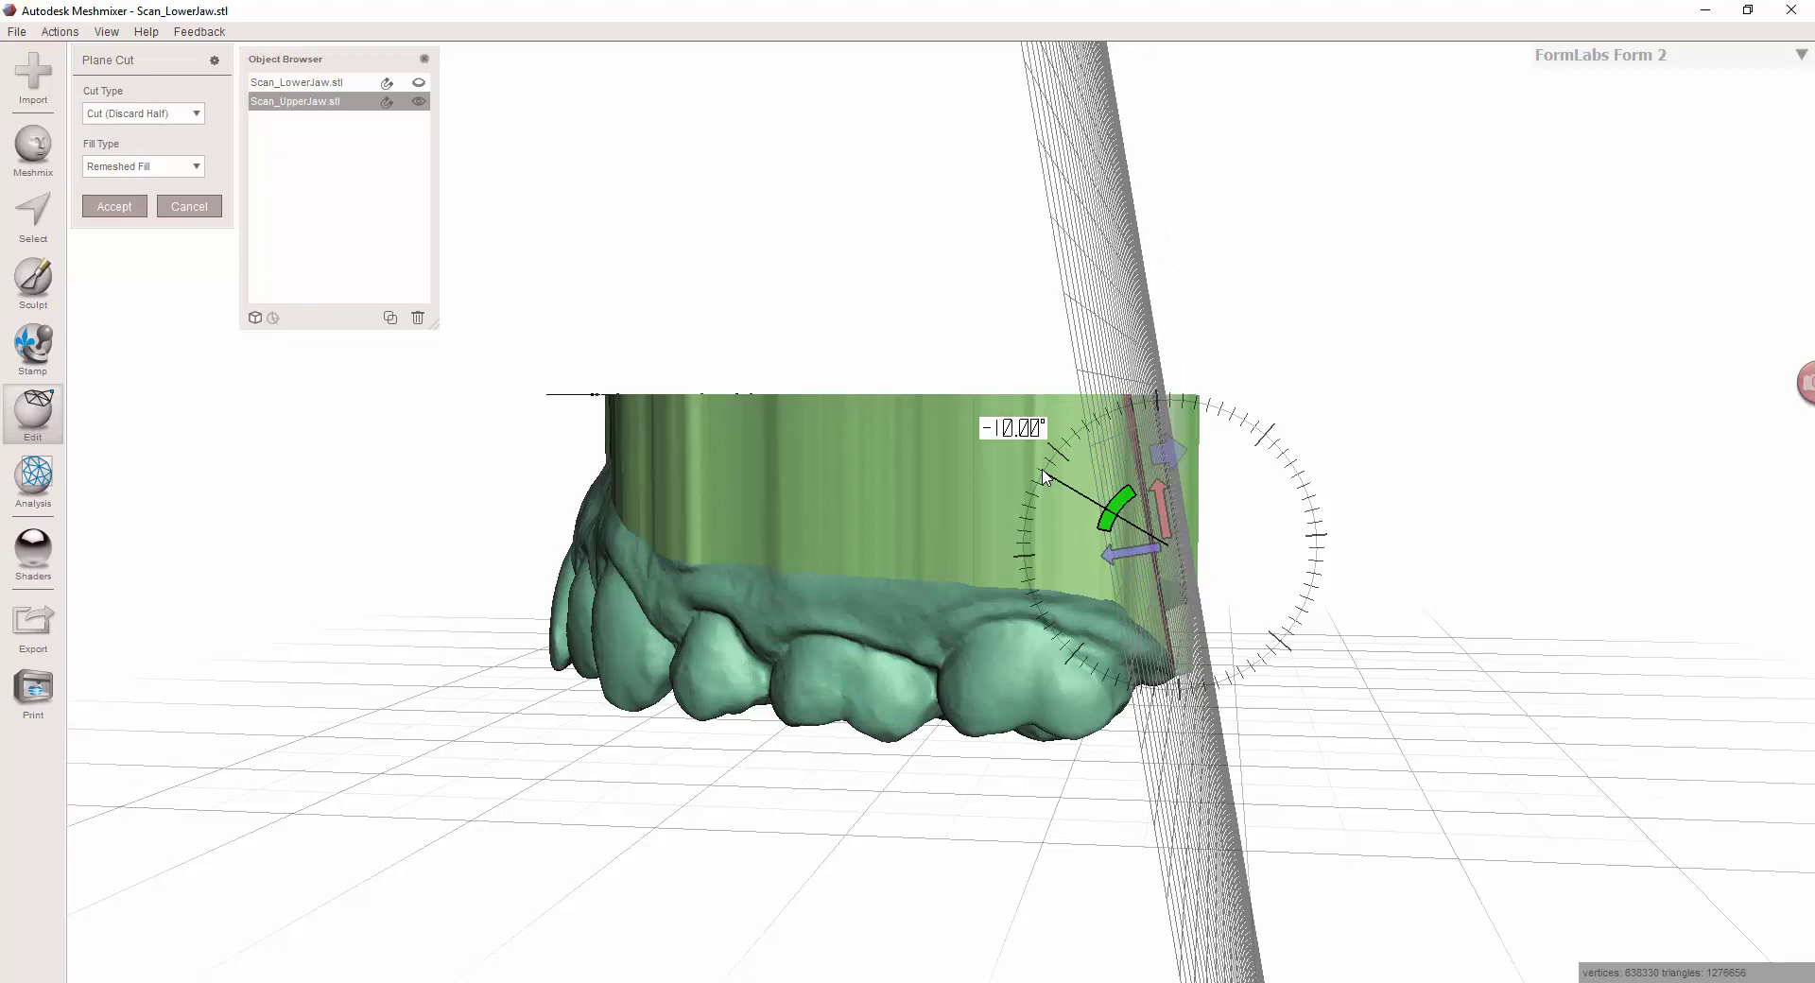
{"action": "left_click_drag", "start_coordinate": [1042, 471], "coordinate": [1047, 462]}
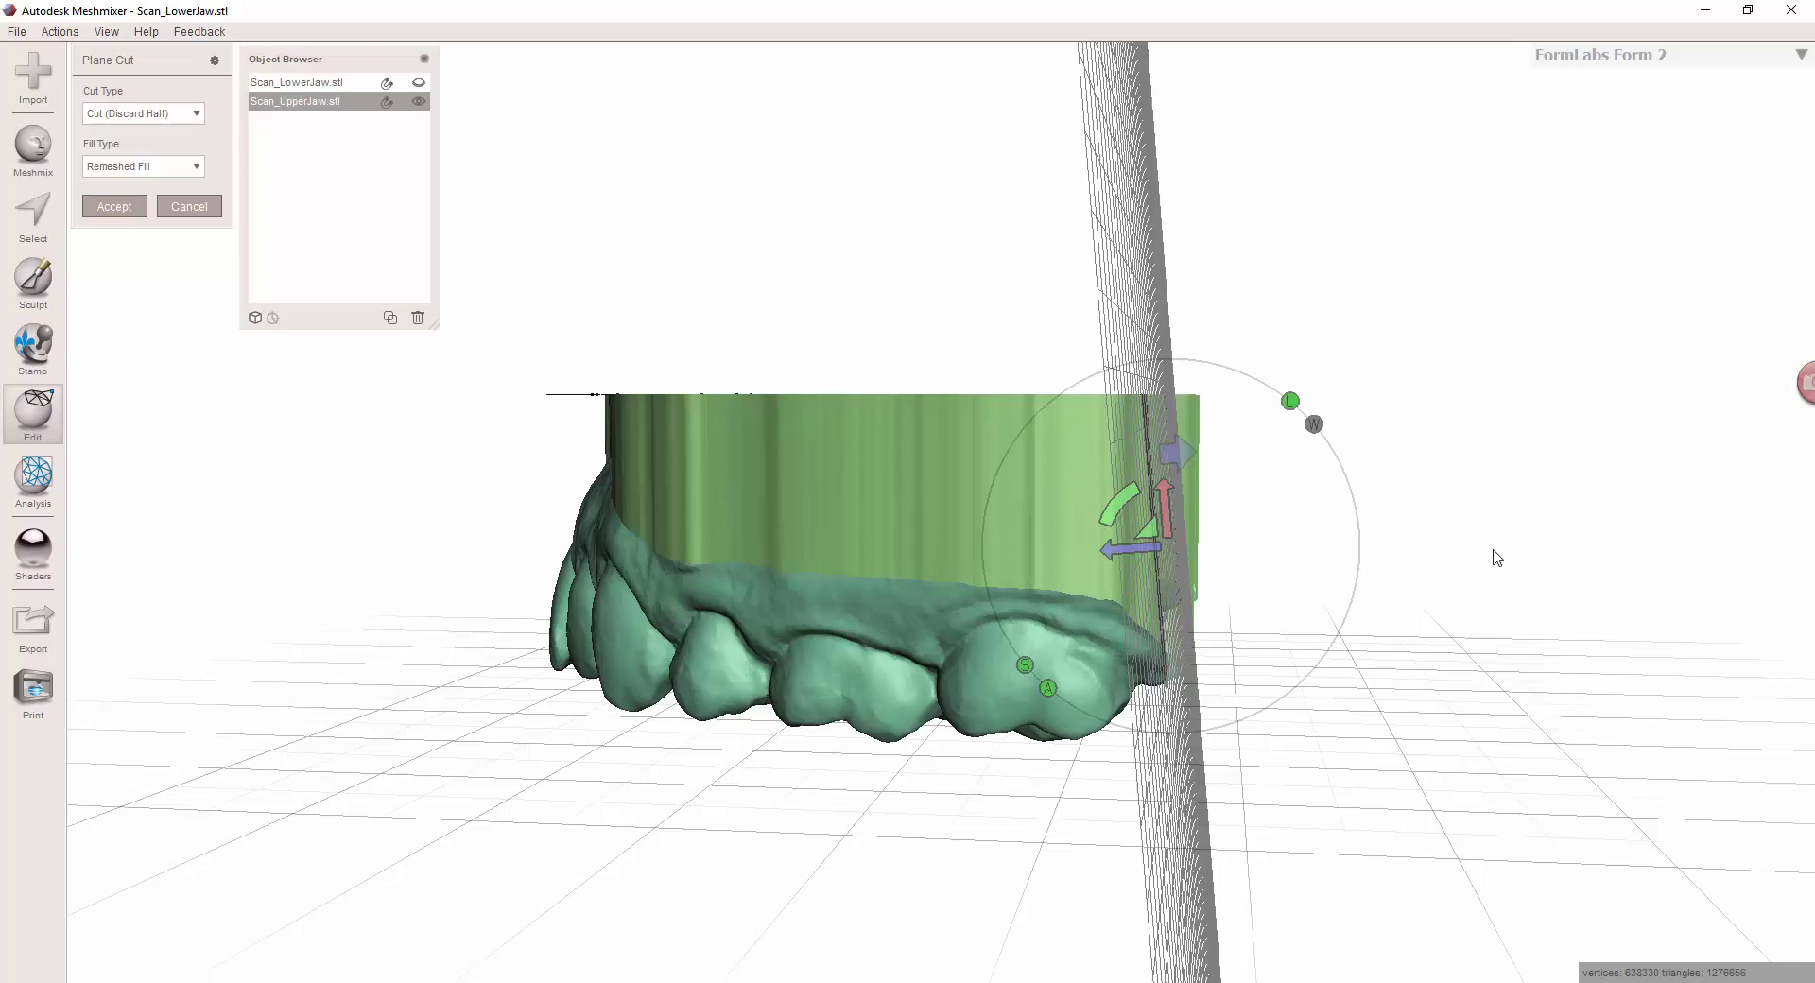
{"action": "right_click_drag", "start_coordinate": [1494, 554], "coordinate": [1380, 378]}
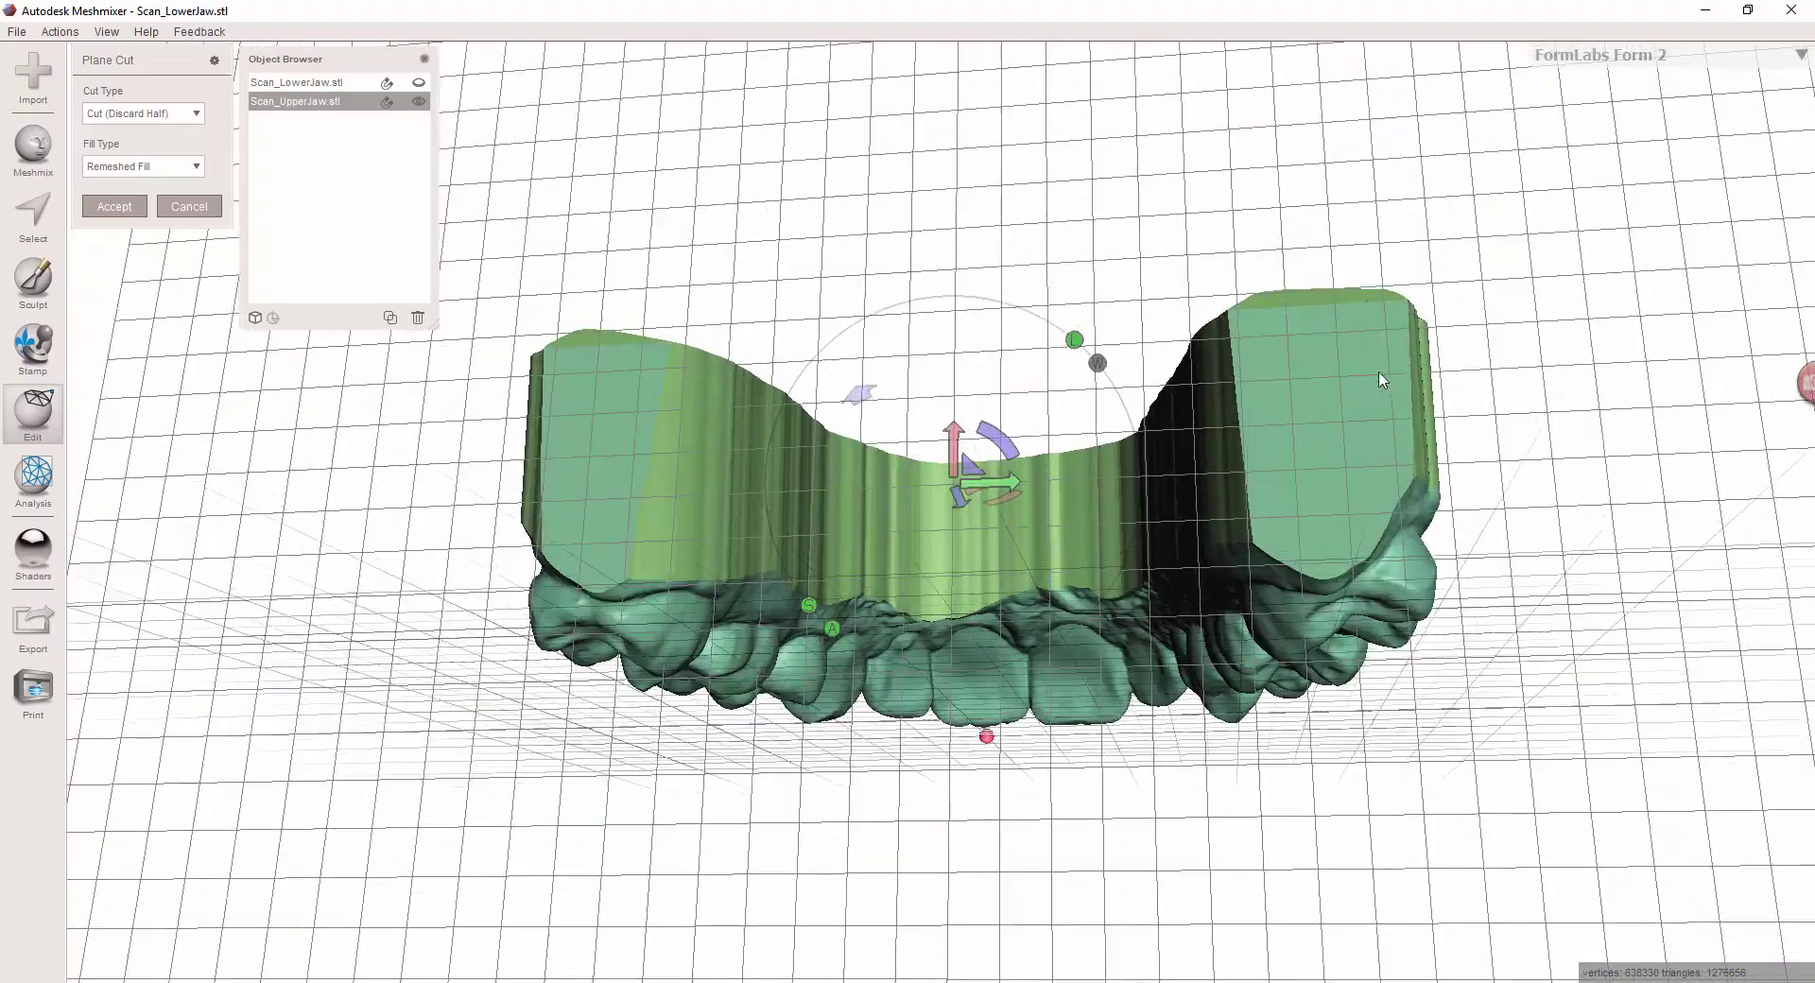
Step: Move the cutting plane along its axis, fine-tuning the offset from -35 to about -34.6
{"action": "right_click_drag", "start_coordinate": [715, 465], "coordinate": [988, 411]}
{"action": "left_click_drag", "start_coordinate": [964, 371], "coordinate": [966, 373]}
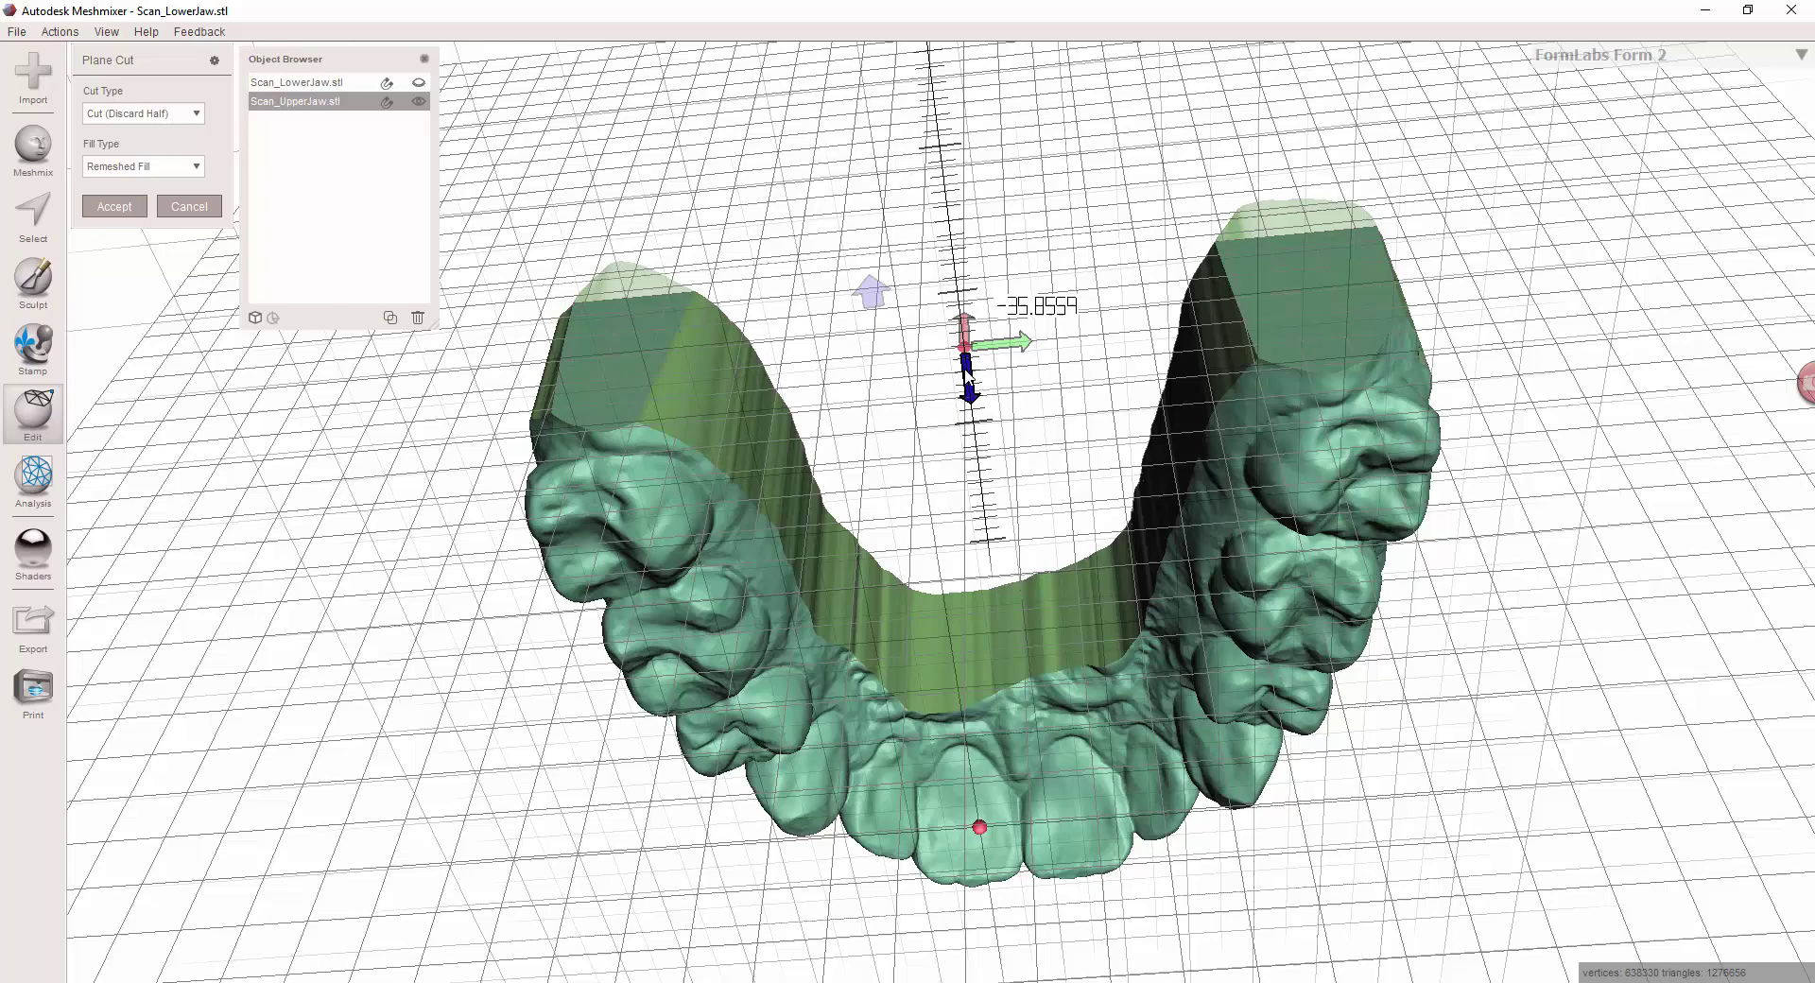
{"action": "left_click_drag", "start_coordinate": [965, 368], "coordinate": [964, 375]}
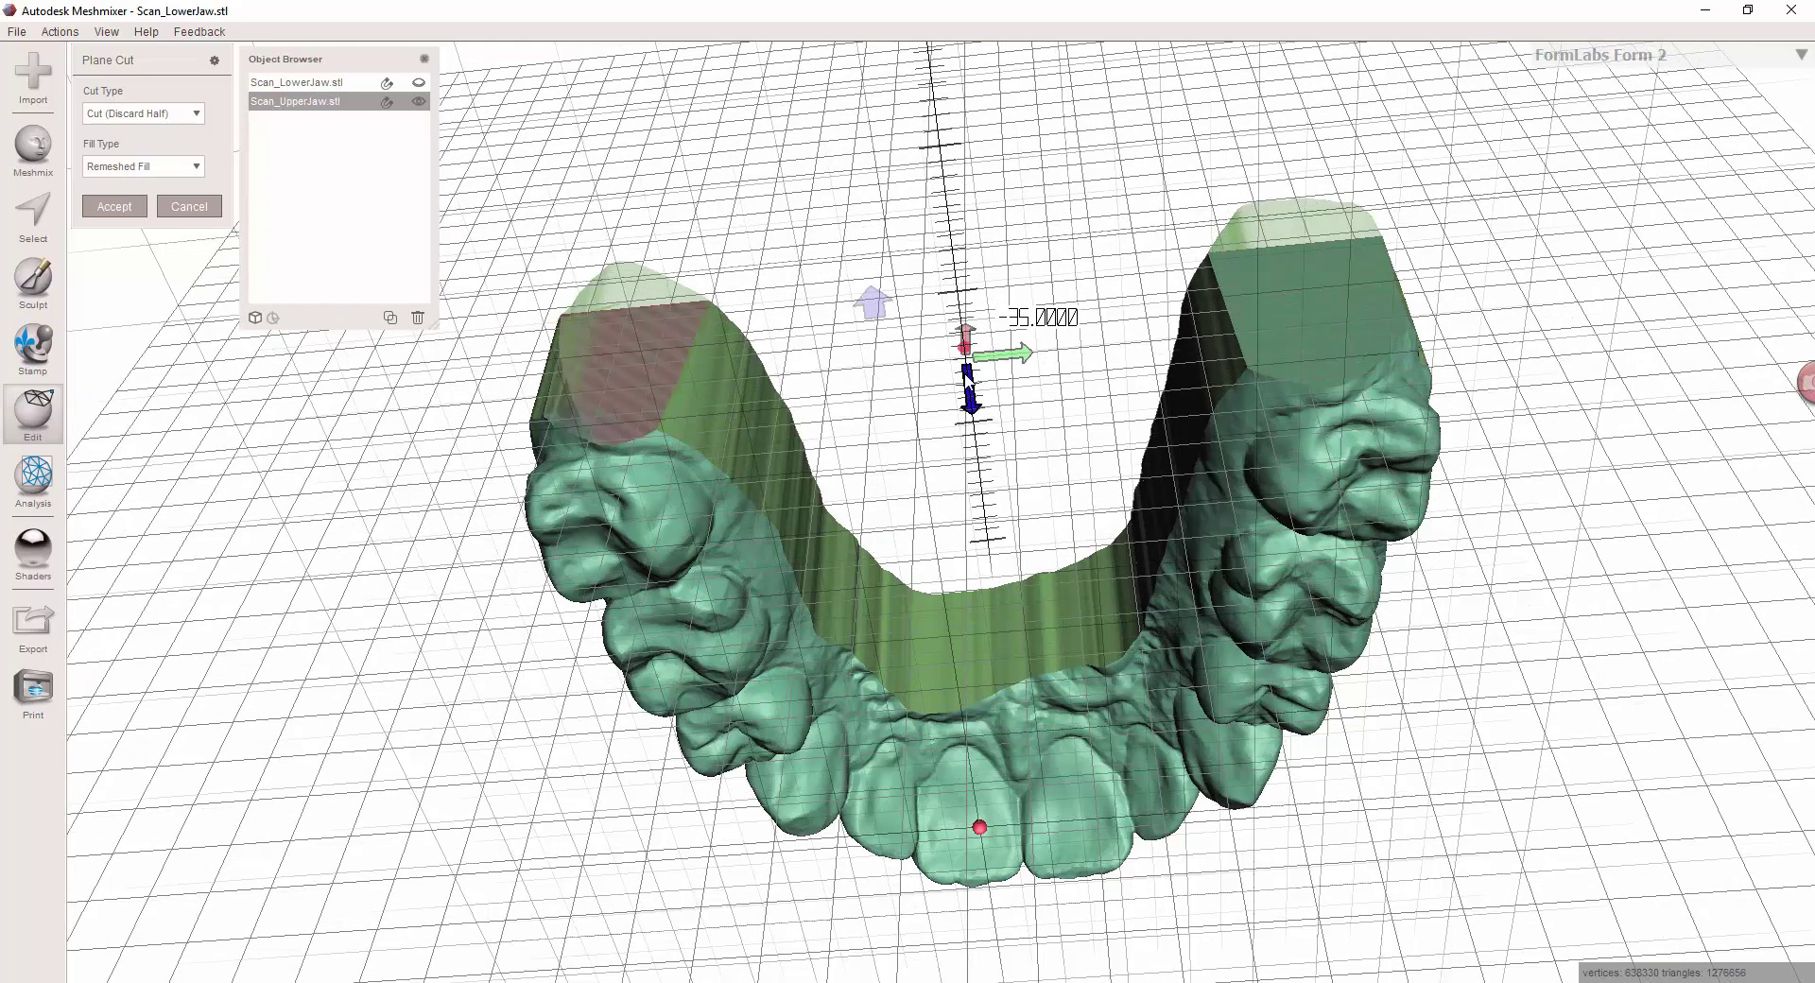
{"action": "right_click_drag", "start_coordinate": [633, 492], "coordinate": [822, 186]}
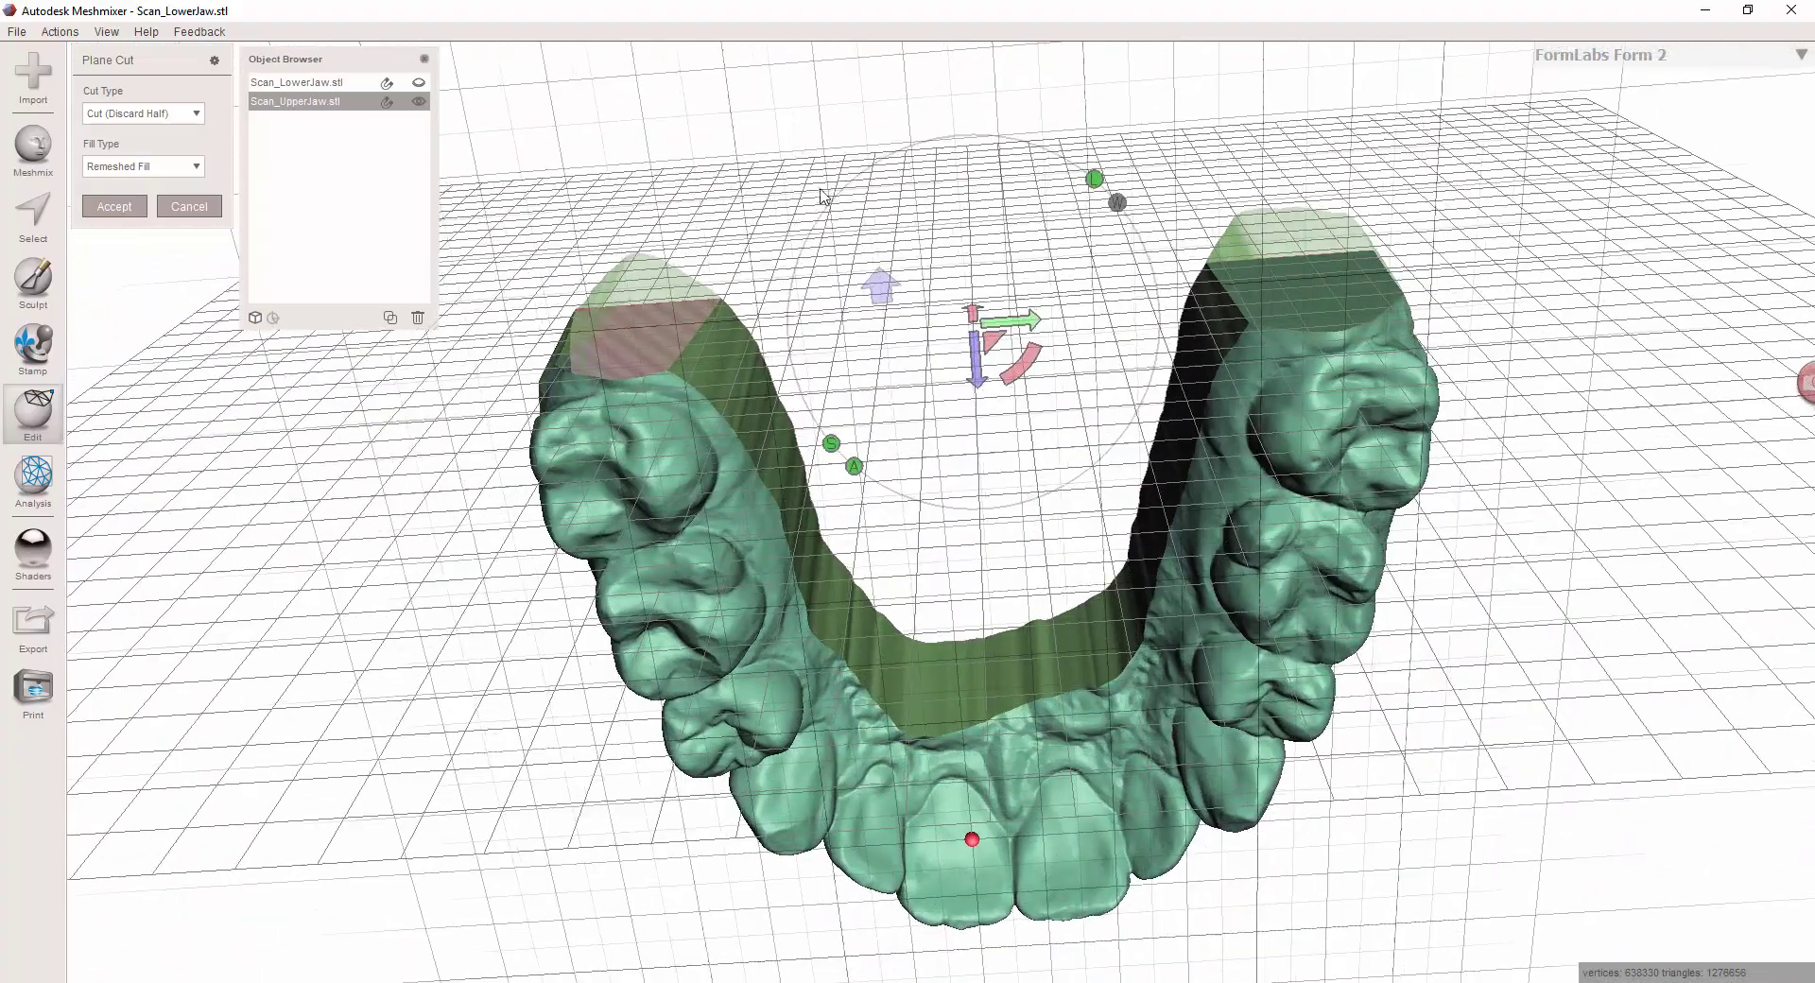
{"action": "left_click_drag", "start_coordinate": [977, 375], "coordinate": [980, 378]}
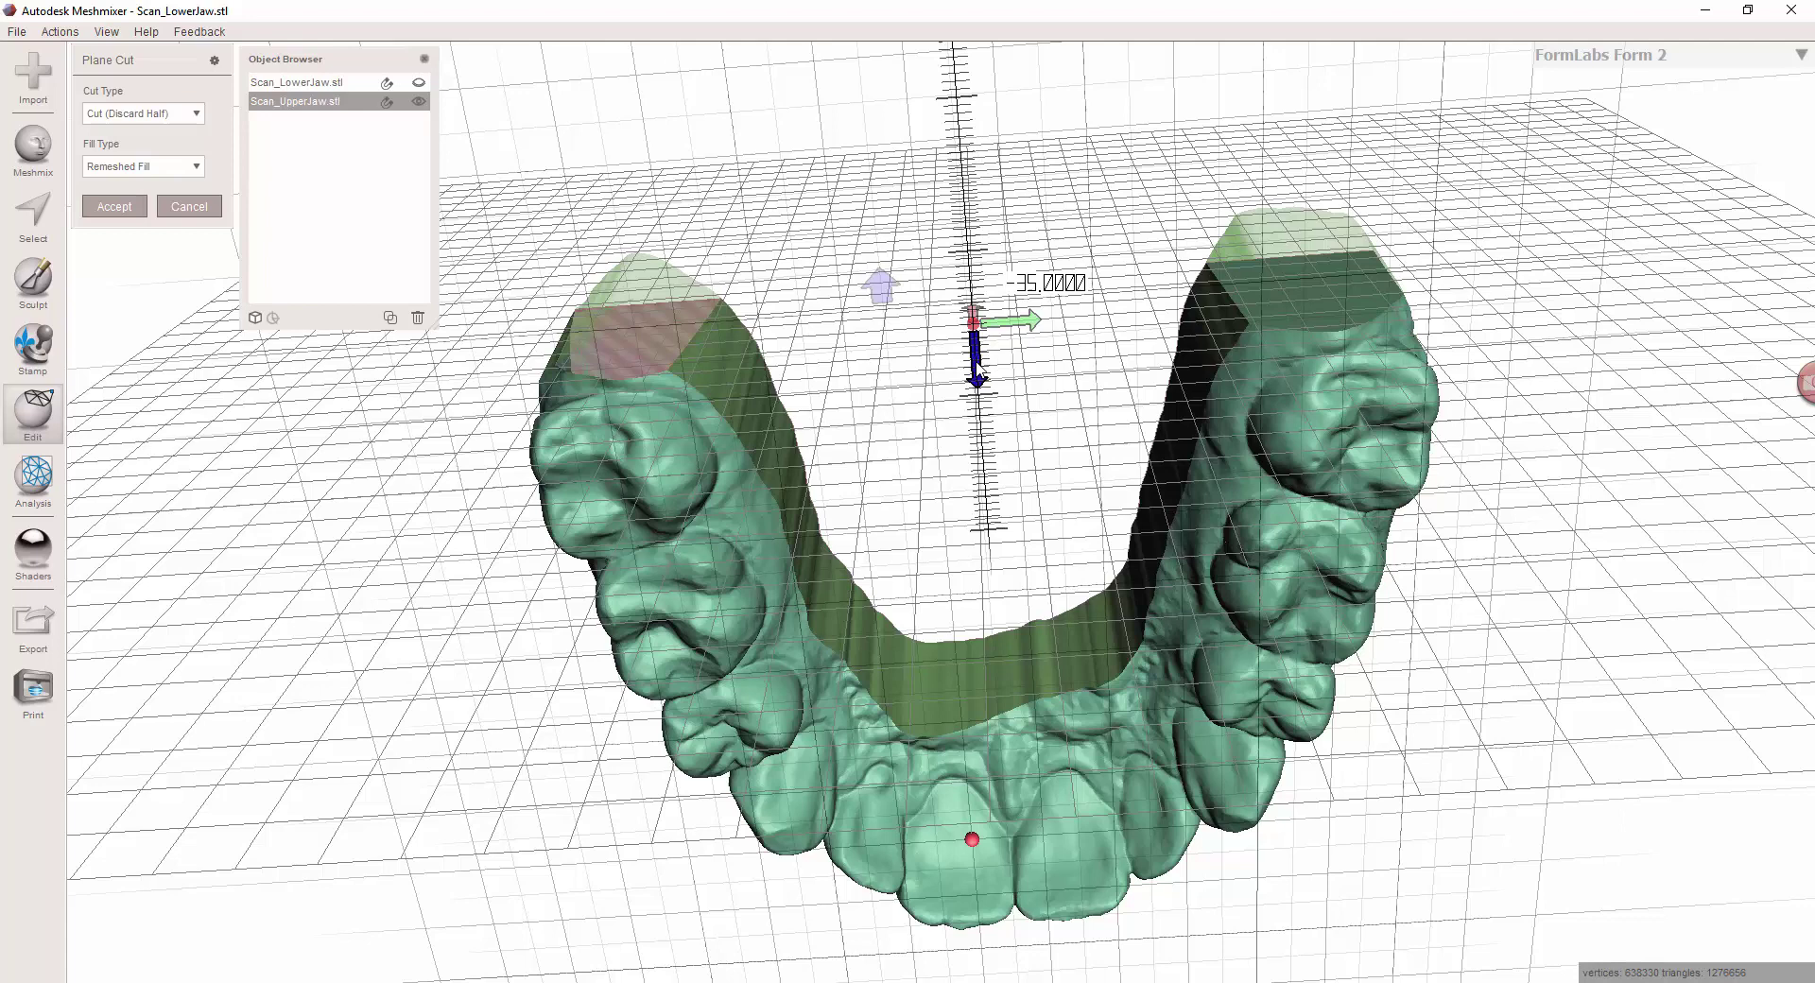
{"action": "left_click_drag", "start_coordinate": [978, 362], "coordinate": [978, 367]}
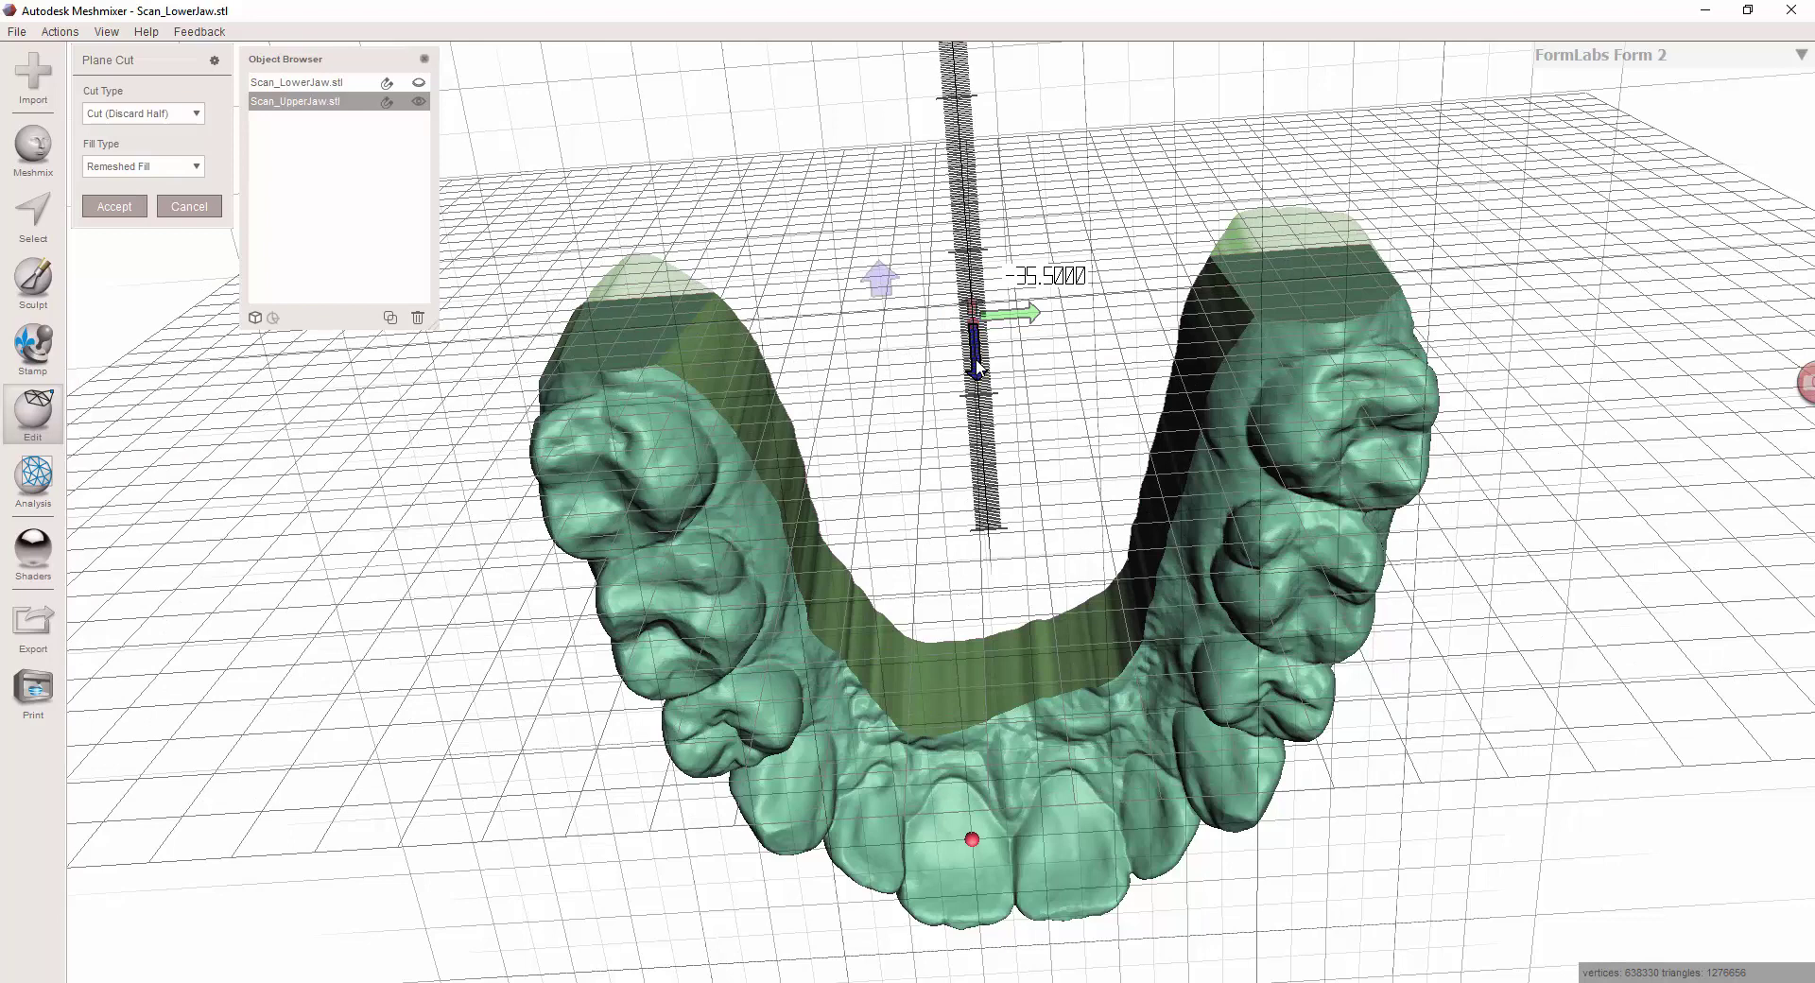
{"action": "left_click_drag", "start_coordinate": [978, 364], "coordinate": [980, 381]}
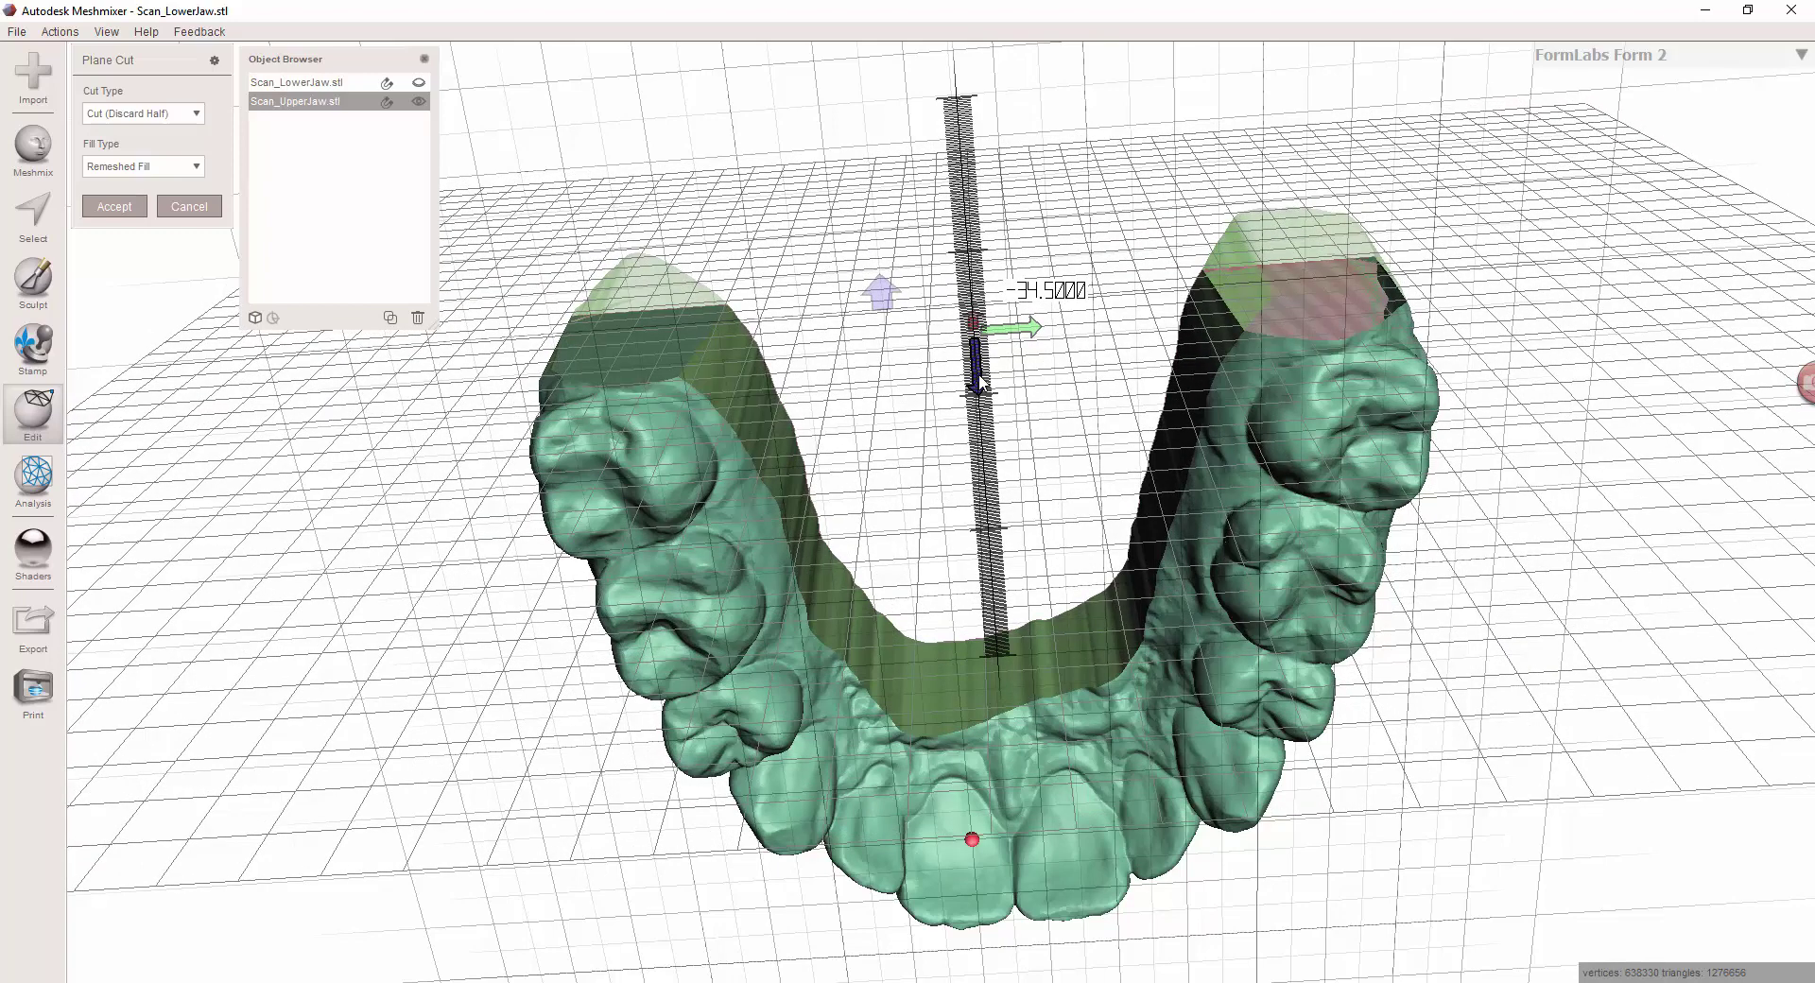
{"action": "left_click_drag", "start_coordinate": [980, 381], "coordinate": [983, 376]}
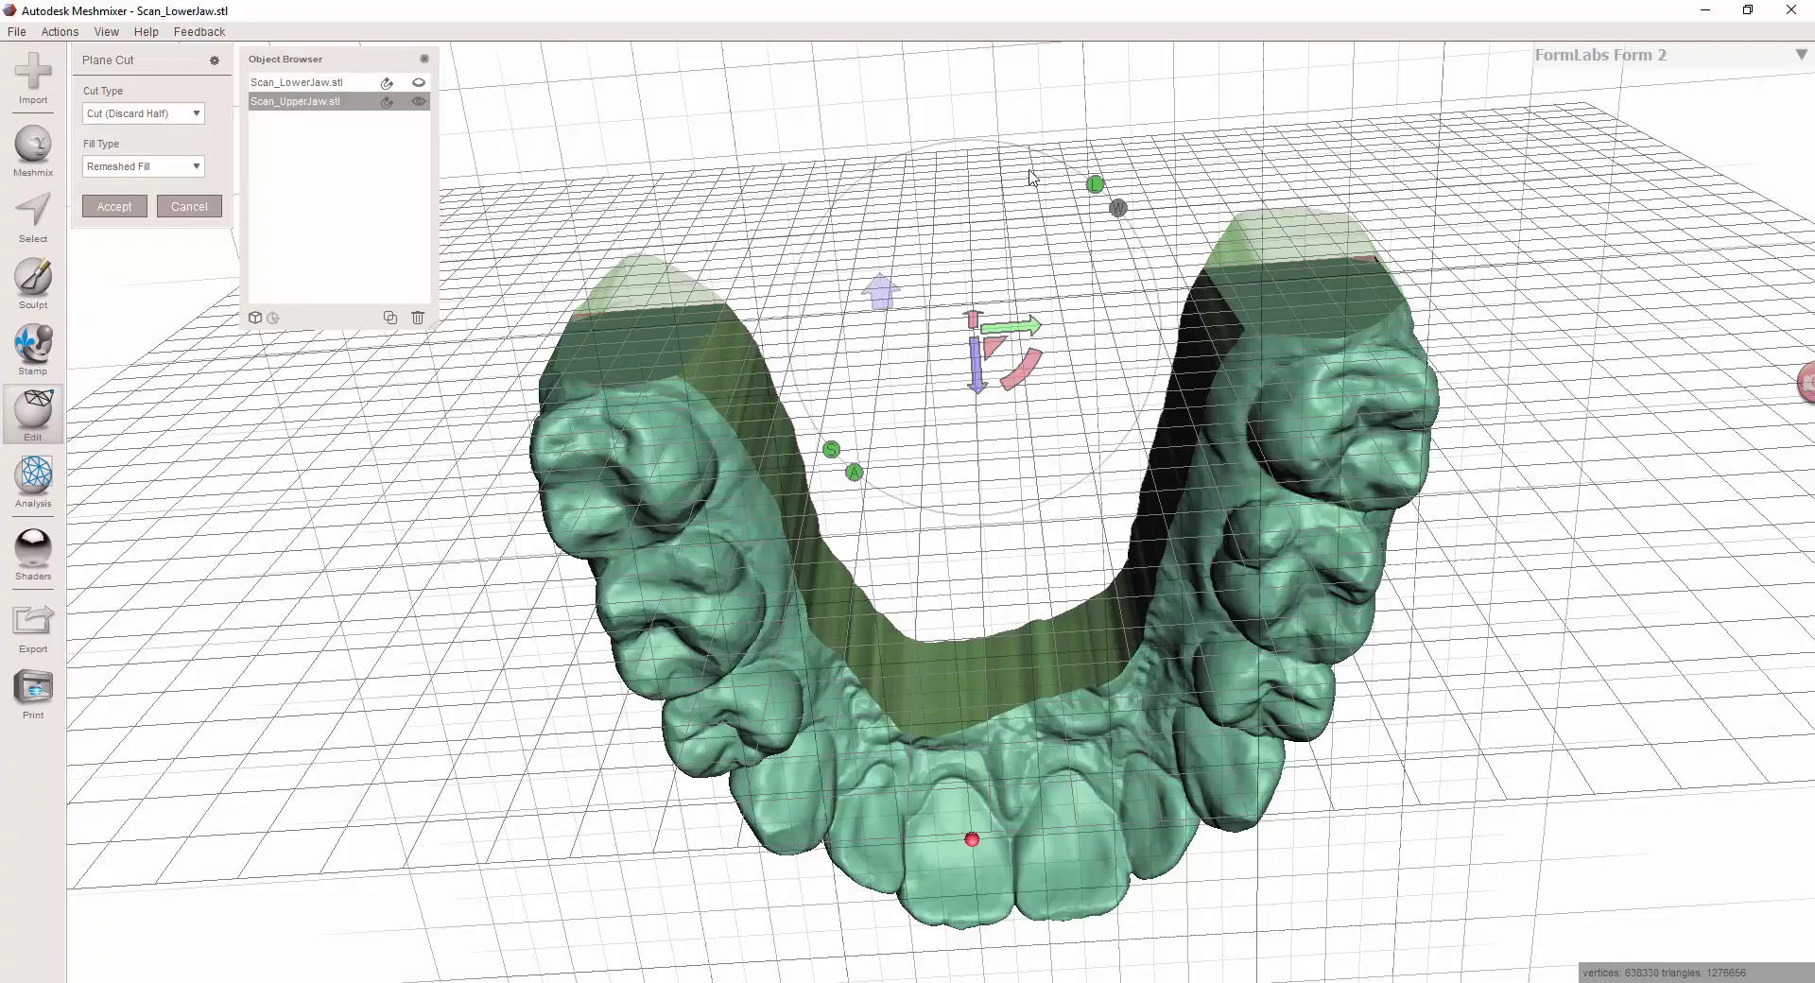
{"action": "right_click_drag", "start_coordinate": [1032, 178], "coordinate": [784, 302]}
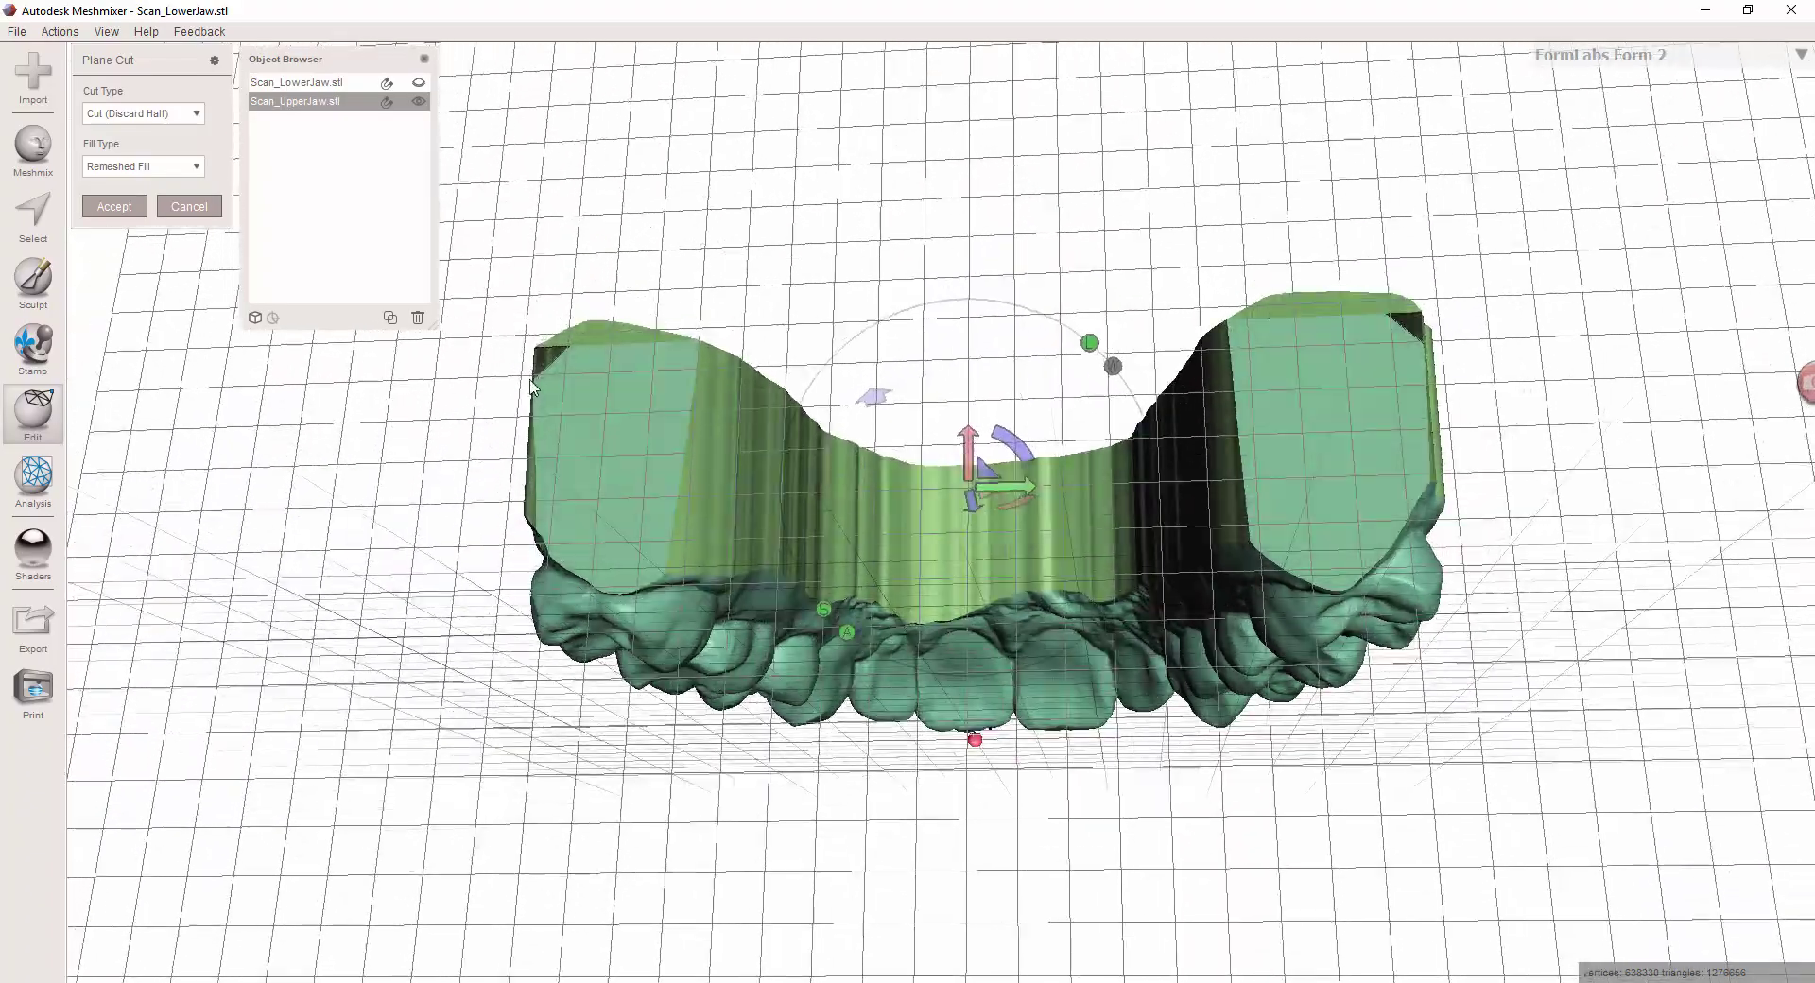
{"action": "right_click_drag", "start_coordinate": [1025, 698], "coordinate": [1001, 609]}
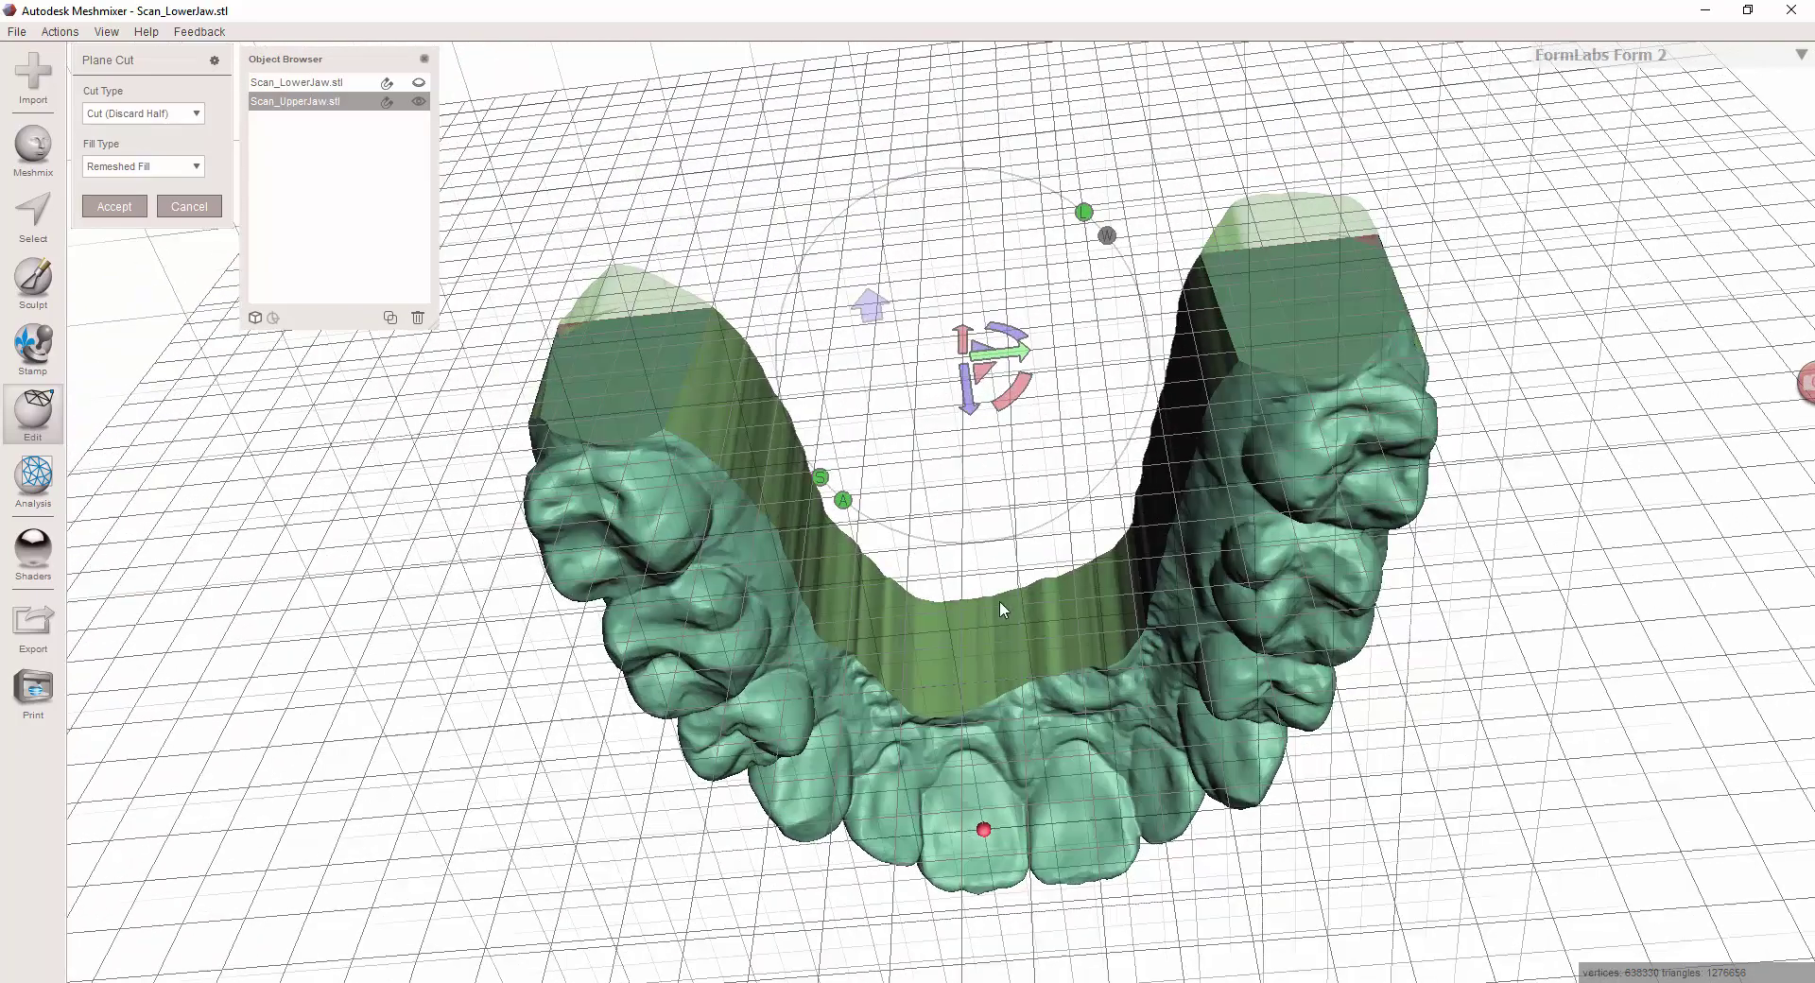
Step: Apply the plane cut so the base blocks end flat, and run the mesh Inspector
{"action": "left_click", "coordinate": [124, 221]}
{"action": "right_click_drag", "start_coordinate": [934, 214], "coordinate": [944, 329]}
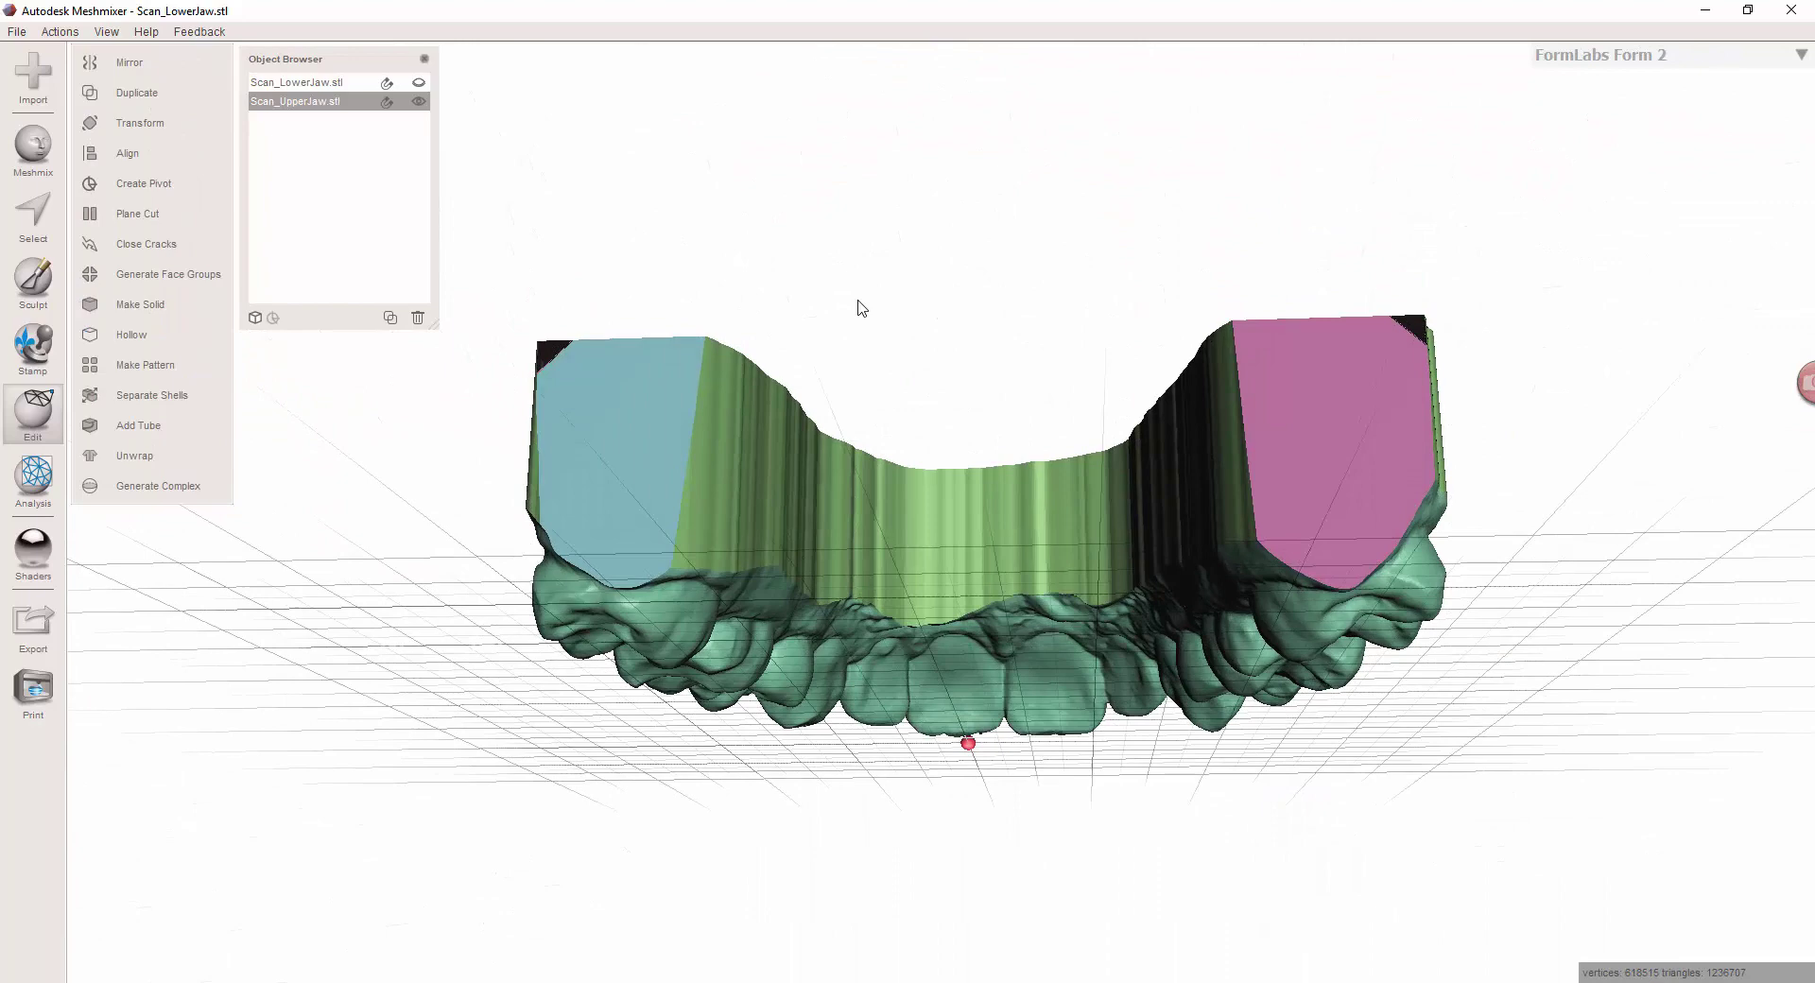
{"action": "left_click", "coordinate": [32, 476]}
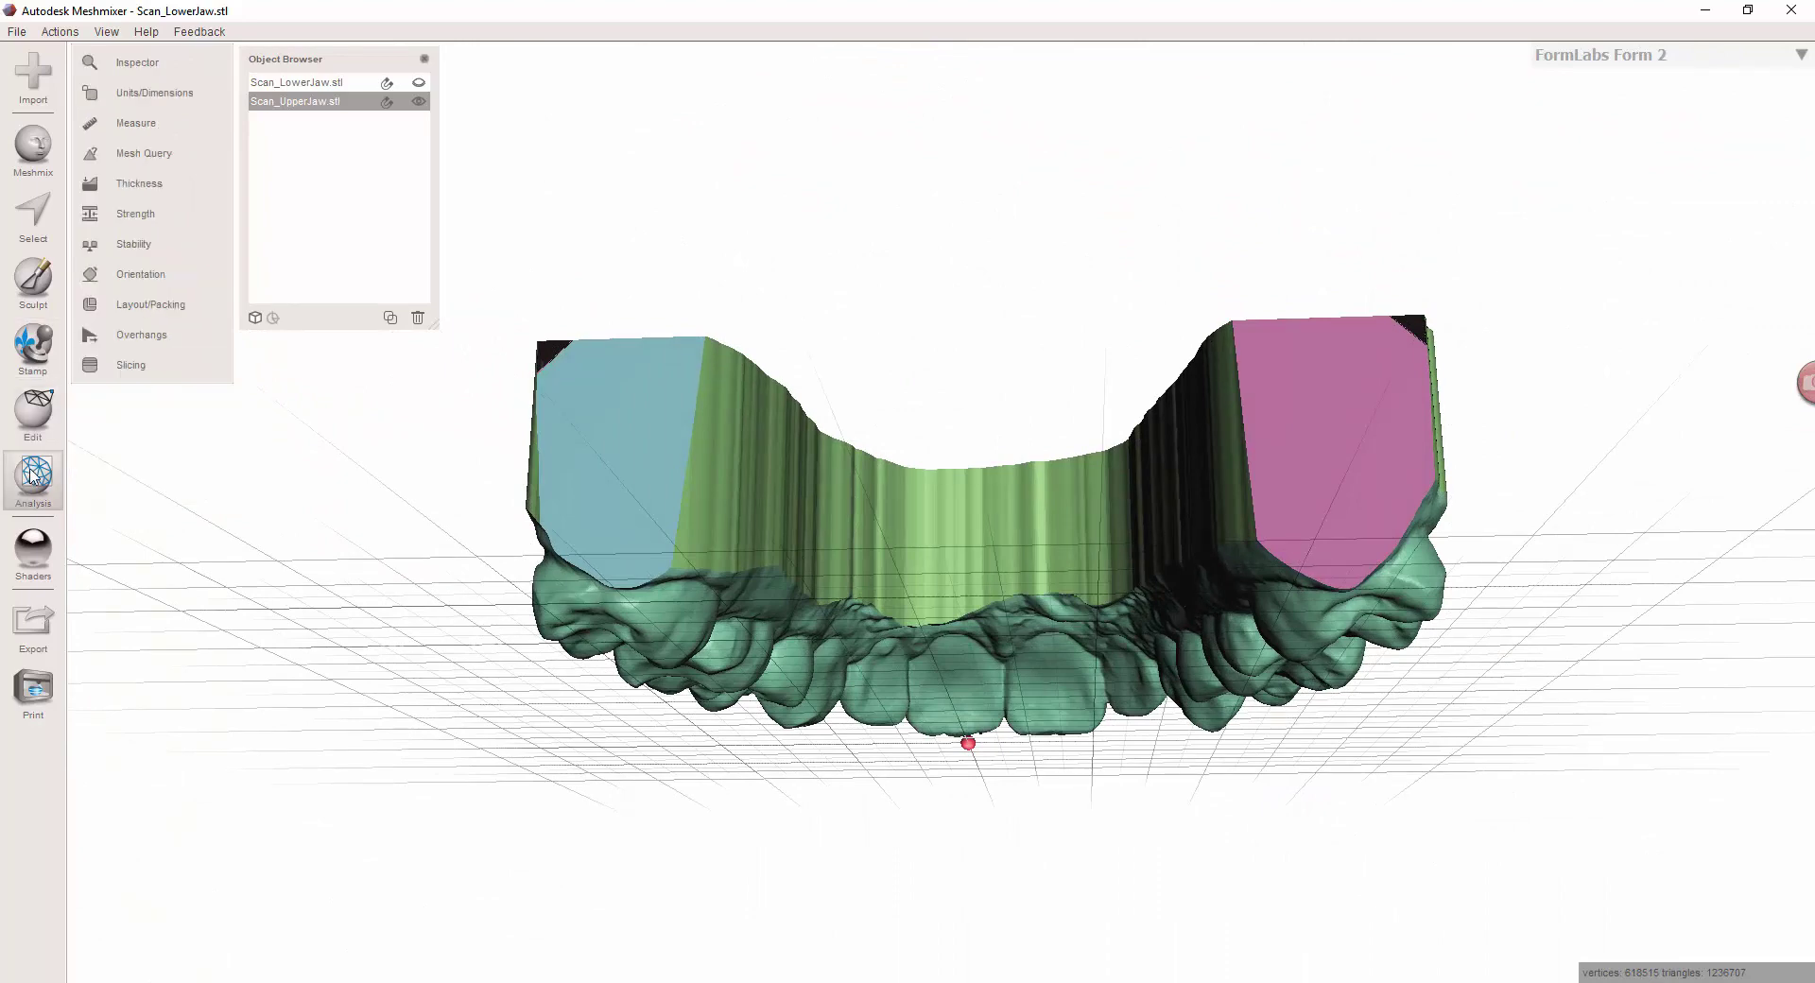
{"action": "left_click", "coordinate": [146, 64]}
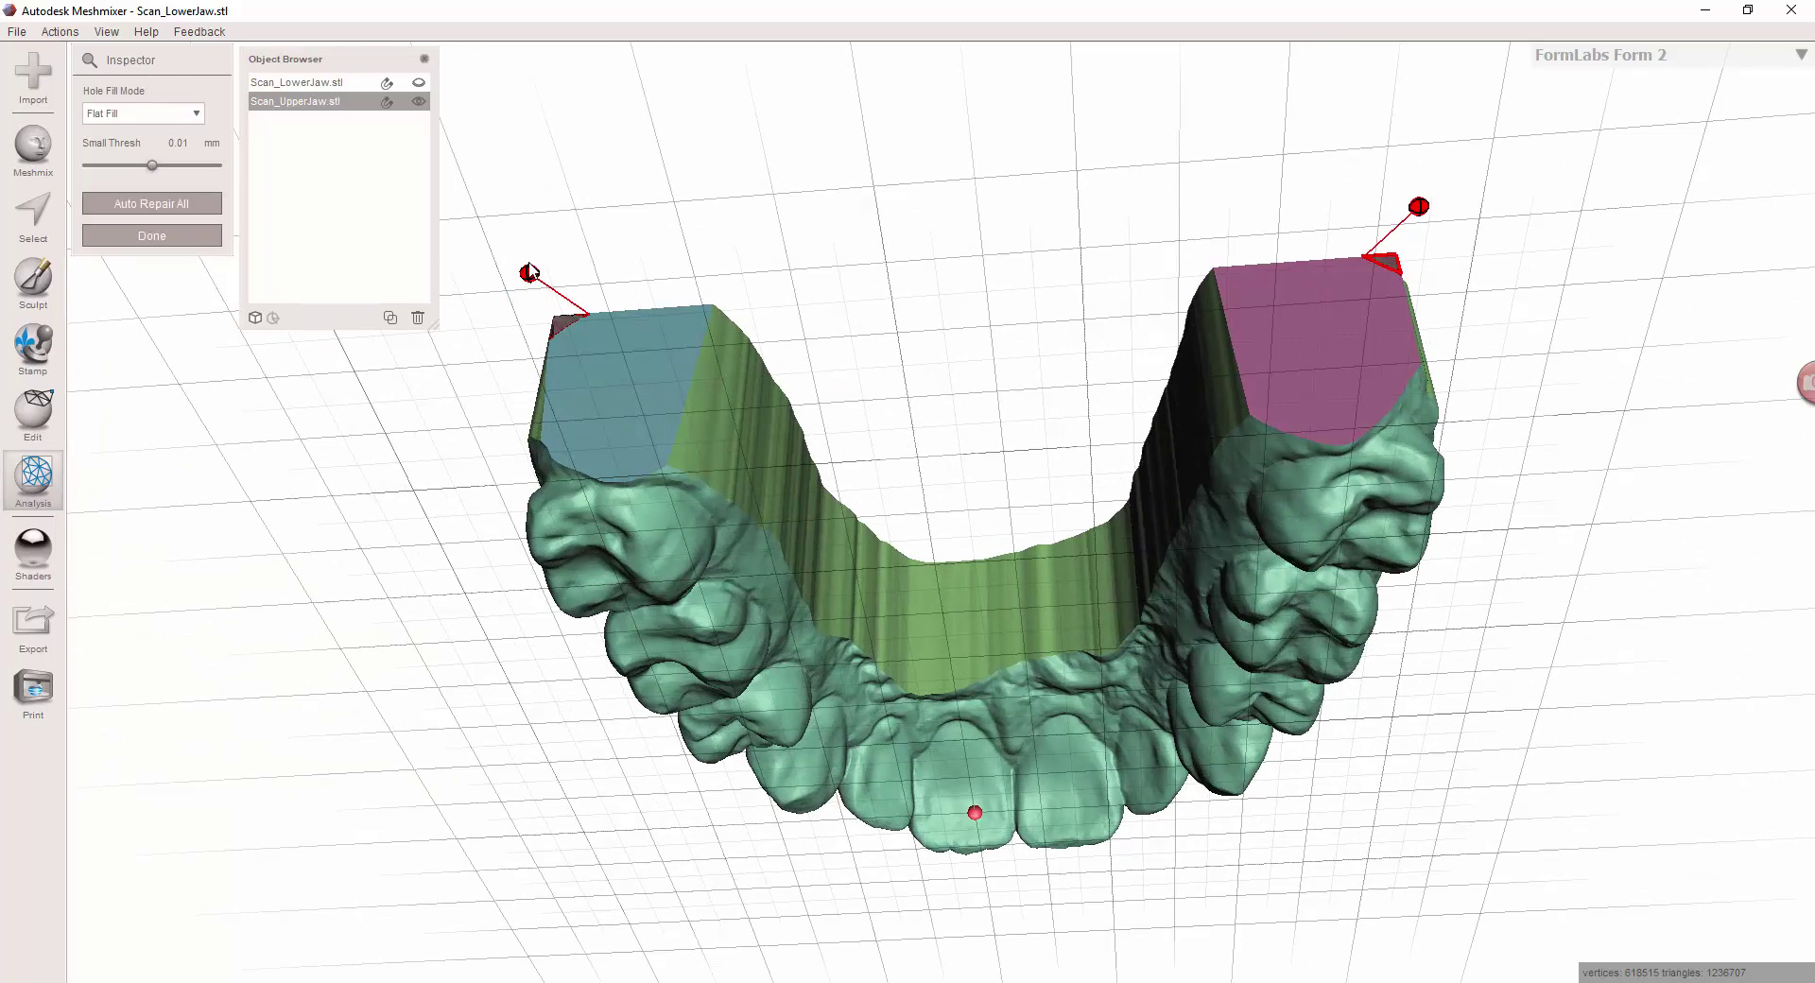
Step: Fill the holes flagged at the left and right block corners and the jaw corner
{"action": "left_click", "coordinate": [530, 274]}
{"action": "left_click", "coordinate": [1418, 206]}
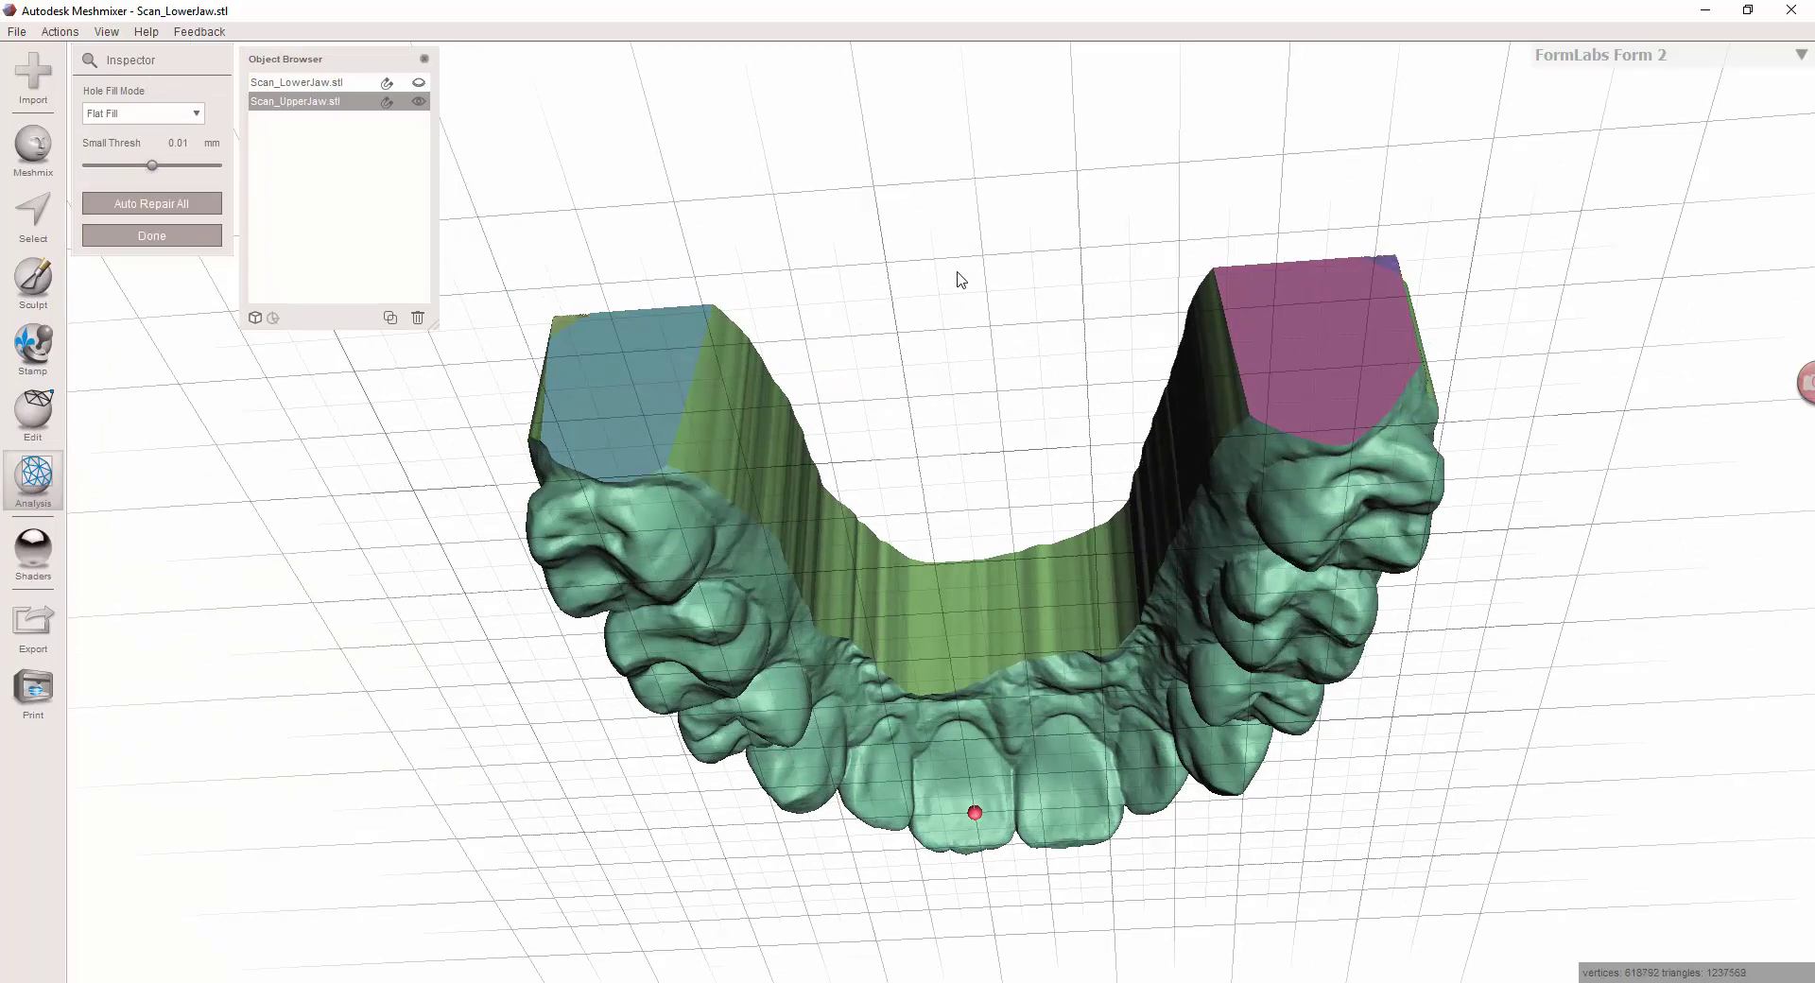
{"action": "mouse_move", "coordinate": [961, 280]}
{"action": "right_mouse_down"}
{"action": "mouse_move", "coordinate": [980, 466]}
{"action": "mouse_move", "coordinate": [977, 296]}
{"action": "right_mouse_up"}
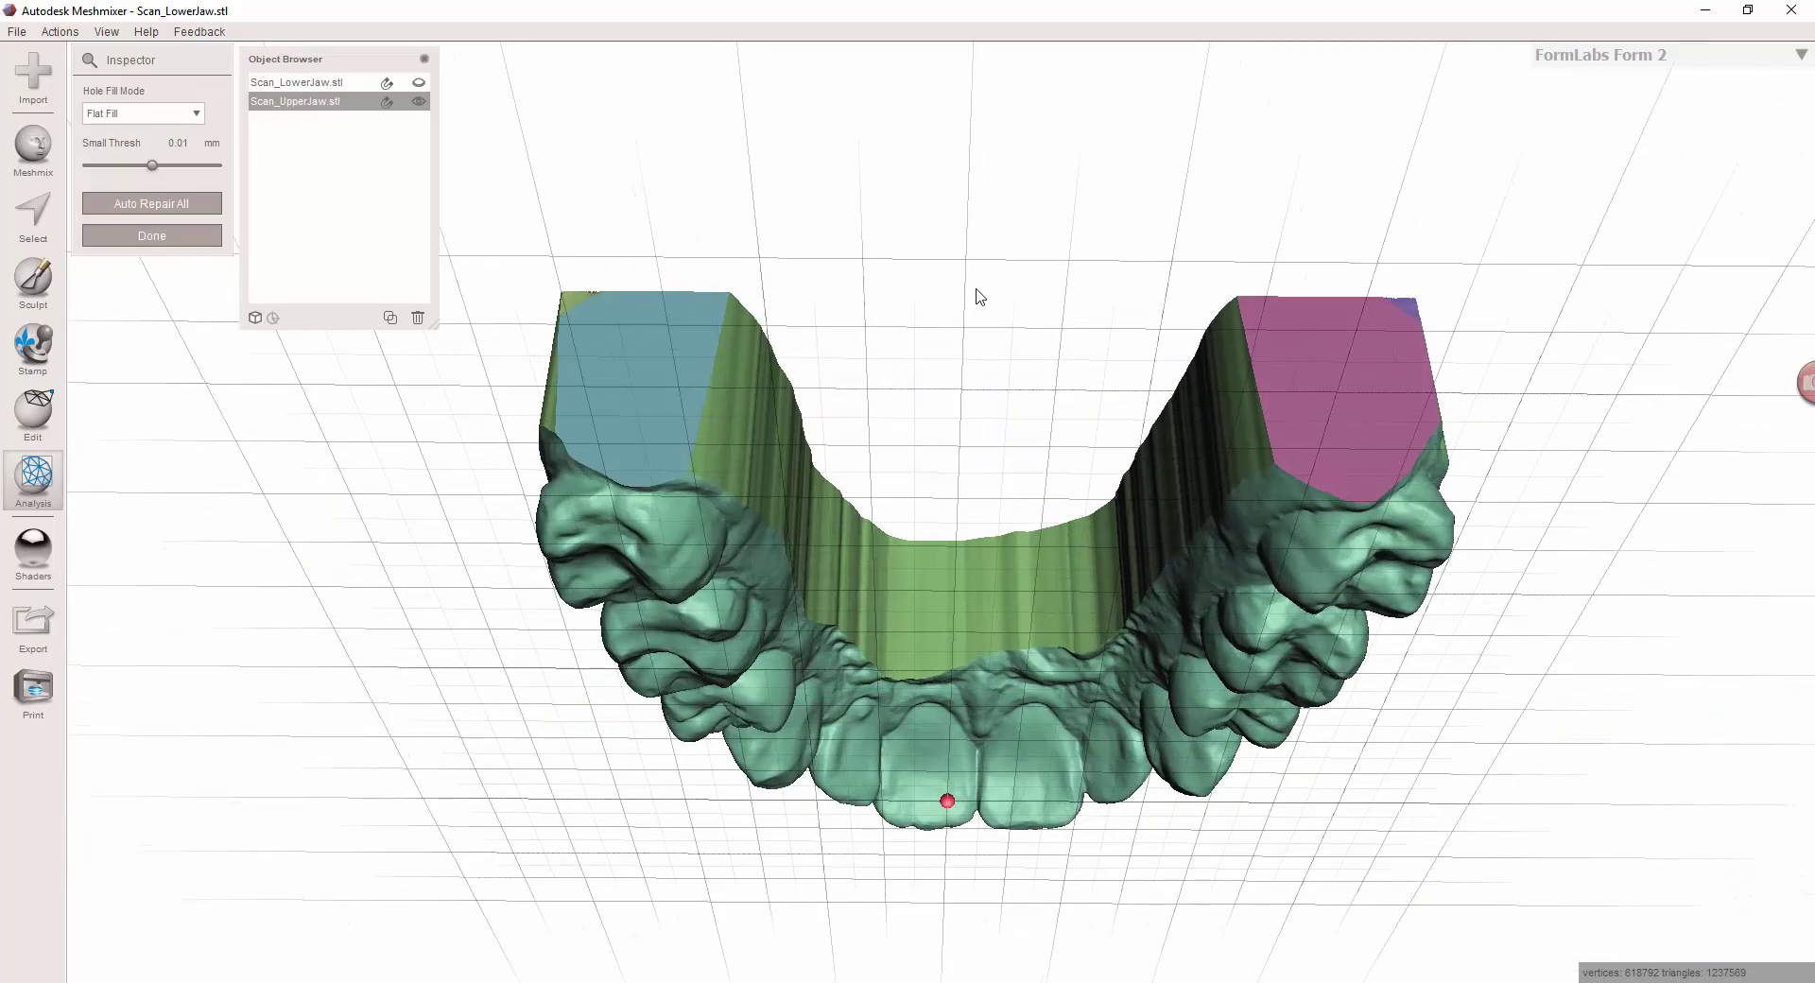
{"action": "left_click", "coordinate": [139, 237]}
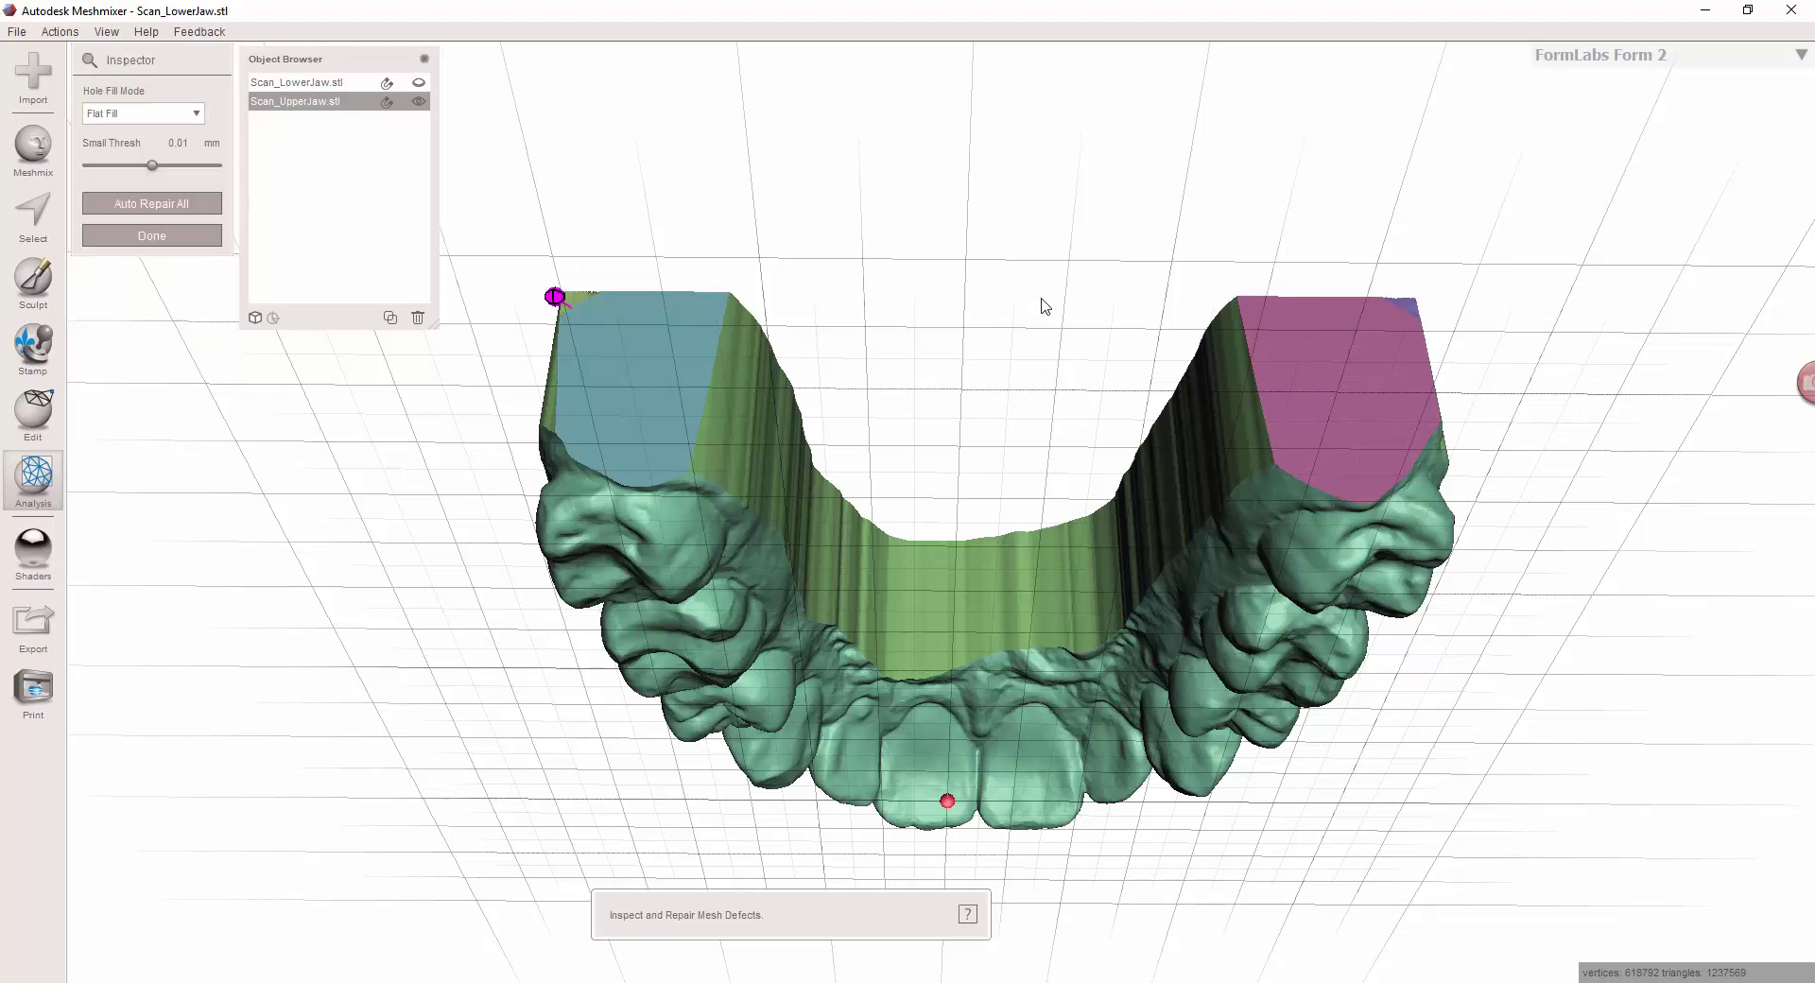
{"action": "left_click", "coordinate": [554, 298]}
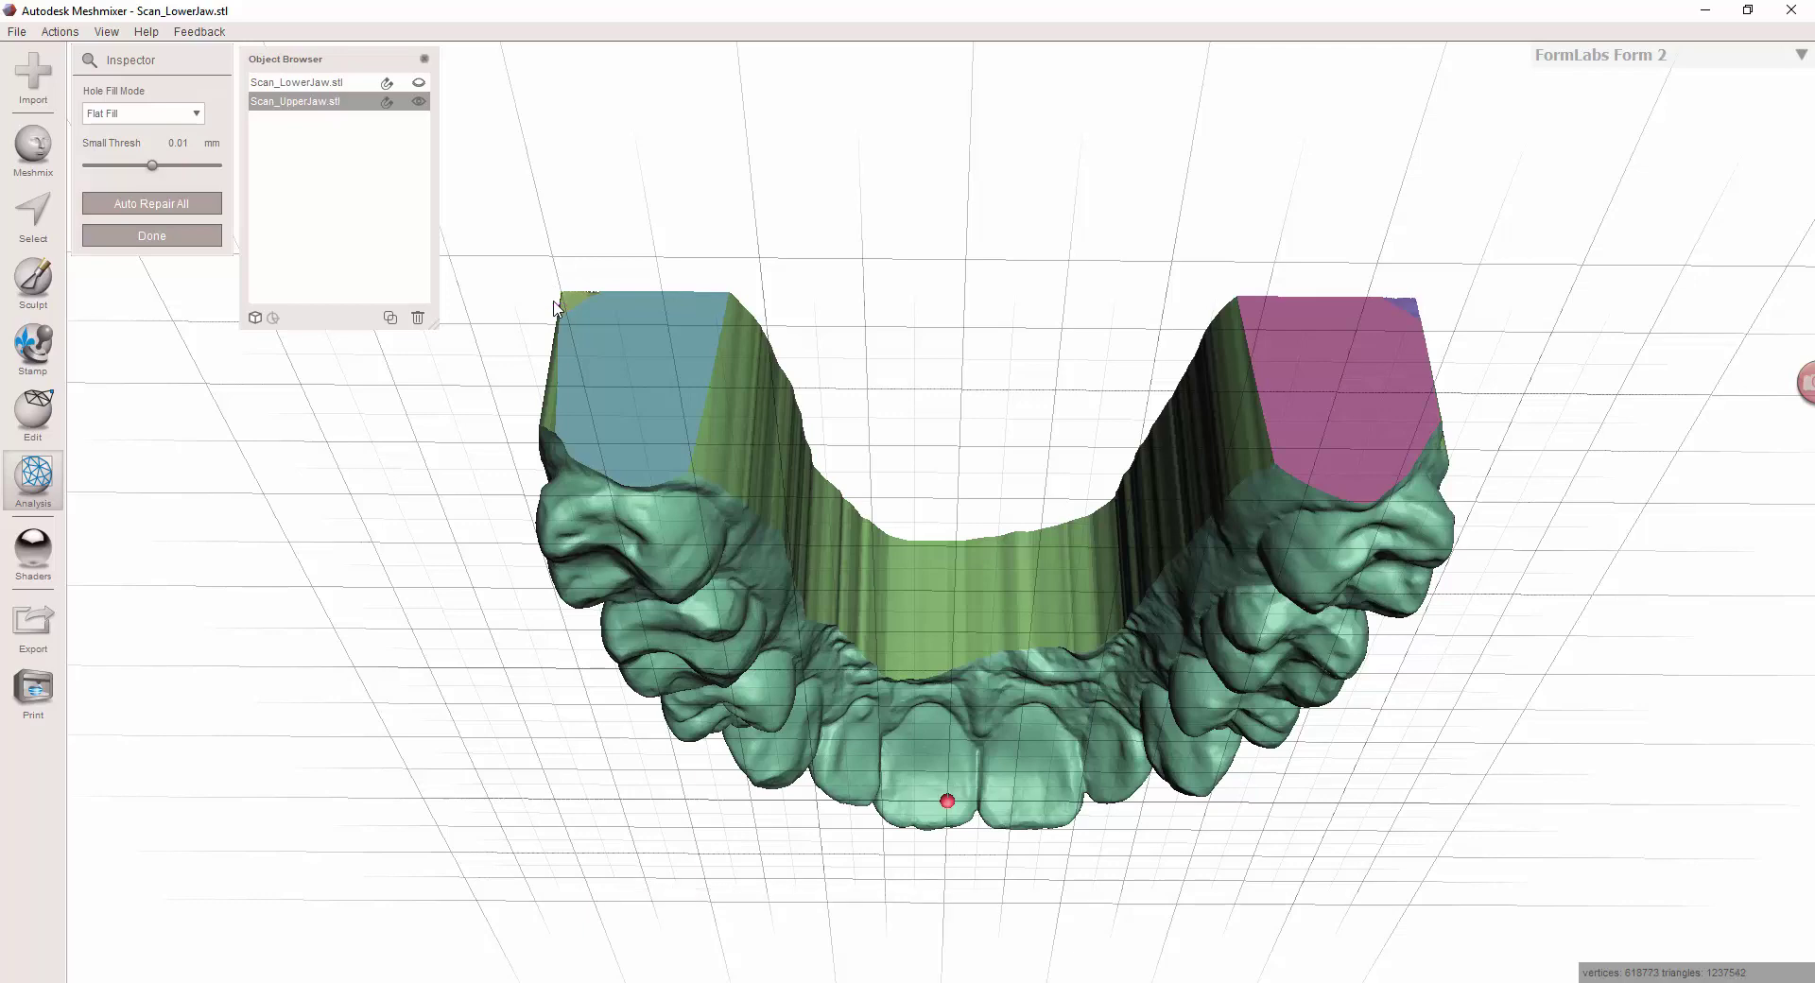
{"action": "left_click", "coordinate": [171, 237]}
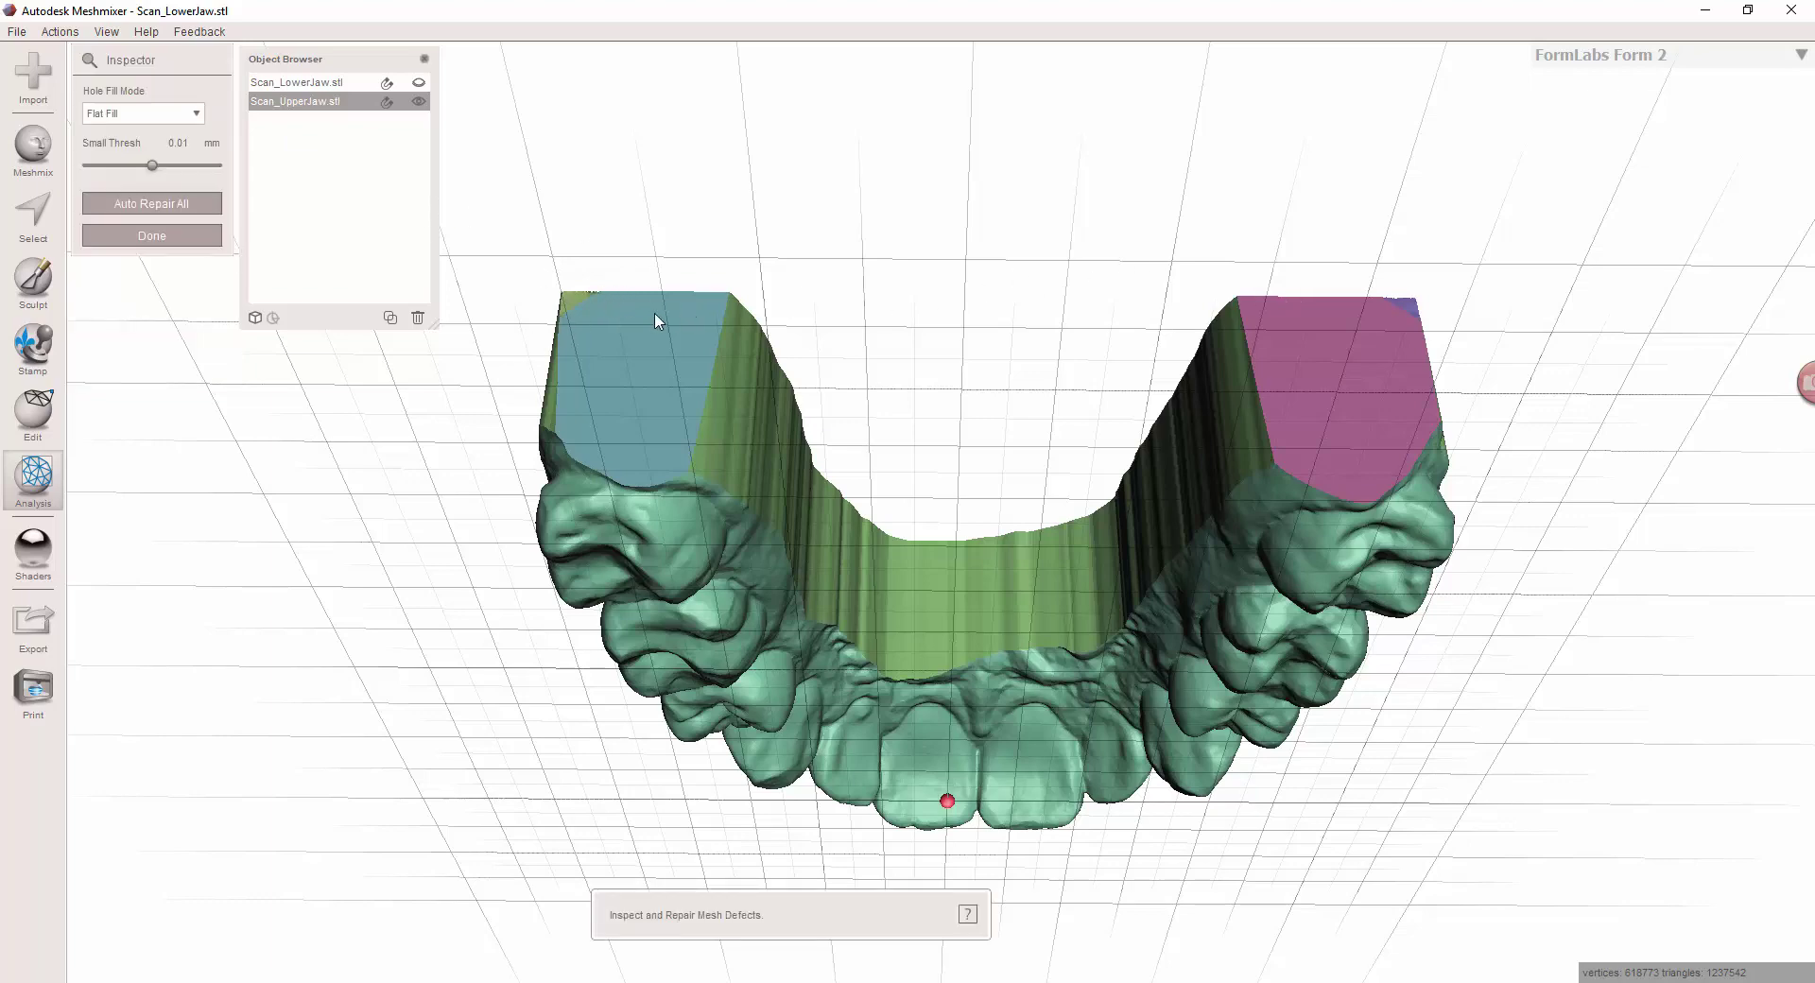
{"action": "right_click_drag", "start_coordinate": [800, 328], "coordinate": [969, 436]}
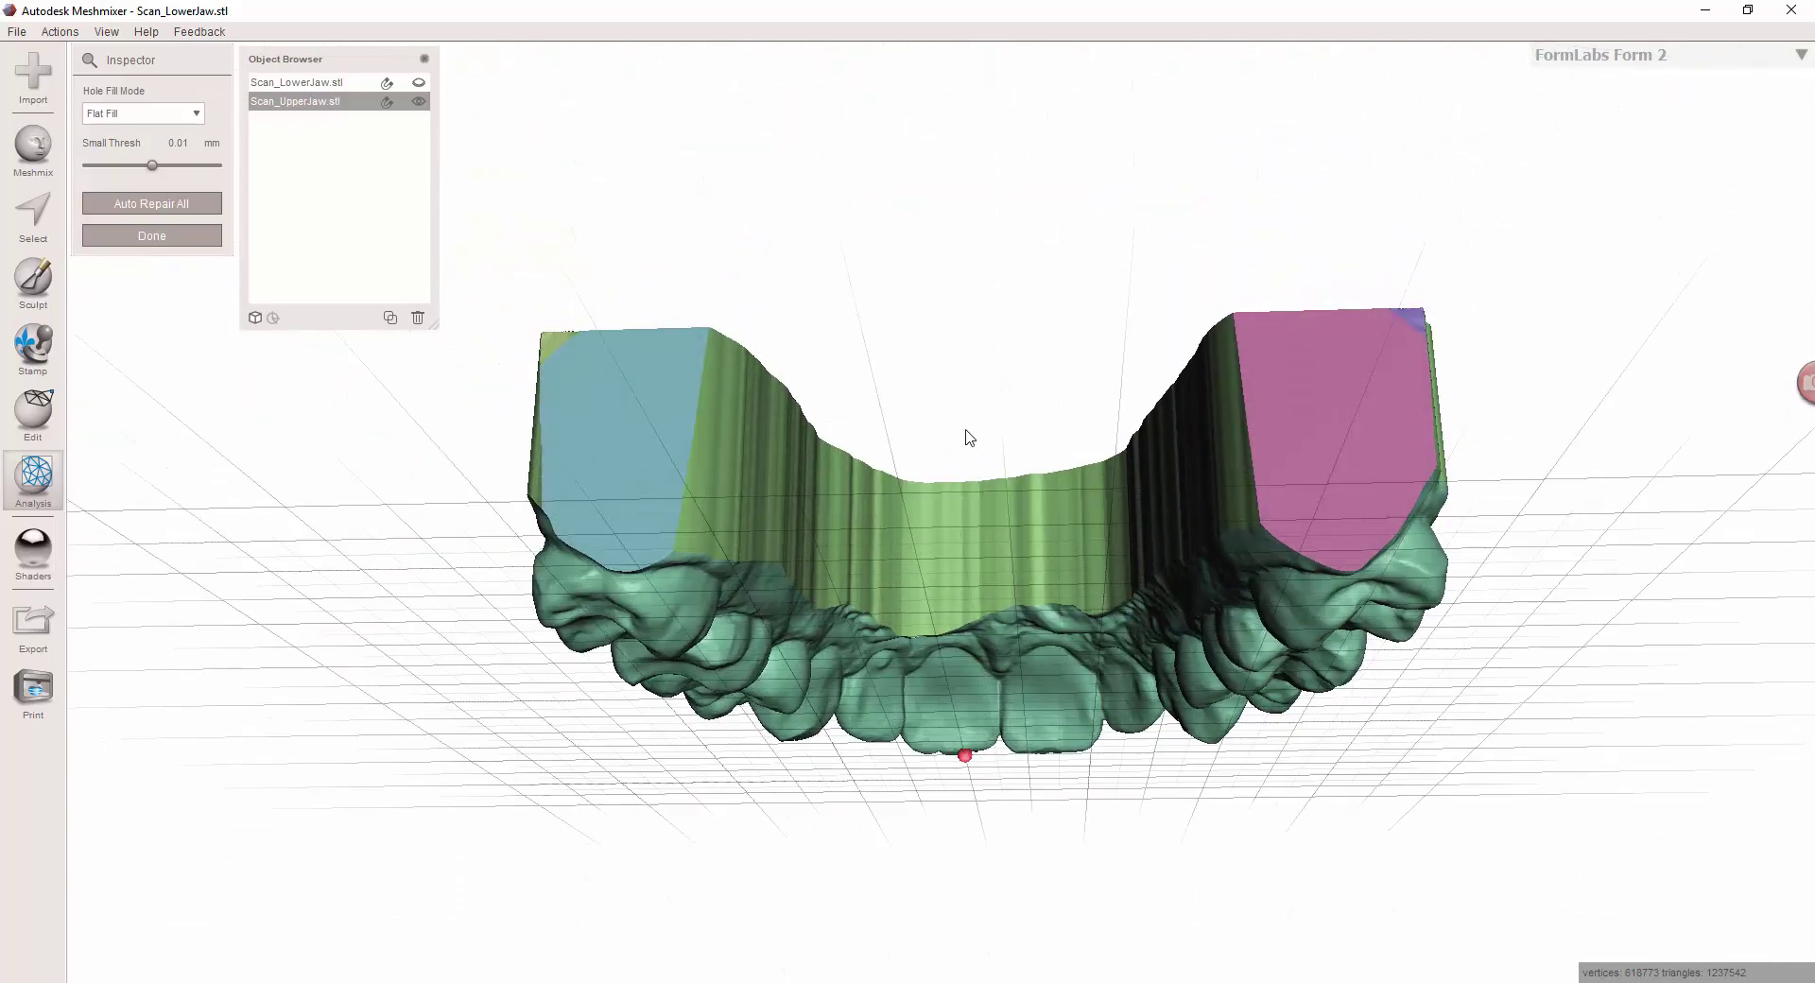
{"action": "right_click_drag", "start_coordinate": [1091, 303], "coordinate": [1099, 217]}
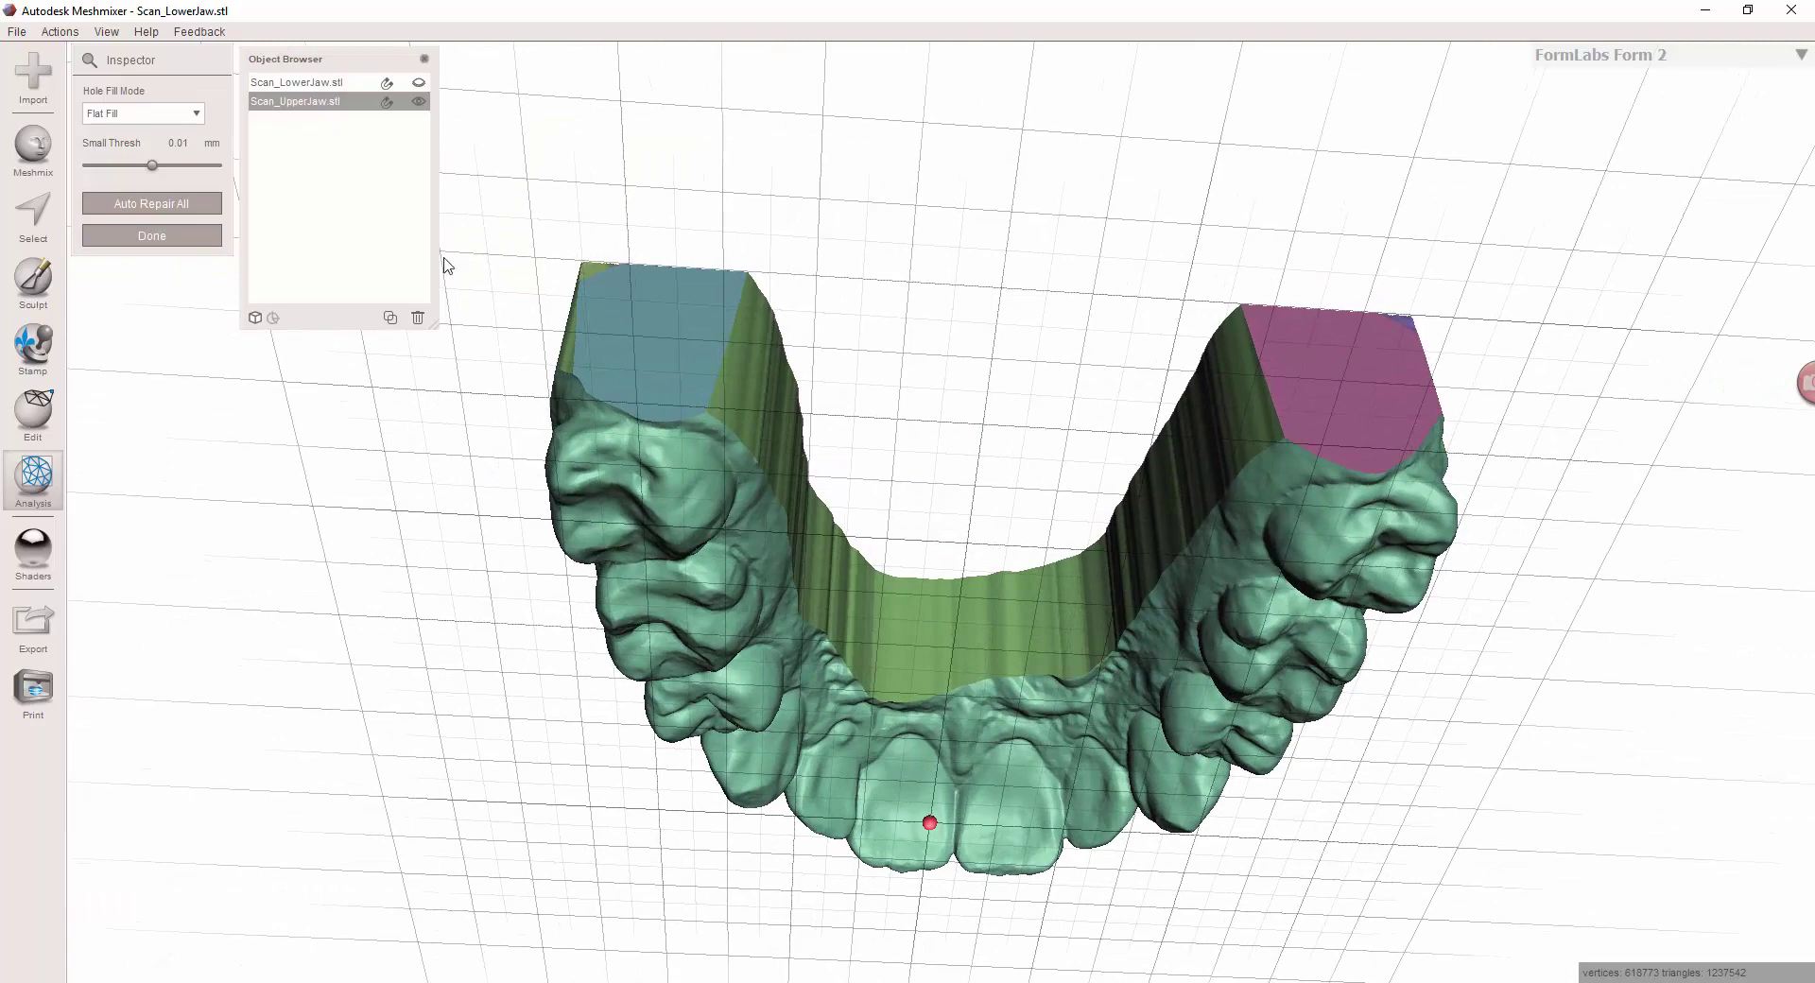
Step: Close the Inspector and review the trimmed jaw from the side, top and front
{"action": "left_click", "coordinate": [192, 237]}
{"action": "right_click_drag", "start_coordinate": [932, 275], "coordinate": [1044, 467]}
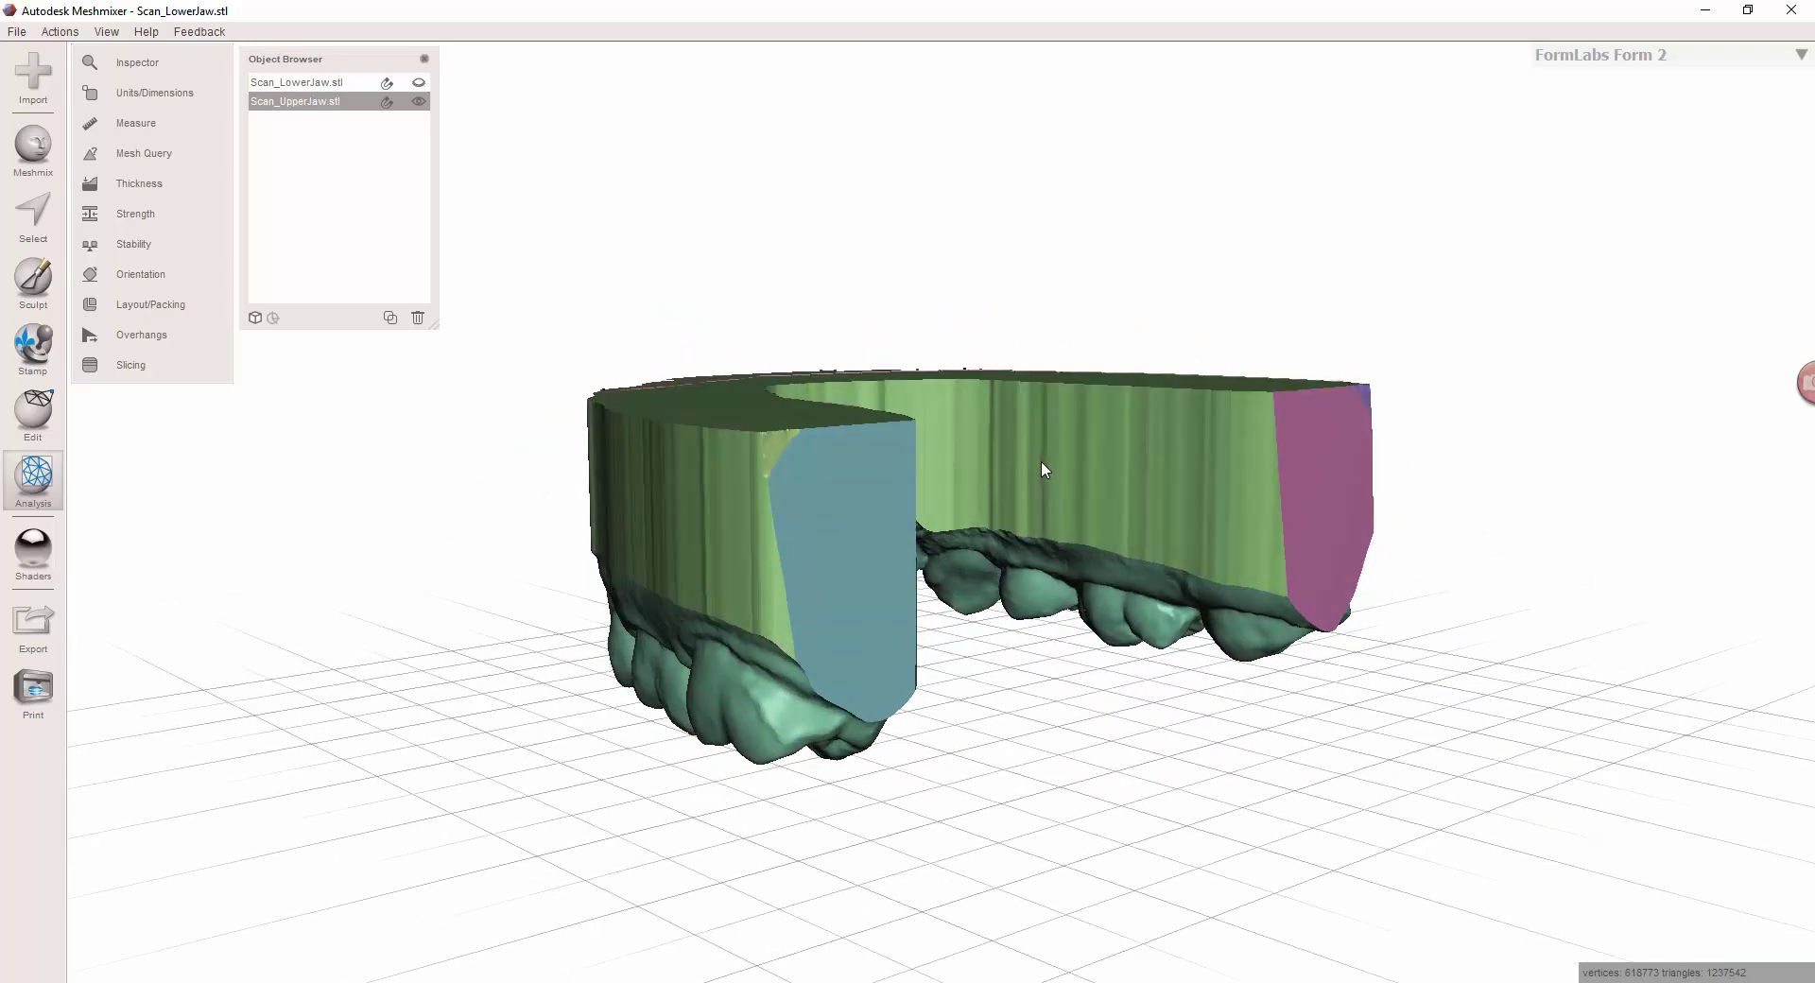
{"action": "right_click_drag", "start_coordinate": [995, 622], "coordinate": [908, 247]}
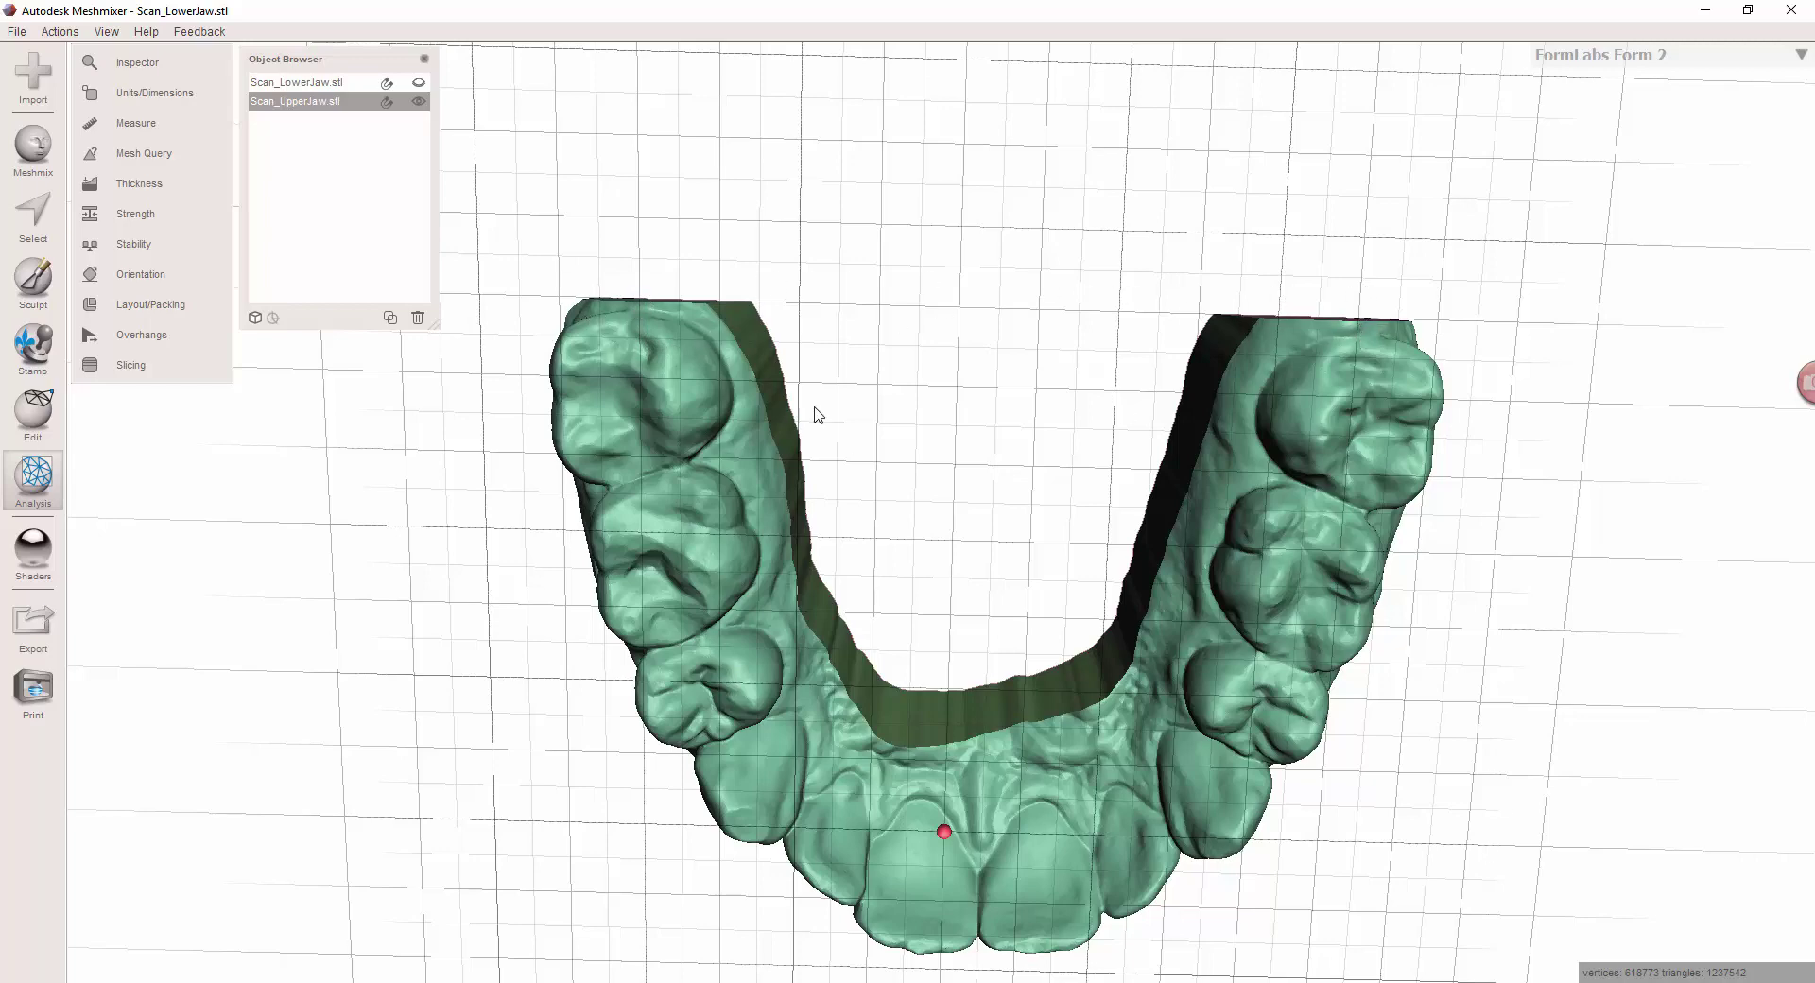
{"action": "right_click_drag", "start_coordinate": [1132, 240], "coordinate": [1025, 523]}
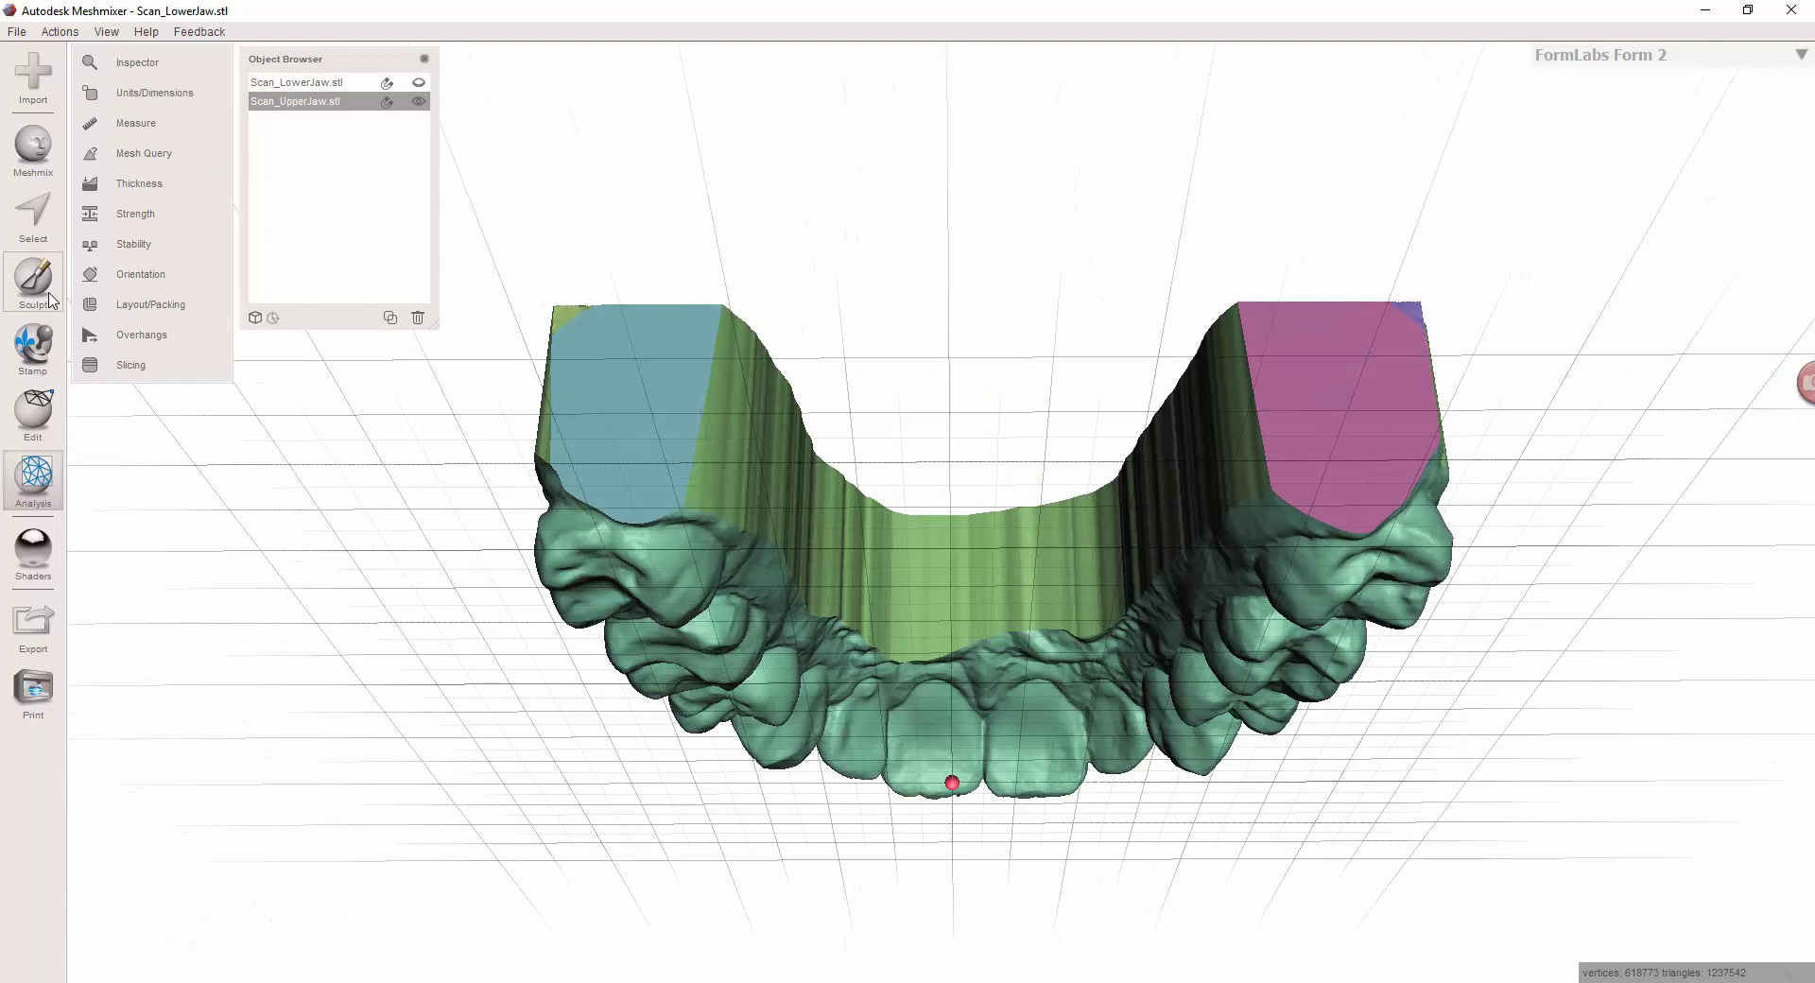
Step: Hollow the upper jaw with a 3 mm offset distance, update the hollow, and accept it
{"action": "left_click", "coordinate": [29, 416]}
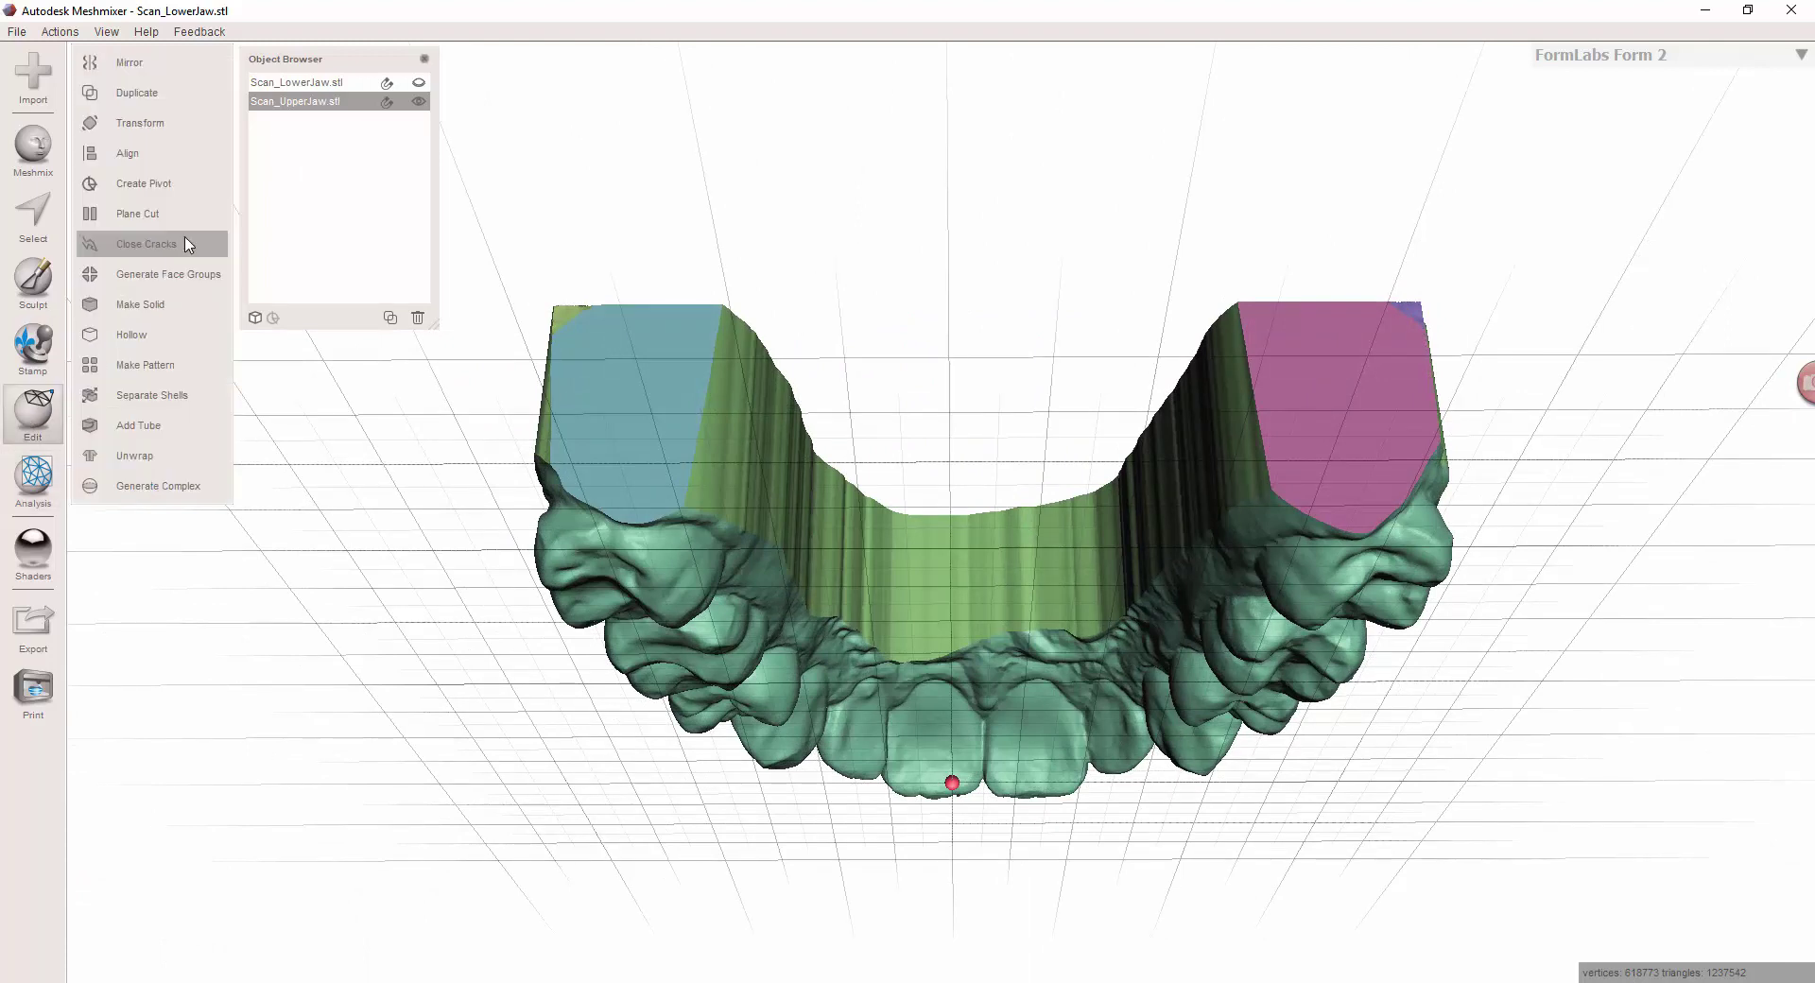
{"action": "left_click", "coordinate": [156, 337]}
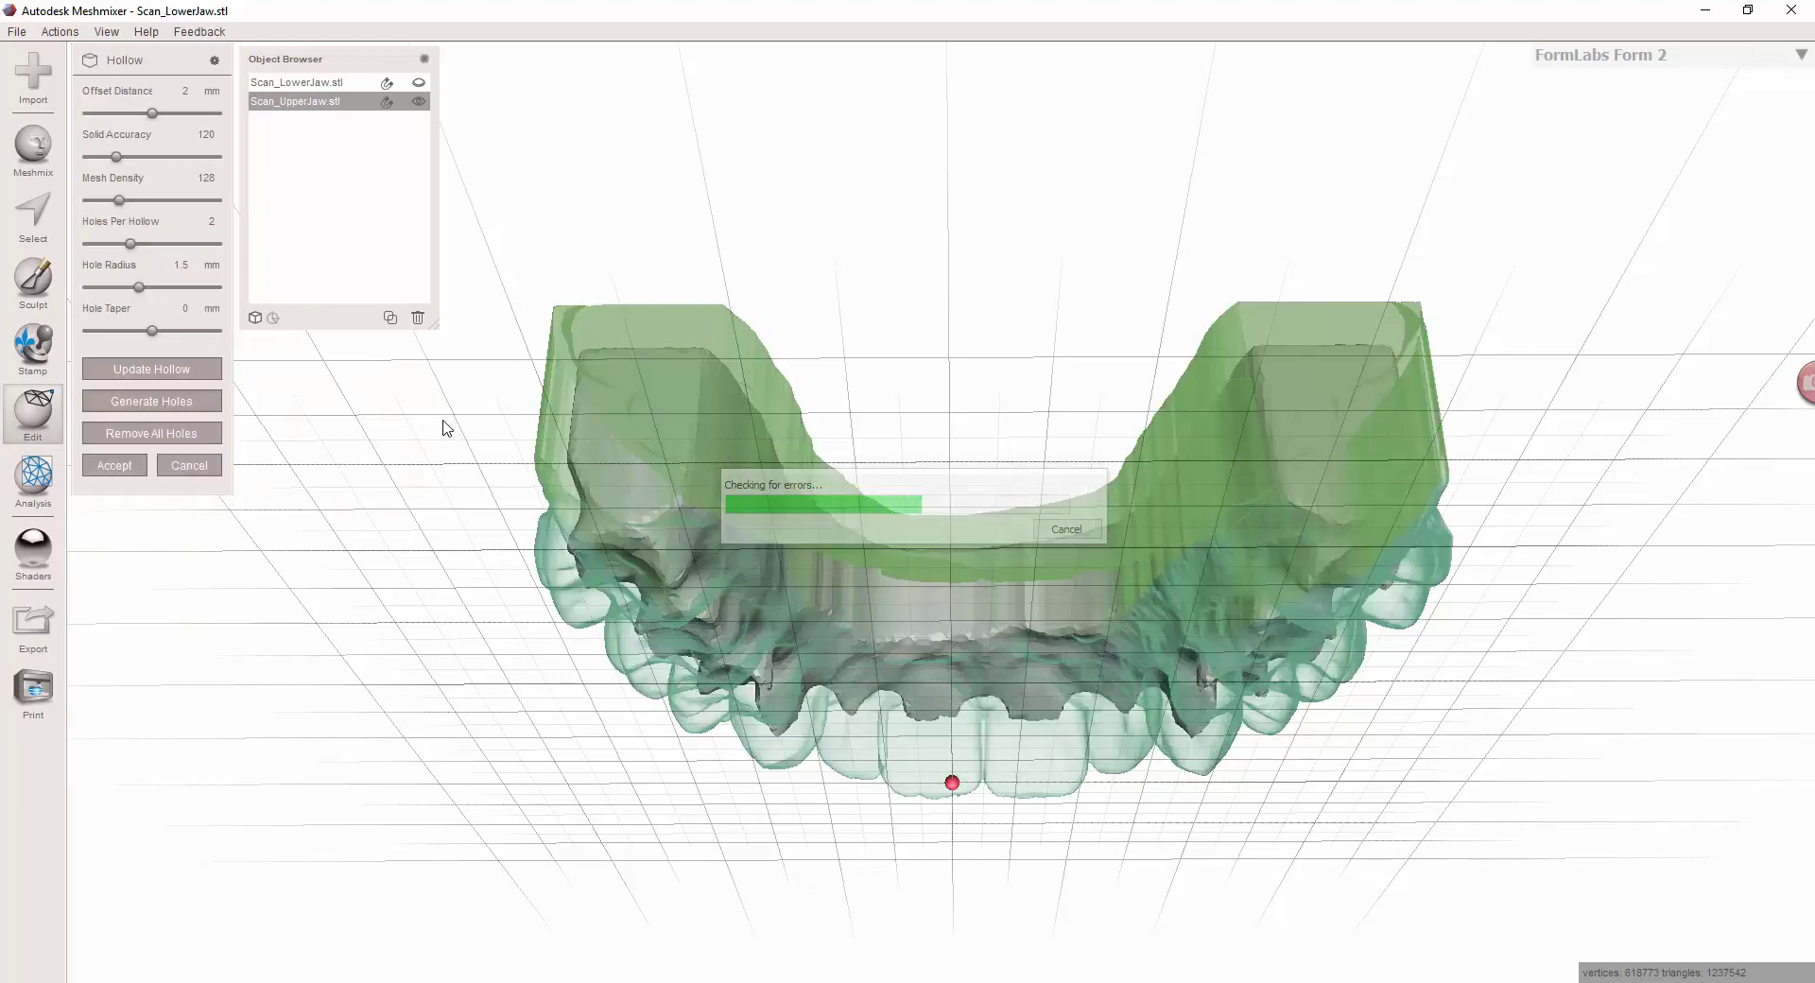
{"action": "left_click", "coordinate": [179, 92]}
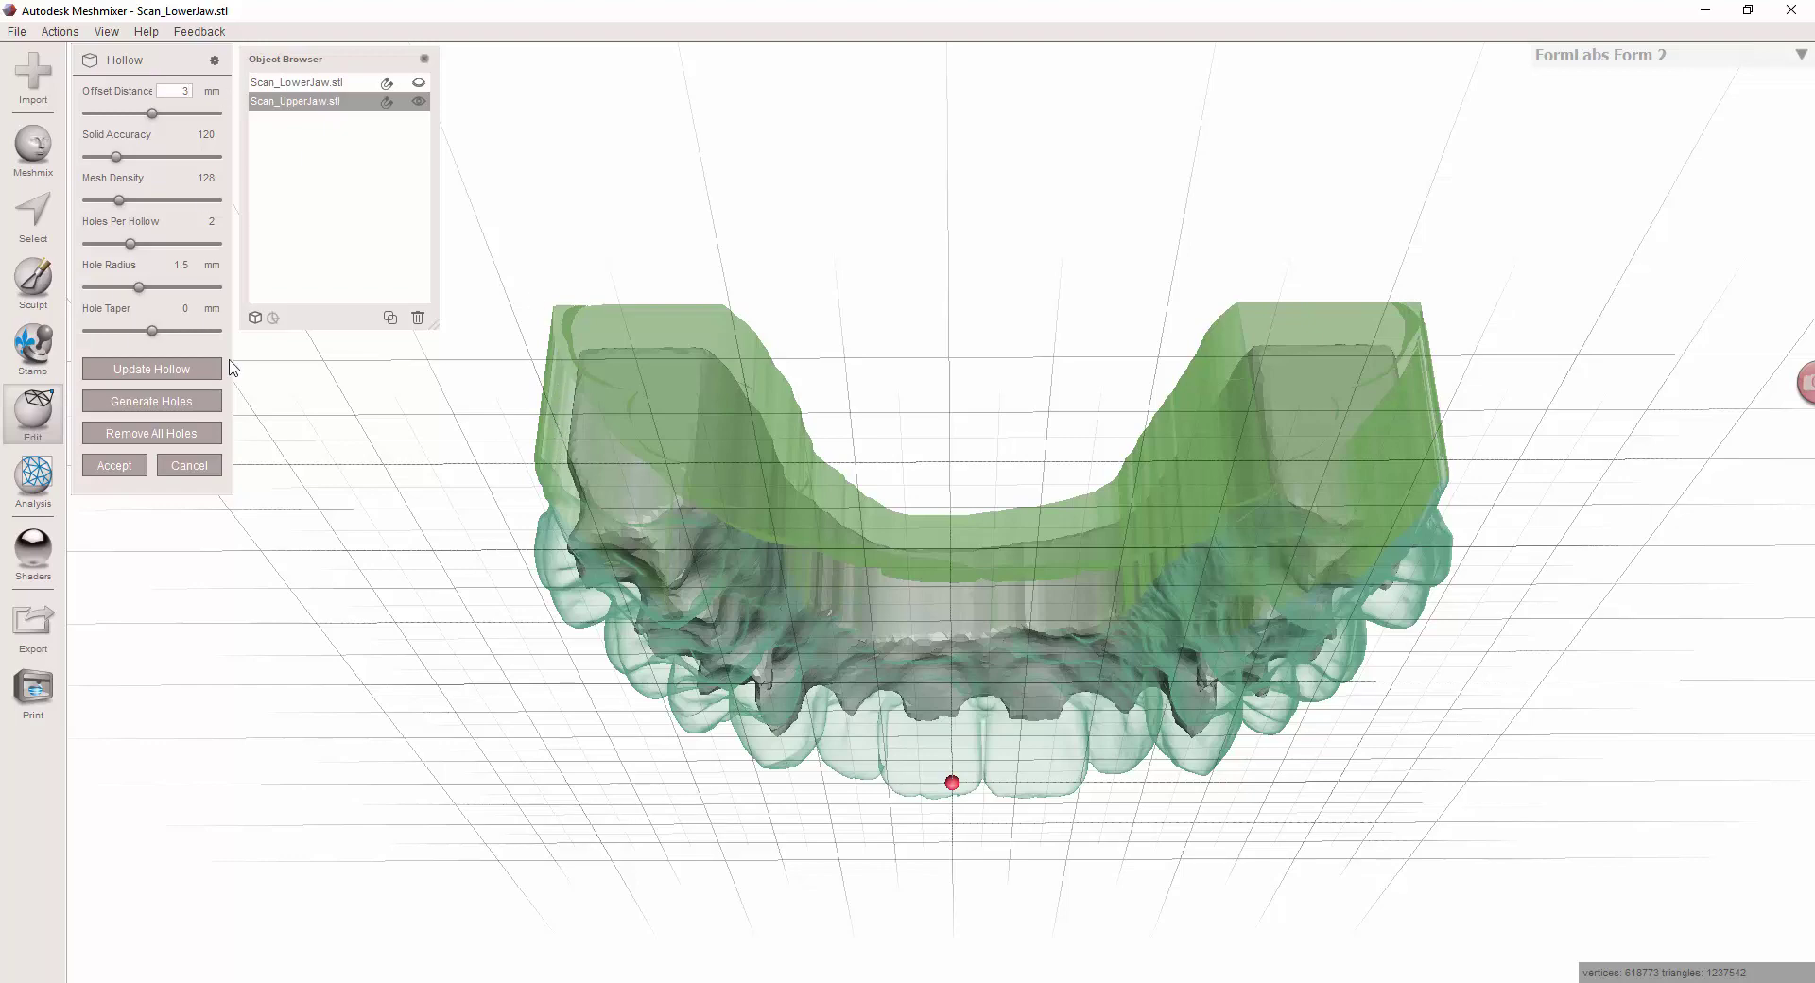
{"action": "left_click", "coordinate": [204, 372]}
{"action": "left_click", "coordinate": [215, 378]}
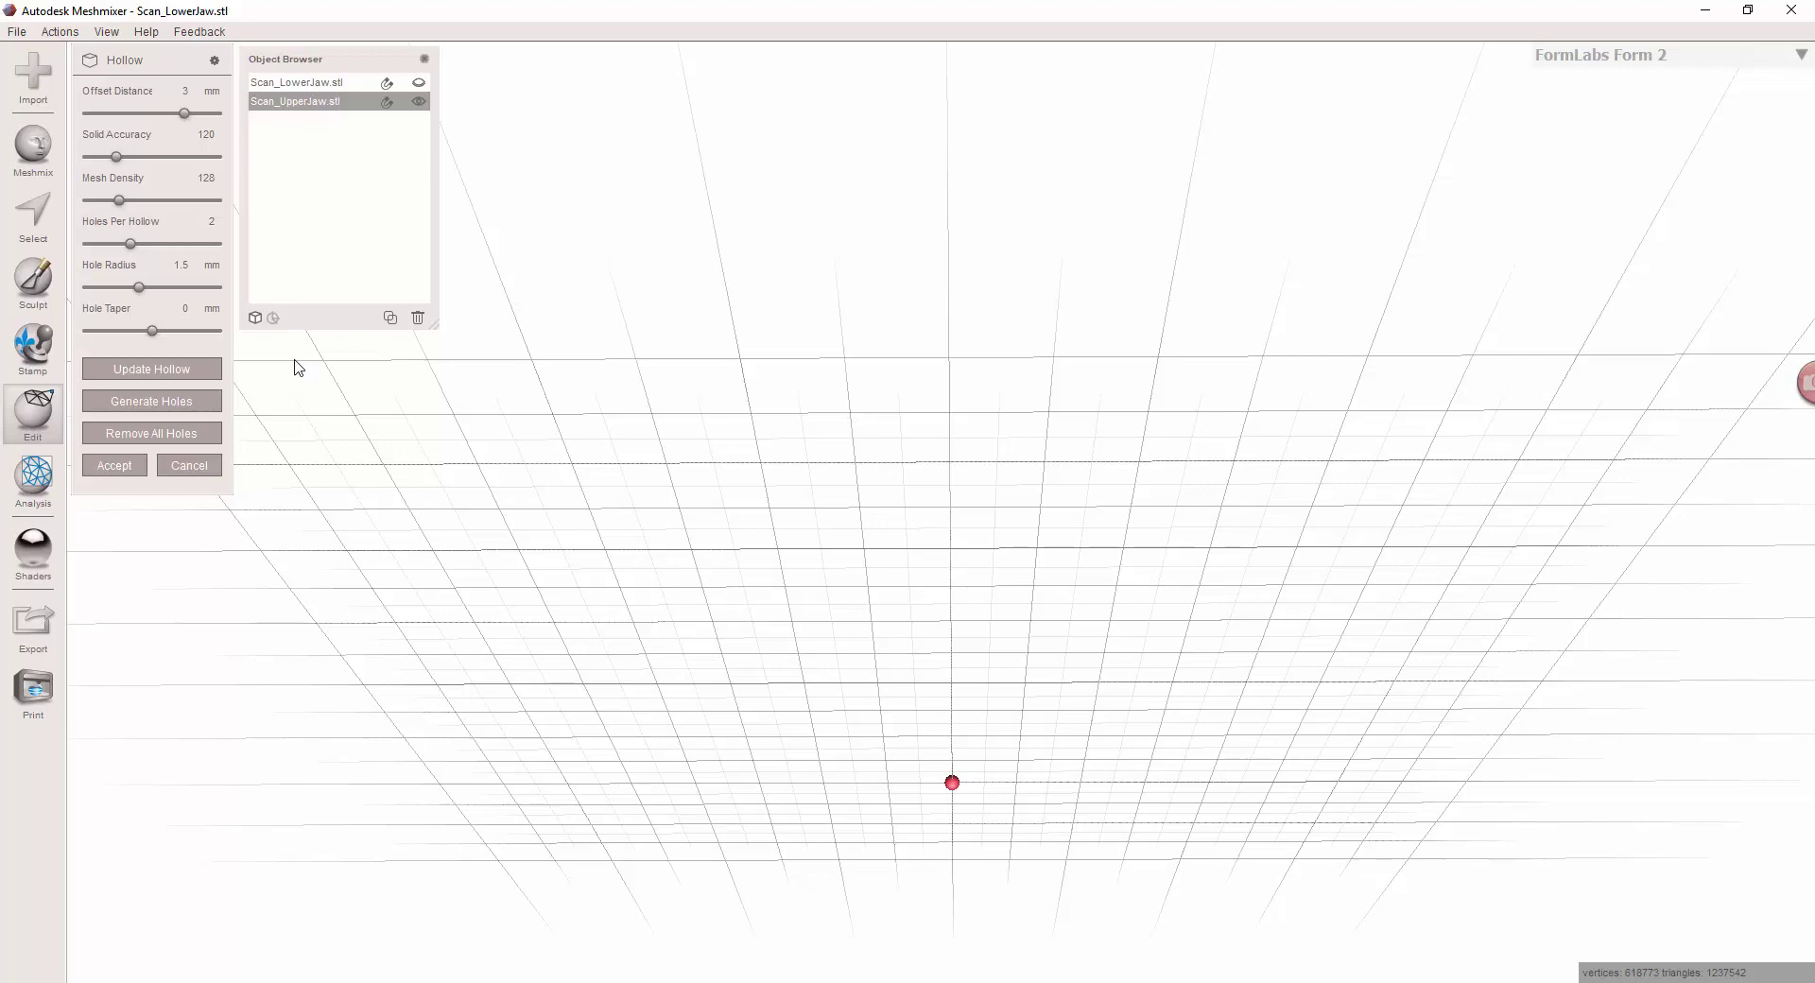
{"action": "right_click_drag", "start_coordinate": [786, 303], "coordinate": [883, 235]}
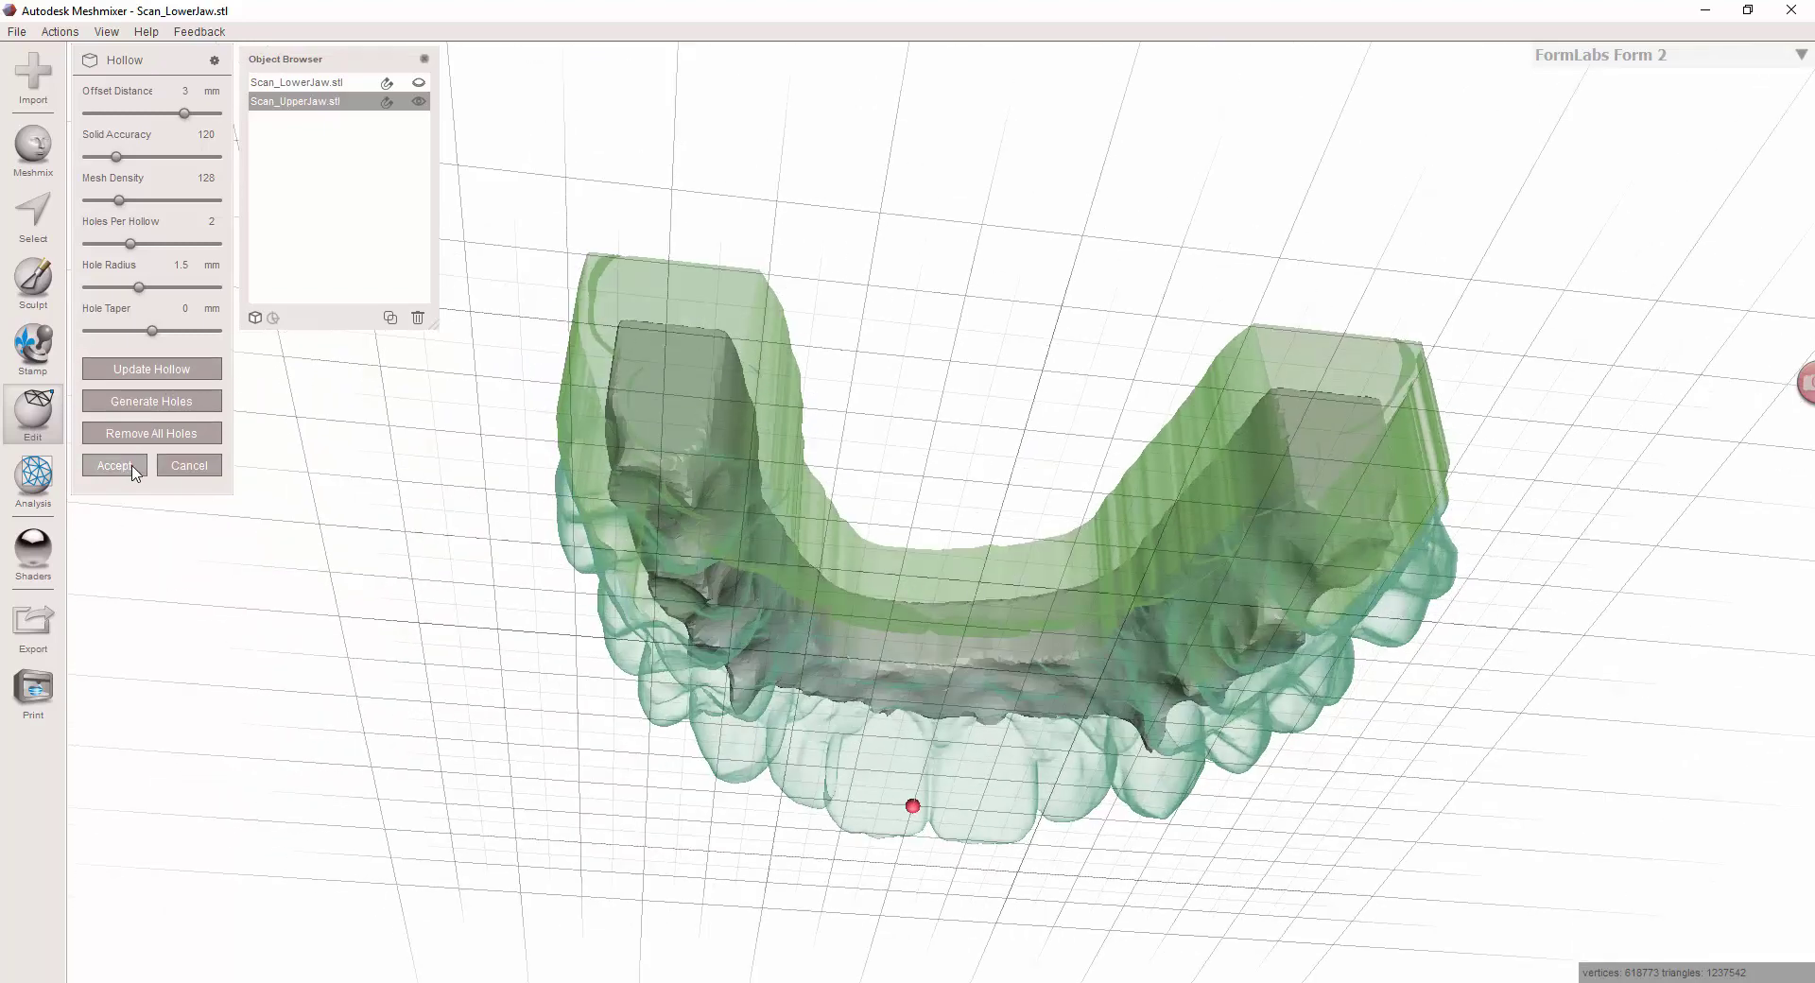
{"action": "left_click", "coordinate": [133, 467]}
{"action": "right_click_drag", "start_coordinate": [995, 518], "coordinate": [1530, 648]}
Step: Flip the kept side of the plane cut, raise it to -11.3, and accept the cut
{"action": "right_click_drag", "start_coordinate": [1179, 656], "coordinate": [1144, 627]}
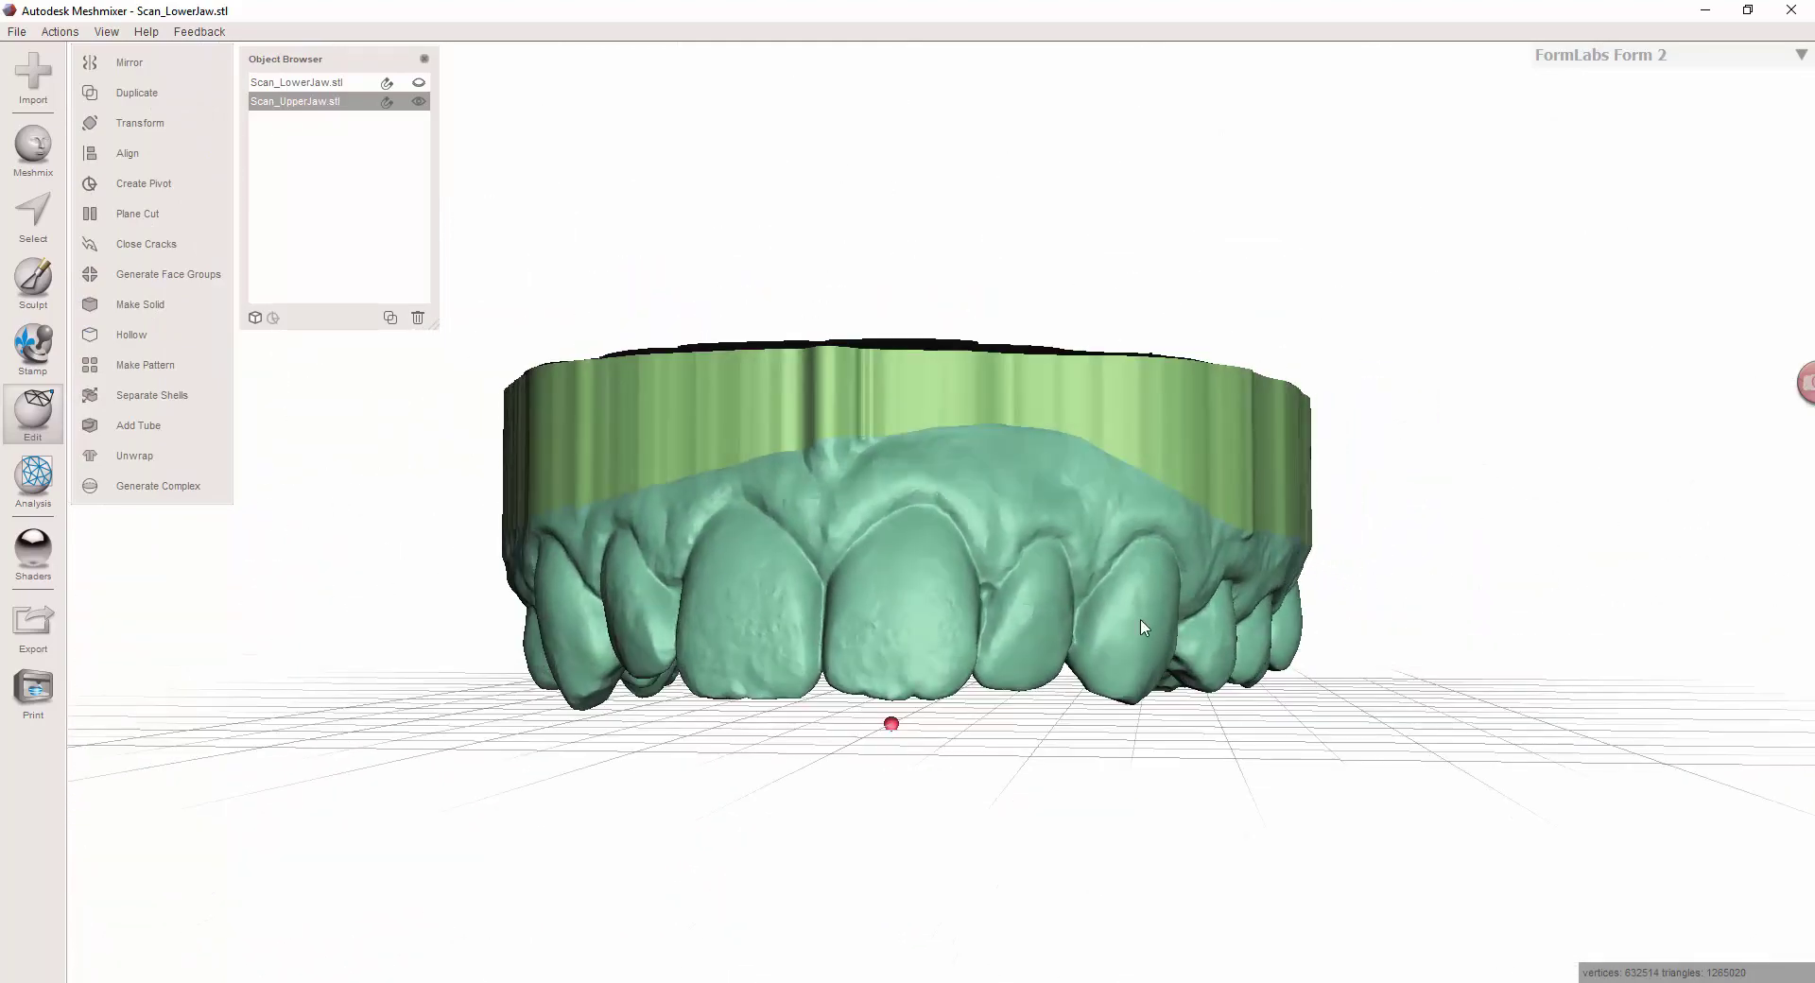
{"action": "right_click_drag", "start_coordinate": [1134, 429], "coordinate": [896, 441]}
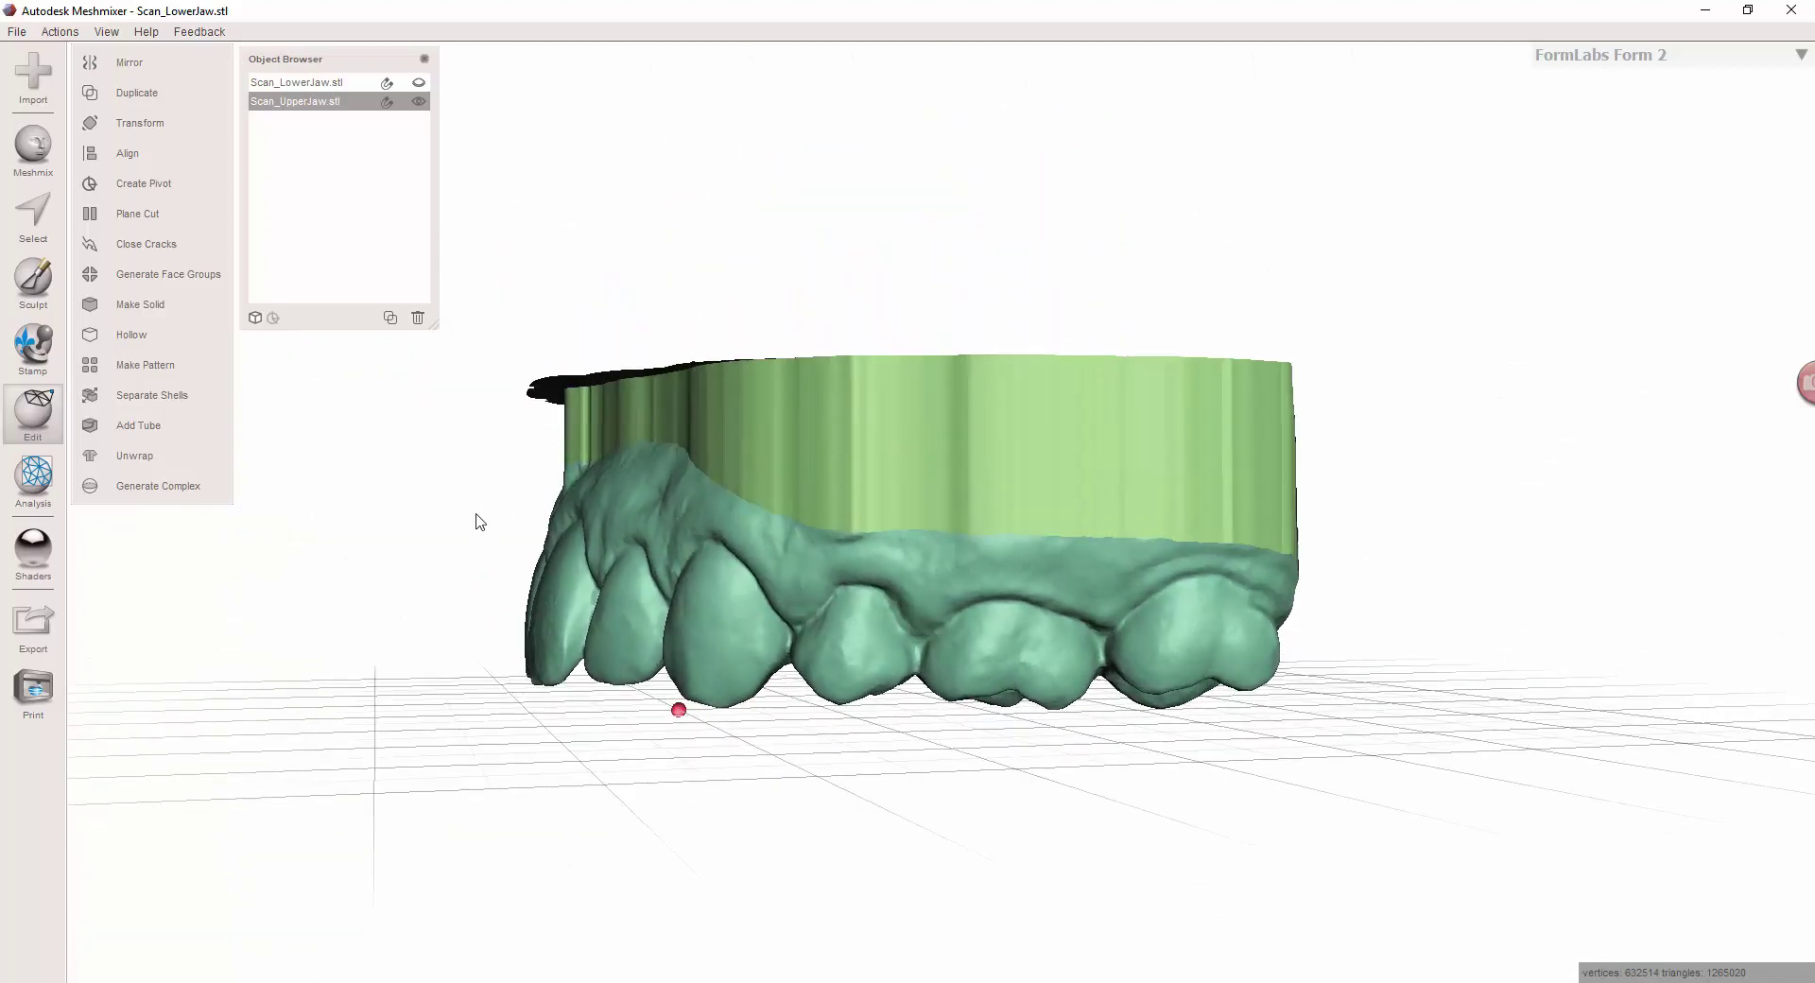
{"action": "scroll", "coordinate": [579, 535], "scroll_direction": "up", "scroll_amount": 1}
{"action": "right_click_drag", "start_coordinate": [579, 535], "coordinate": [705, 536]}
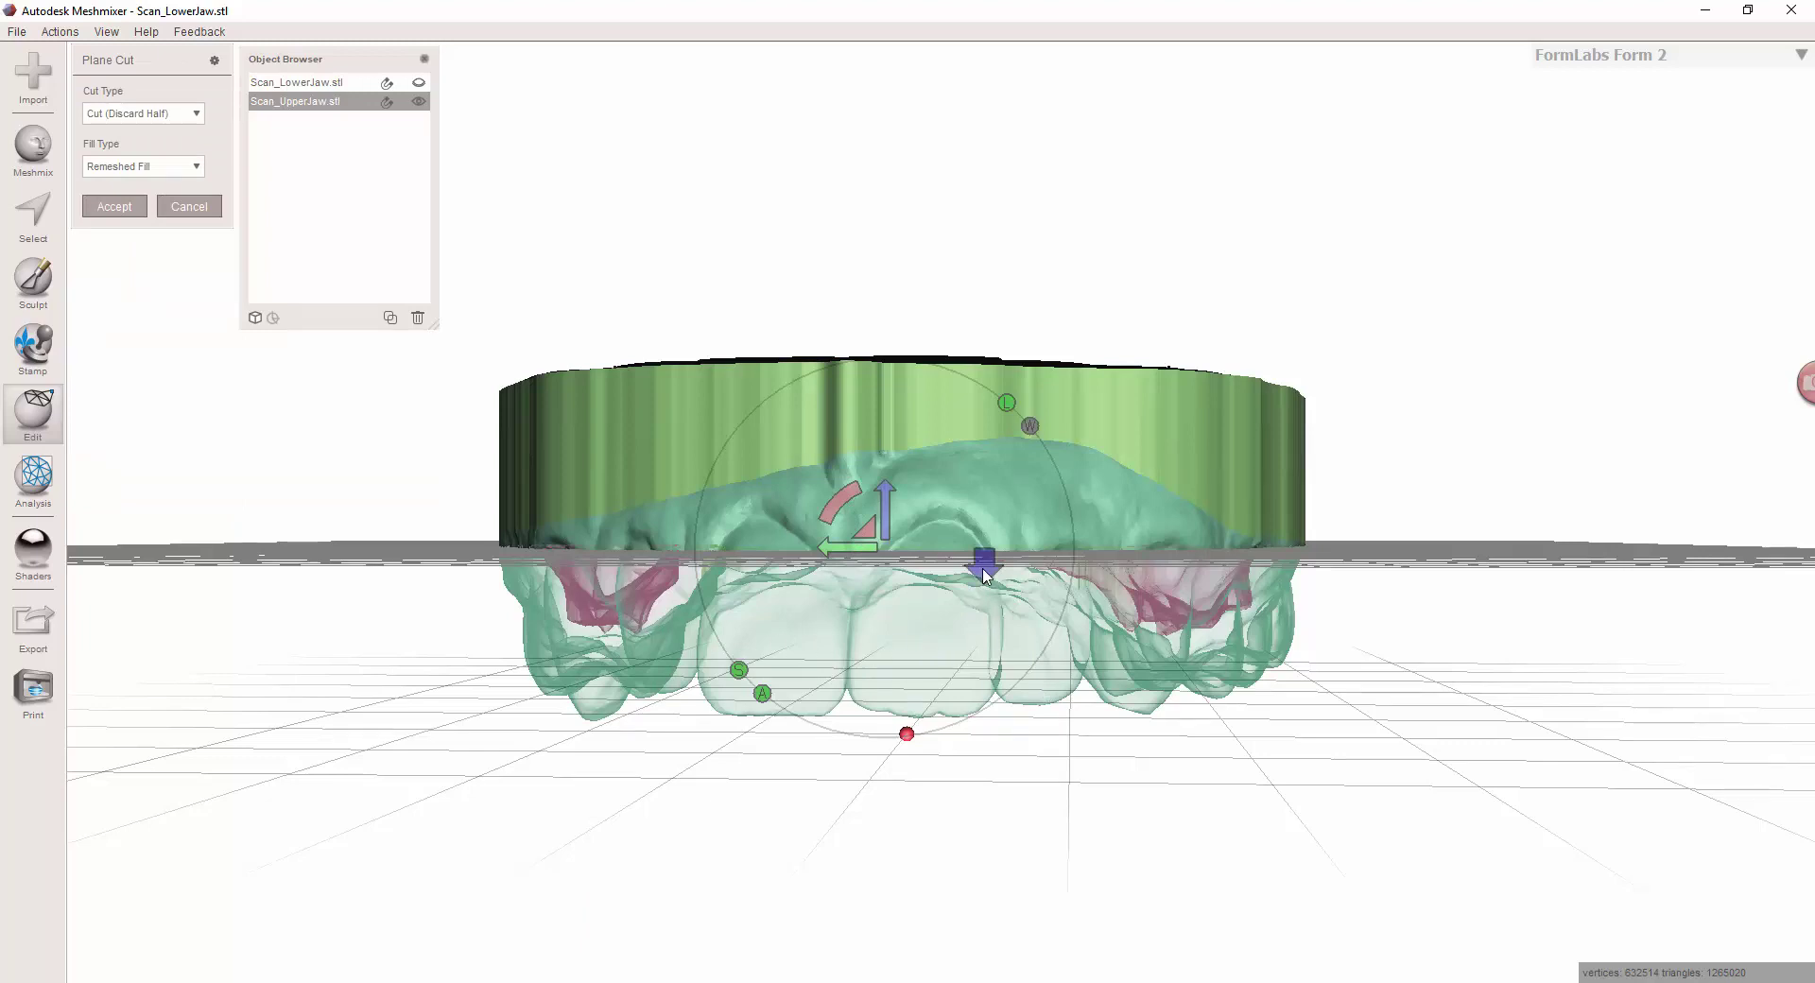
{"action": "left_click_drag", "start_coordinate": [825, 502], "coordinate": [945, 616]}
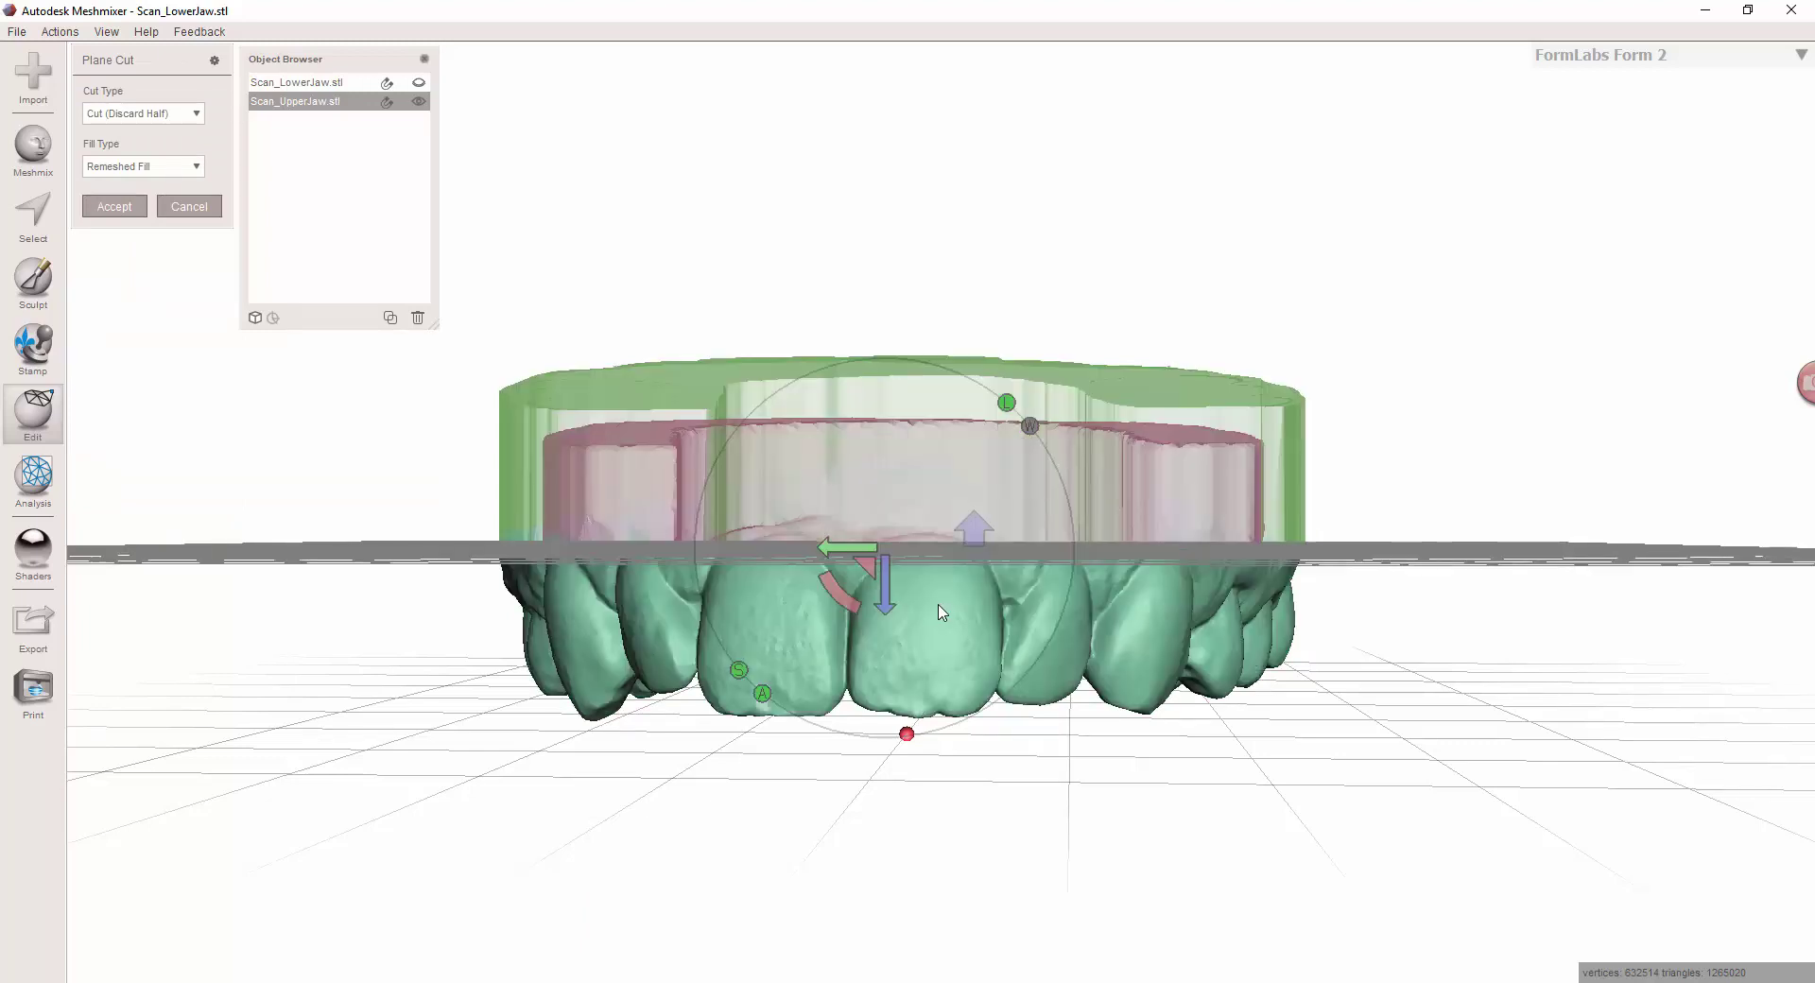
{"action": "left_click", "coordinate": [888, 592]}
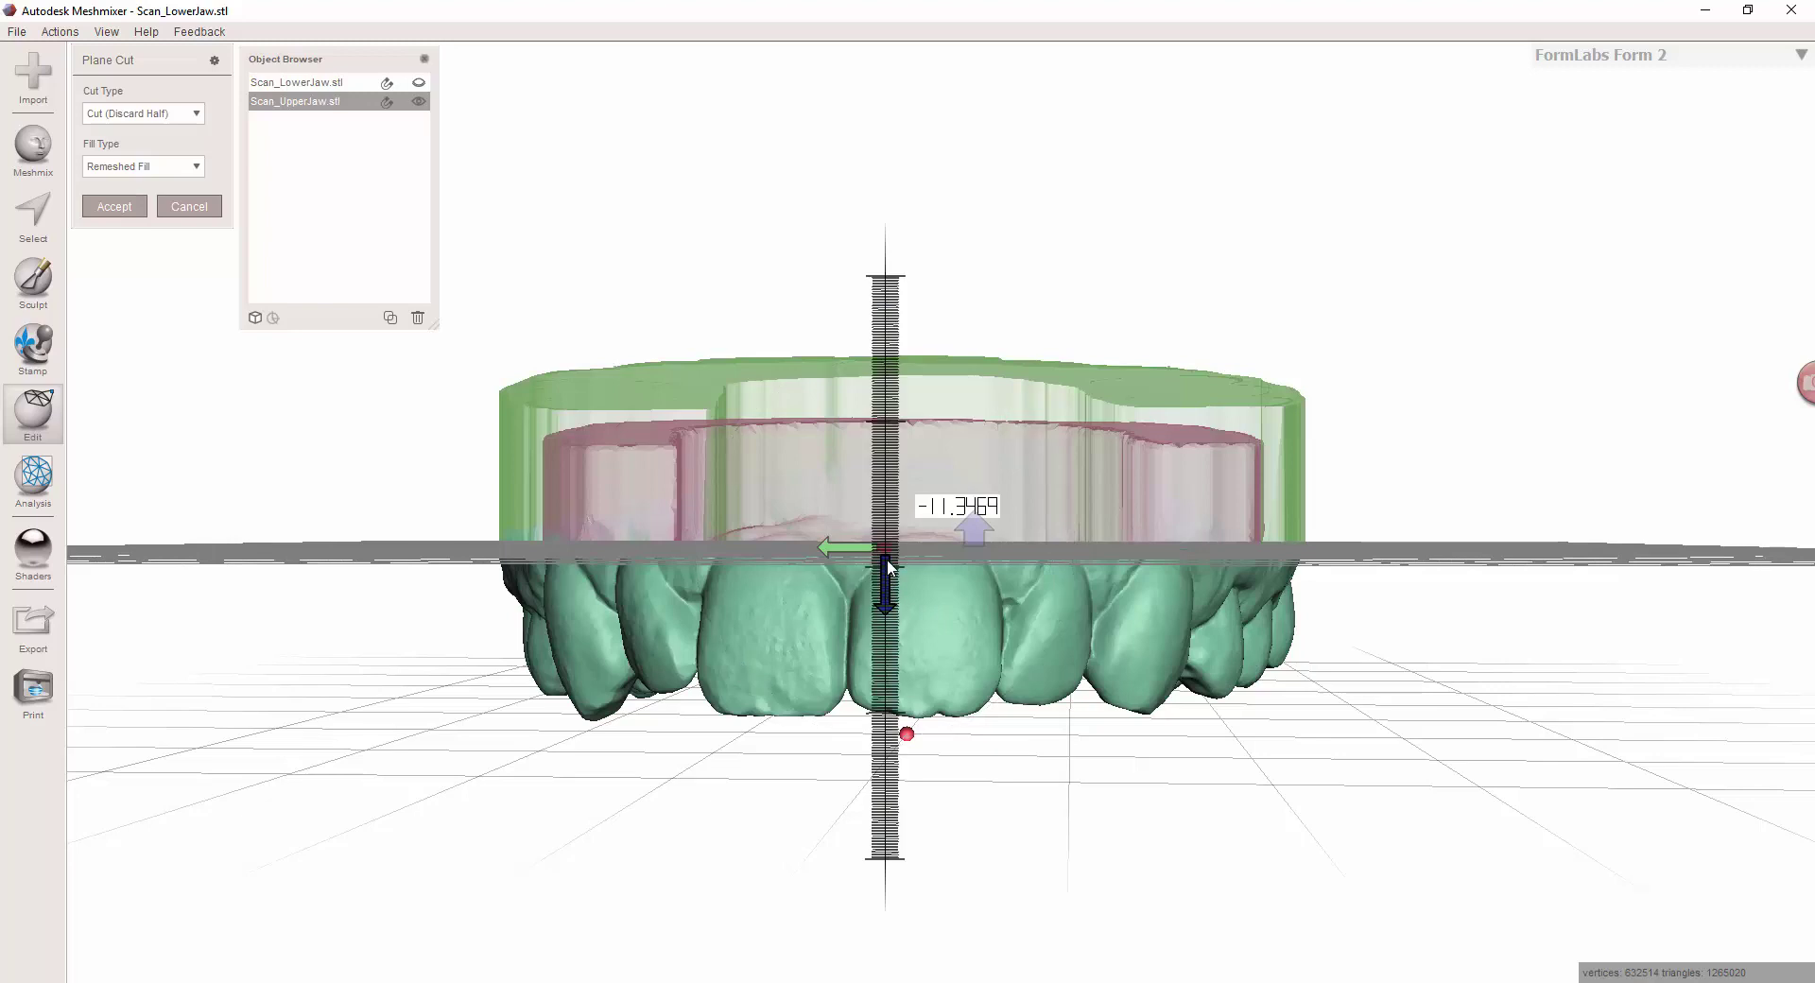
{"action": "left_click_drag", "start_coordinate": [895, 546], "coordinate": [895, 525]}
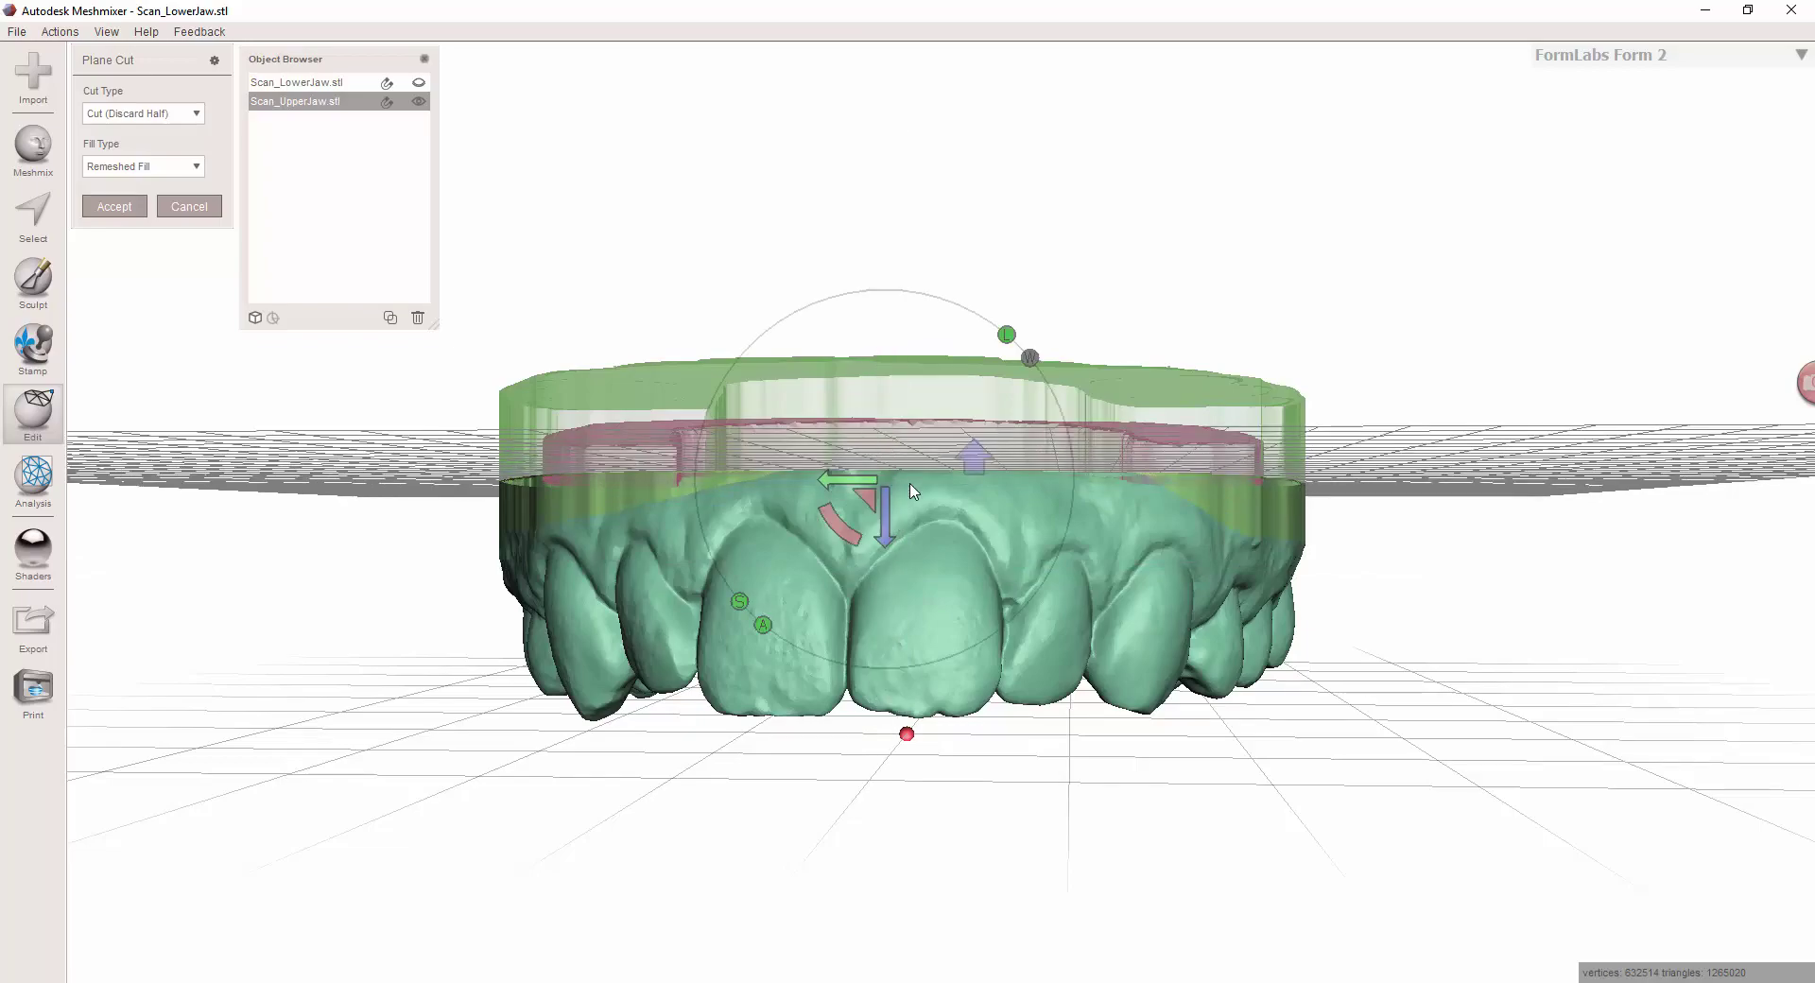
{"action": "right_click_drag", "start_coordinate": [912, 490], "coordinate": [695, 400]}
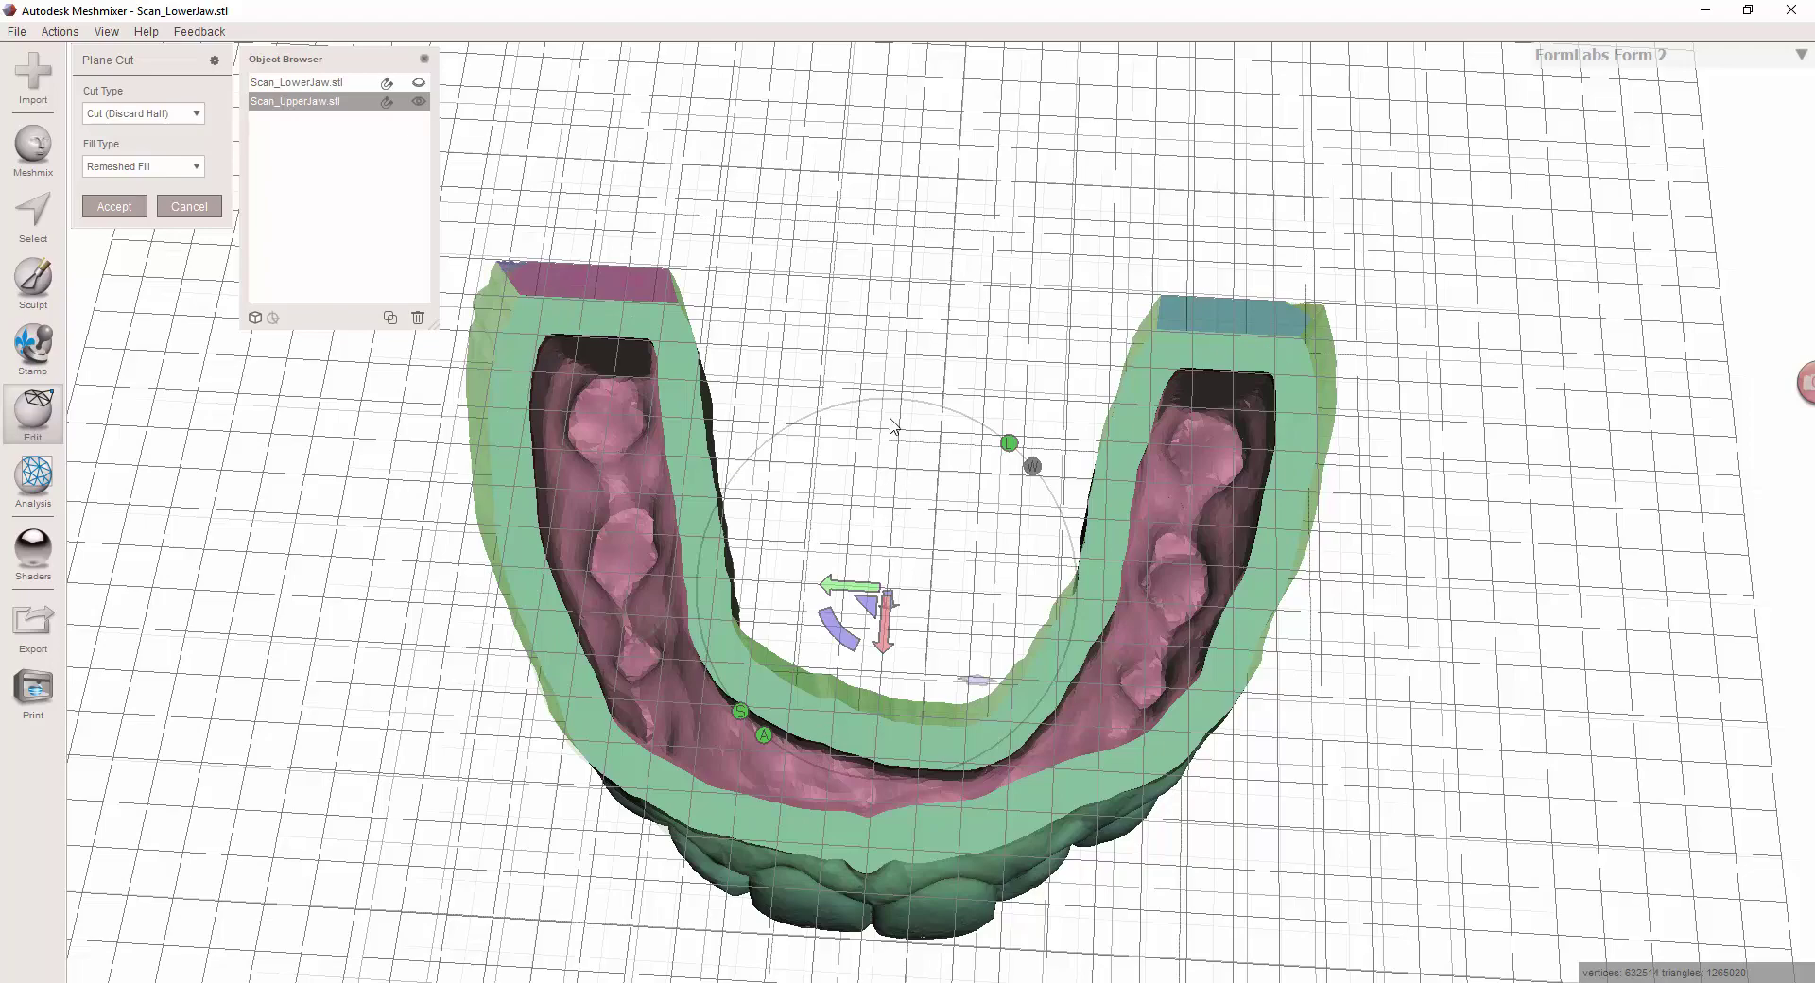
{"action": "right_click_drag", "start_coordinate": [894, 426], "coordinate": [913, 340]}
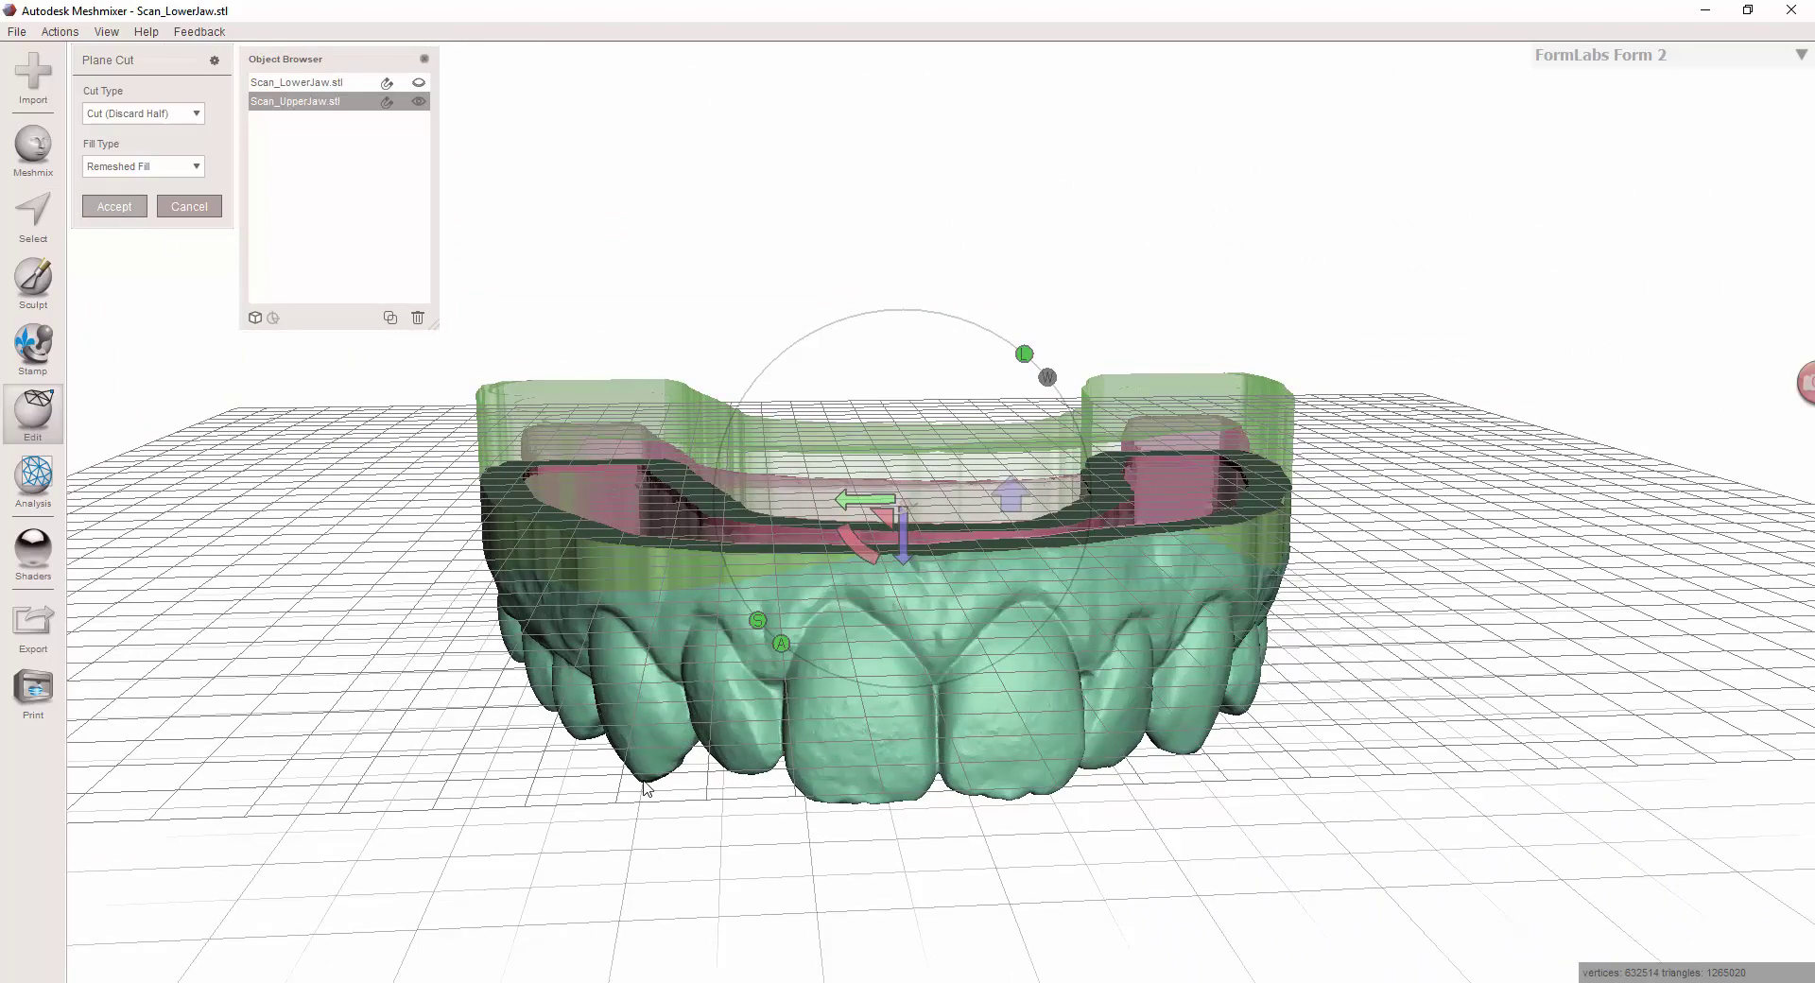
{"action": "key", "text": "Return"}
{"action": "right_click_drag", "start_coordinate": [924, 841], "coordinate": [879, 815]}
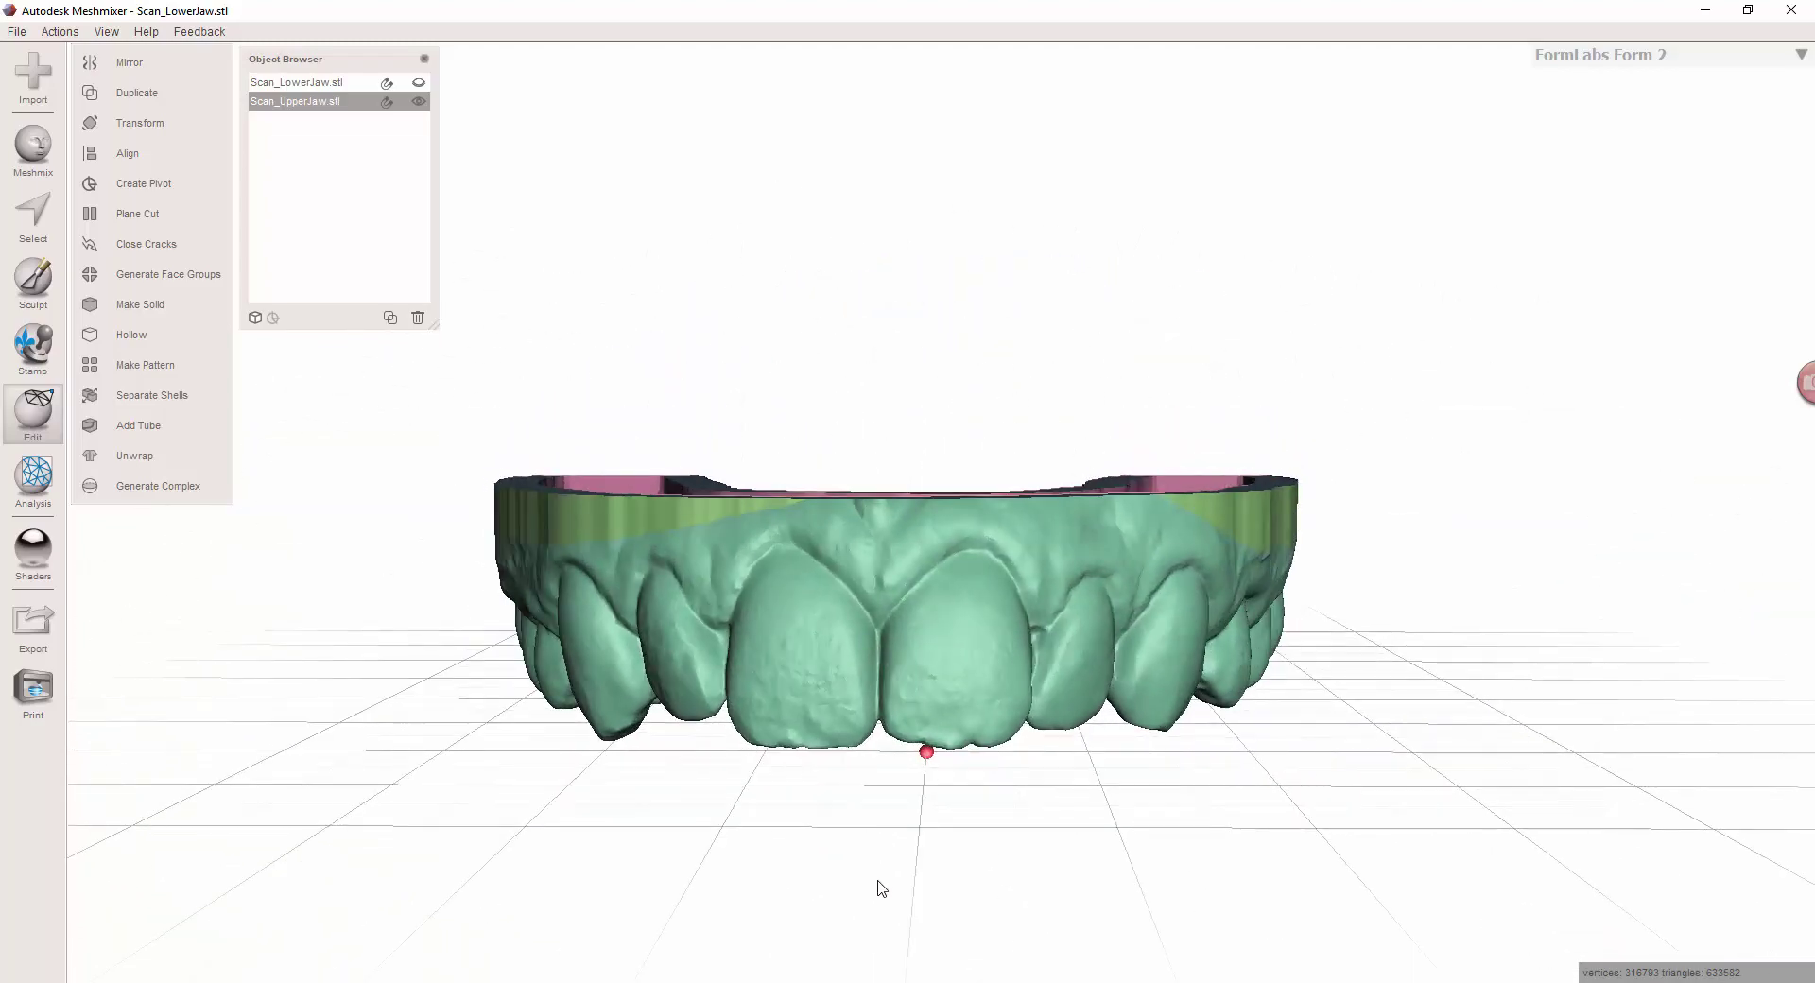
Step: Switch to the RayWare window, backing out of Meshmixer's file menu
{"action": "mouse_move", "coordinate": [857, 981]}
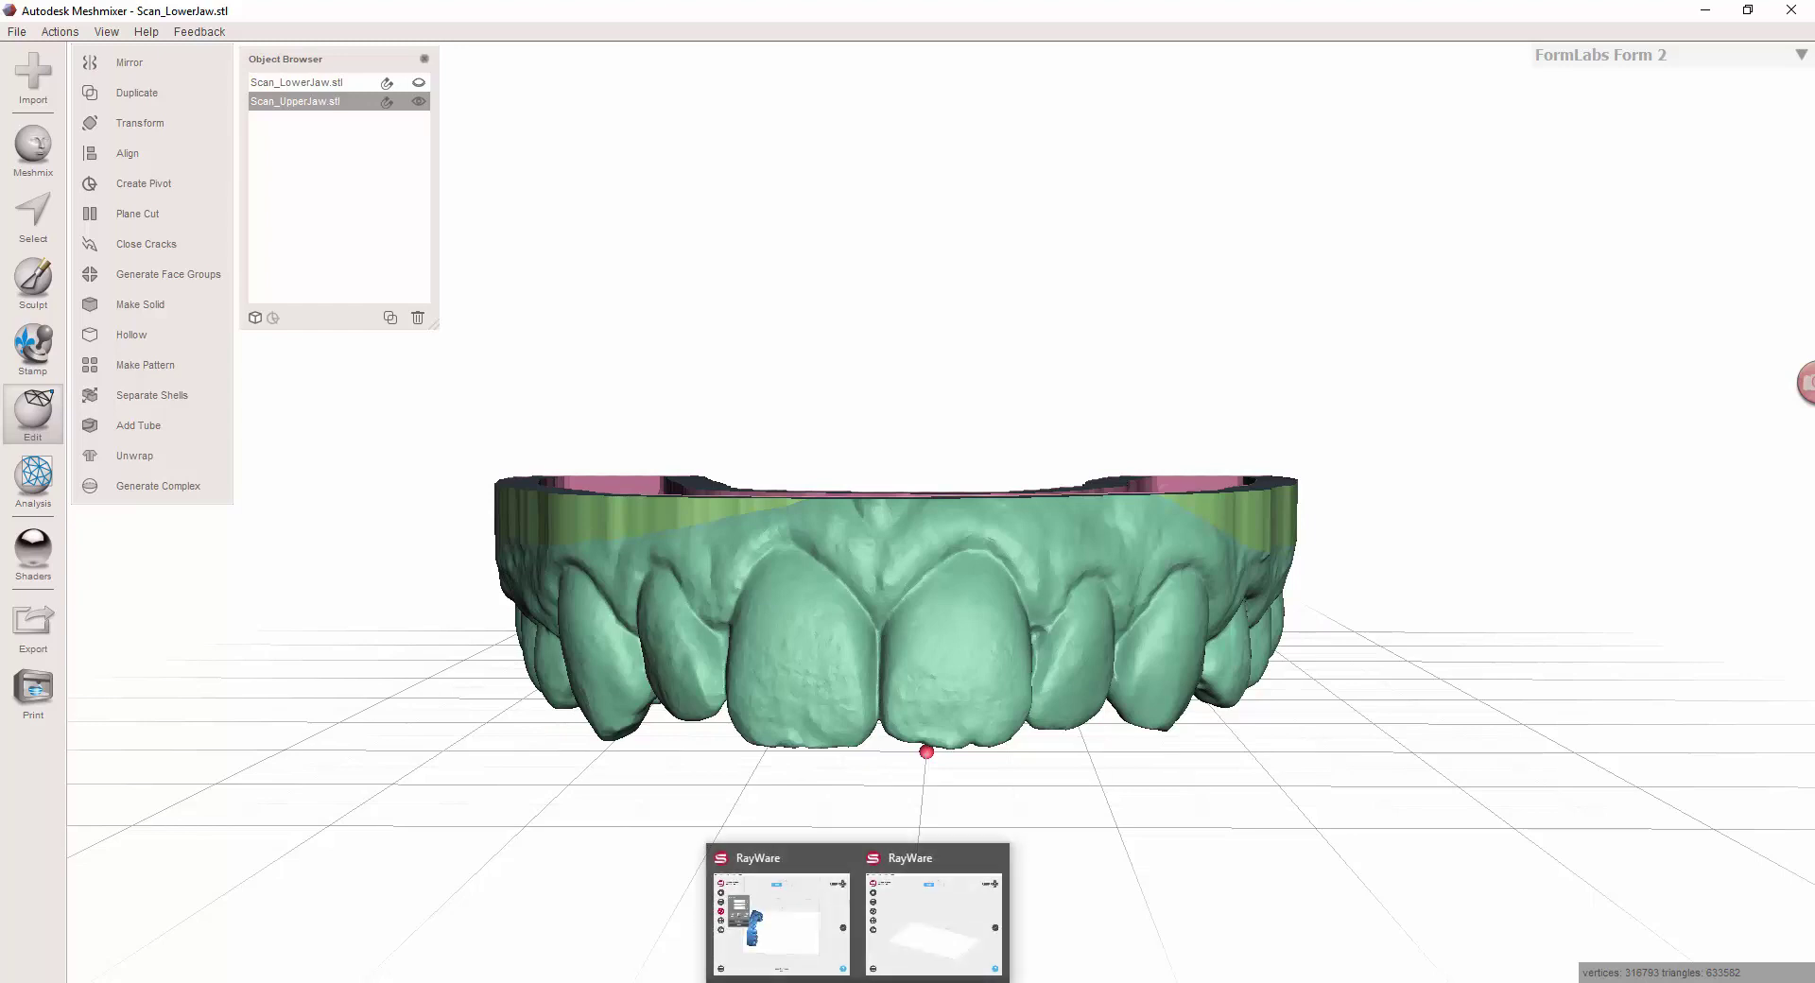
{"action": "left_click", "coordinate": [929, 893]}
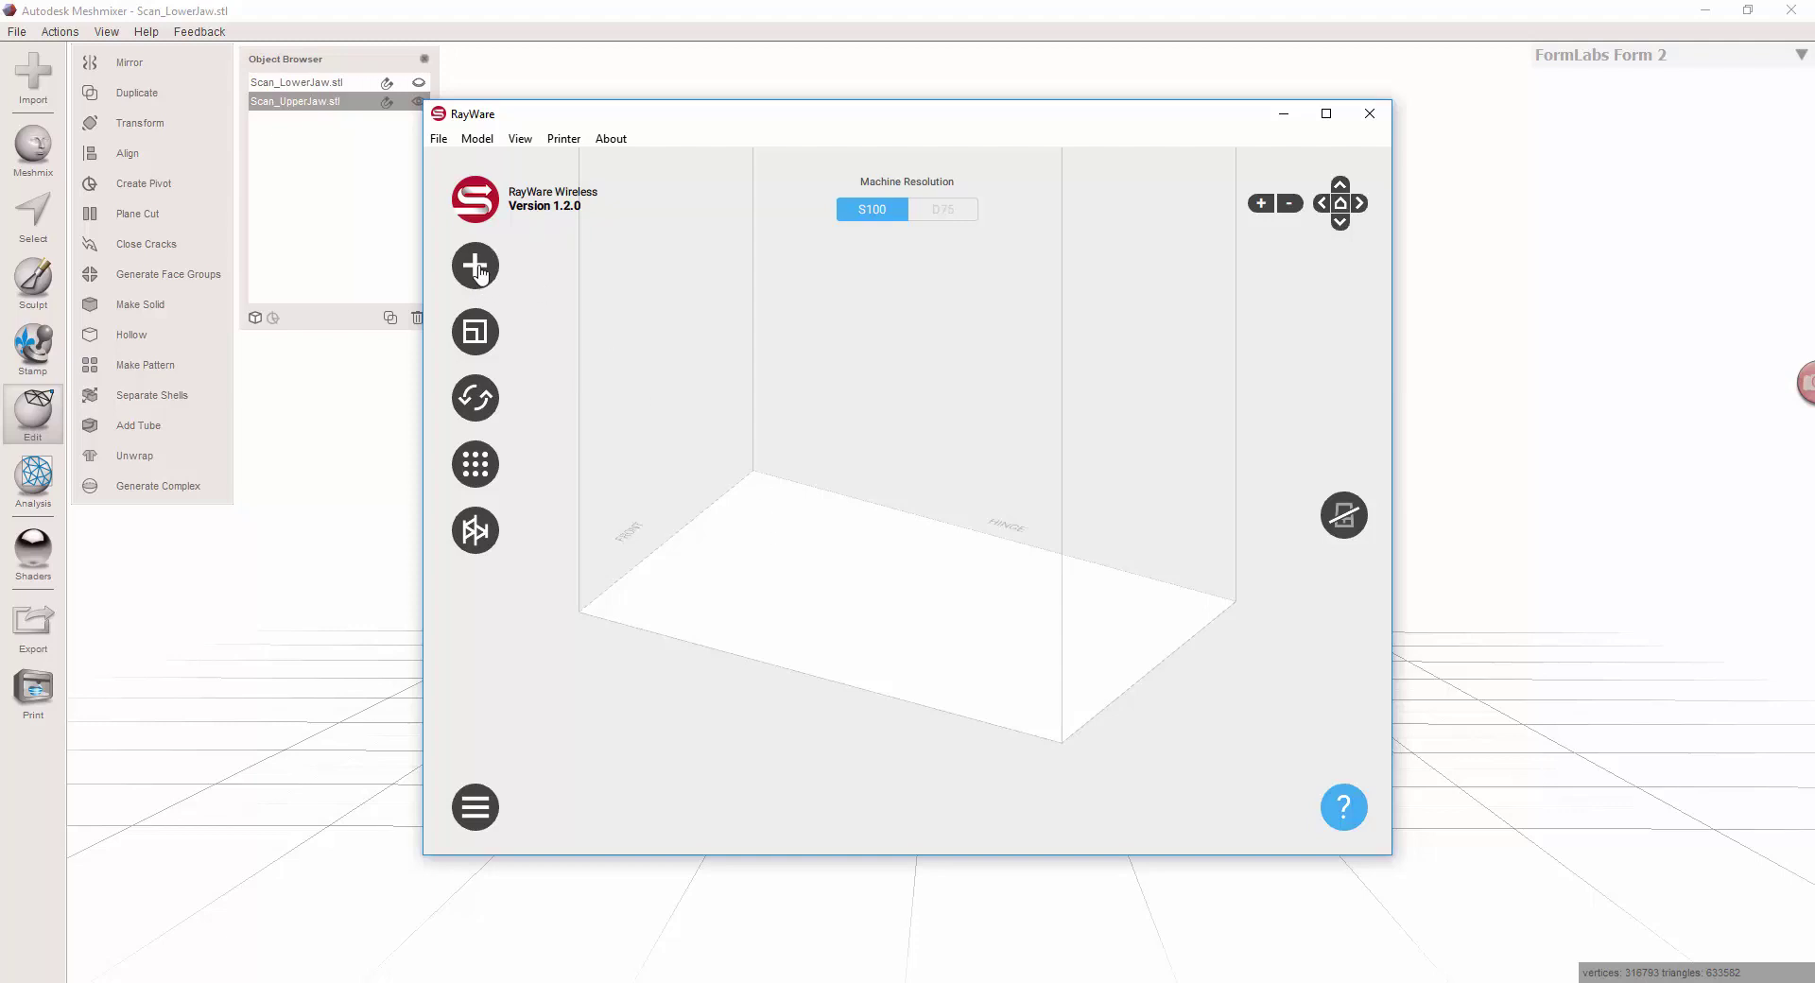
{"action": "left_click", "coordinate": [17, 31]}
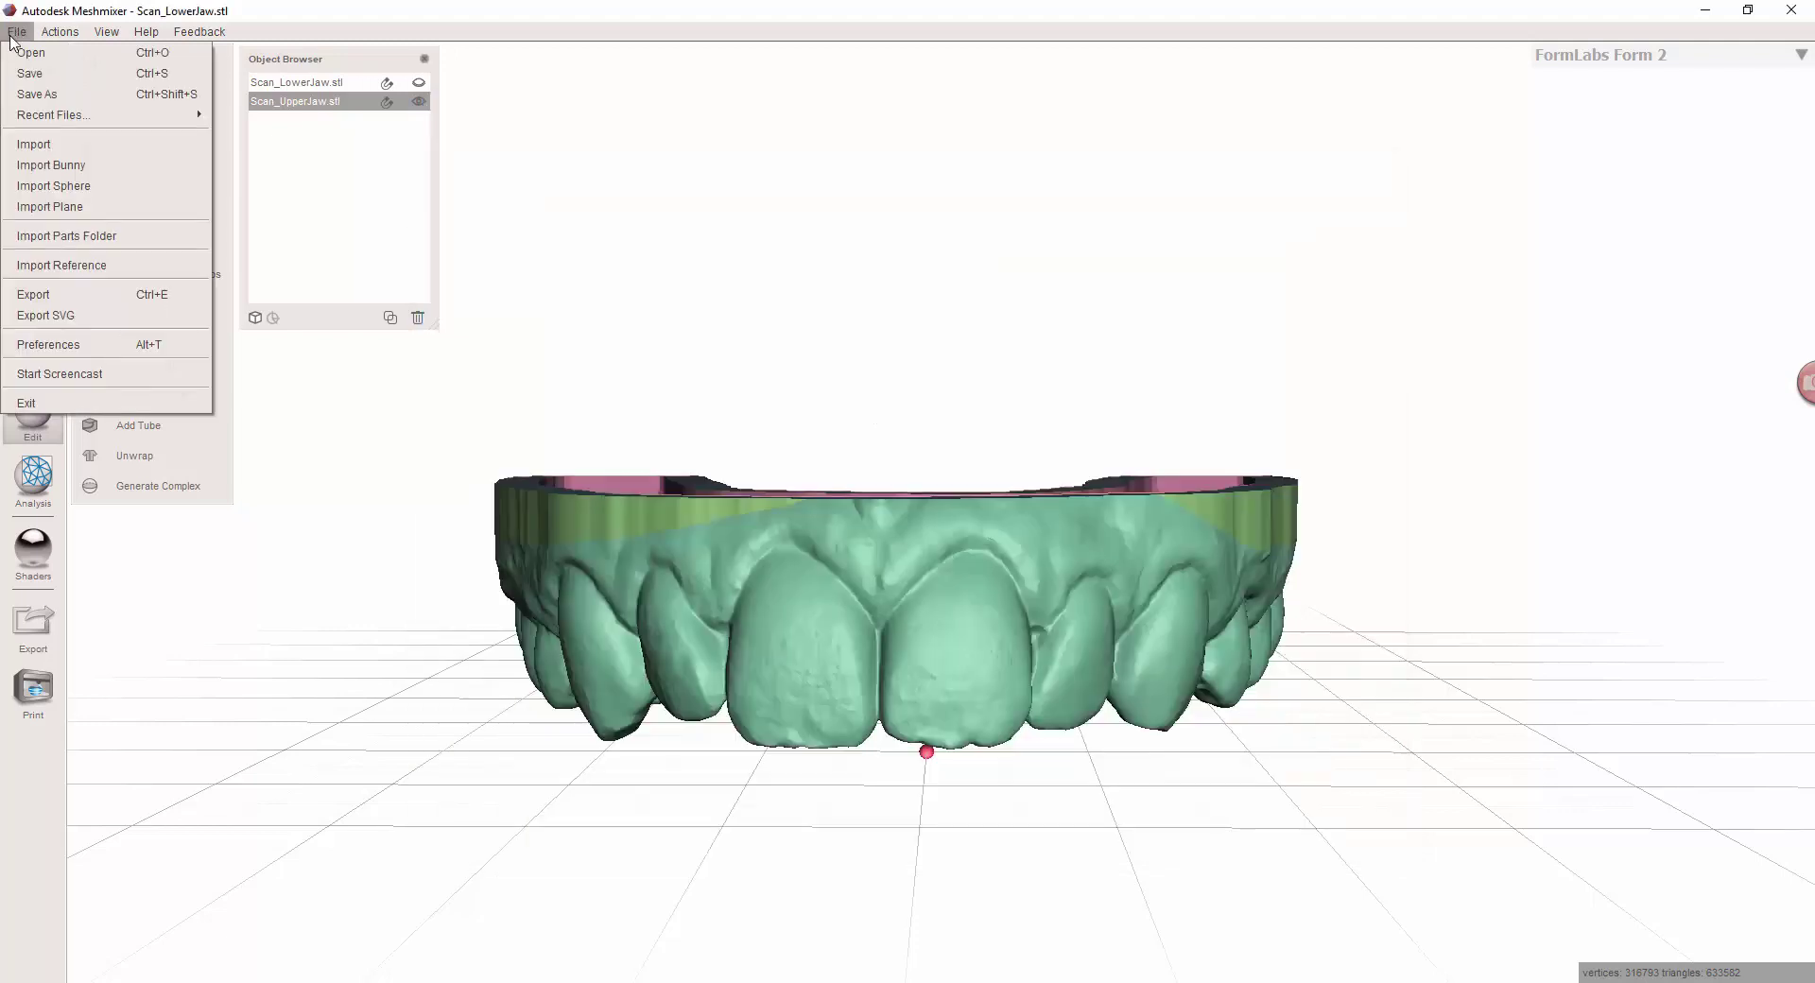
{"action": "left_click", "coordinate": [82, 315]}
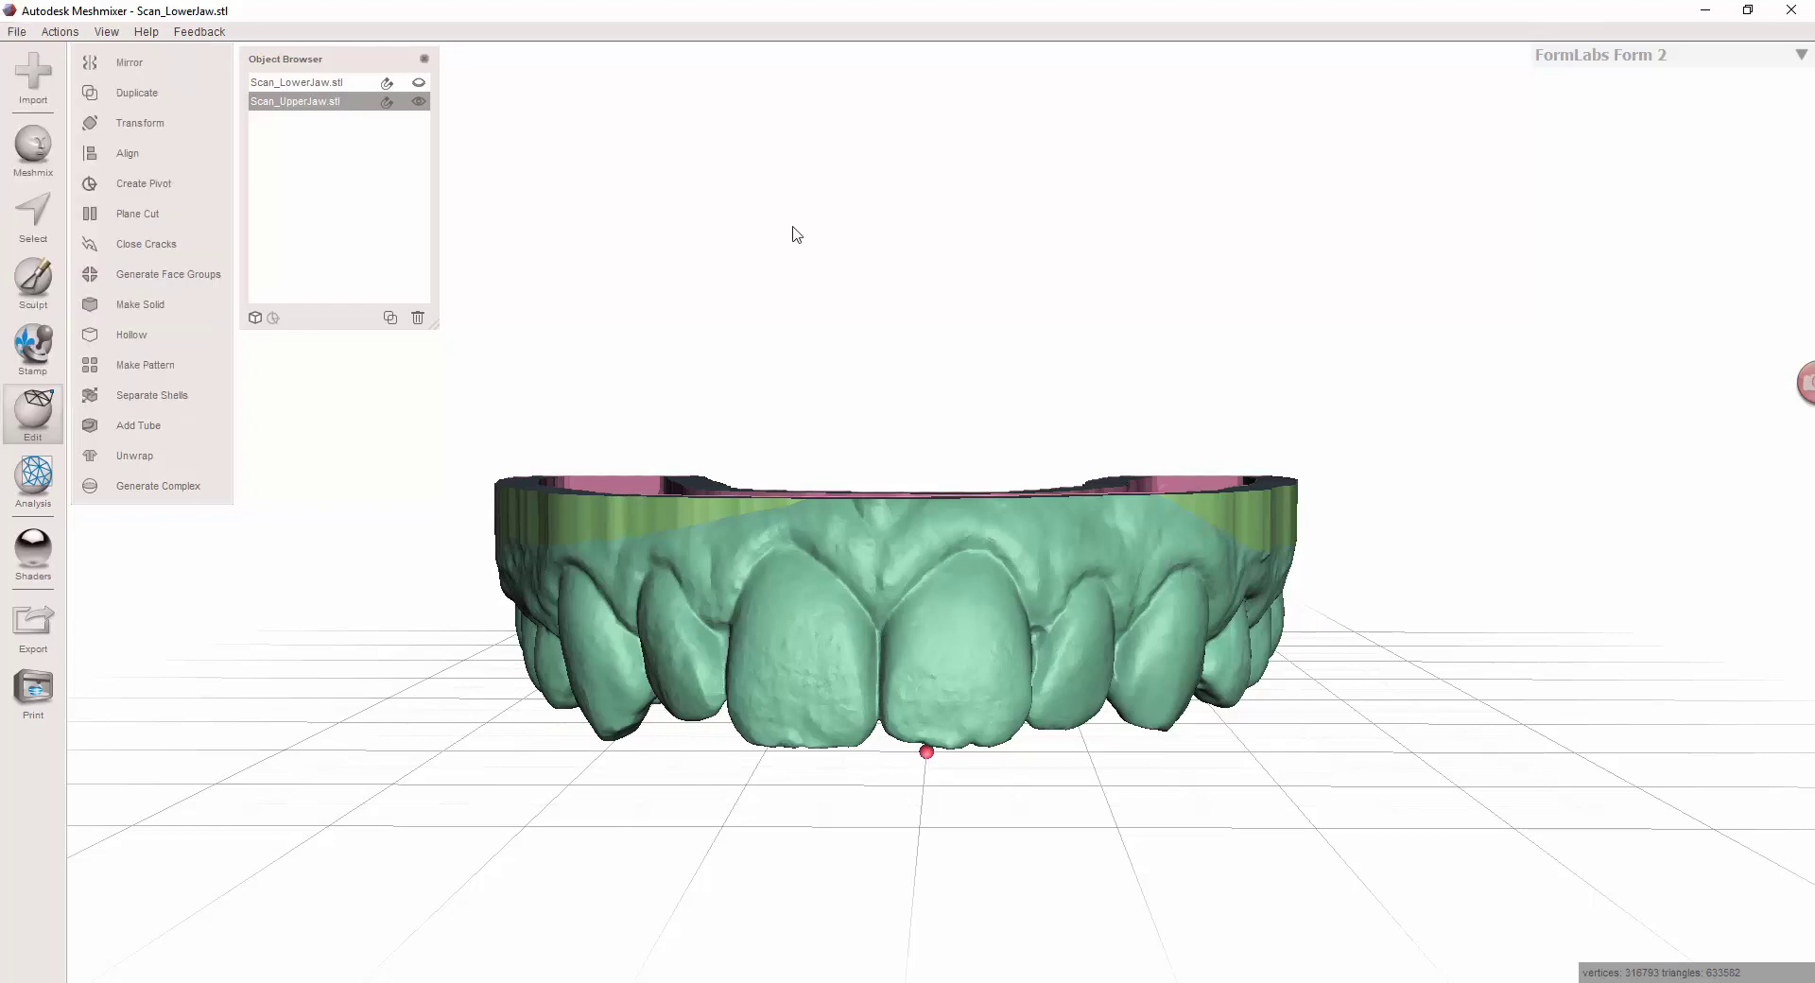
{"action": "key", "text": "alt+Tab"}
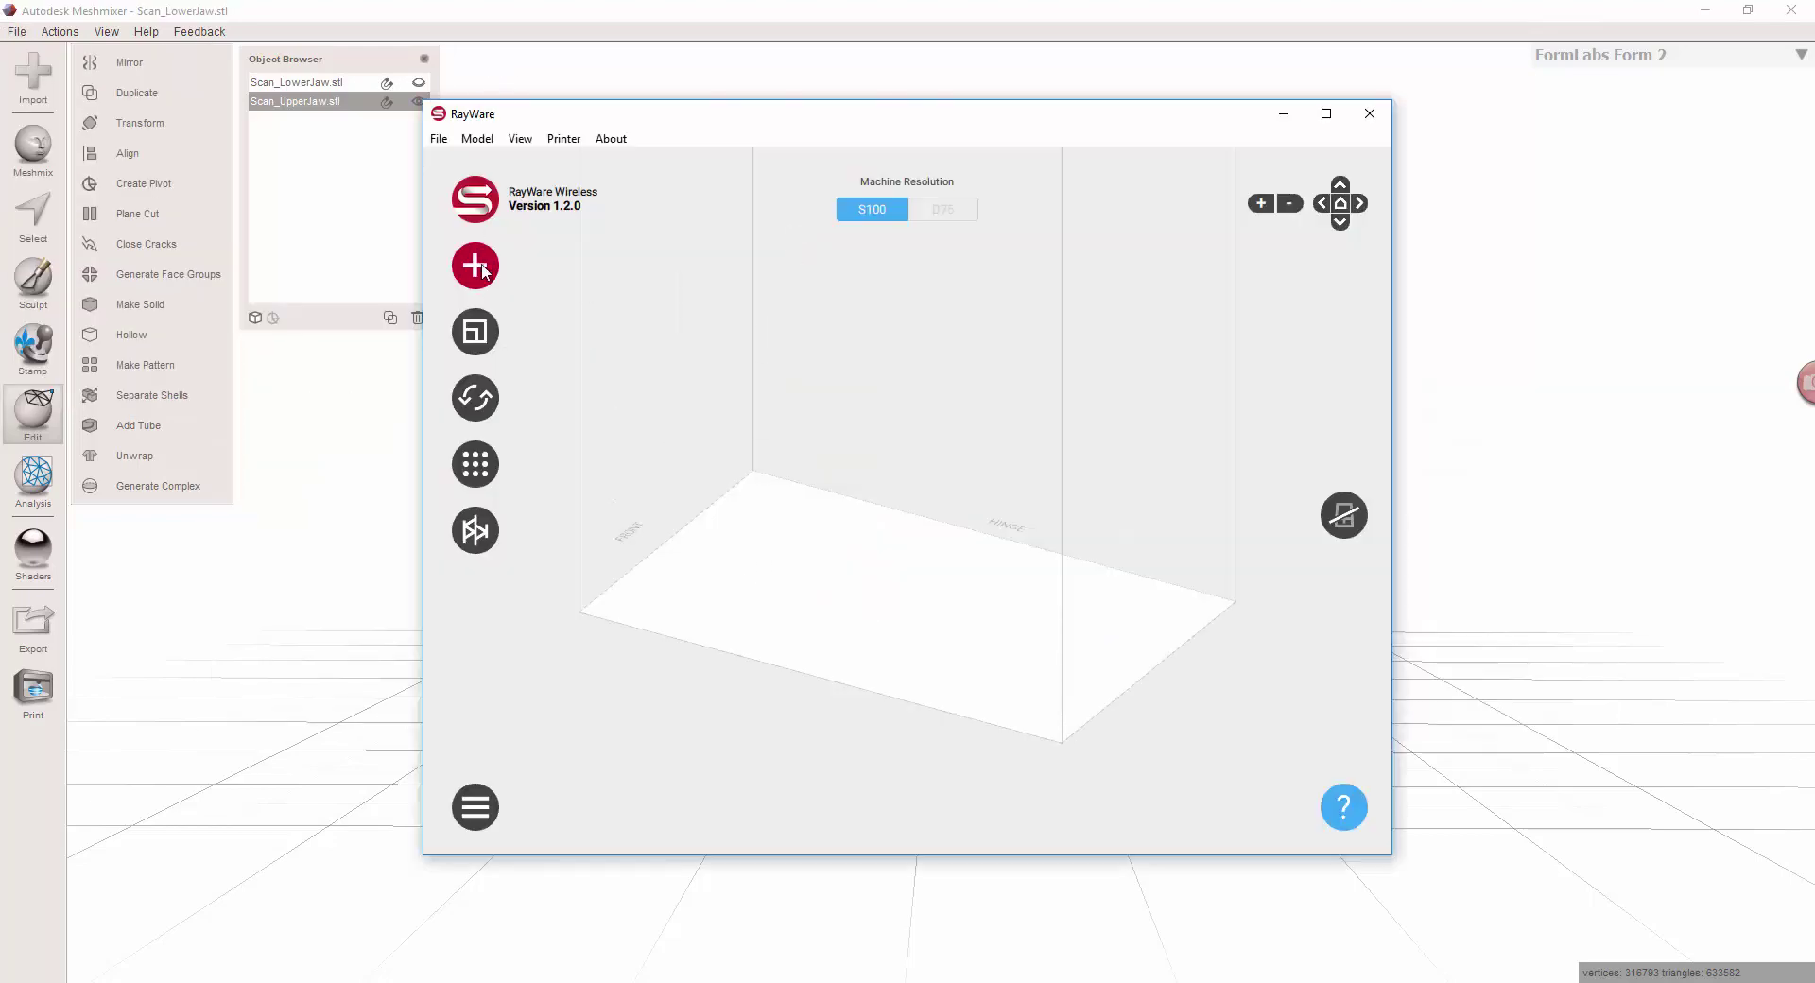
Step: Import Upper-PrintReady.stl from the Desktop onto the build plate
{"action": "left_click", "coordinate": [476, 266]}
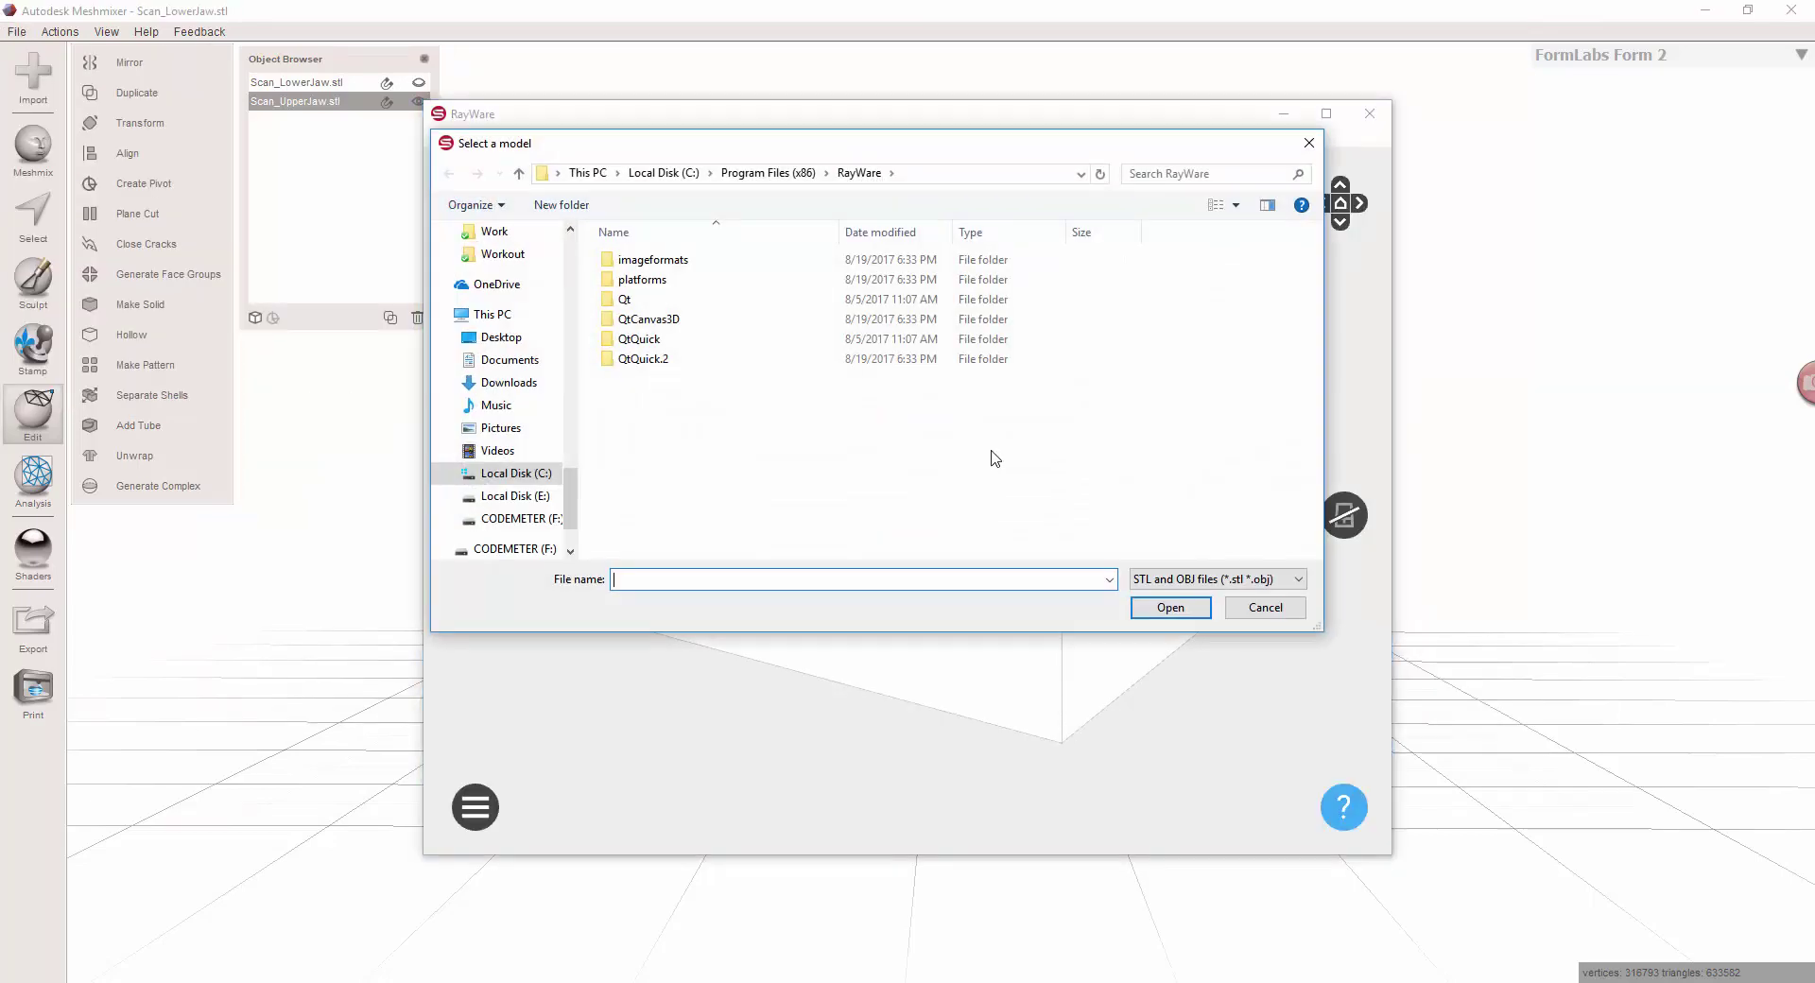
{"action": "left_click", "coordinate": [501, 336]}
{"action": "double_click", "coordinate": [1162, 397]}
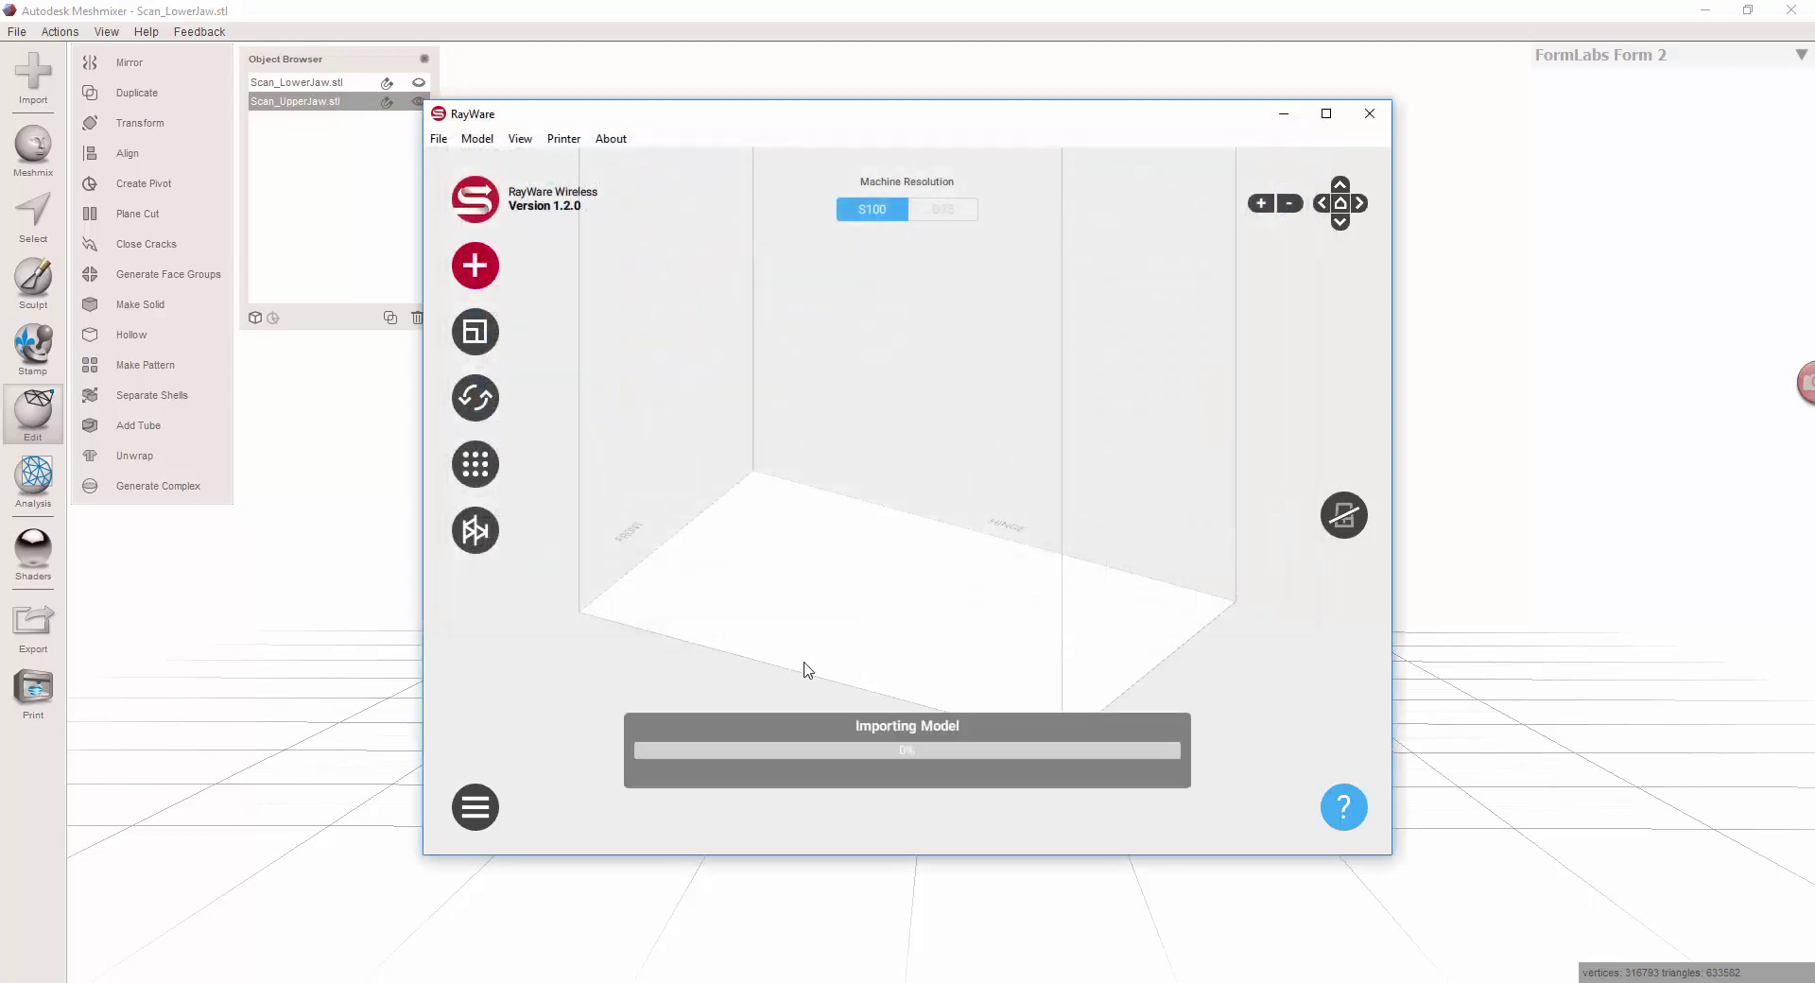
{"action": "left_click_drag", "start_coordinate": [944, 518], "coordinate": [592, 620]}
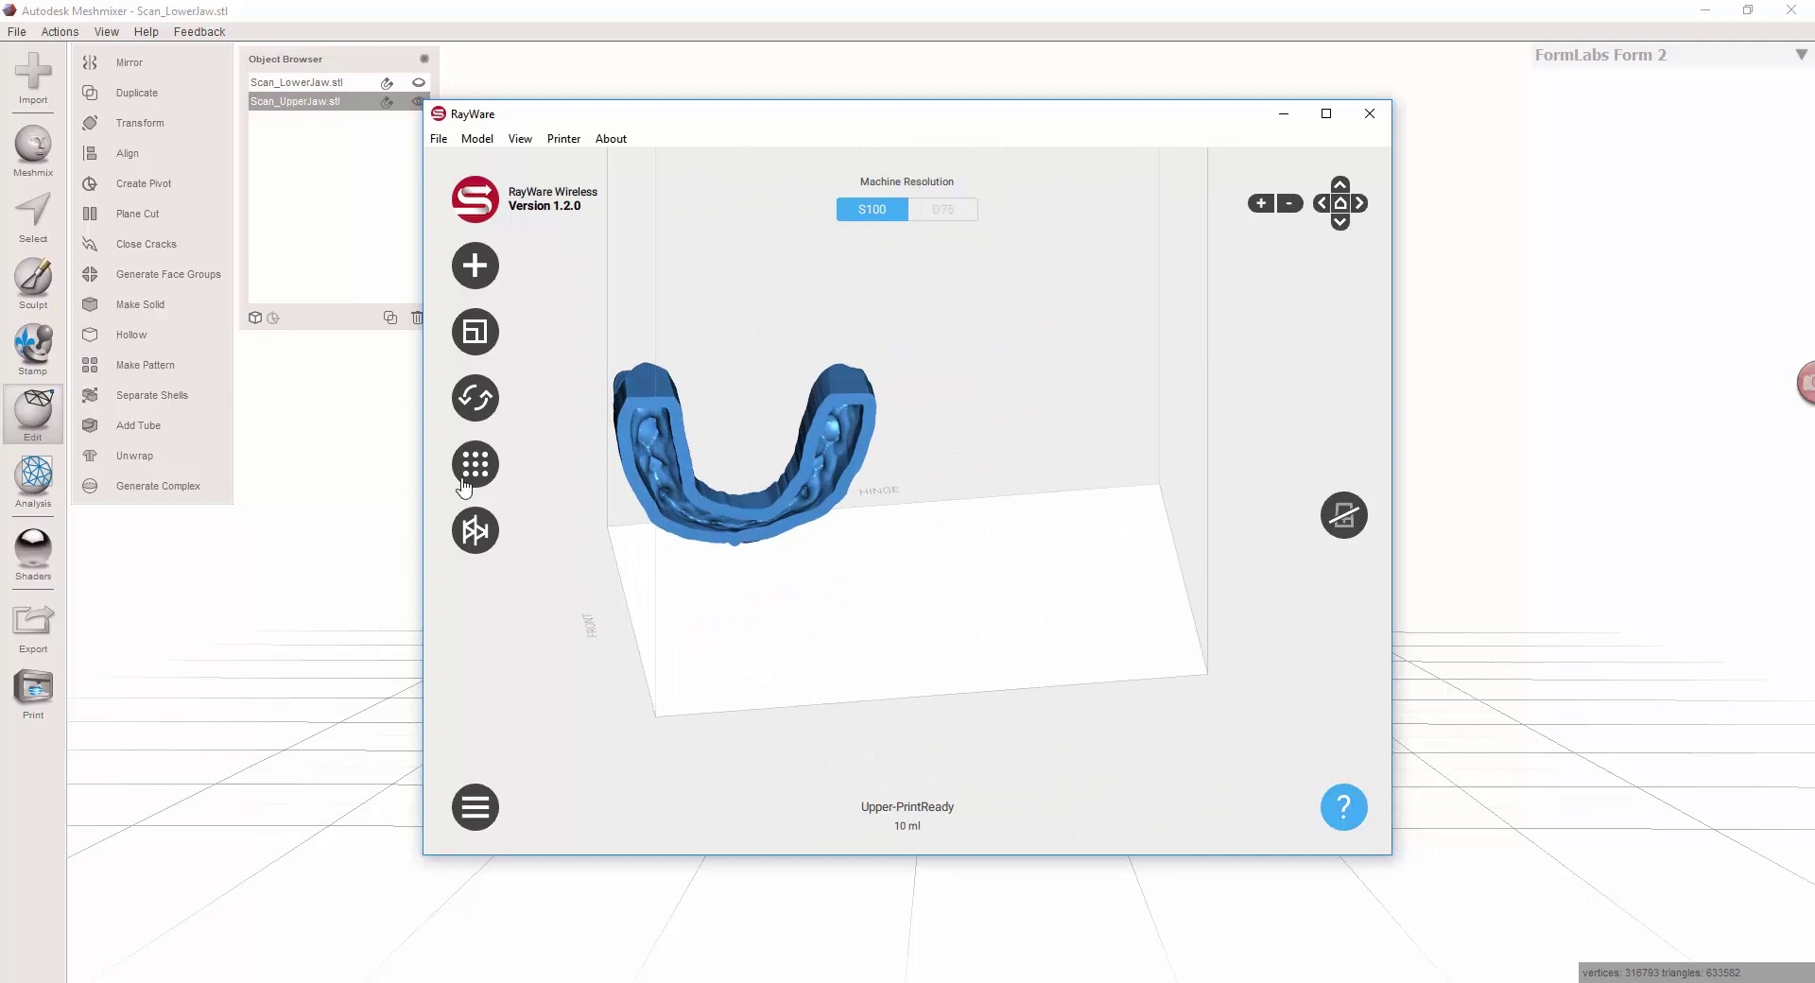
Step: Maximize RayWare and seat the arch on its trimmed end face as the base
{"action": "left_click", "coordinate": [1326, 113]}
{"action": "scroll", "coordinate": [714, 376], "scroll_direction": "up", "scroll_amount": 5}
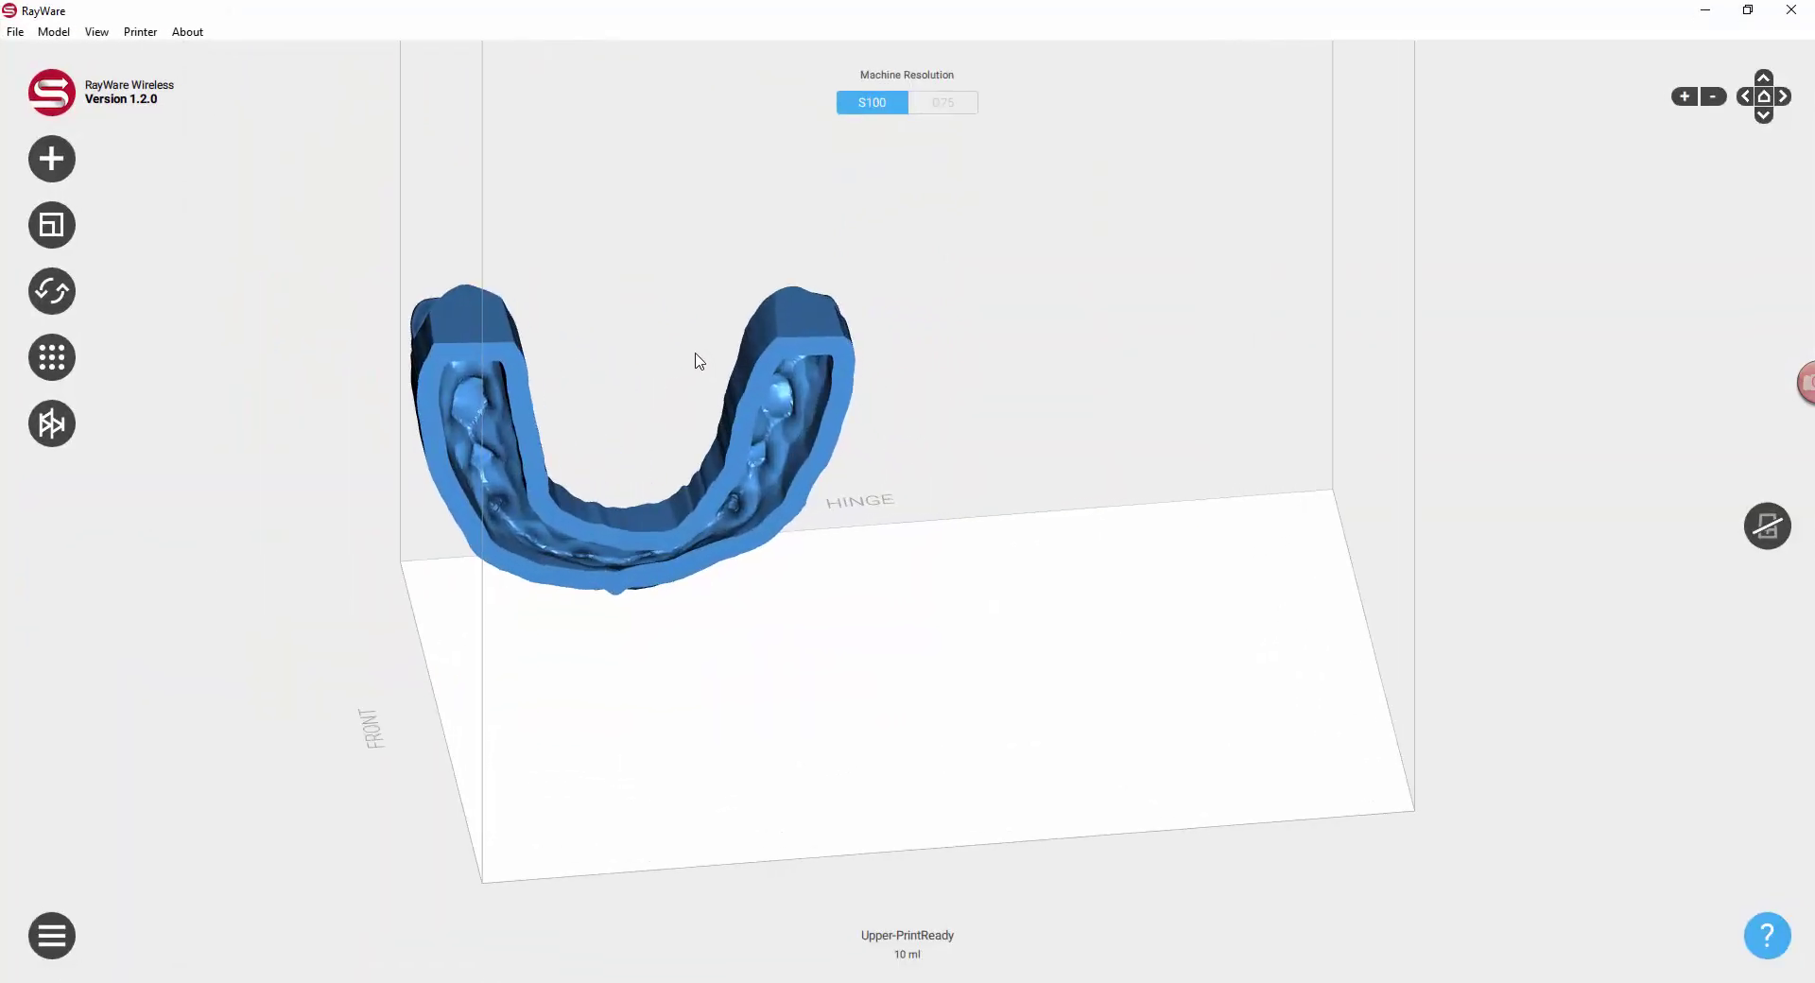
{"action": "right_click_drag", "start_coordinate": [615, 331], "coordinate": [781, 396]}
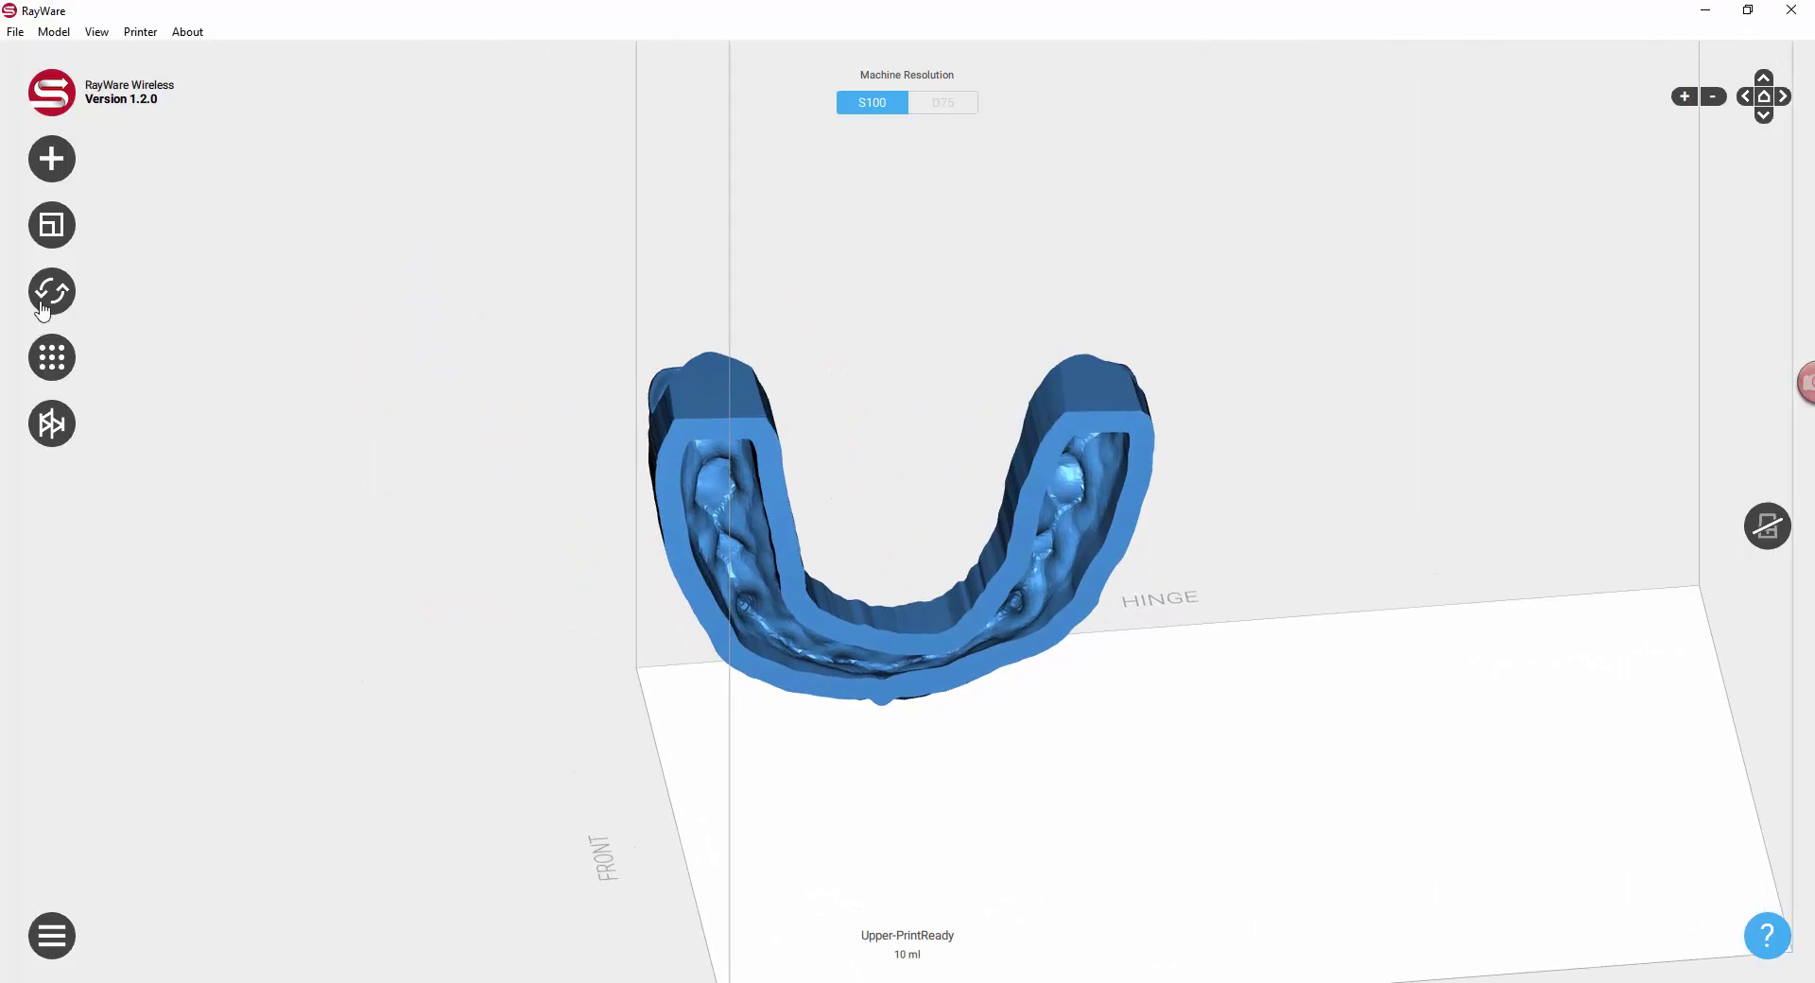
{"action": "left_click", "coordinate": [38, 304]}
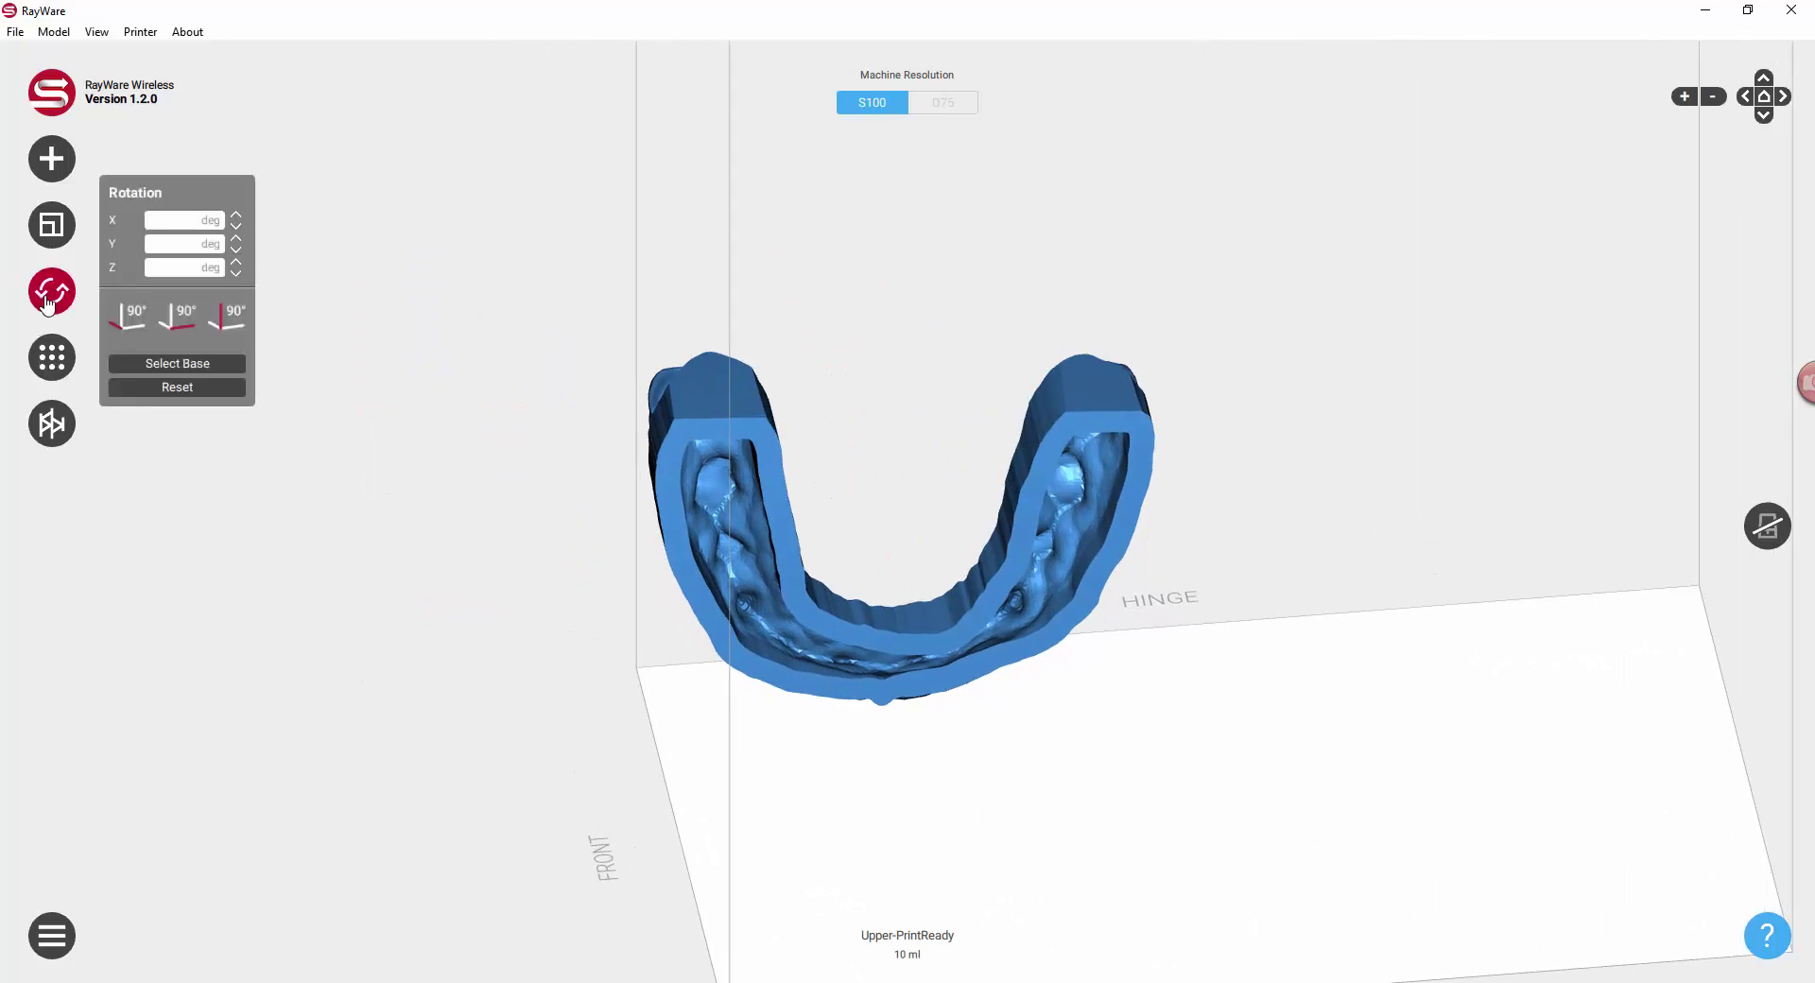
{"action": "left_click", "coordinate": [184, 368]}
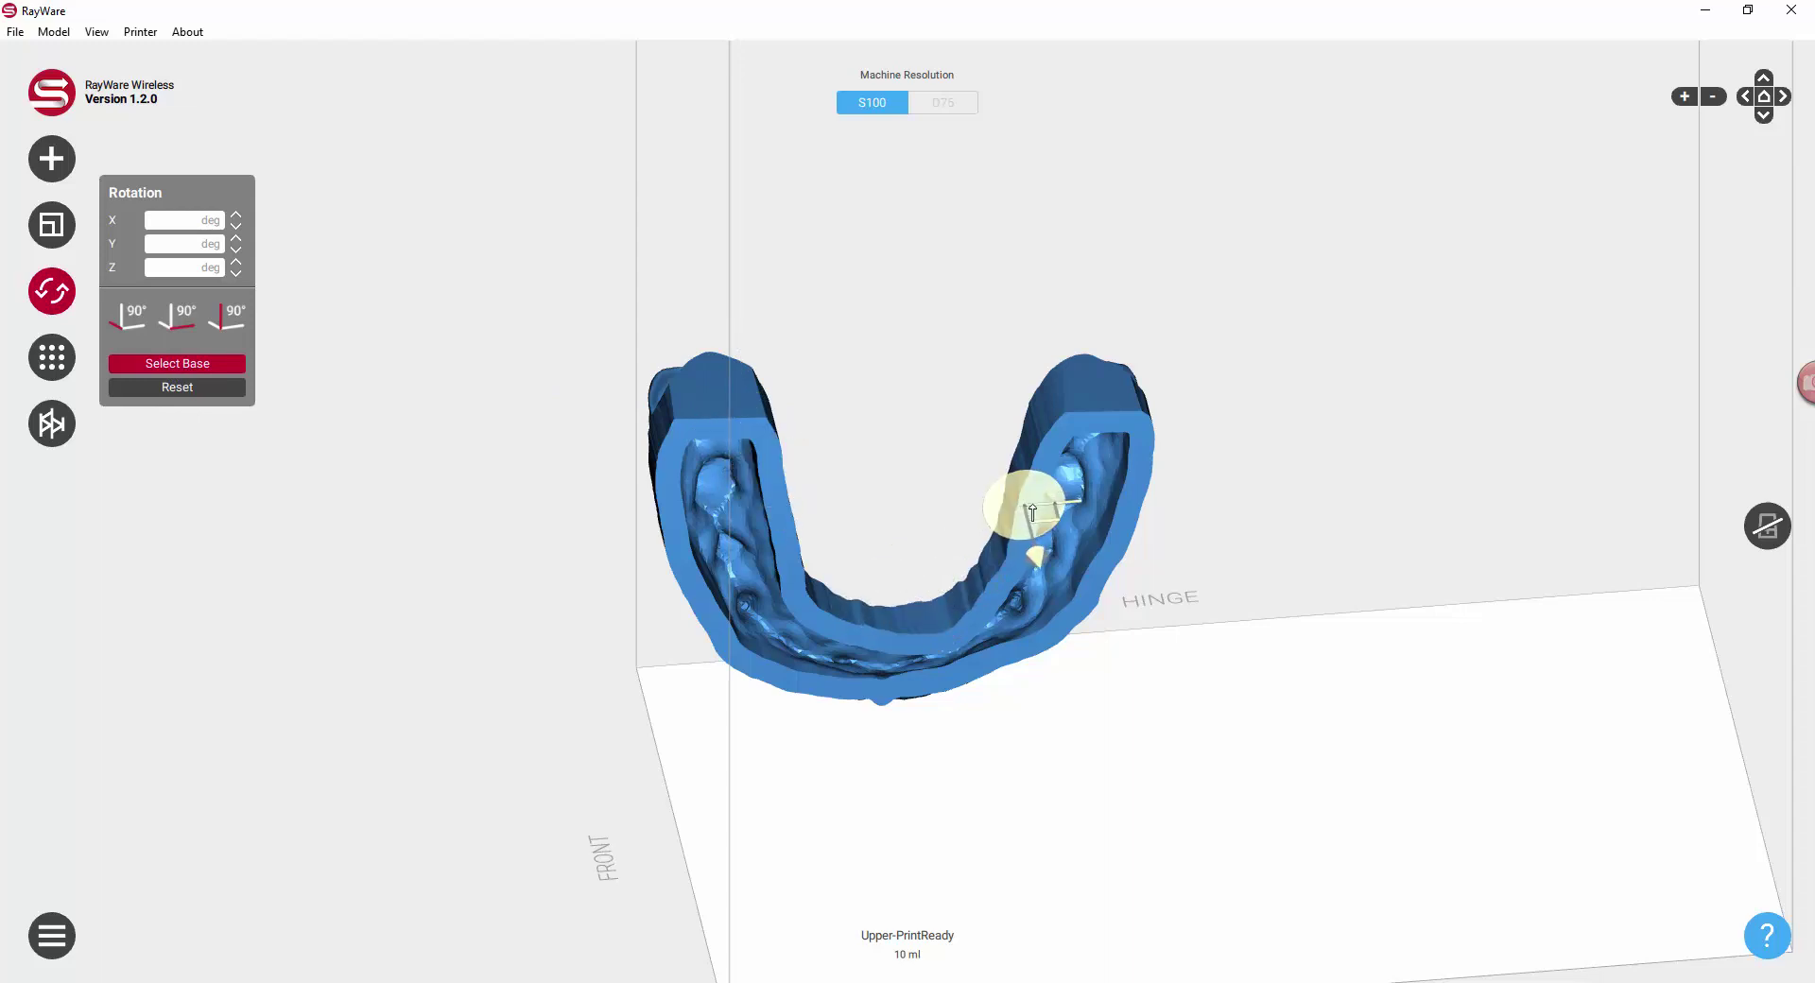
{"action": "left_click", "coordinate": [1032, 510]}
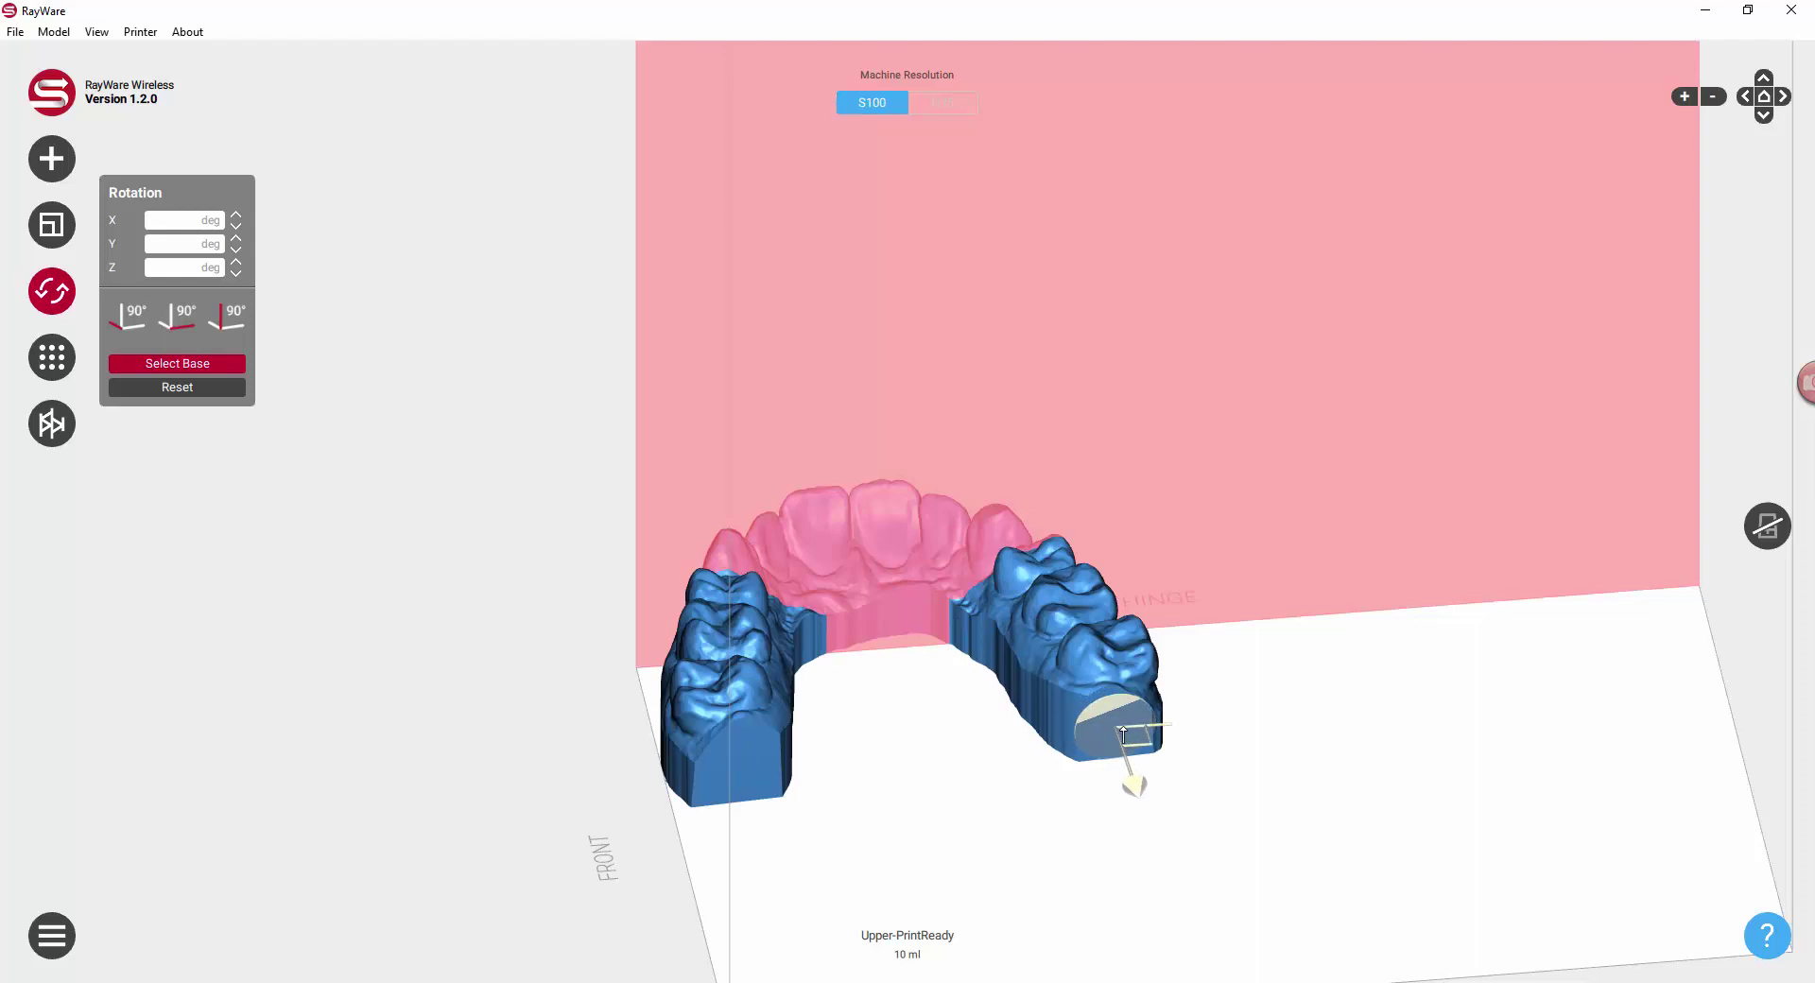
{"action": "left_click", "coordinate": [1122, 734]}
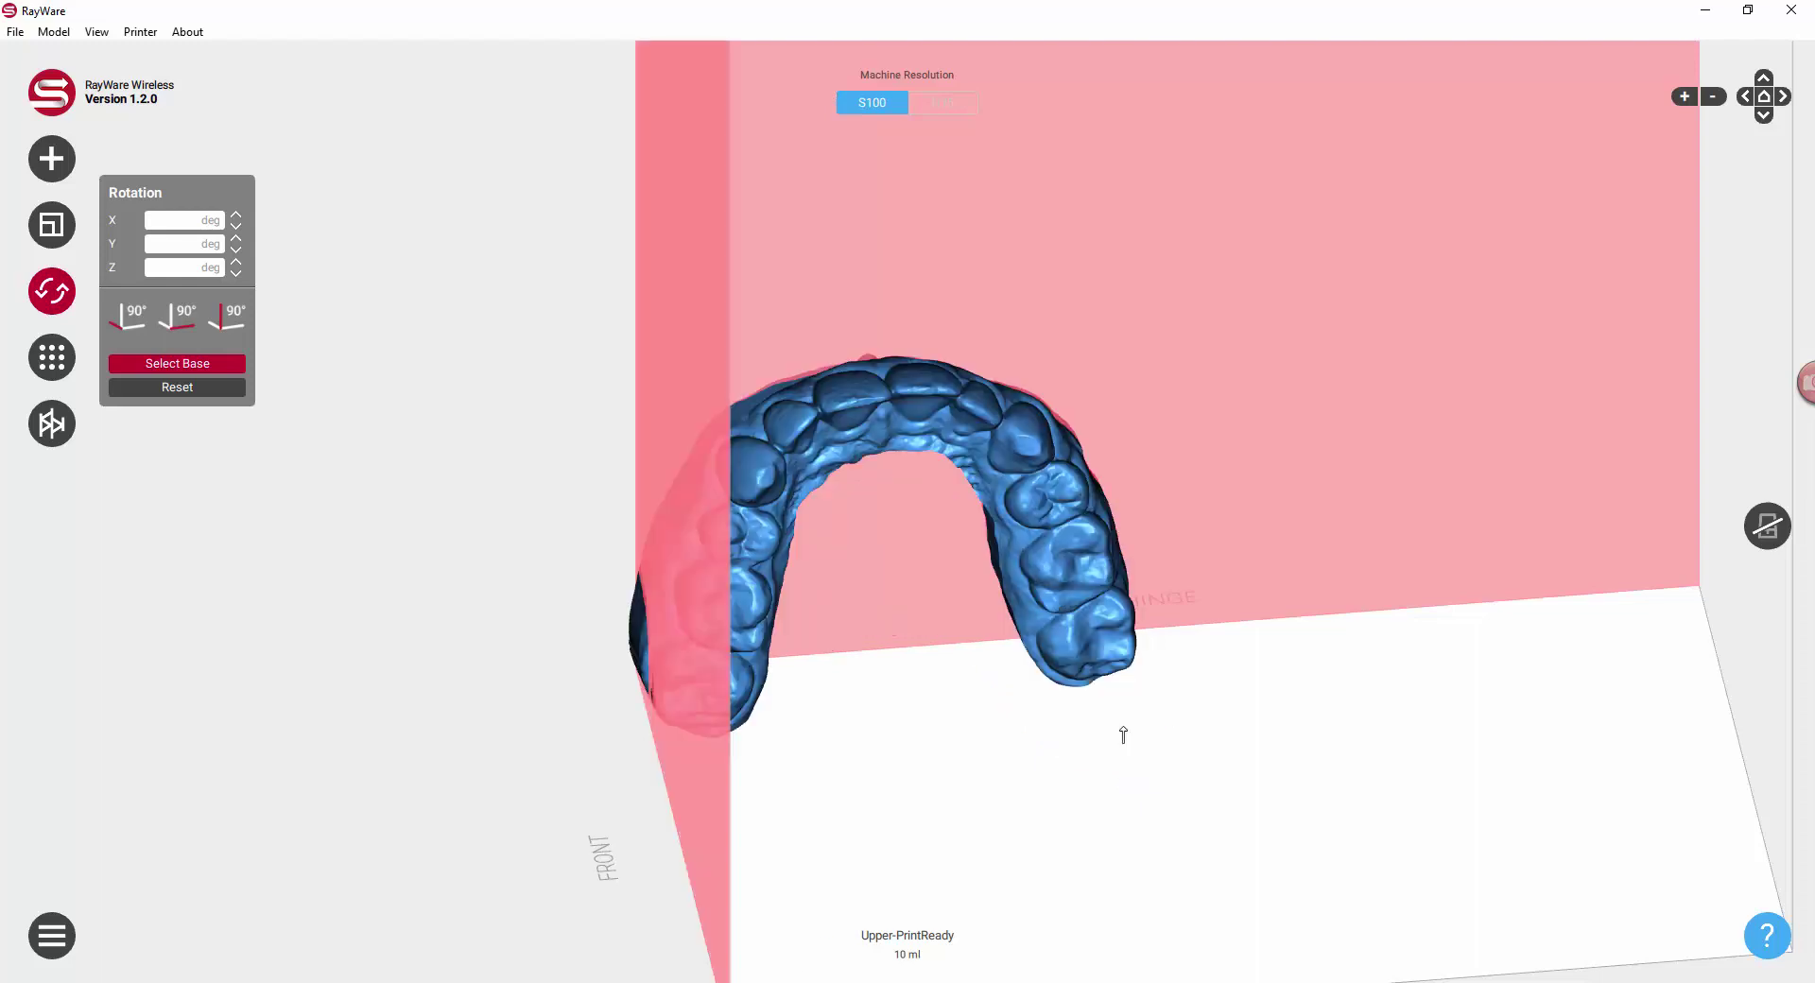
{"action": "left_click", "coordinate": [173, 374]}
{"action": "left_click", "coordinate": [831, 384]}
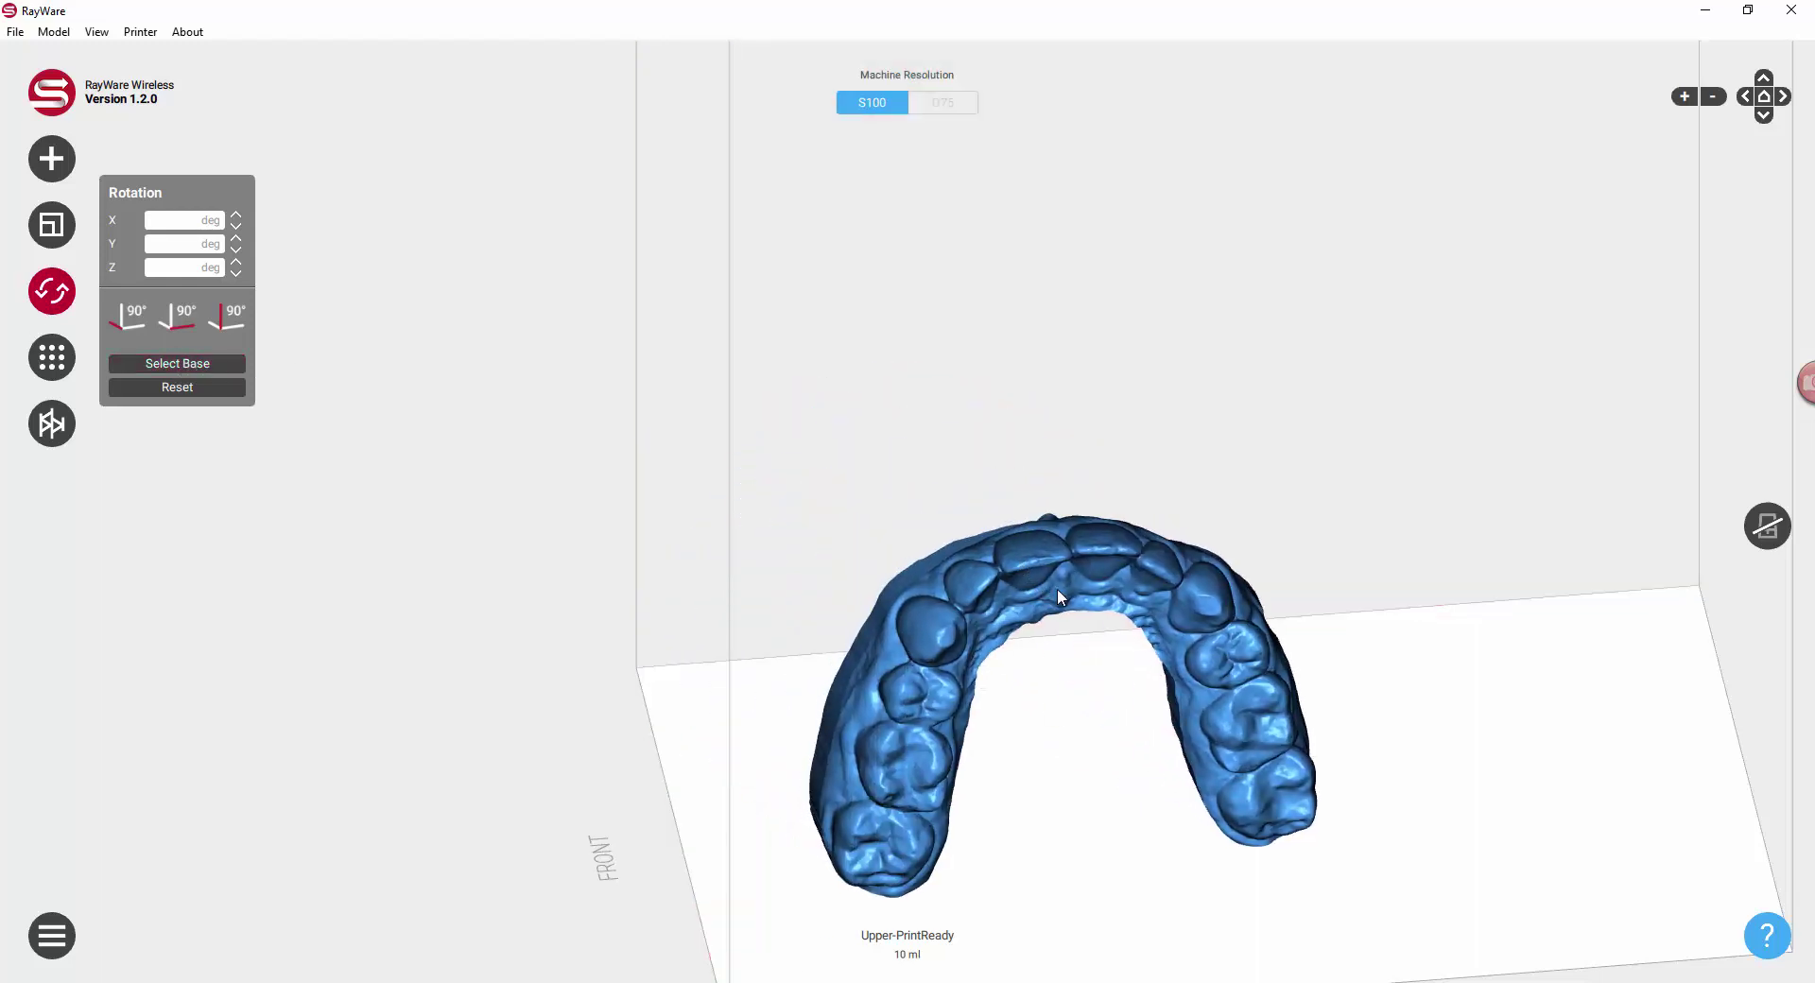
Step: Rotate the arch 90° about Z and move it toward the FRONT edge of the plate
{"action": "right_click_drag", "start_coordinate": [1056, 588], "coordinate": [889, 824]}
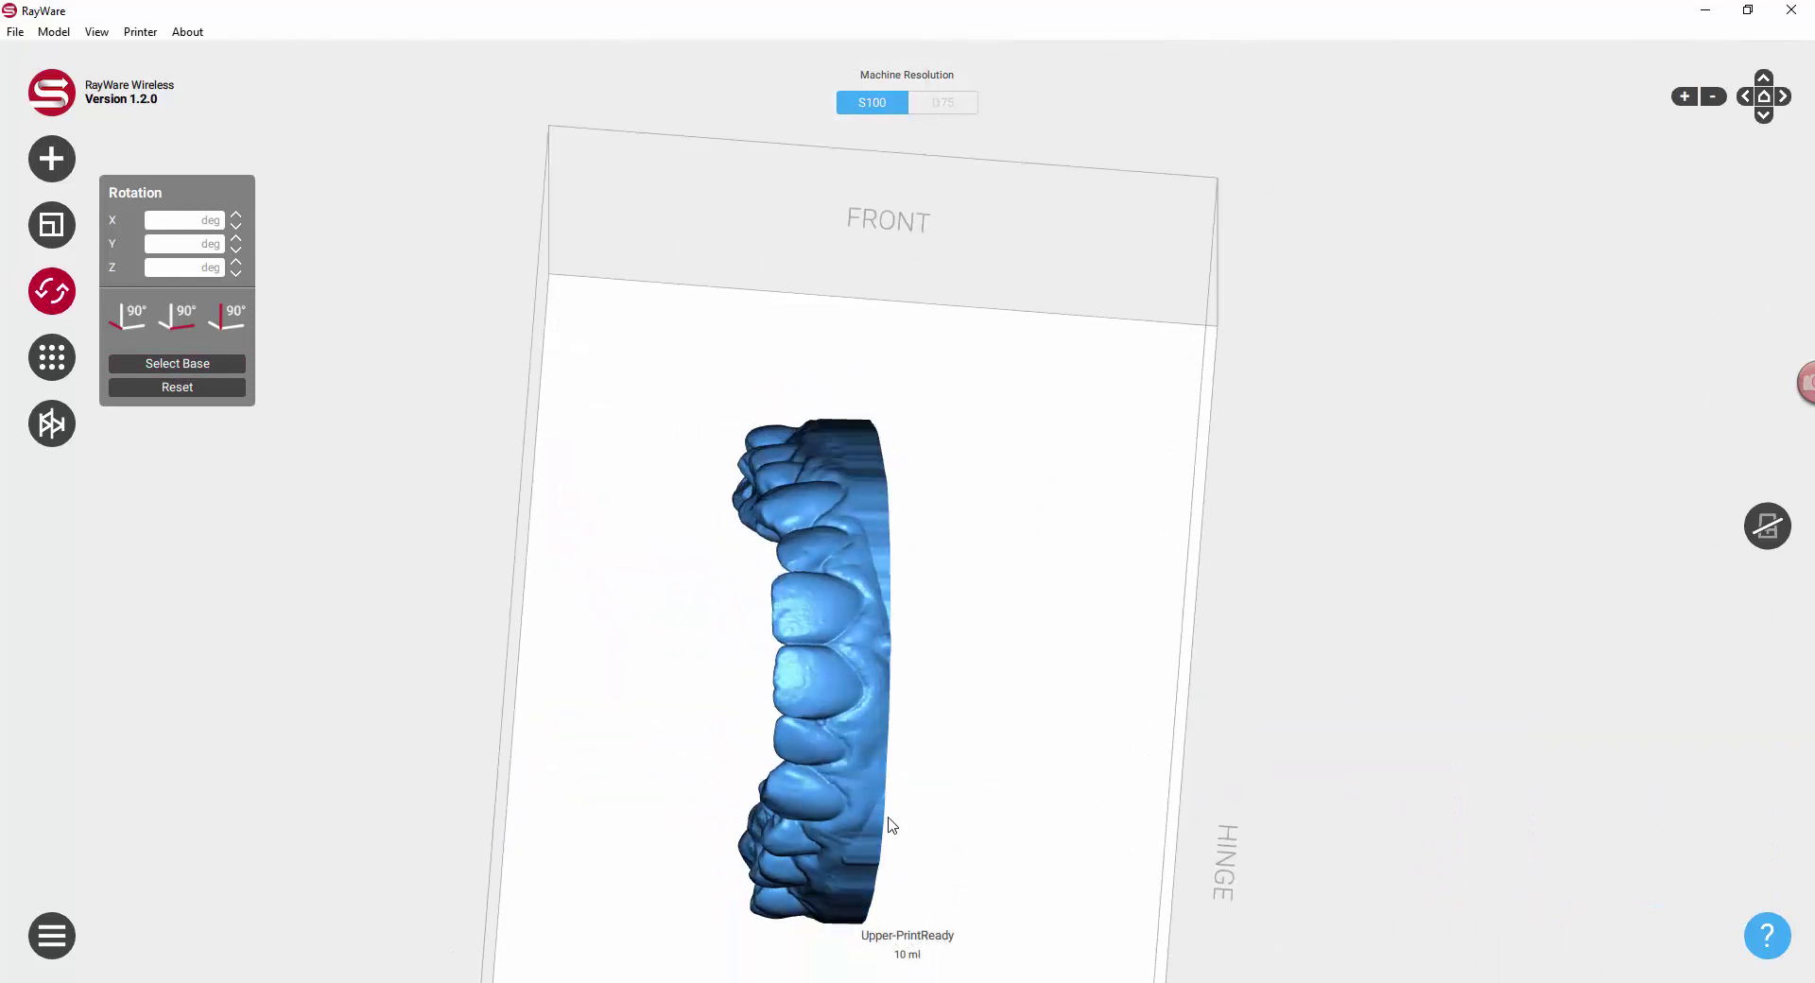
{"action": "left_click", "coordinate": [230, 317]}
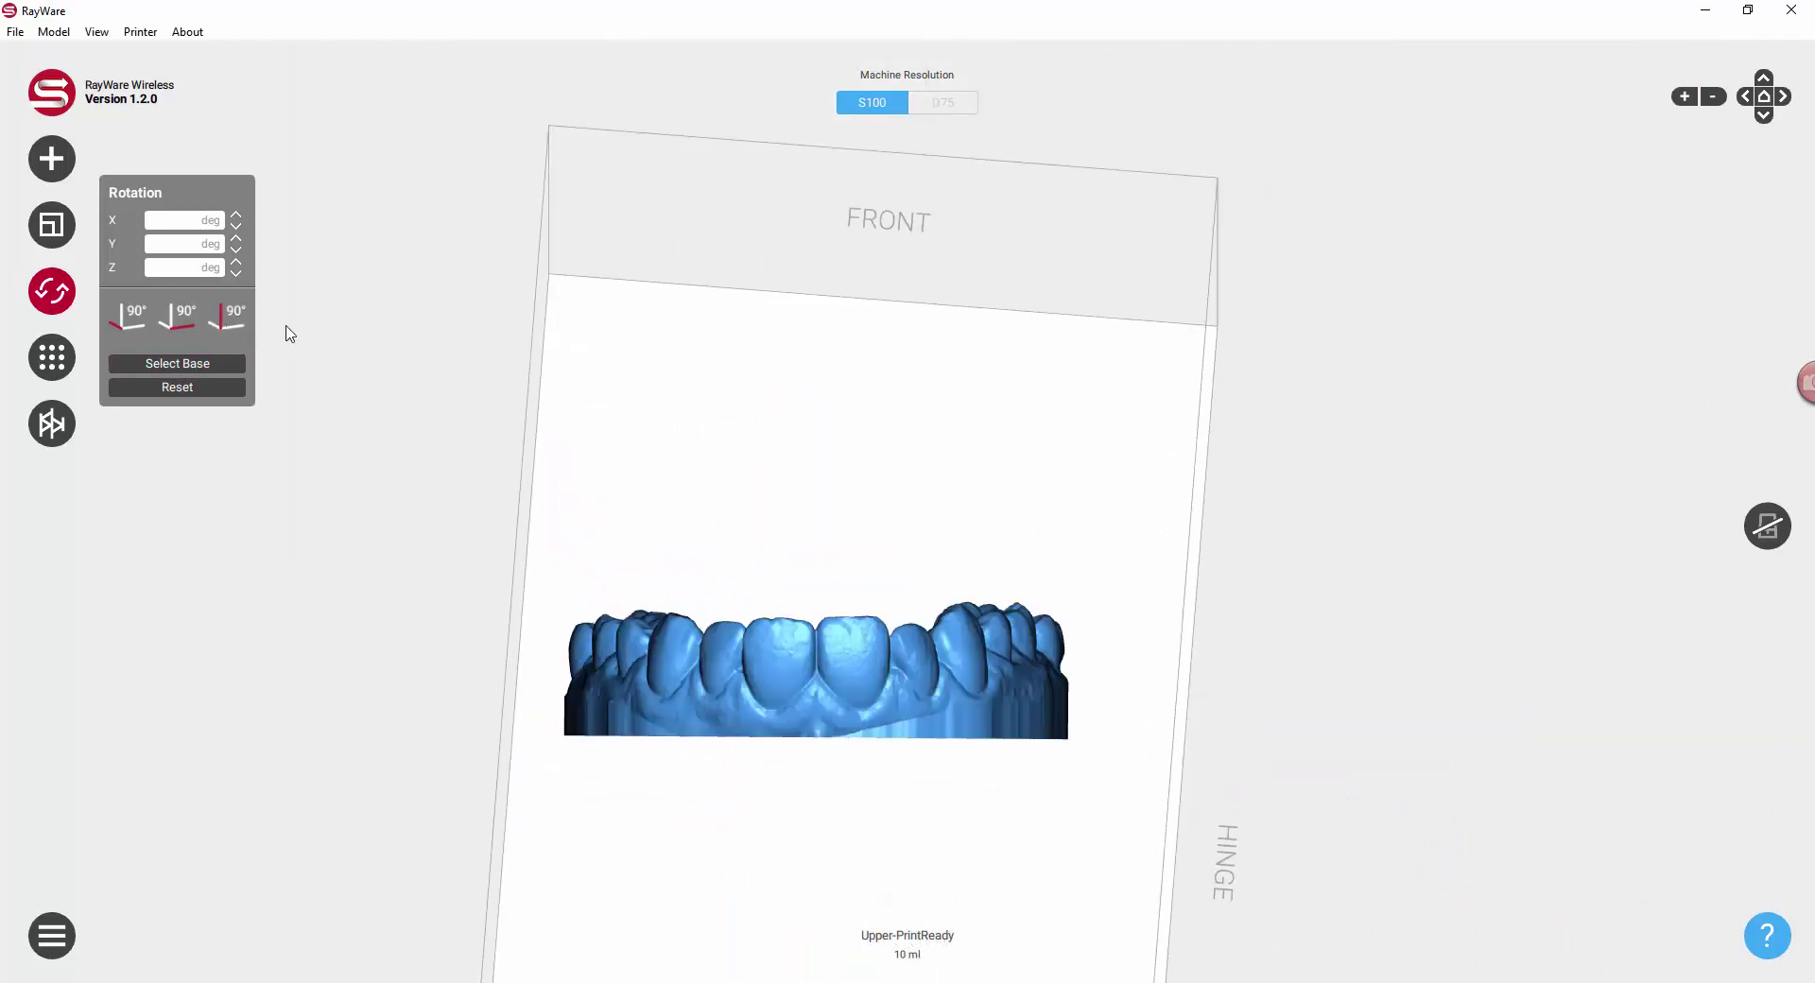
{"action": "left_click_drag", "start_coordinate": [834, 678], "coordinate": [888, 395]}
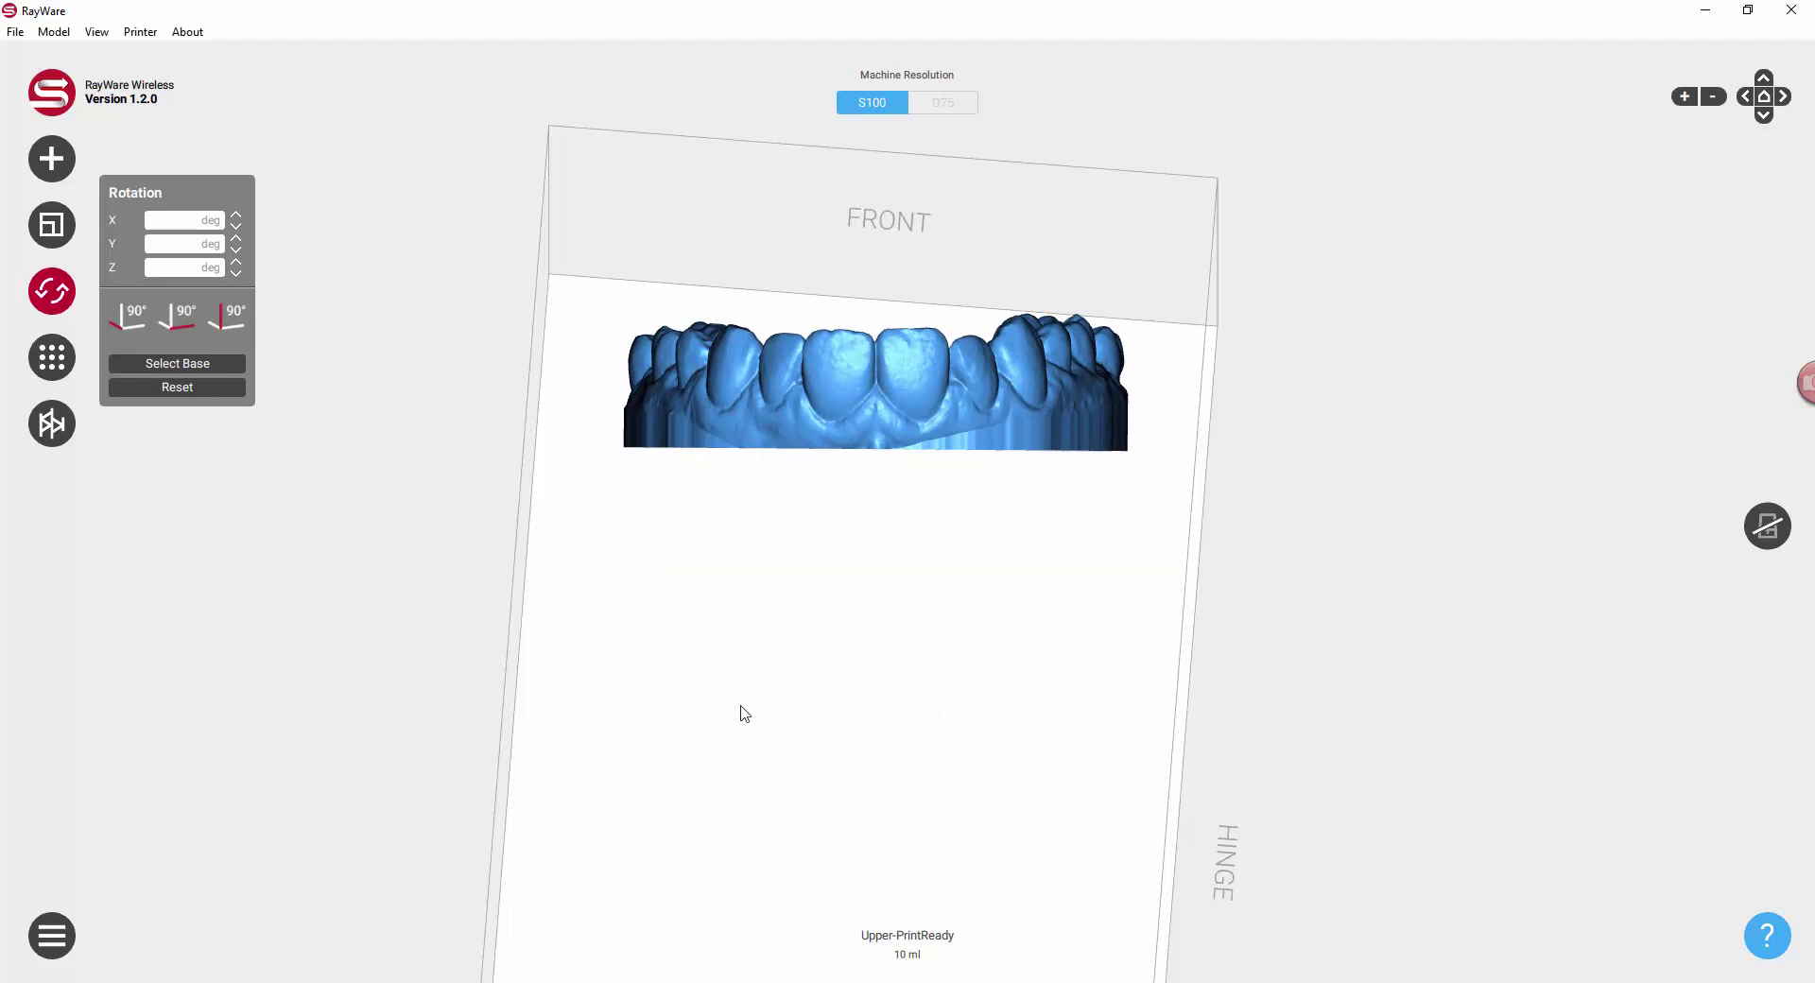
{"action": "left_click", "coordinate": [656, 664]}
{"action": "right_click_drag", "start_coordinate": [656, 664], "coordinate": [627, 638]}
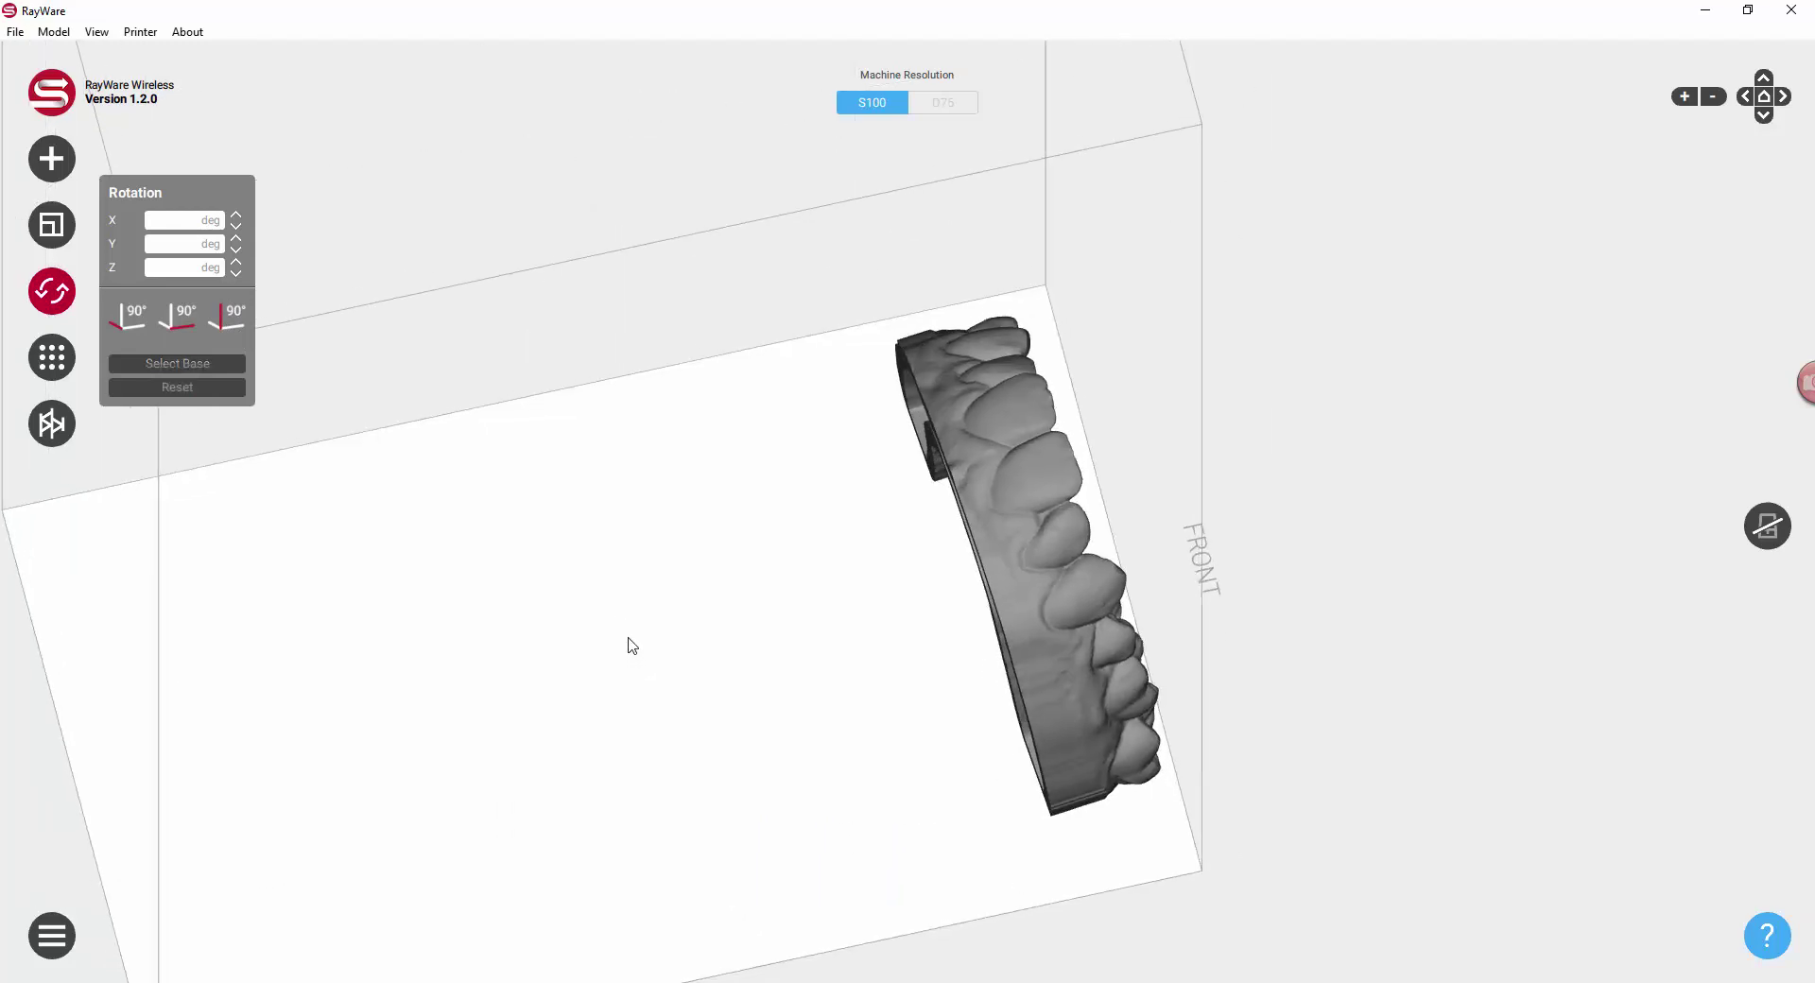
{"action": "left_click", "coordinate": [1066, 488]}
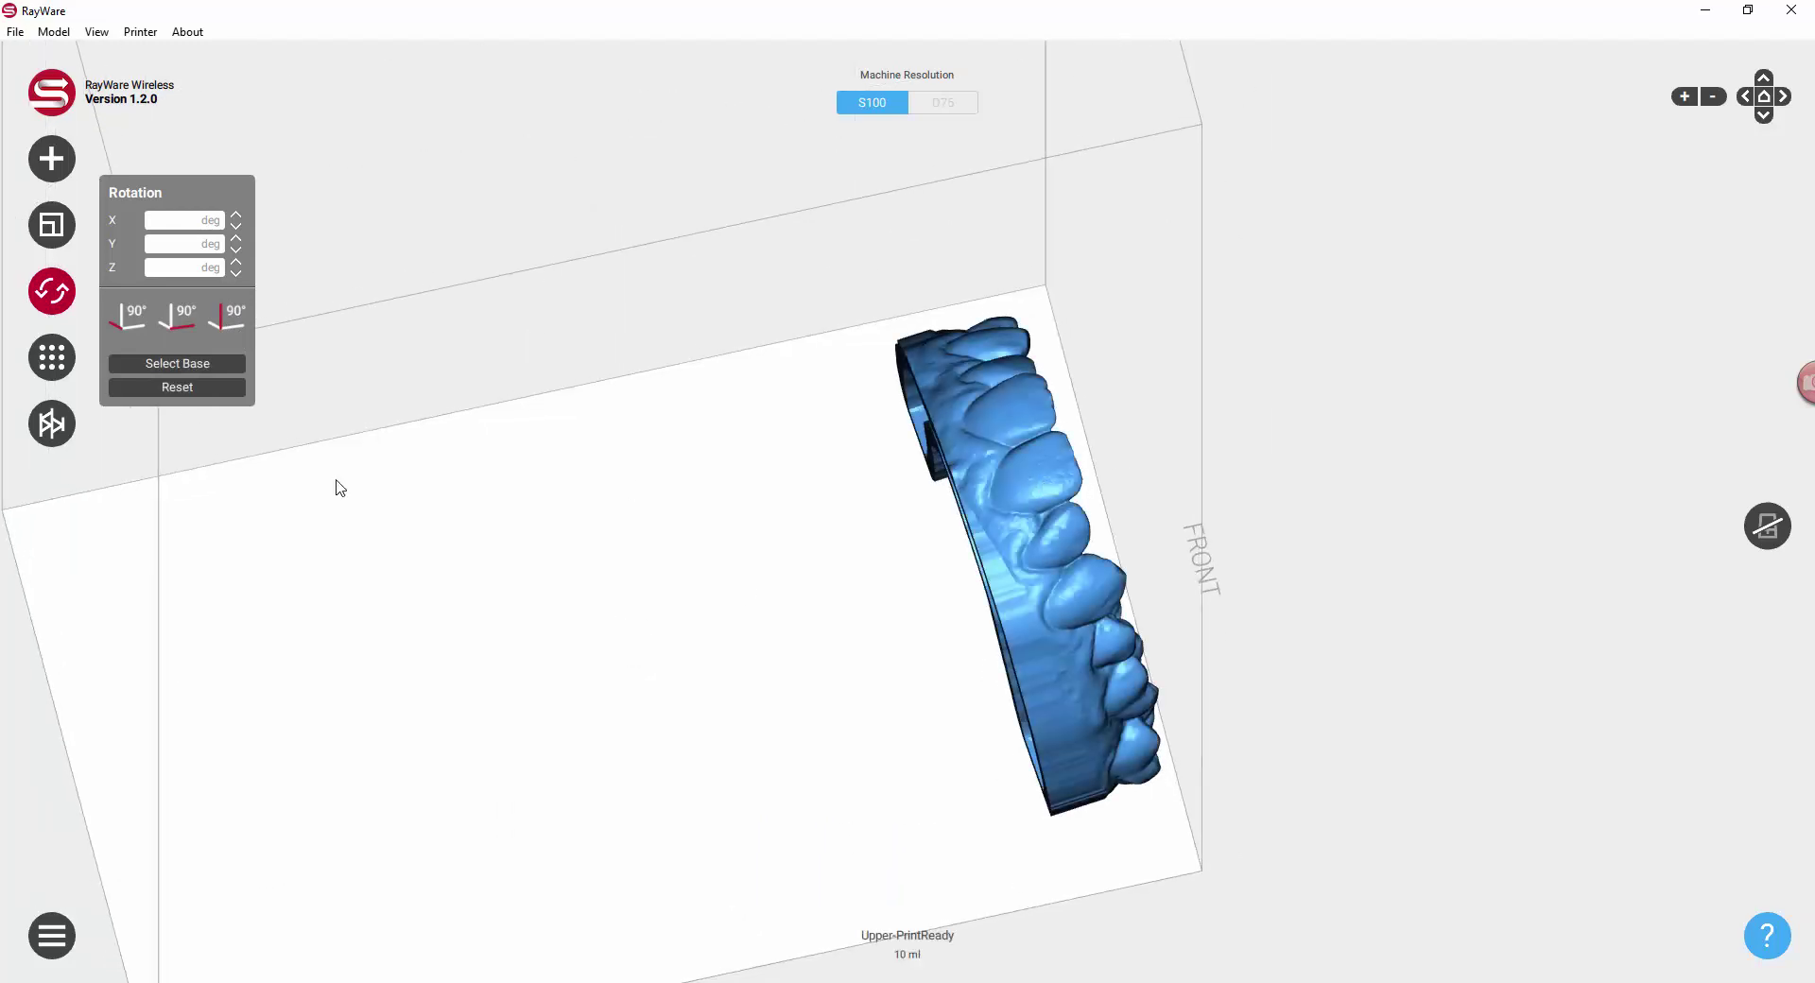
Step: Make four duplicates of the arch with the Arrange tool's Duplicate button
{"action": "left_click", "coordinate": [56, 210]}
{"action": "left_click", "coordinate": [58, 181]}
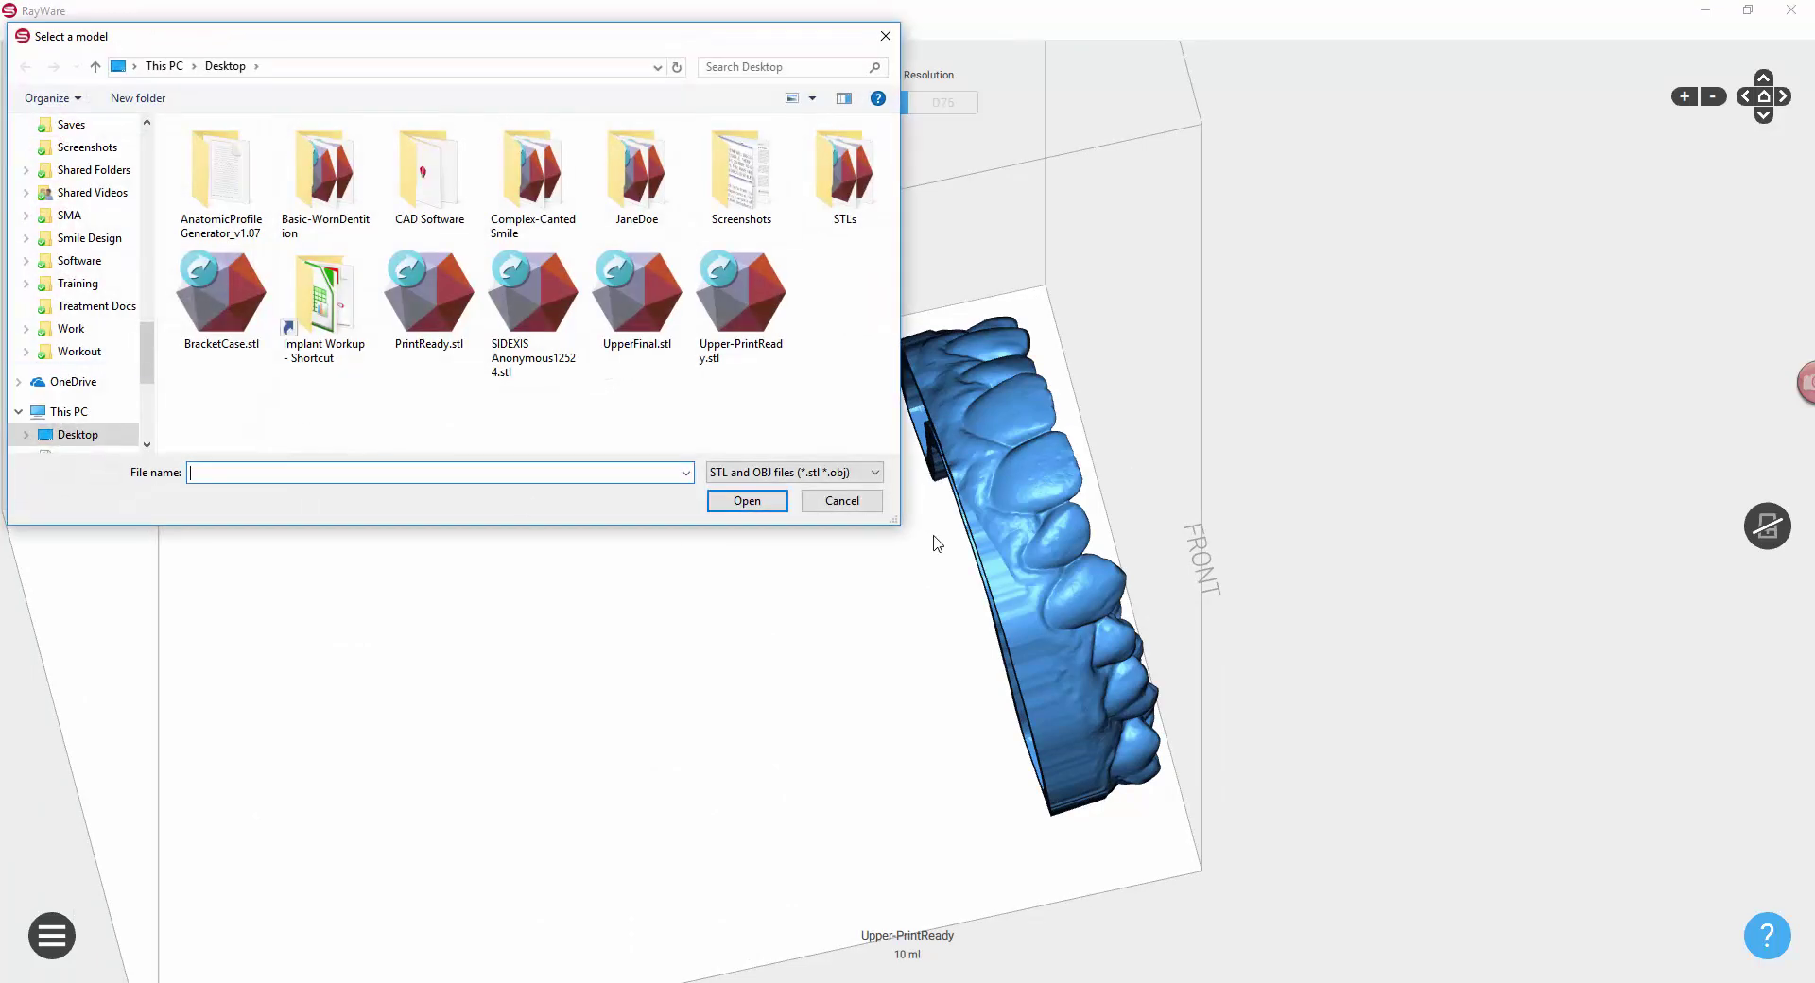
{"action": "left_click", "coordinate": [841, 501]}
{"action": "left_click", "coordinate": [52, 358]}
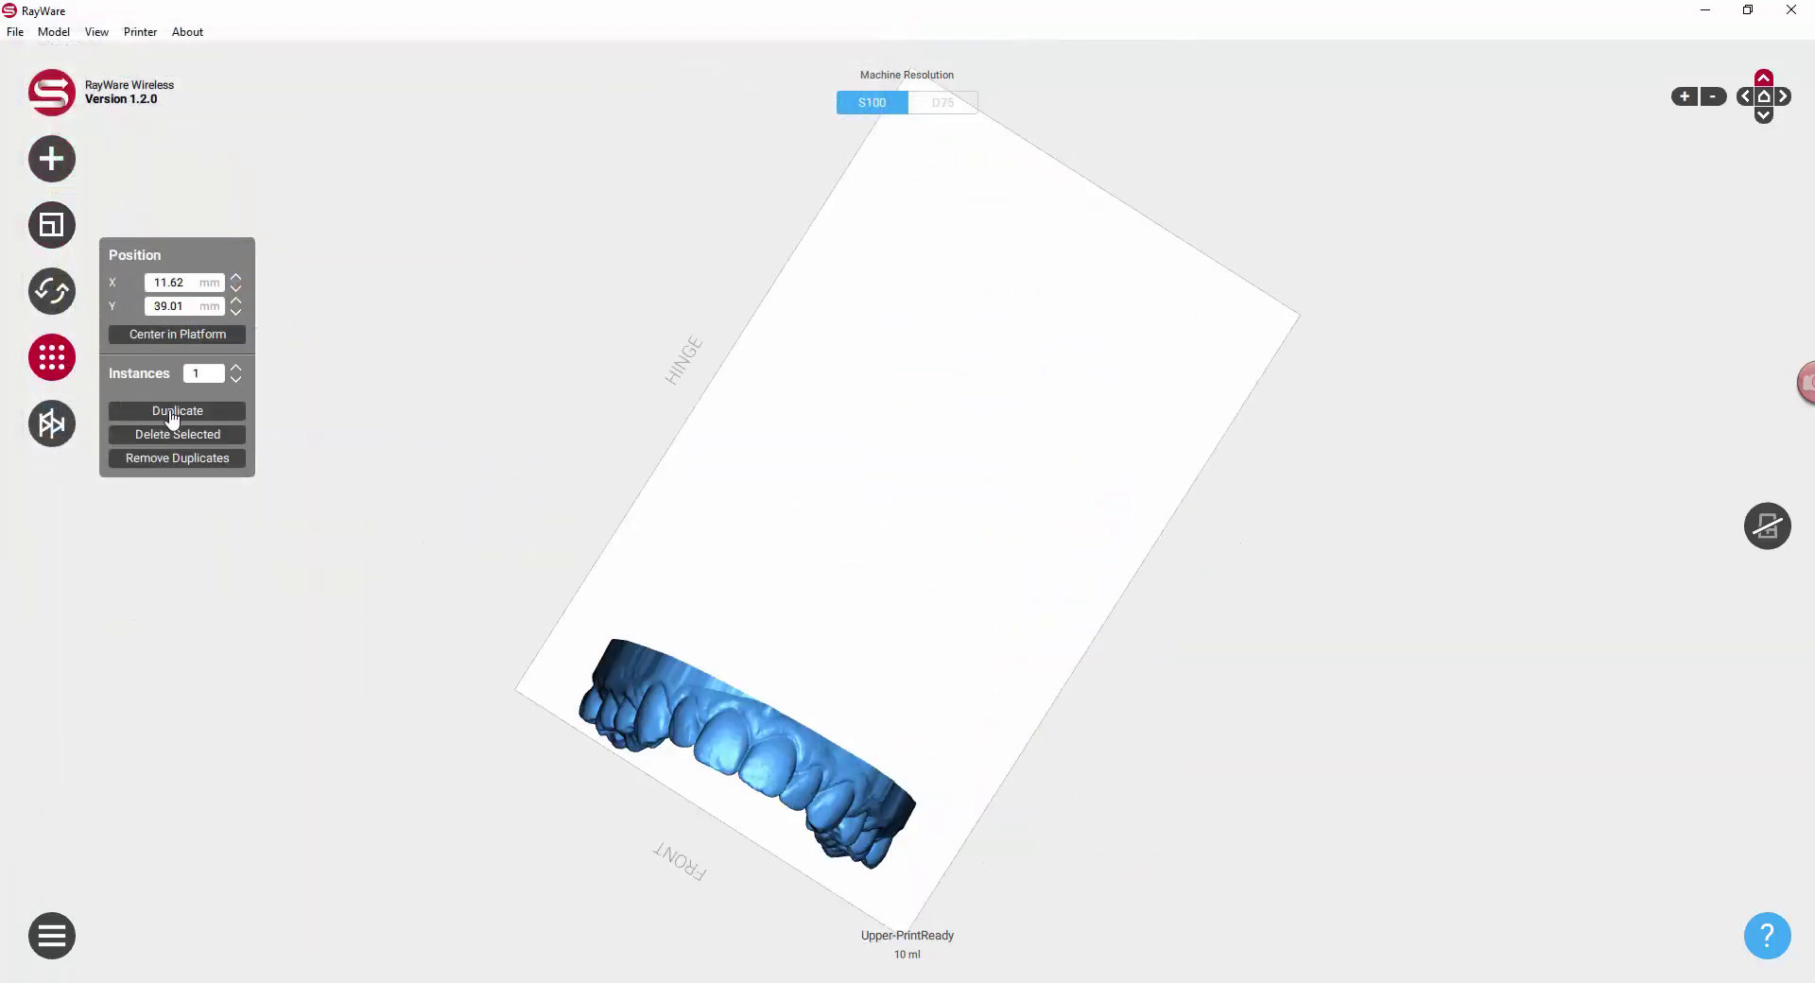
{"action": "left_click", "coordinate": [177, 412]}
{"action": "left_click", "coordinate": [178, 412]}
{"action": "left_click", "coordinate": [178, 412]}
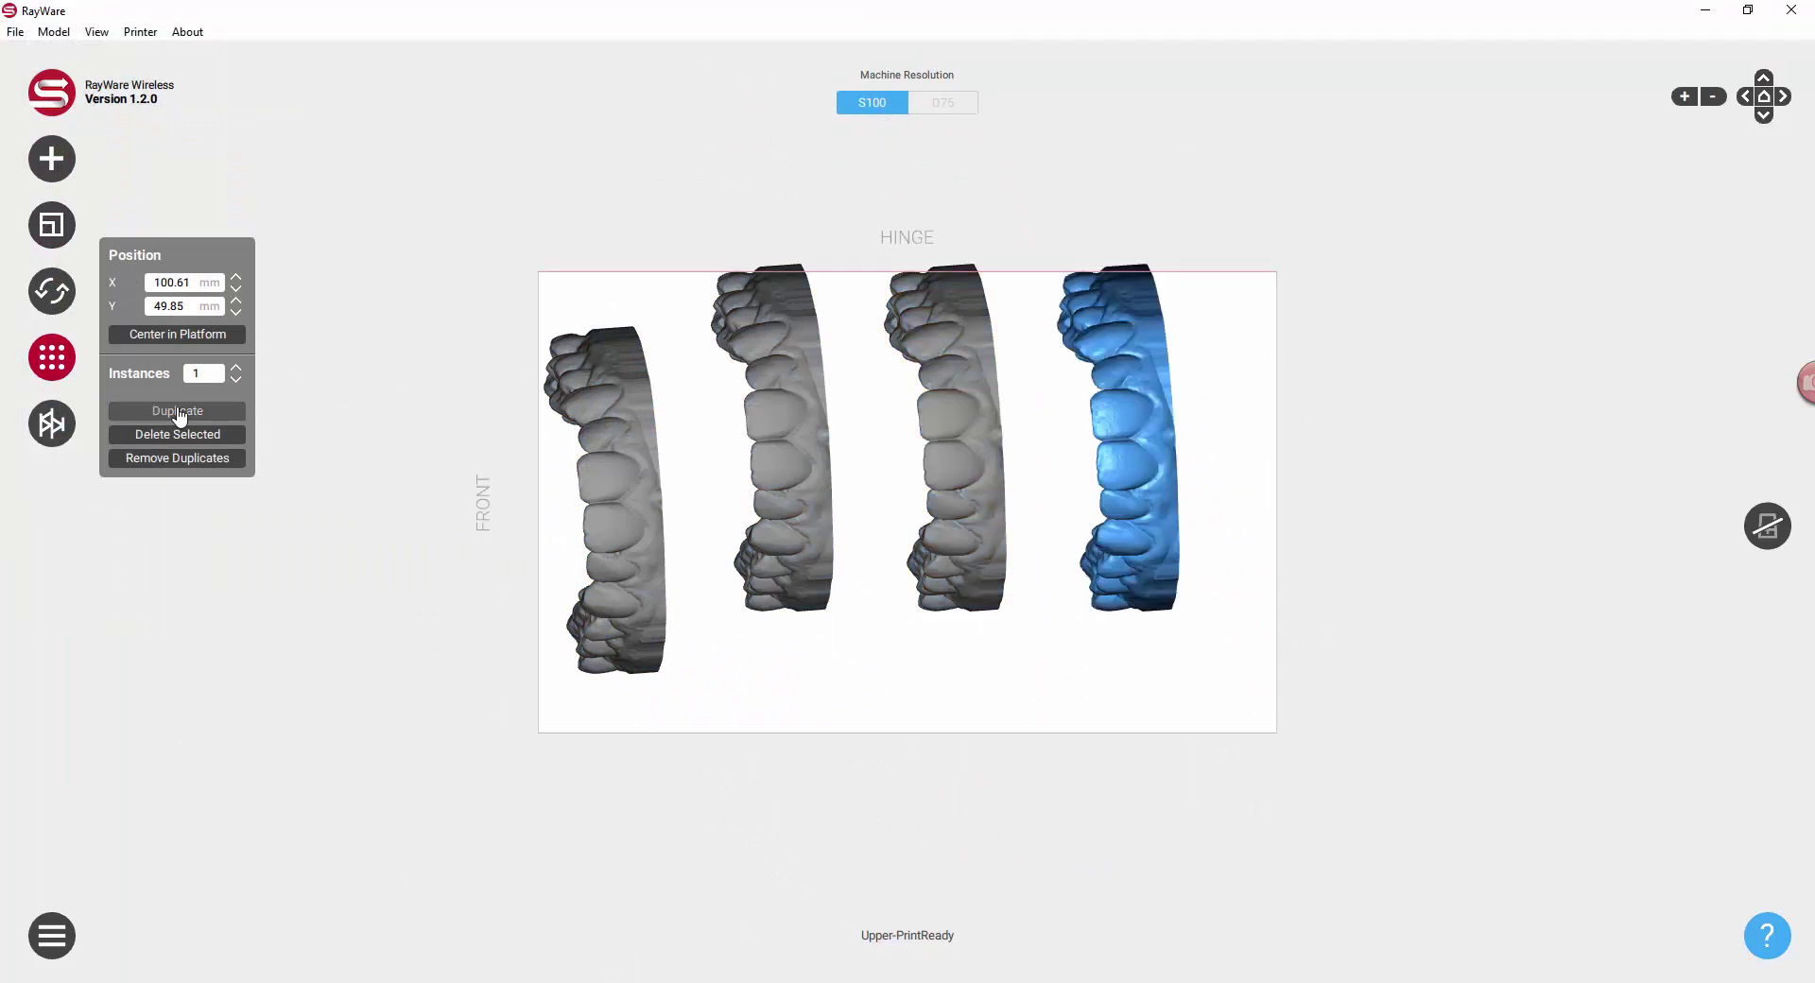
{"action": "left_click", "coordinate": [178, 412]}
Step: Drag the four copies into a row beside the first arch on the platform
{"action": "left_click_drag", "start_coordinate": [782, 449], "coordinate": [730, 515]}
{"action": "left_click_drag", "start_coordinate": [934, 472], "coordinate": [833, 534]}
{"action": "left_click_drag", "start_coordinate": [1157, 477], "coordinate": [978, 541]}
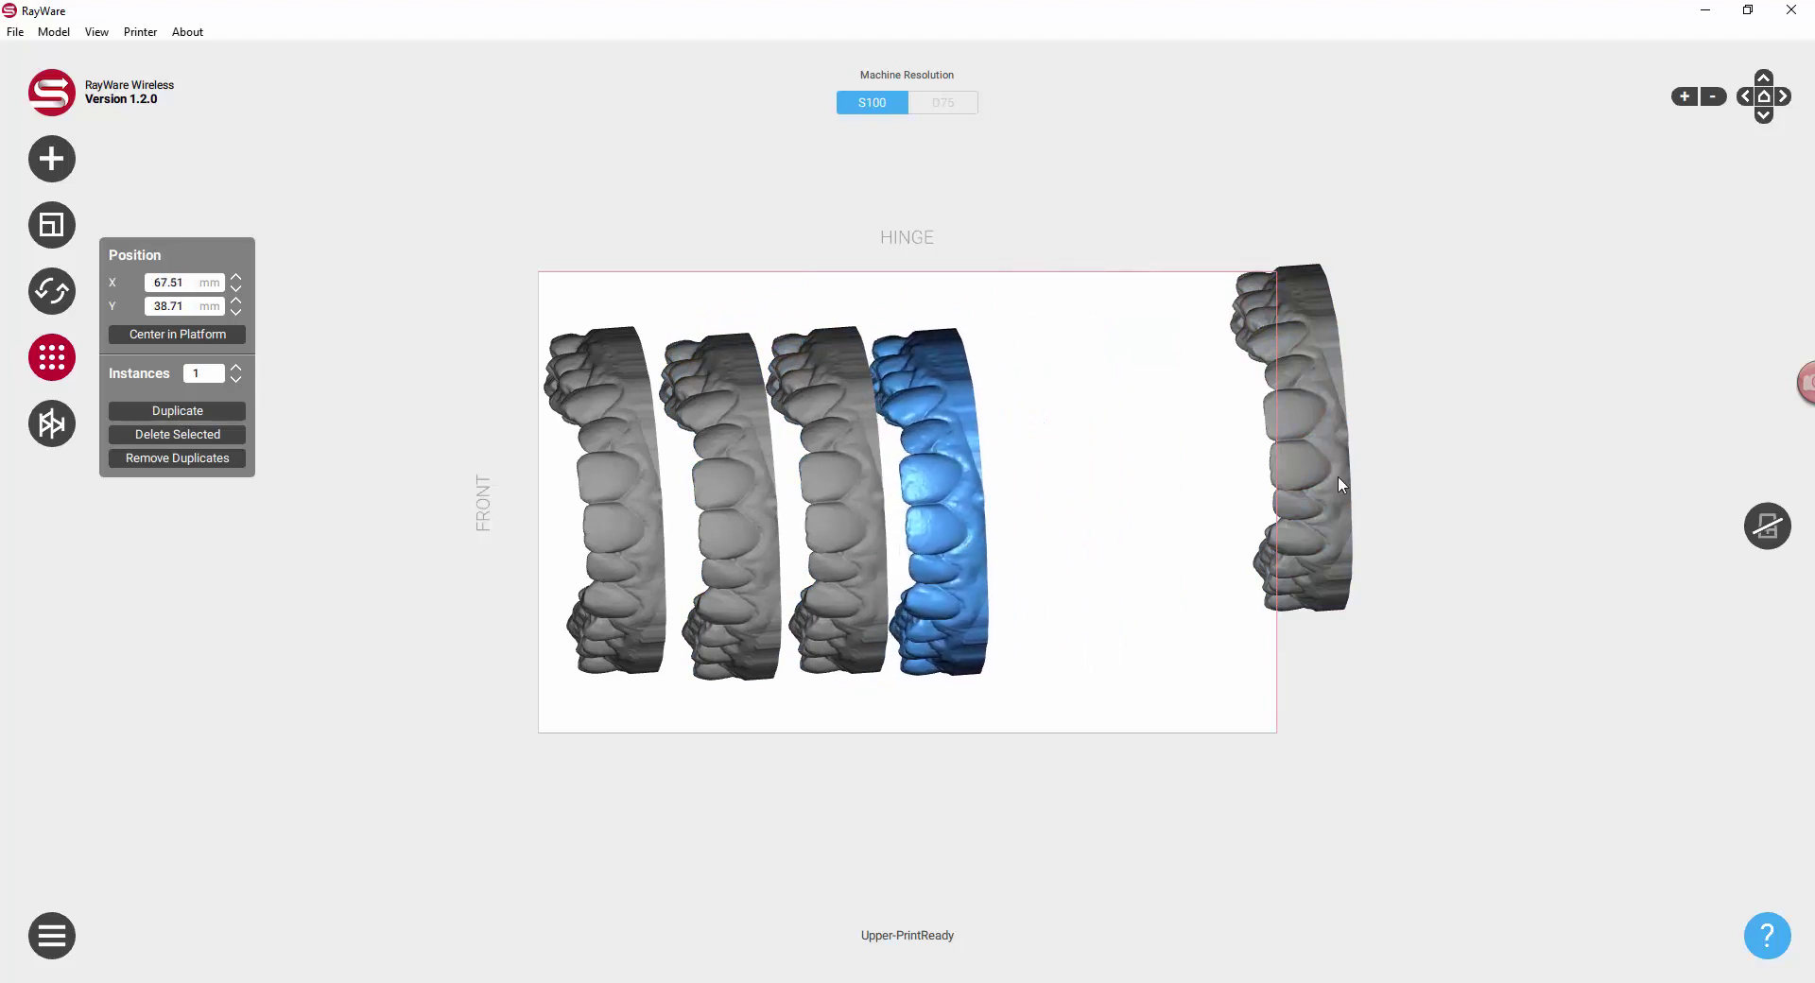
{"action": "left_click_drag", "start_coordinate": [1341, 484], "coordinate": [1068, 677]}
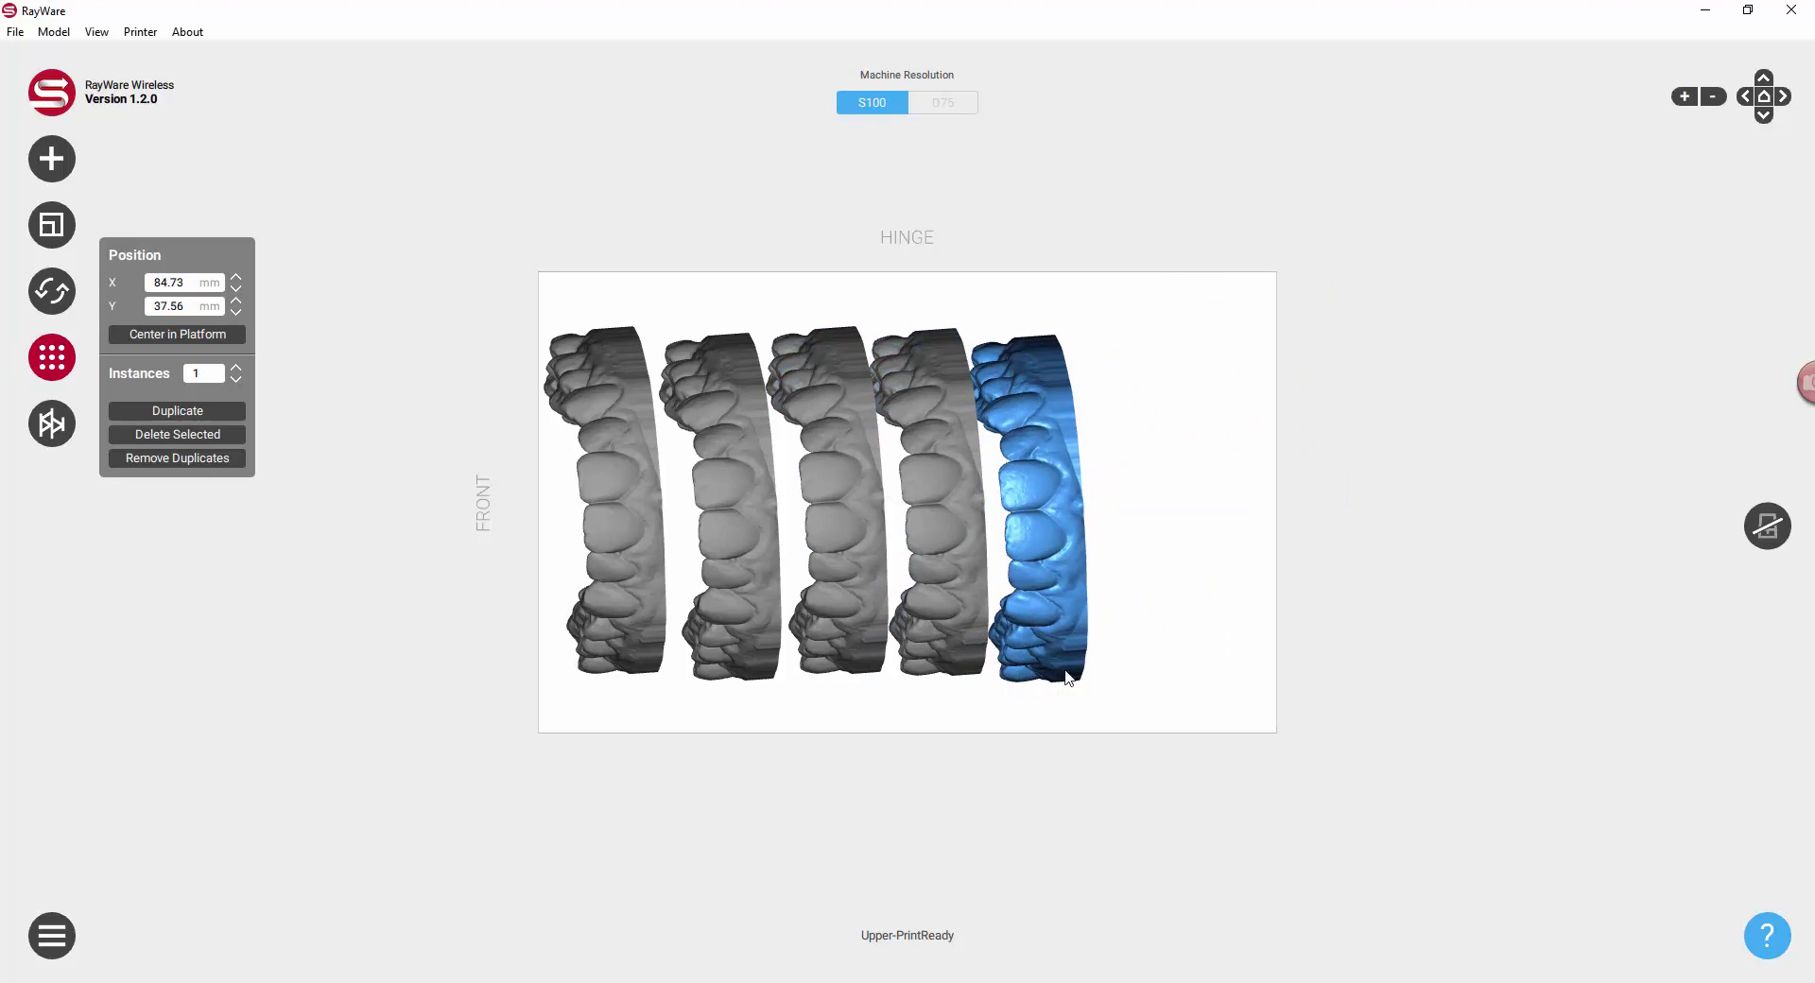
{"action": "right_click_drag", "start_coordinate": [1068, 677], "coordinate": [1220, 668]}
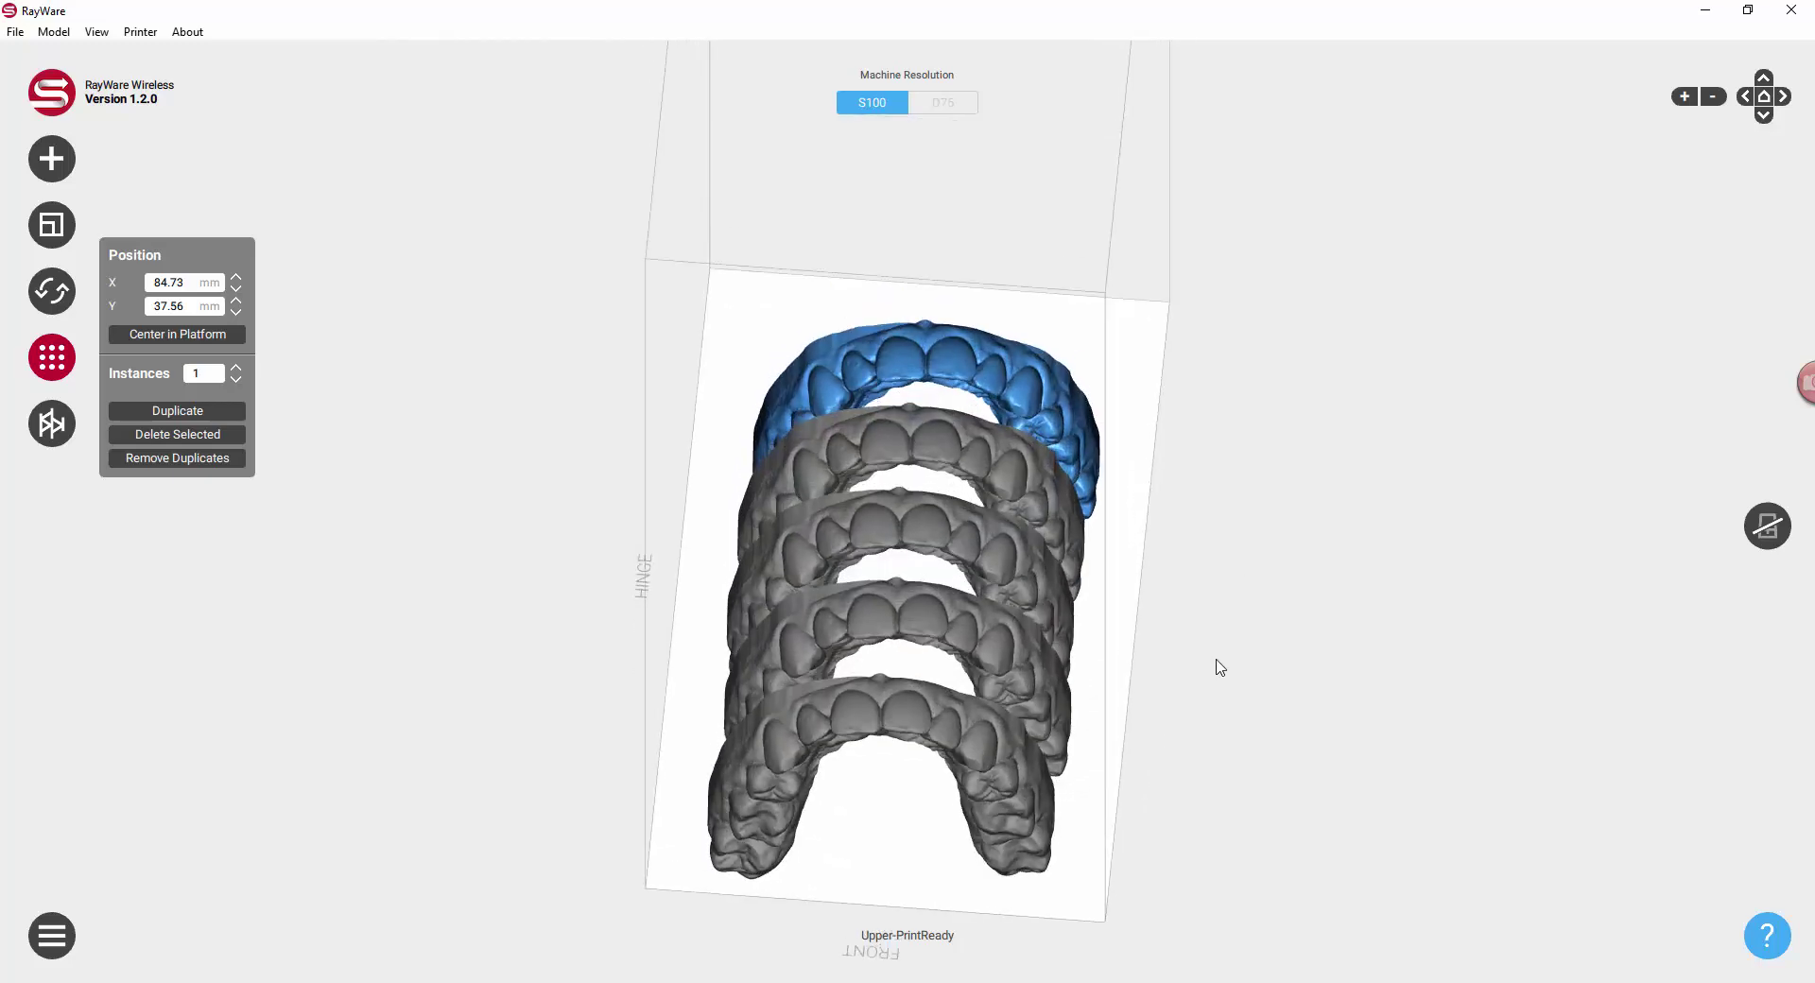
{"action": "right_click_drag", "start_coordinate": [719, 436], "coordinate": [1371, 736]}
{"action": "right_click_drag", "start_coordinate": [934, 765], "coordinate": [1207, 516]}
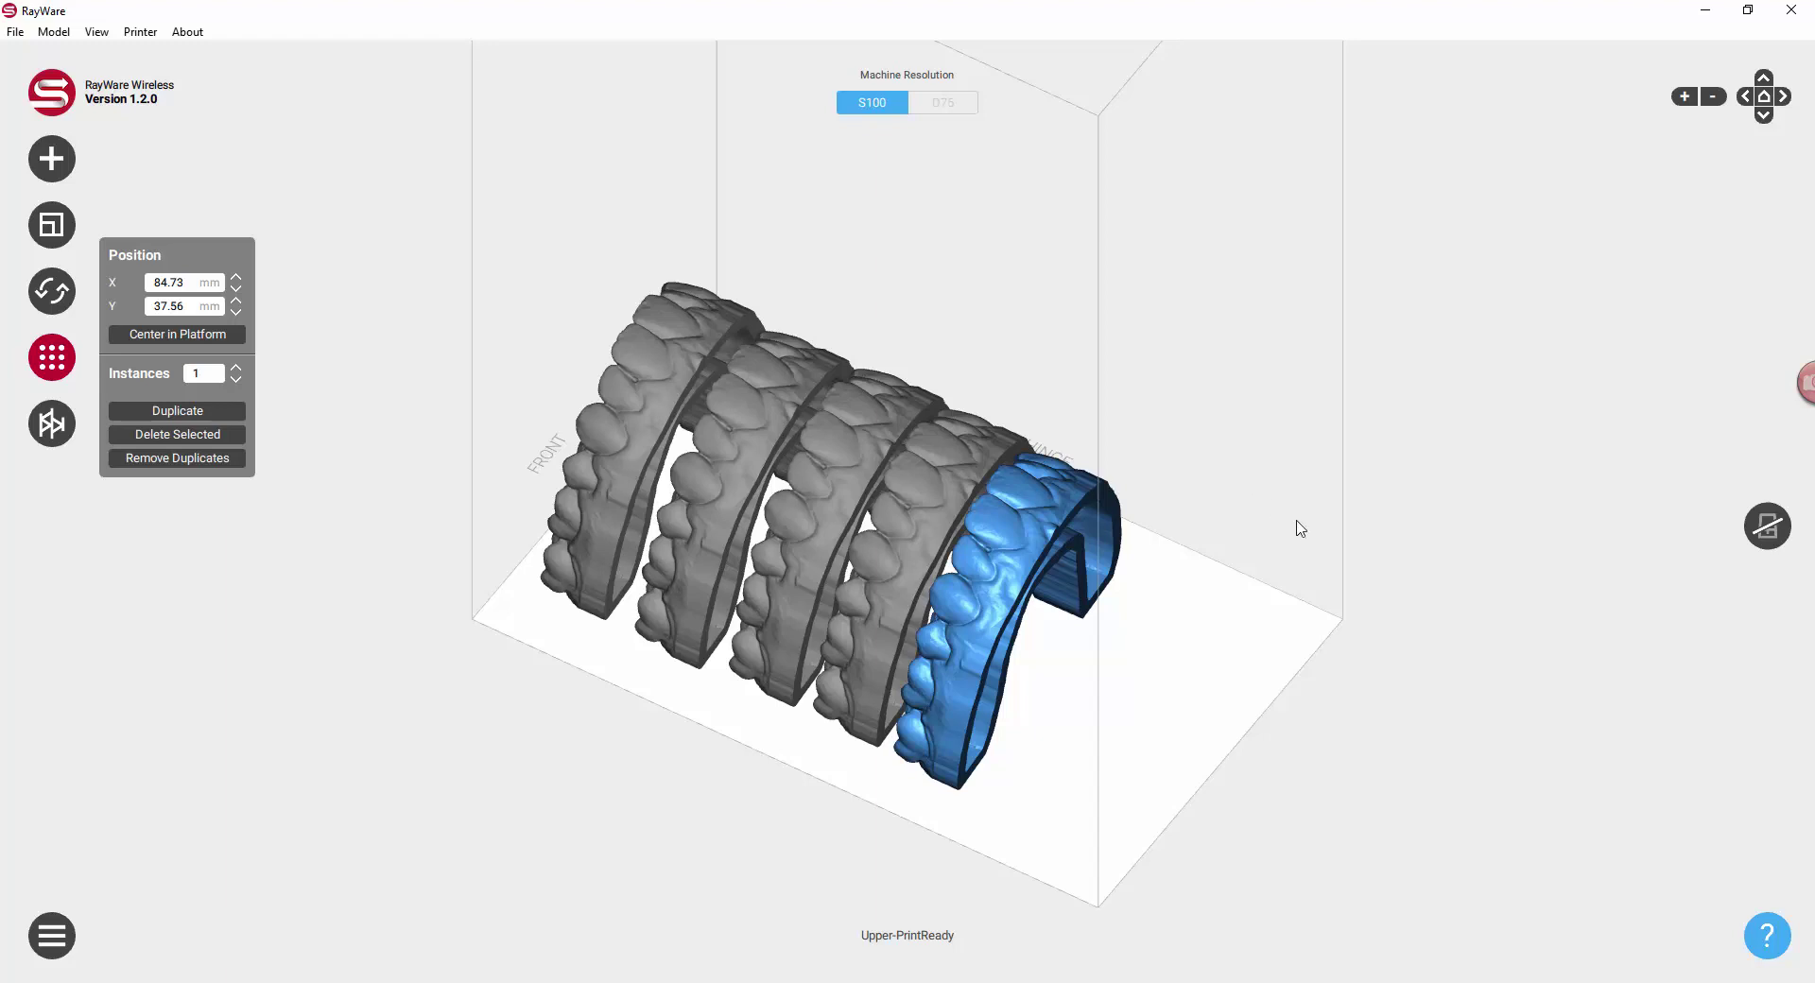
{"action": "right_click_drag", "start_coordinate": [1041, 660], "coordinate": [972, 535]}
{"action": "right_click_drag", "start_coordinate": [636, 529], "coordinate": [910, 697]}
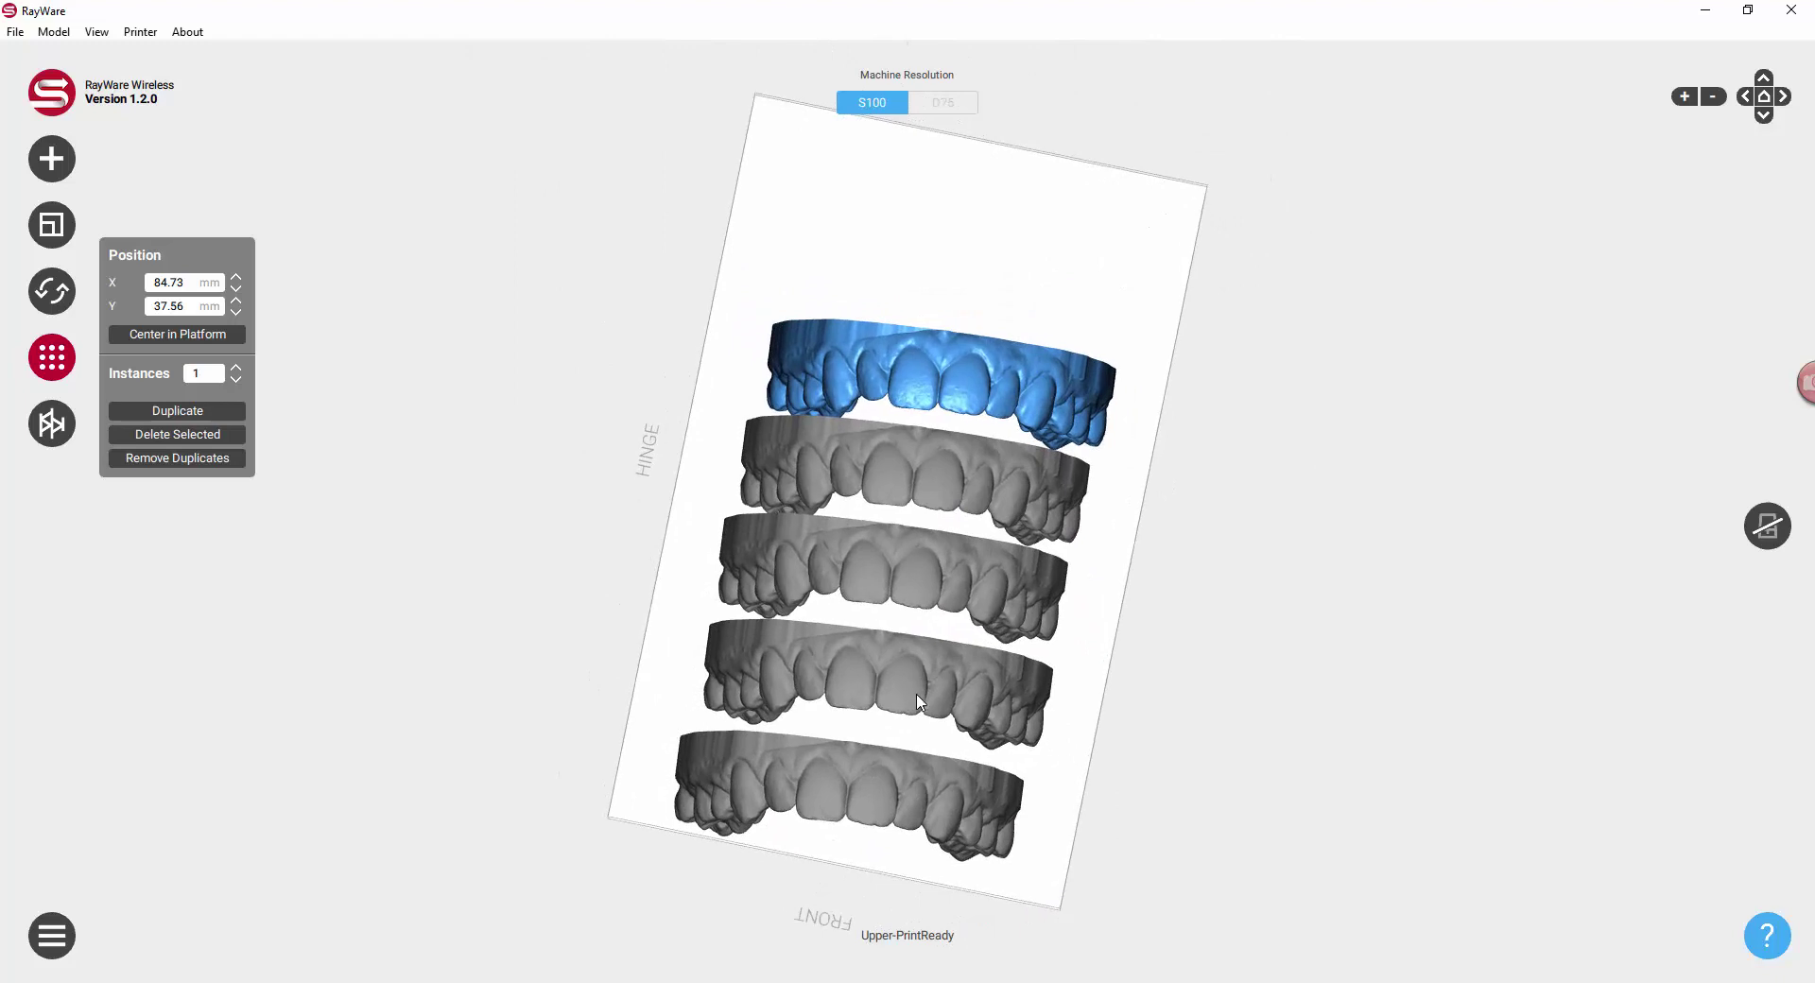
{"action": "right_click_drag", "start_coordinate": [1110, 658], "coordinate": [1134, 695]}
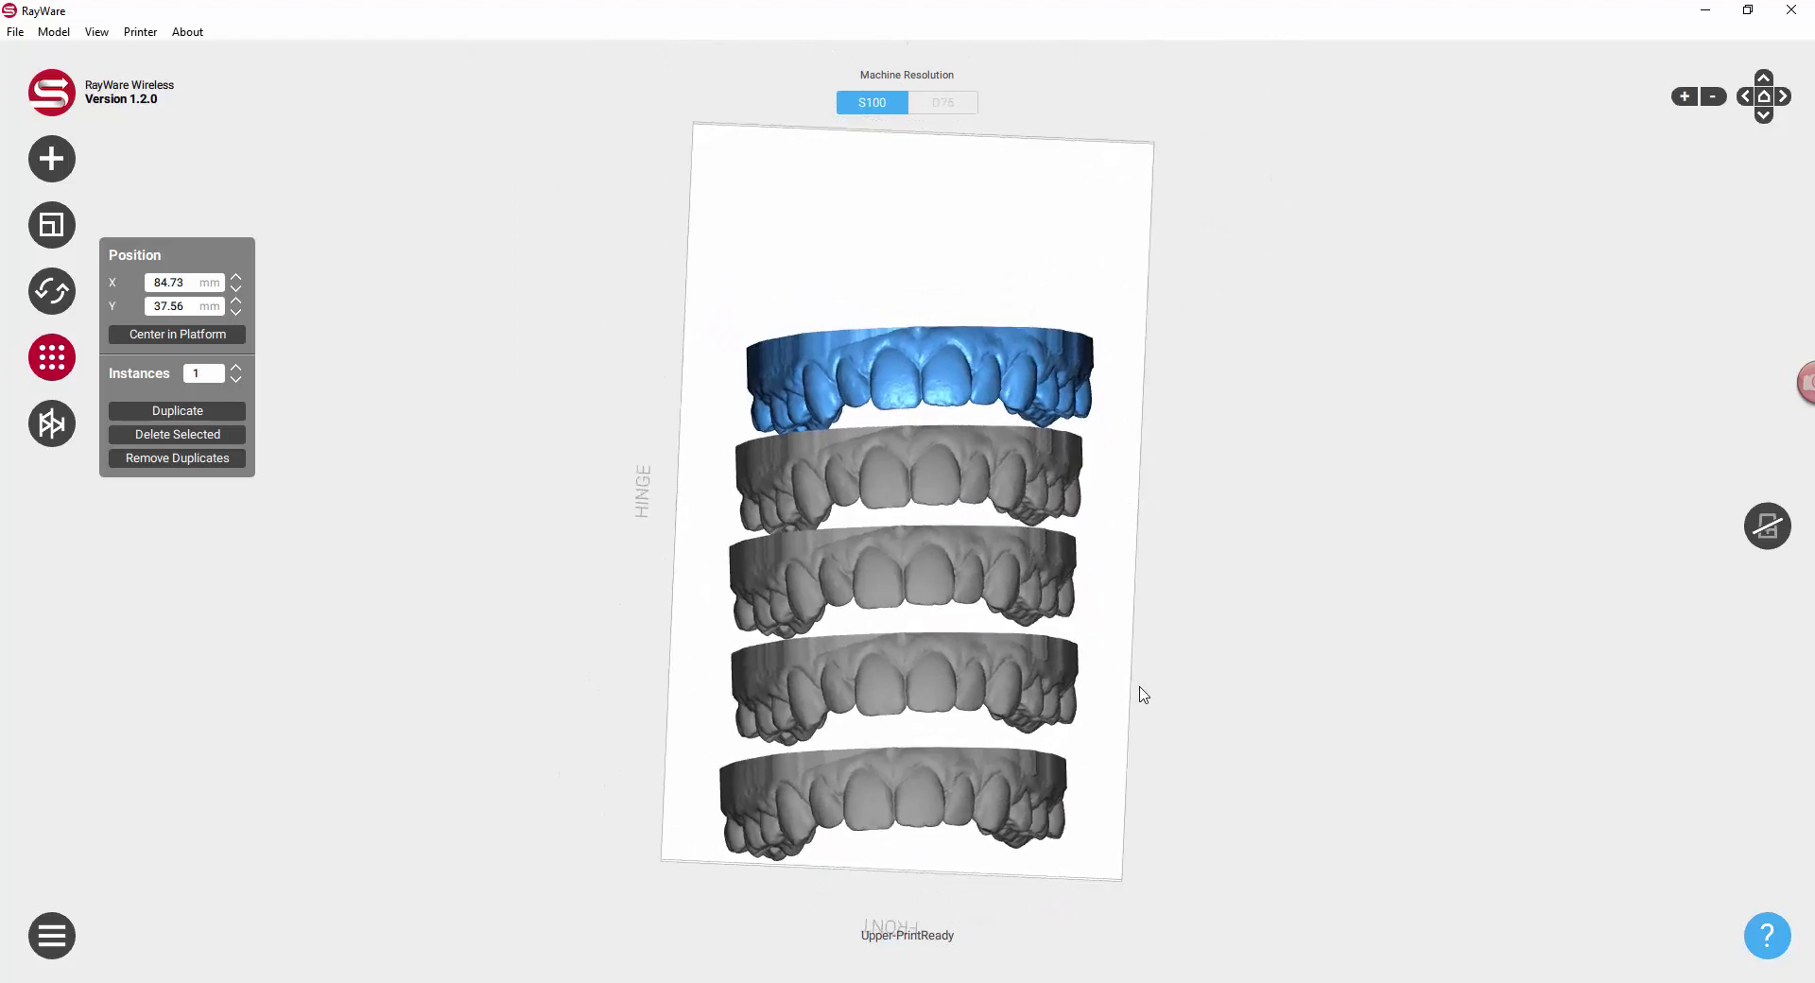